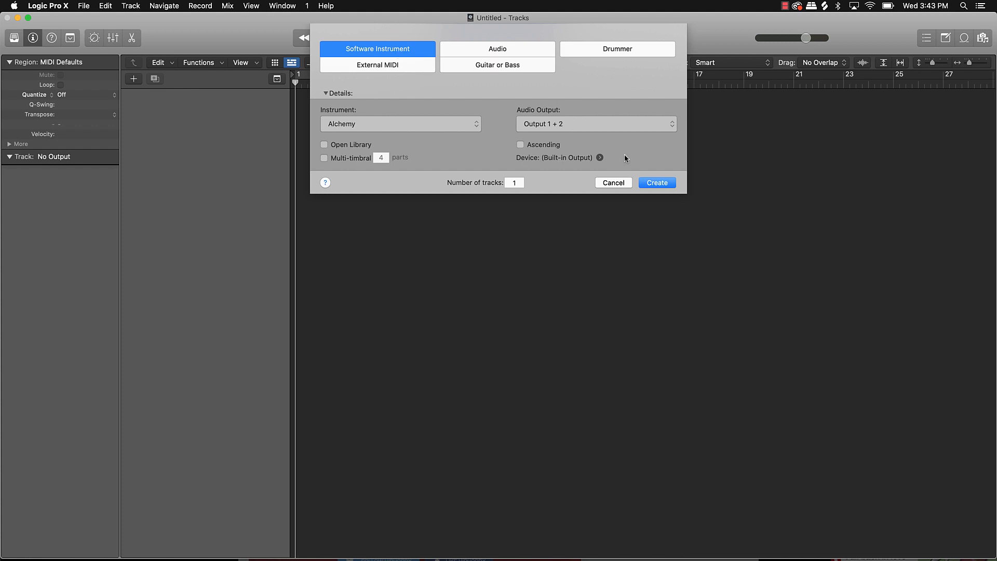
Create one software instrument track using Quick Sampler (Single Sample) in stereo.
left_click(355, 125)
mouse_move(391, 261)
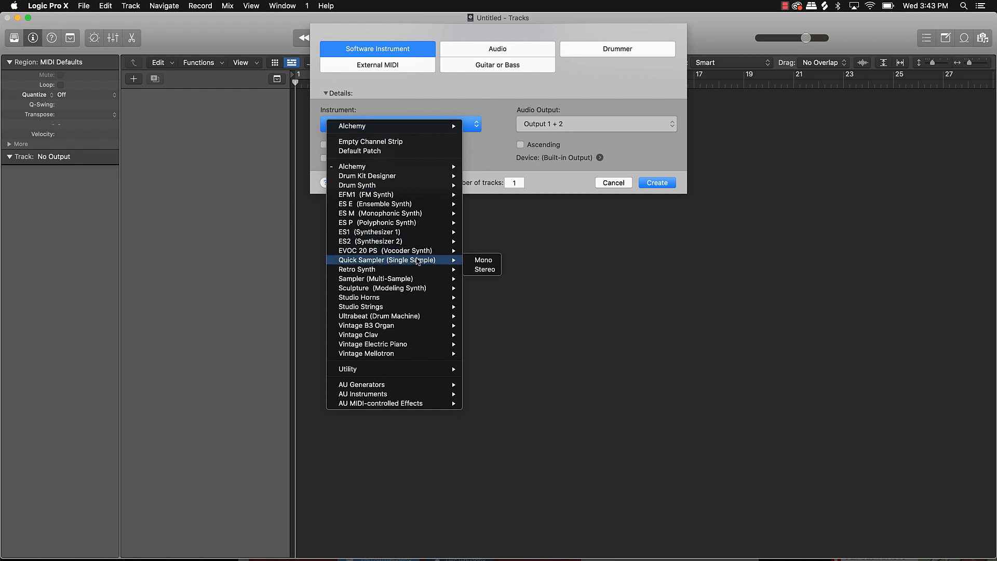
left_click(484, 269)
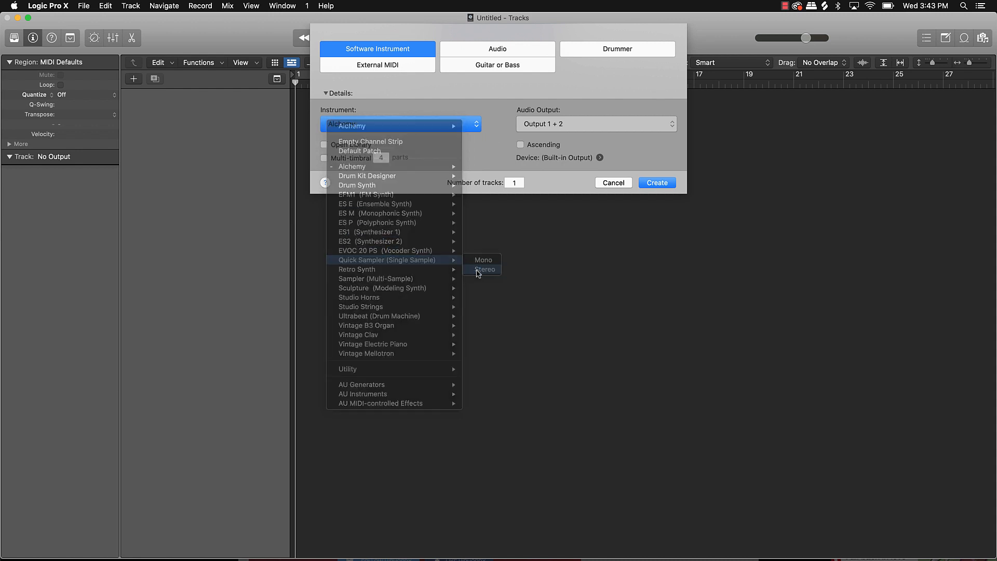
left_click(643, 186)
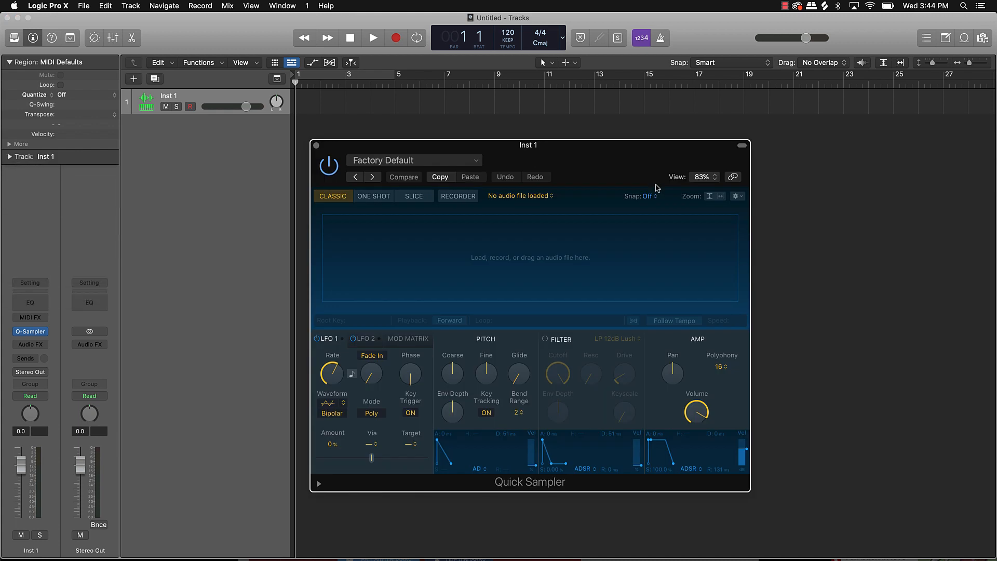
Show the Loop Browser and search the Apple Loops for "hip hop".
left_click(964, 38)
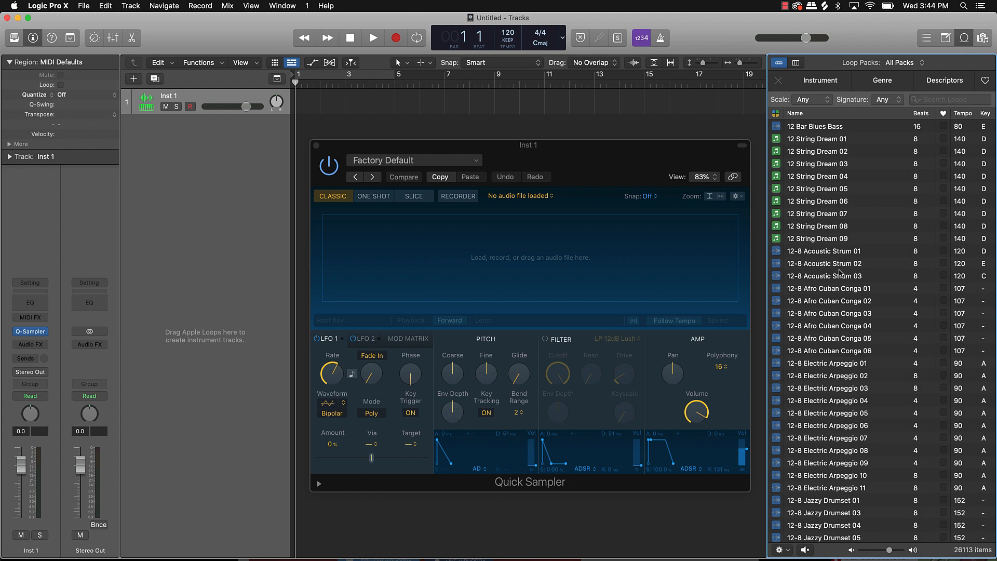
left_click(933, 98)
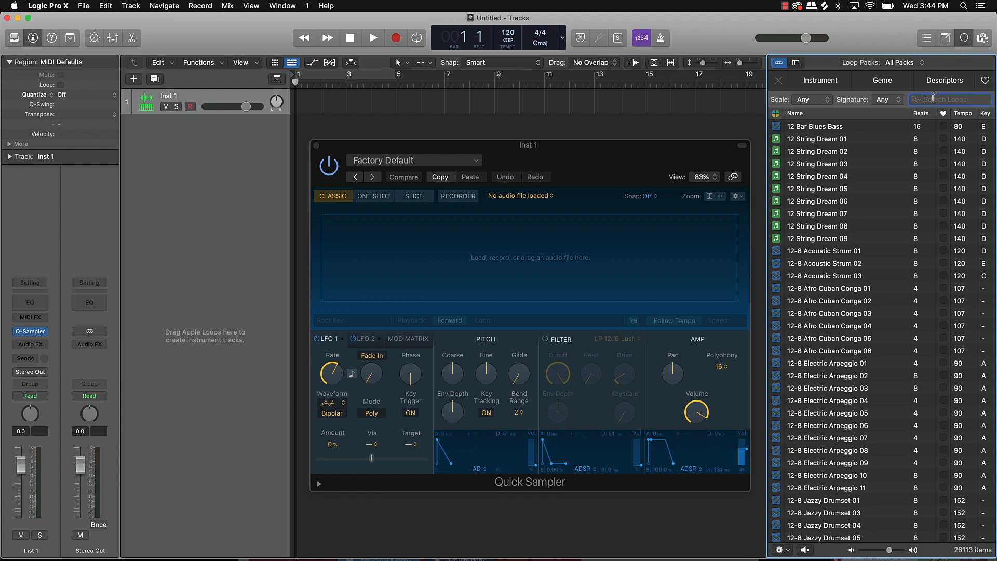
type("hip hop")
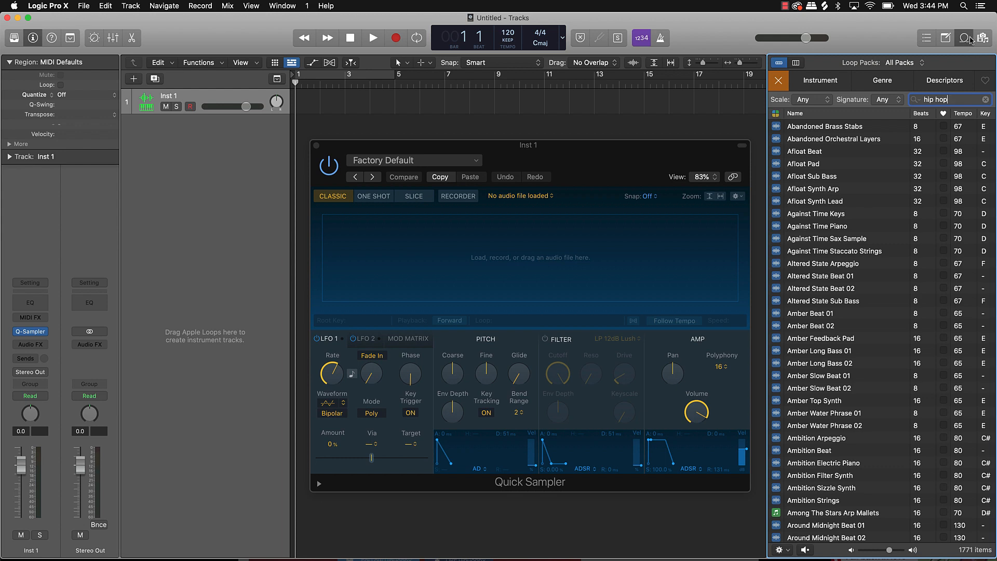
Audition several of the hip hop loops, including the Amber, Ambition, Around Midnight and Chasing Shadows loops, to find a melodic sample.
scroll(841, 208, "down", 2)
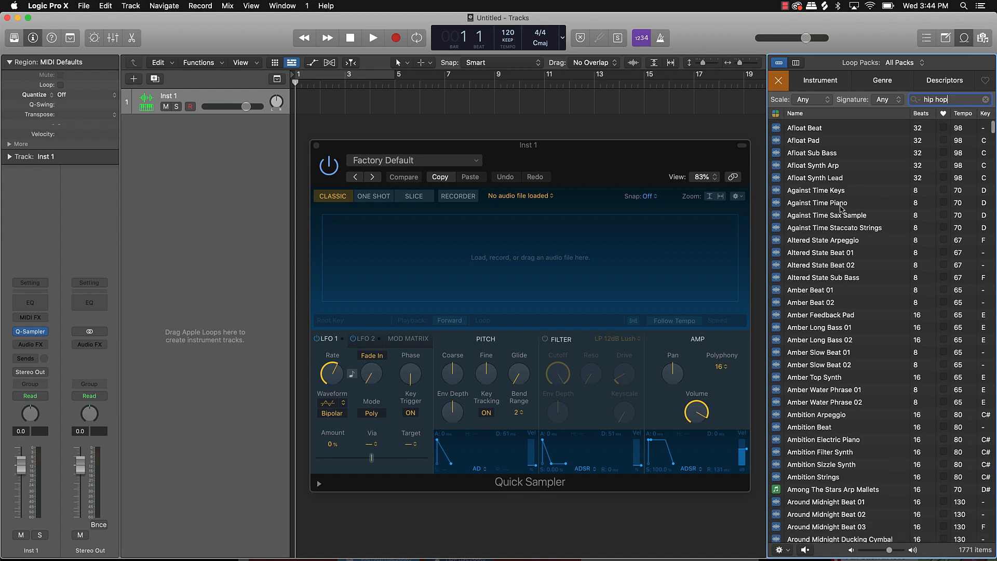
scroll(841, 208, "down", 10)
left_click(841, 211)
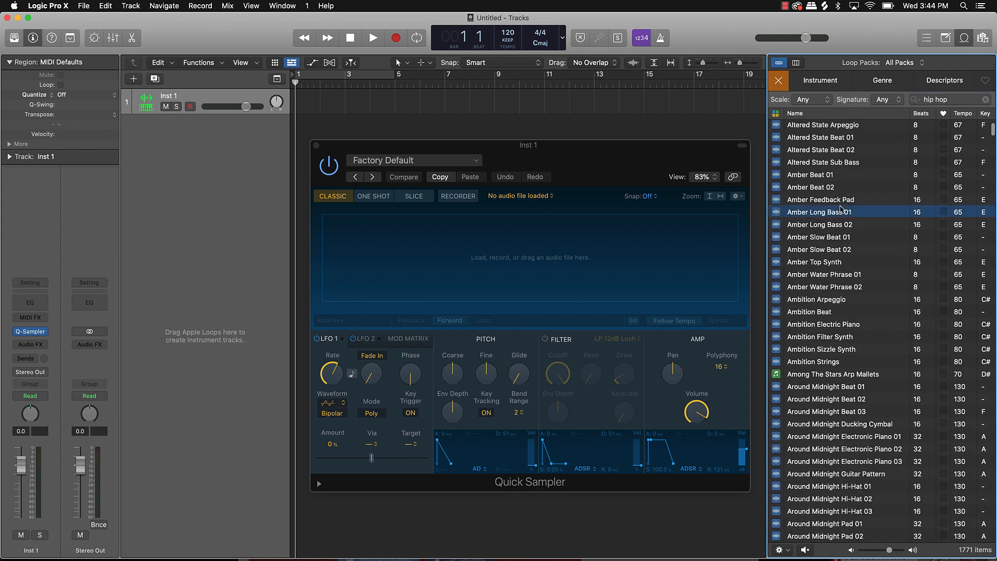
left_click(831, 288)
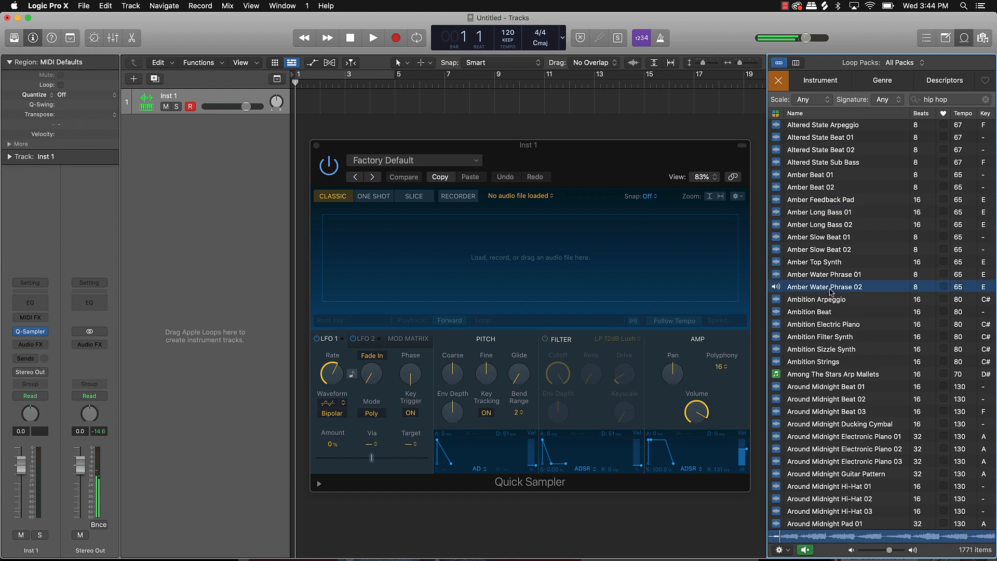
left_click(823, 301)
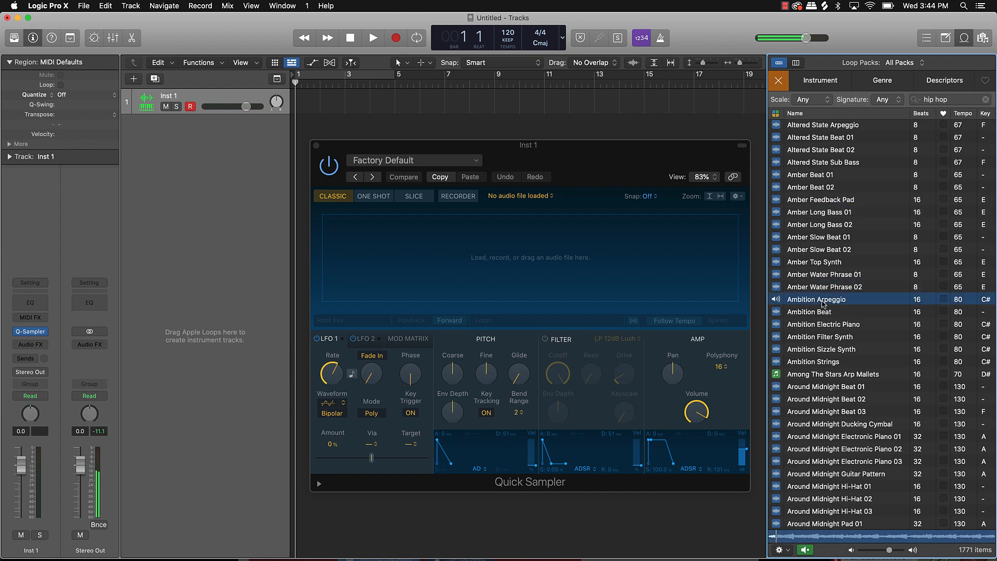
left_click(818, 312)
left_click(810, 337)
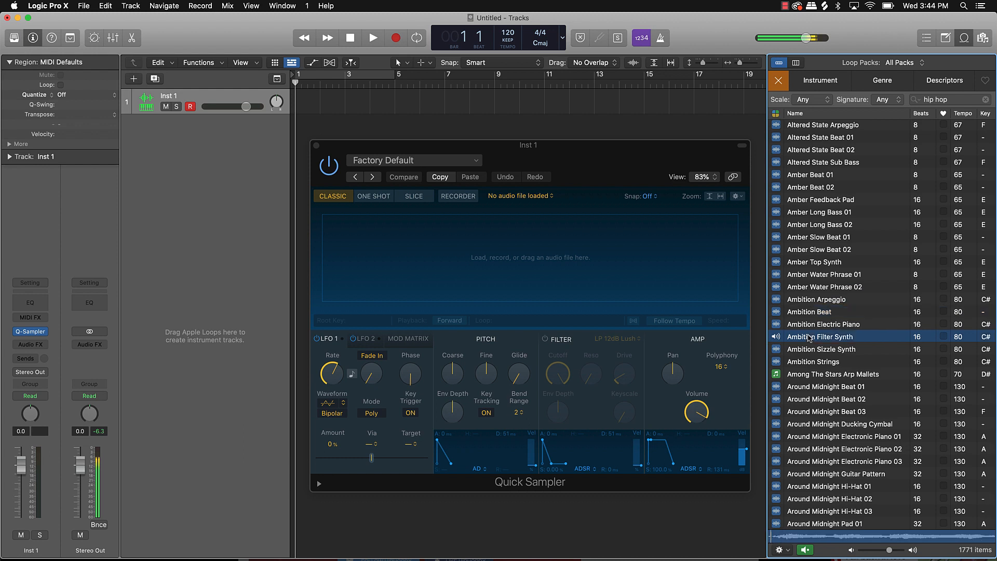
scroll(809, 337, "down", 1)
left_click(809, 338)
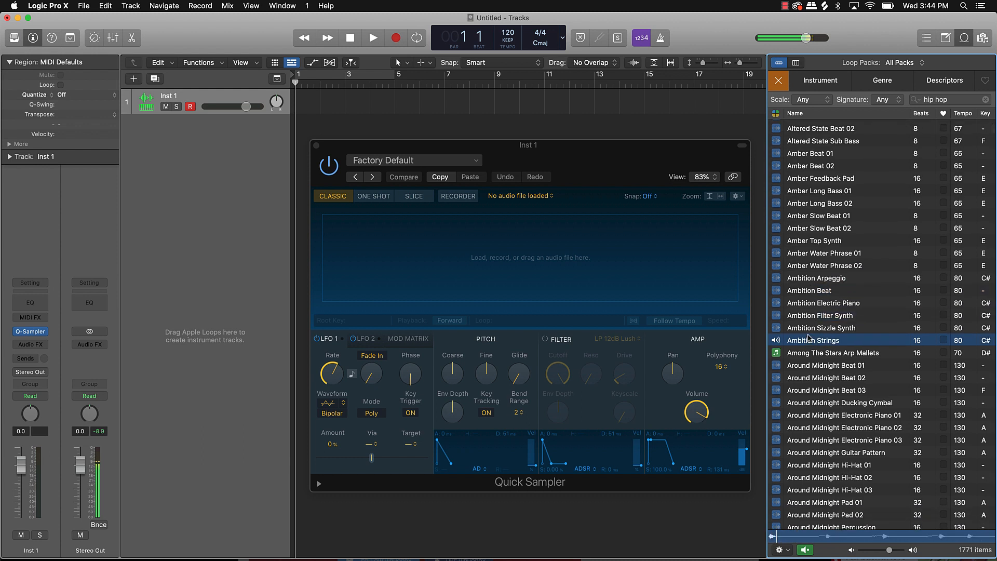
left_click(808, 352)
scroll(808, 351, "down", 5)
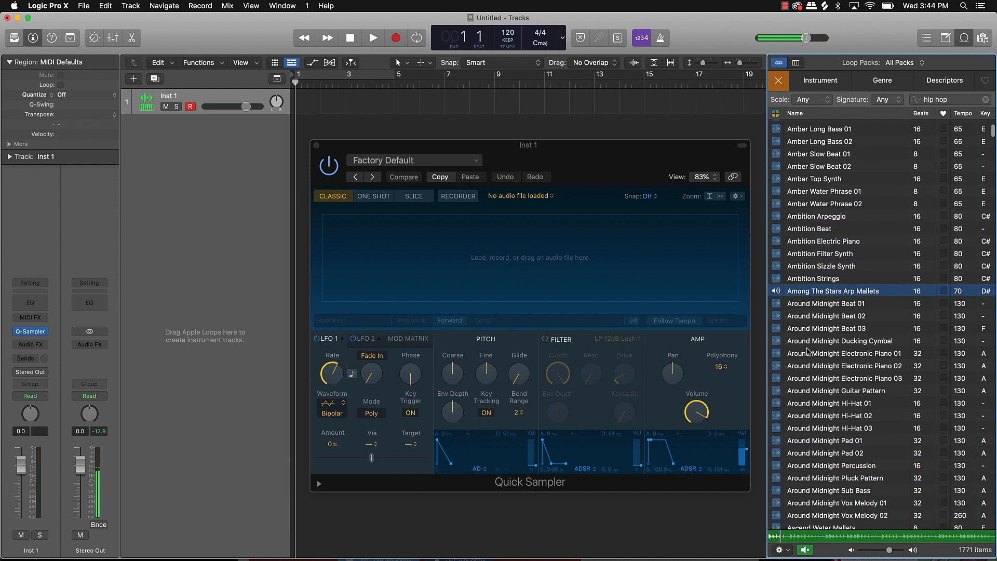
left_click(808, 351)
scroll(808, 351, "down", 10)
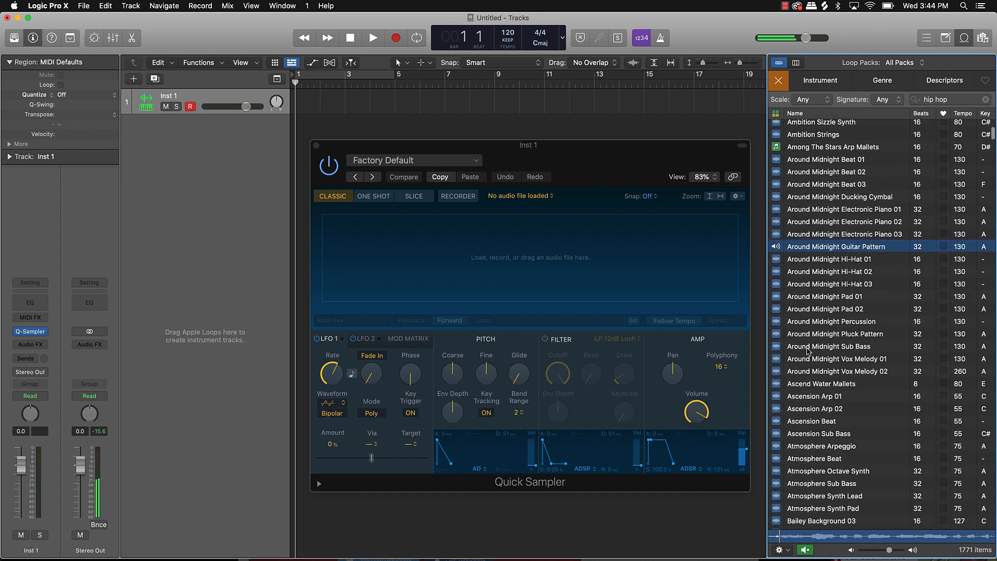
scroll(808, 351, "down", 20)
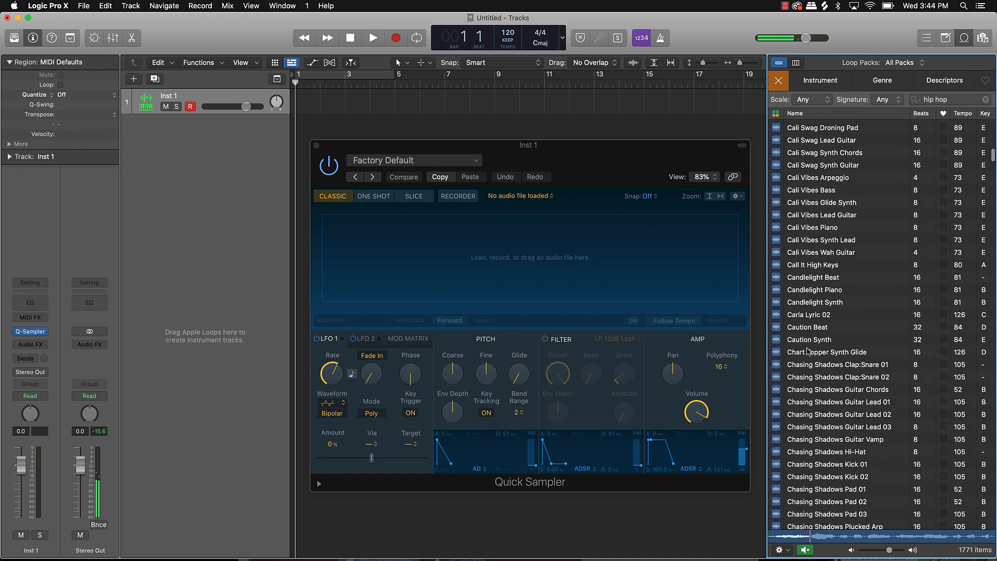
left_click(808, 351)
scroll(808, 351, "down", 2)
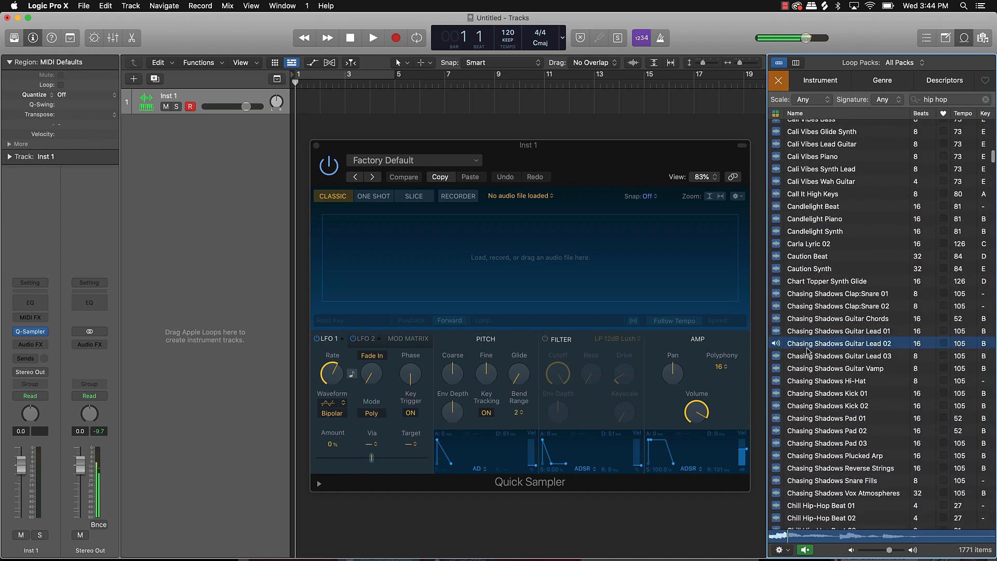
left_click(808, 351)
left_click(818, 307)
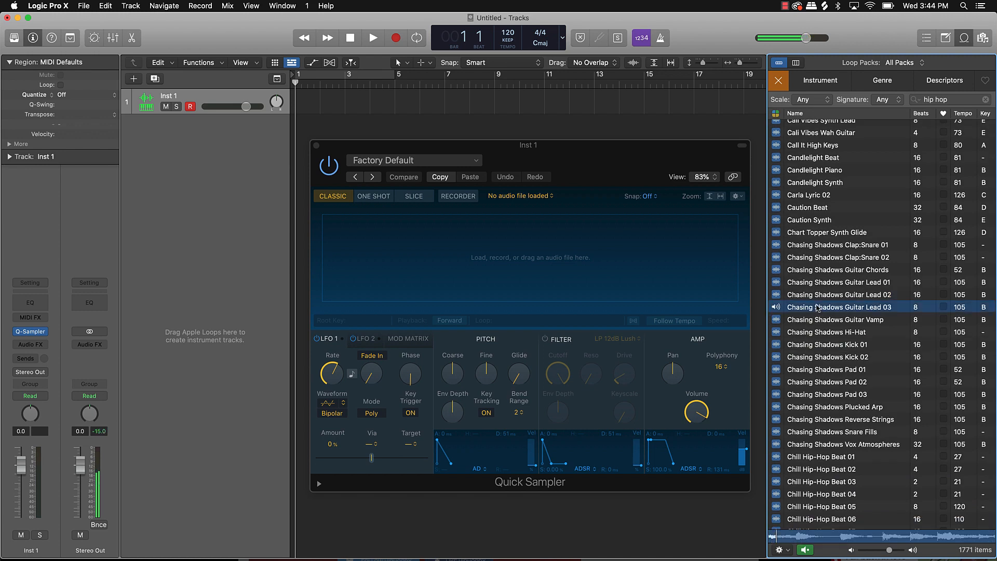
Preview the loop Chasing Shadows Guitar Lead 02 and load it into Quick Sampler on the Inst 1 track.
left_click(817, 299)
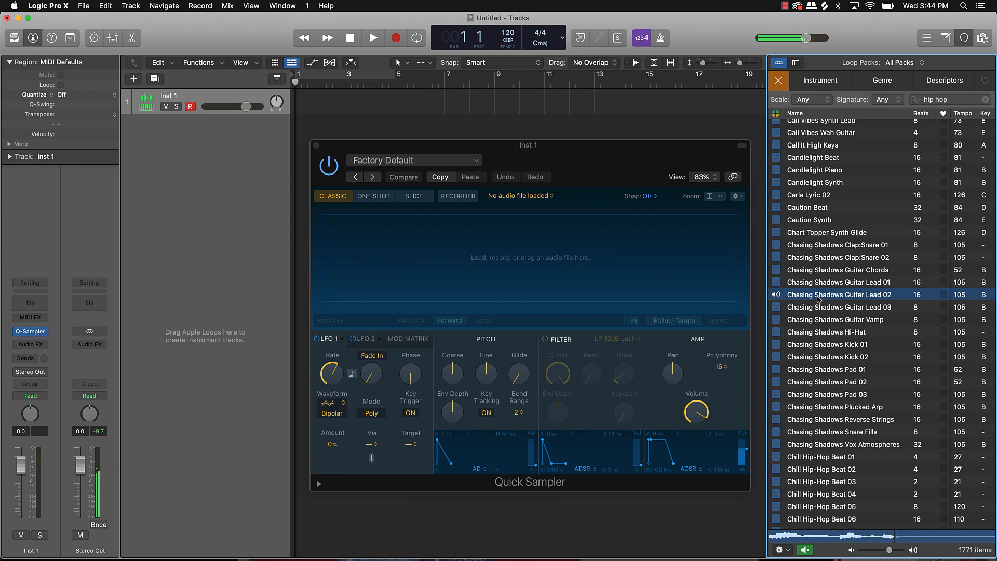
key("space")
left_click_drag(818, 299, 450, 253)
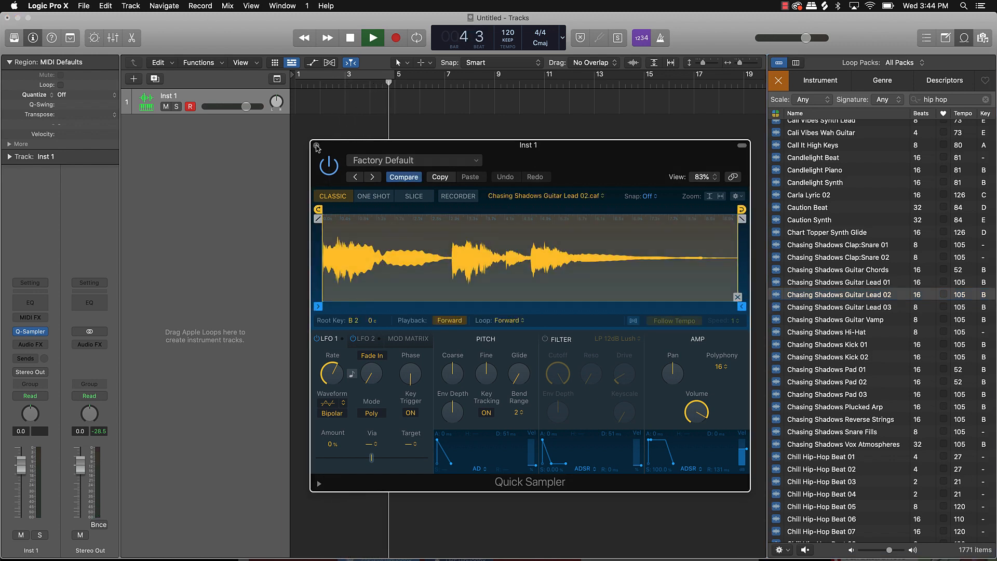
Close the Quick Sampler window, enable the cycle range over bars 1 to 5 and stop playback.
left_click(316, 145)
left_click(343, 75)
key("space")
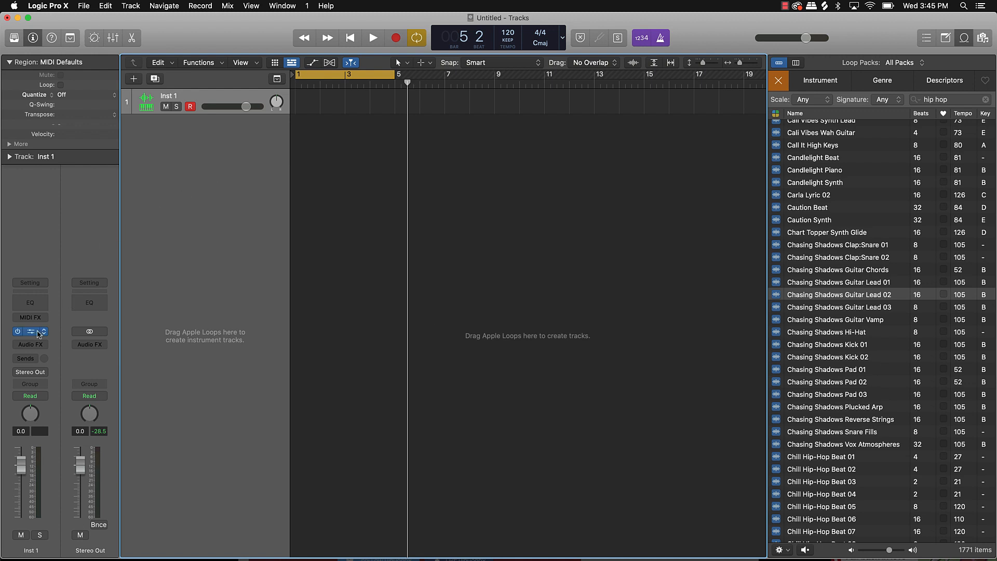
Reopen Quick Sampler on Inst 1, enable Flex so the sample follows the project tempo, and close the plug-in window.
left_click(39, 332)
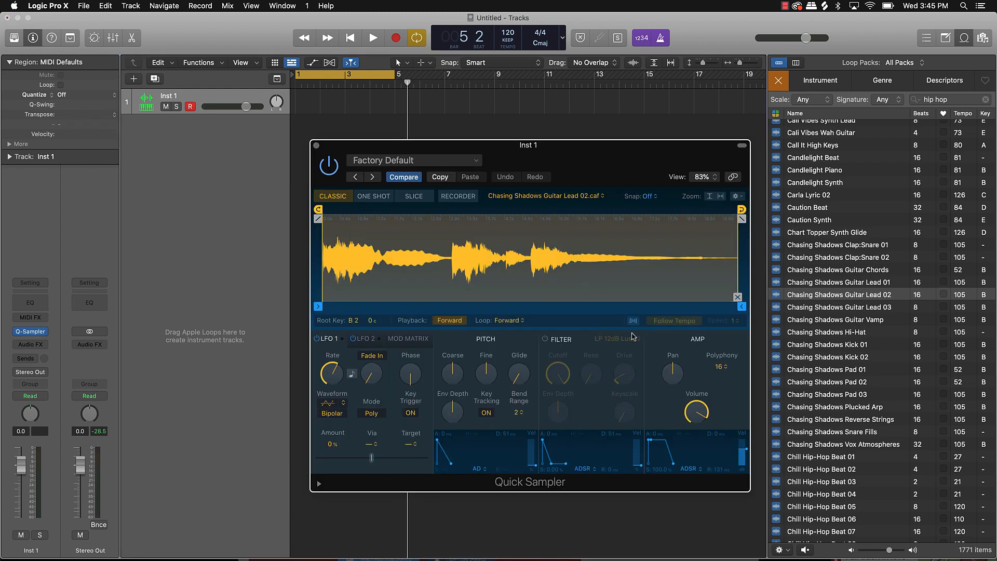
left_click(632, 322)
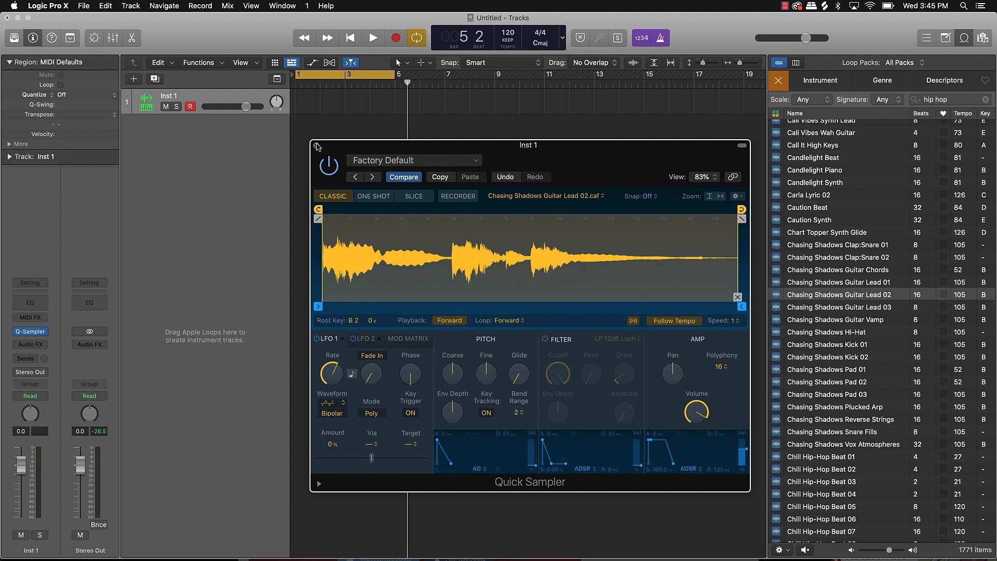
left_click(316, 145)
Open Musical Typing and try out the guitar sample at the notes C3, F2 and B2.
key("super+k")
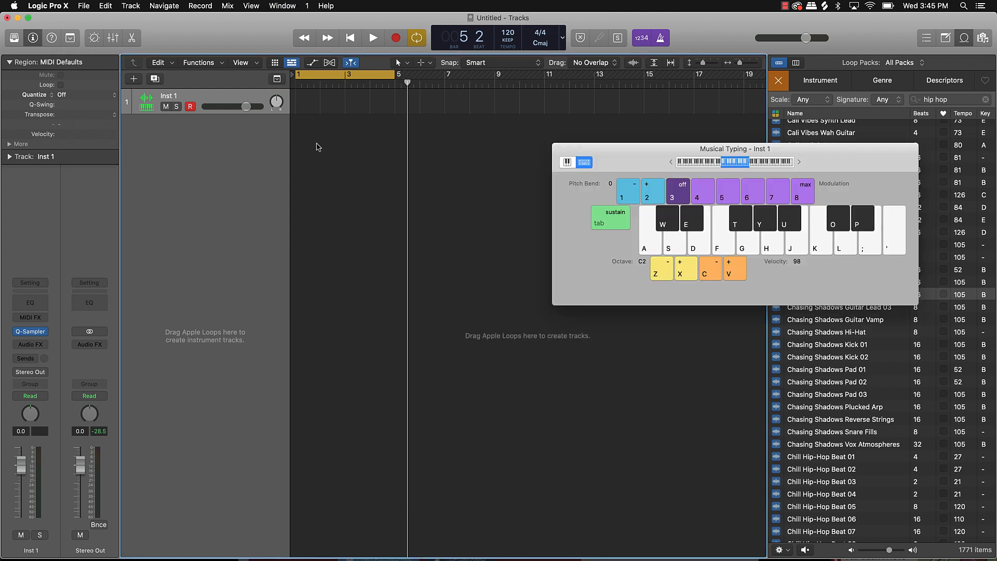
key("k")
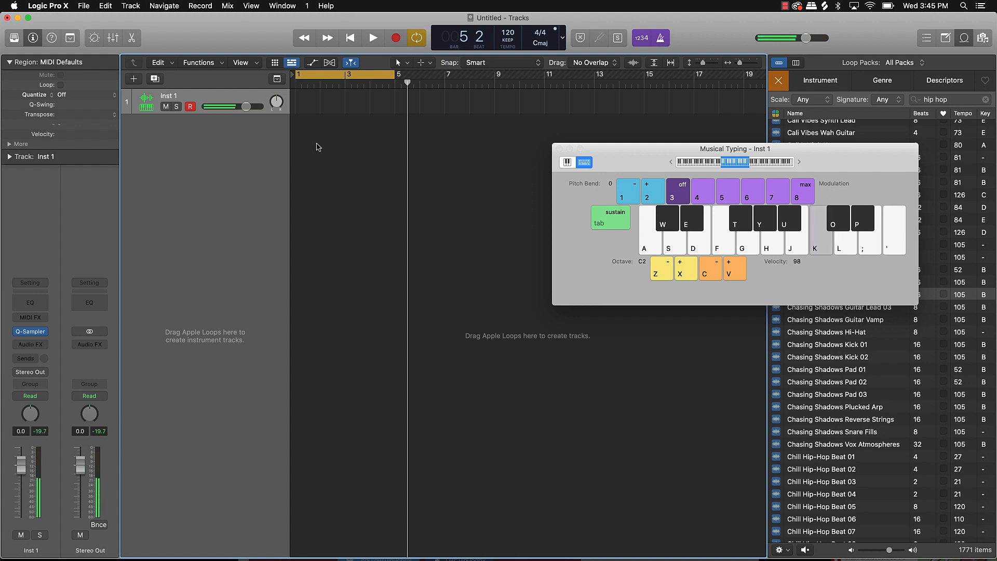
key("f")
key("j")
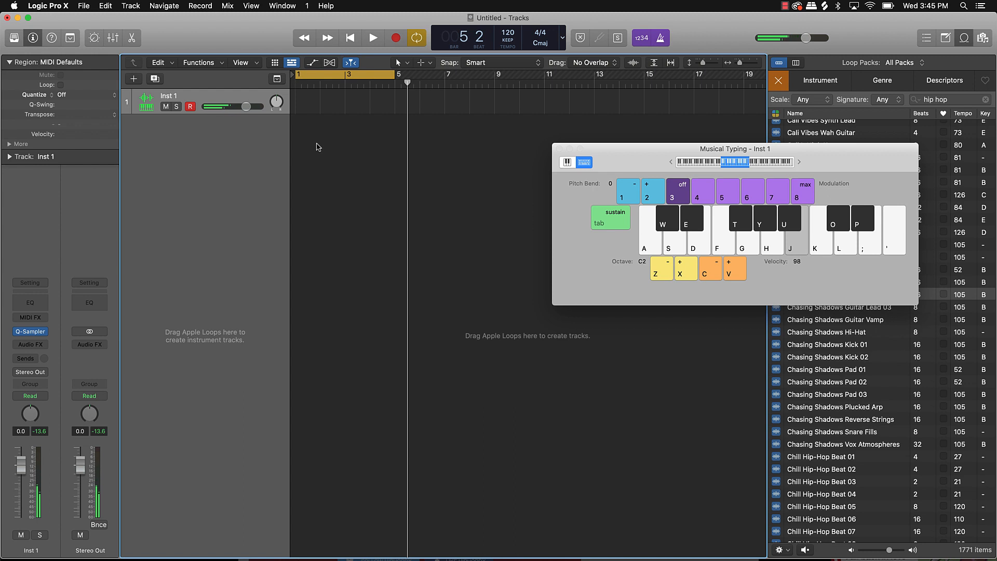
Record a MIDI region on Inst 1 over the cycle range, playing B2 at the start of bars 1 and 3.
key("r")
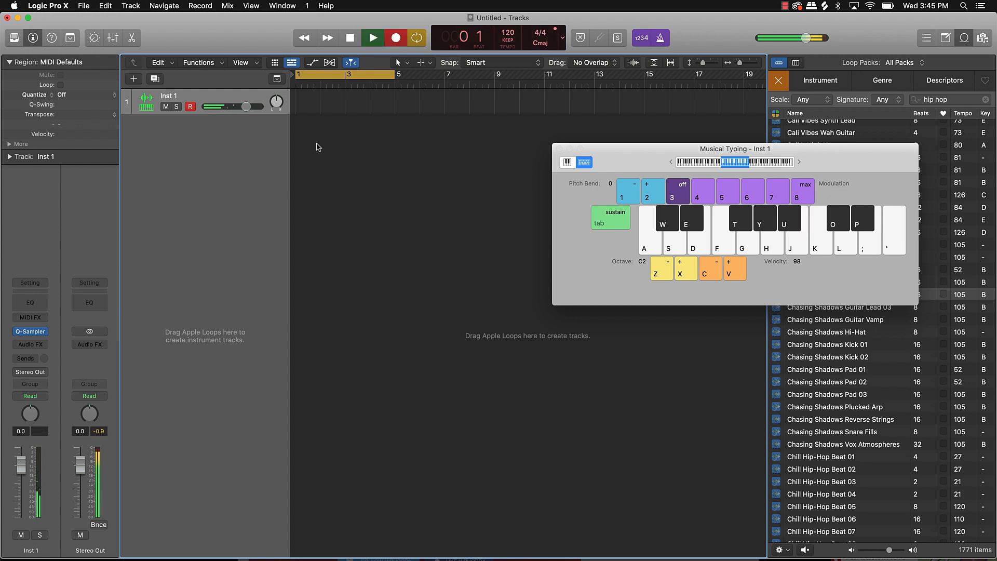
key("j")
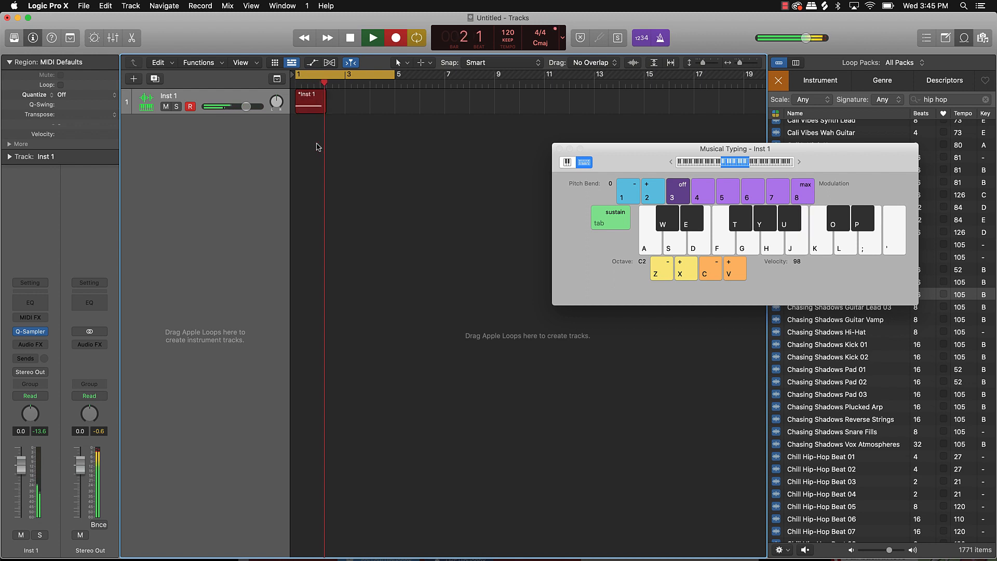
key("j")
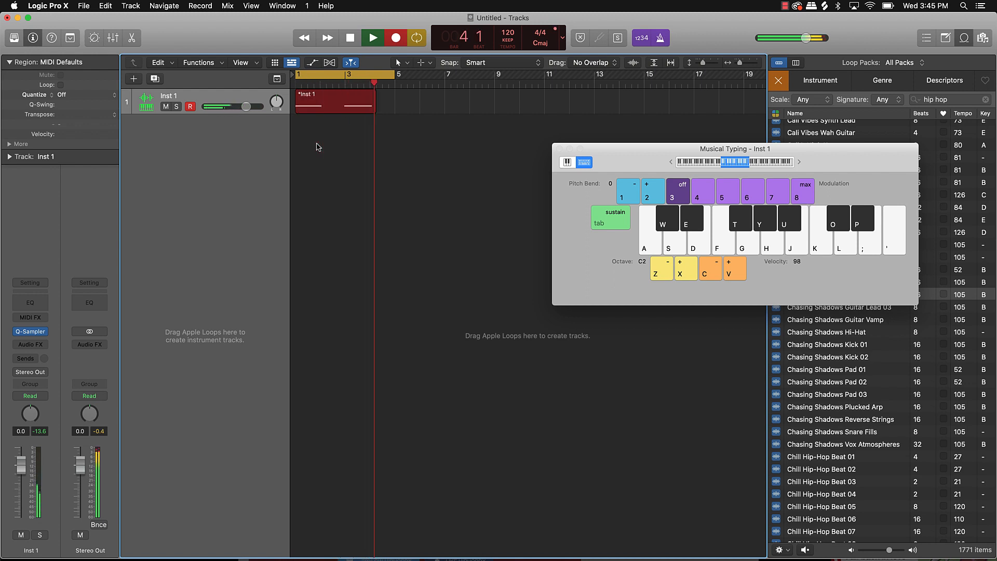
key("space")
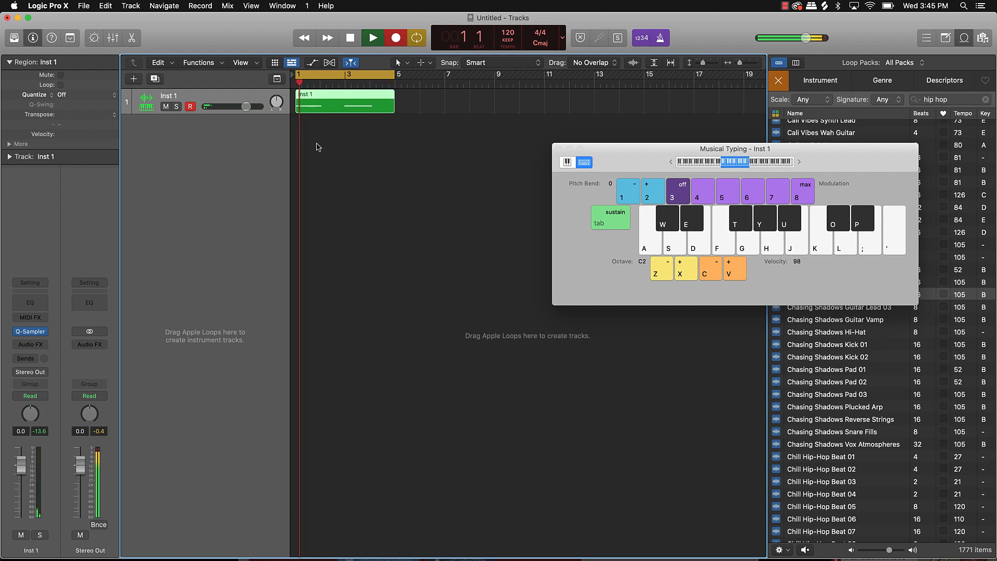
Open the Inst 1 region in the Piano Roll, quantize the timing of all its notes and close Musical Typing.
double_click(346, 104)
key("super+a")
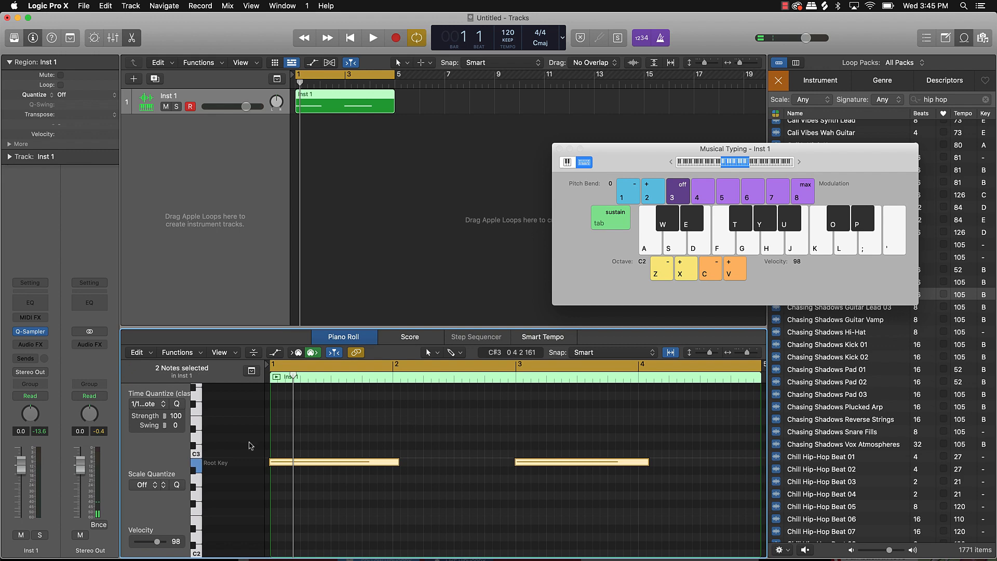
left_click(181, 403)
left_click(559, 149)
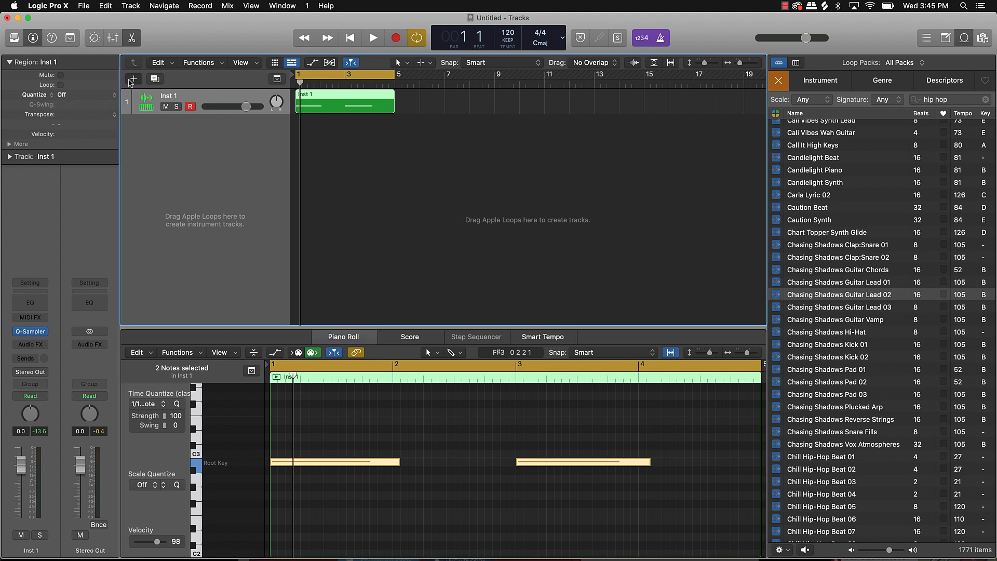
Add a second software instrument track with Quick Sampler (Single Sample).
left_click(134, 78)
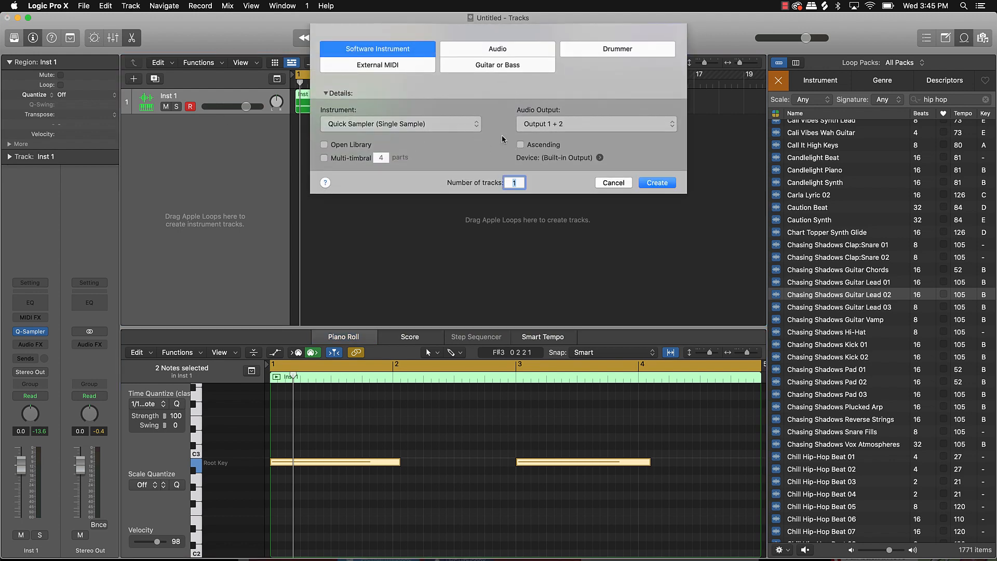
left_click(648, 183)
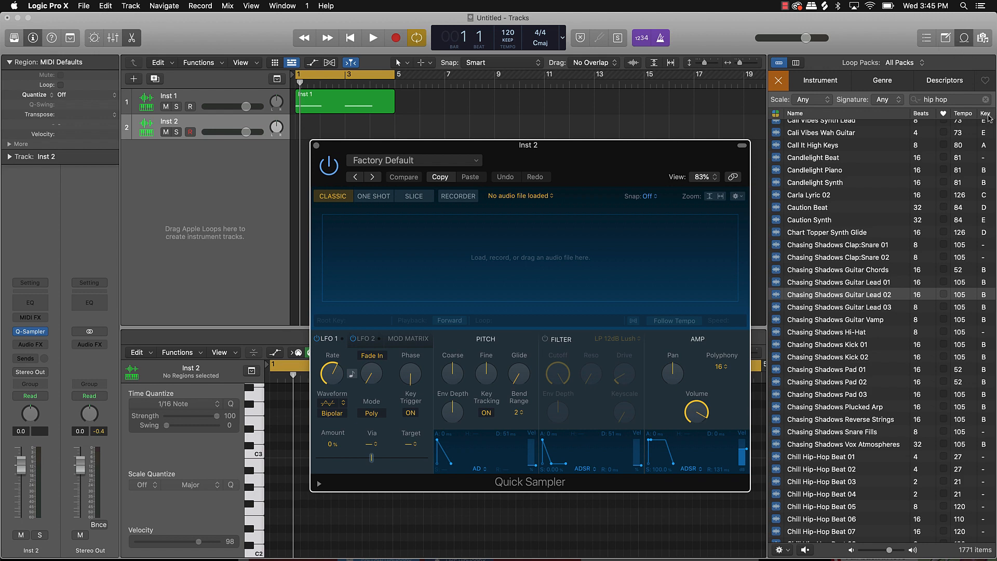
Sort the hip hop loops in the Loop Browser by key.
left_click(988, 116)
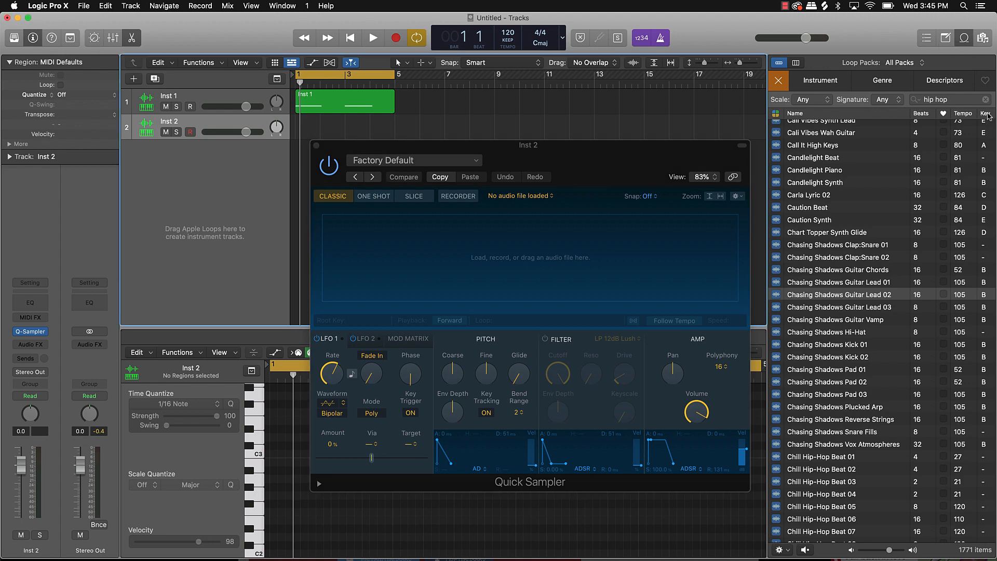
left_click(989, 115)
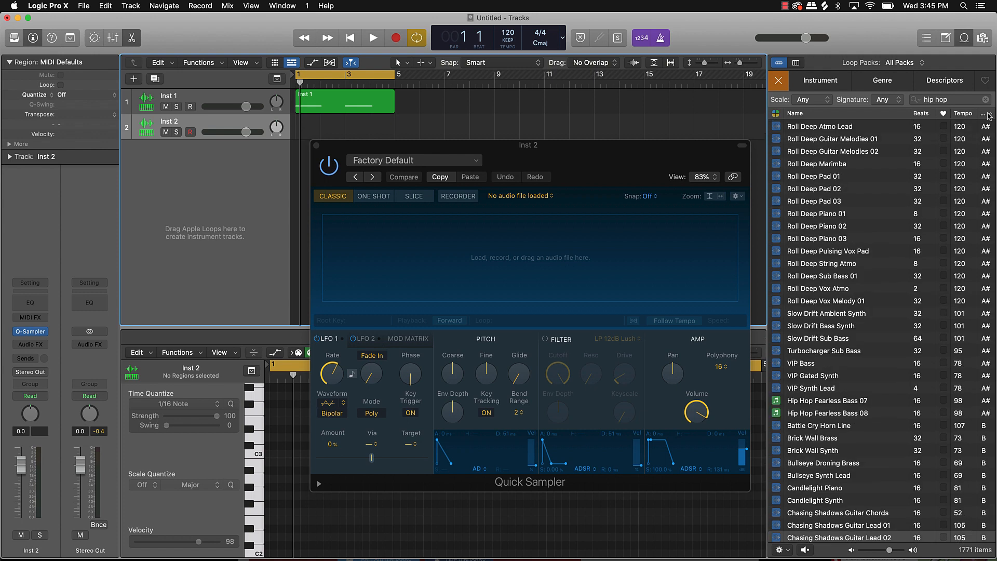
Find a B-key sample among the hip hop loops, previewing Skyline Strings, Promises Bell Synth, Moving On Gated Synth and Metaphysical Vox Pad 01.
scroll(963, 212, "down", 10)
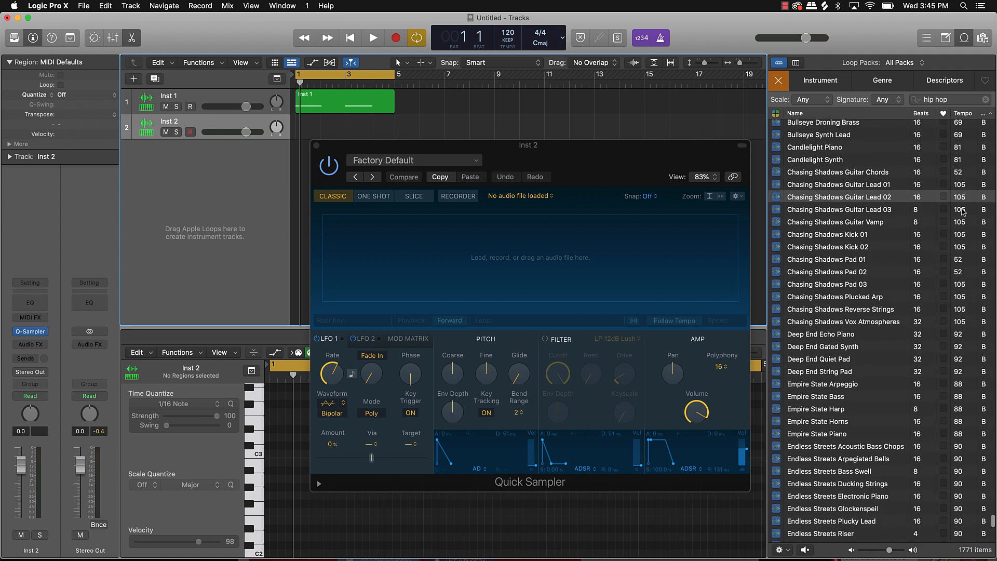
scroll(963, 211, "down", 20)
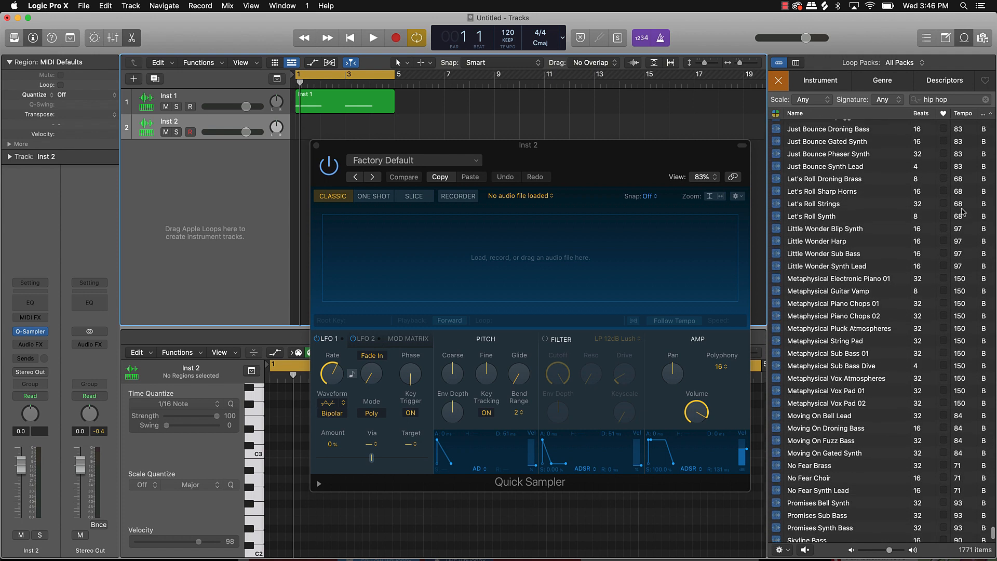
scroll(962, 212, "down", 5)
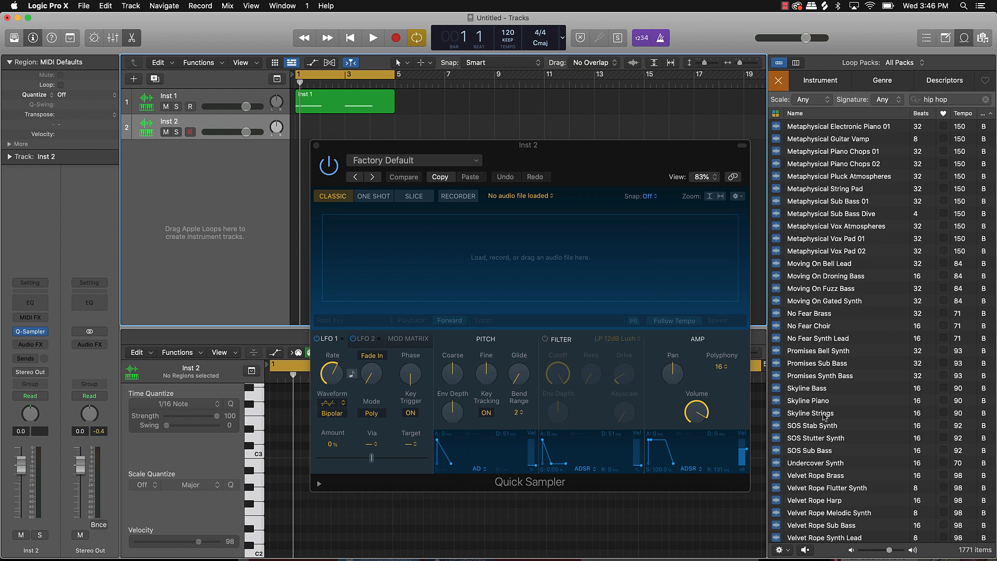
left_click(824, 416)
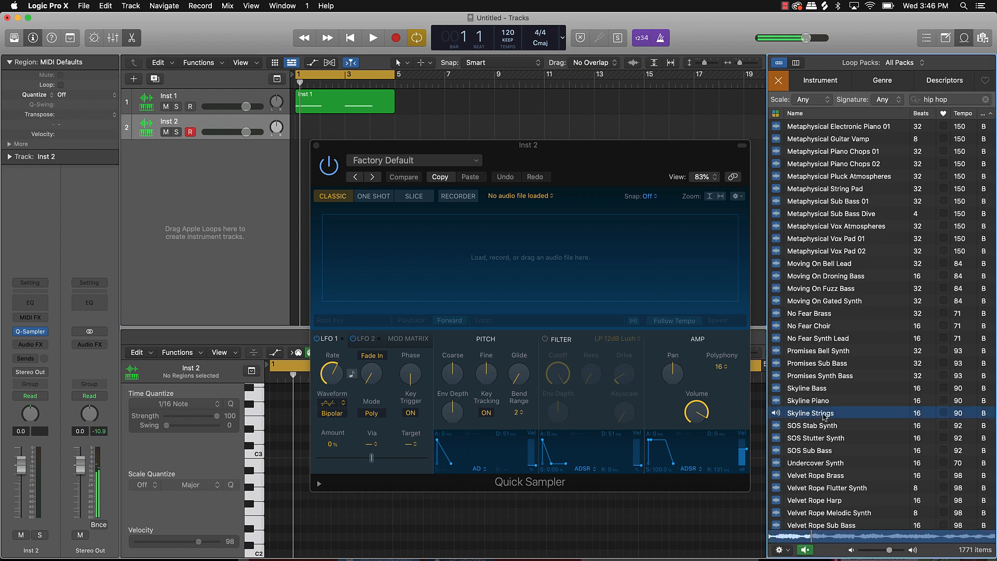
left_click(831, 352)
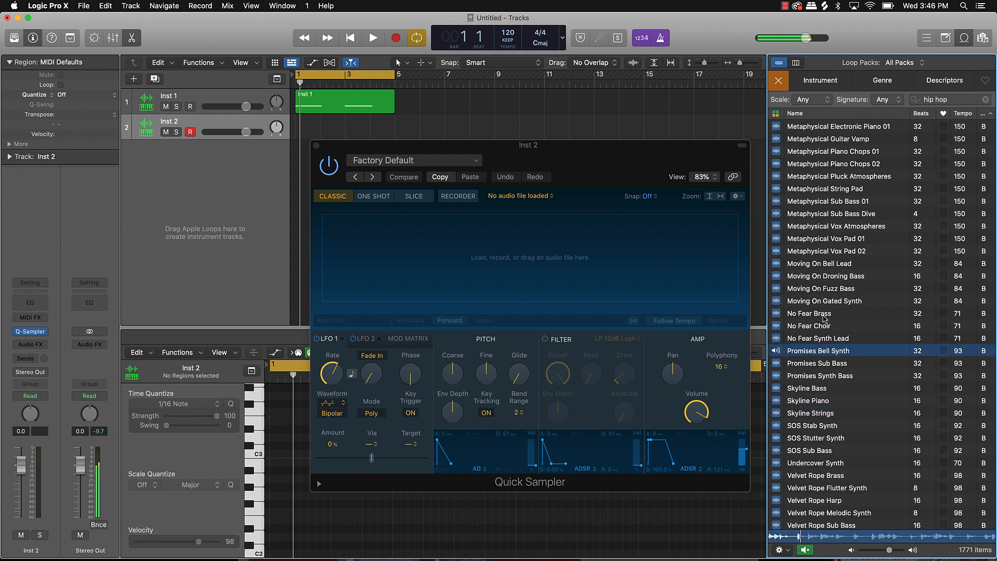
left_click(825, 303)
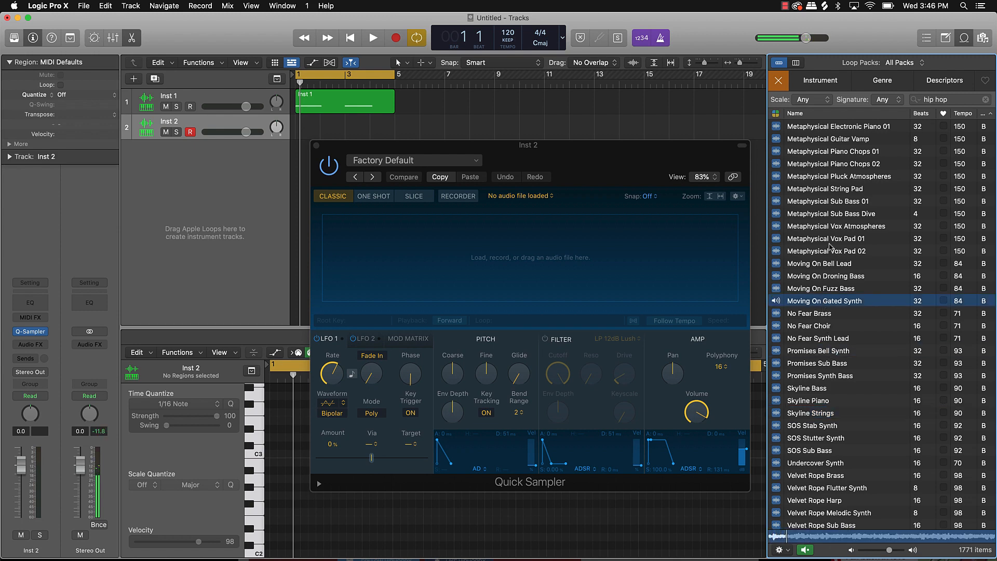
scroll(829, 247, "up", 3)
left_click(834, 295)
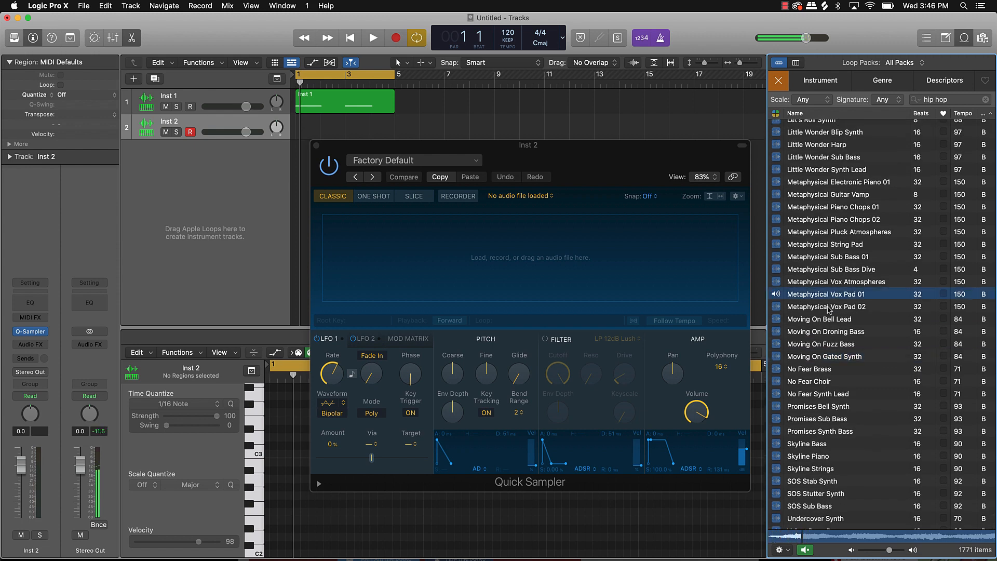
Load Metaphysical Vox Pad 01 into Inst 2's Quick Sampler, set its playback to Reverse and close the plug-in window.
left_click_drag(829, 295, 462, 267)
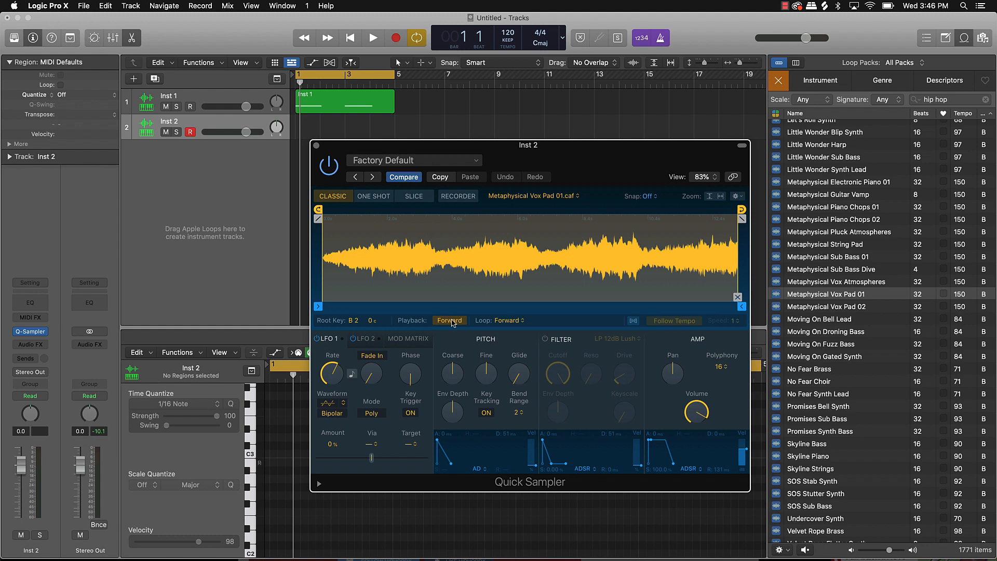
left_click(450, 320)
left_click(316, 146)
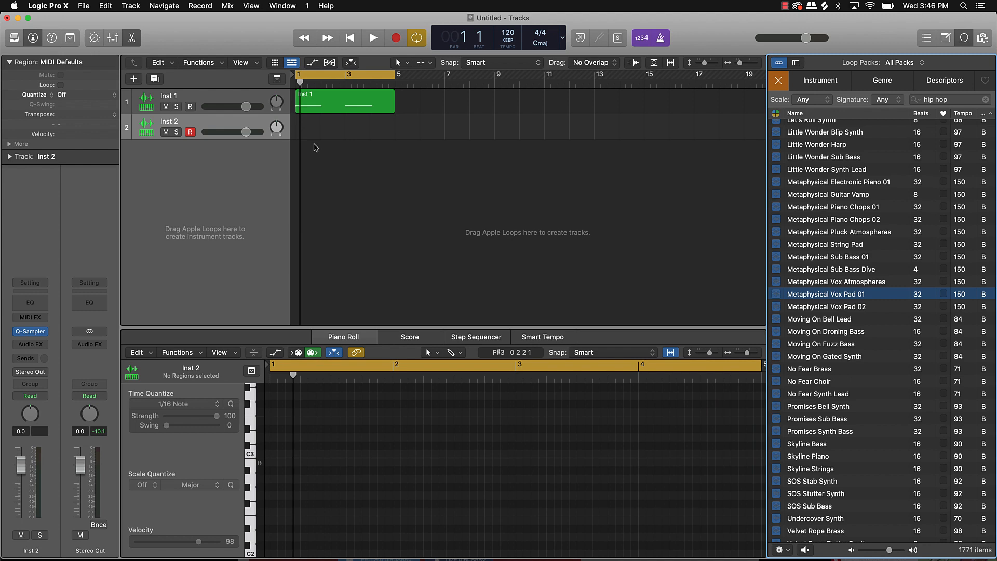
Open Musical Typing for Inst 2 and audition the reversed sample on C3.
key("super+k")
key("k")
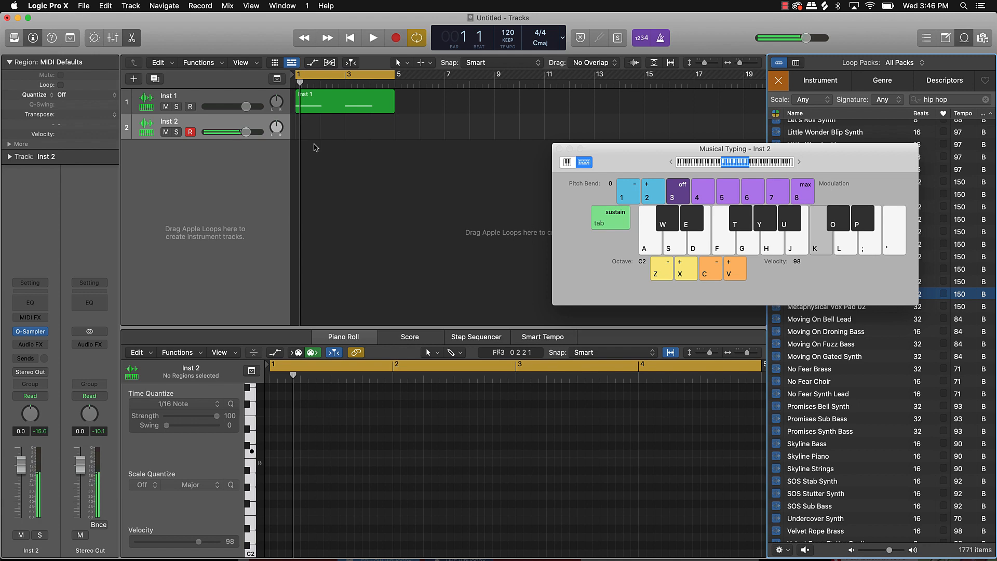
key("r")
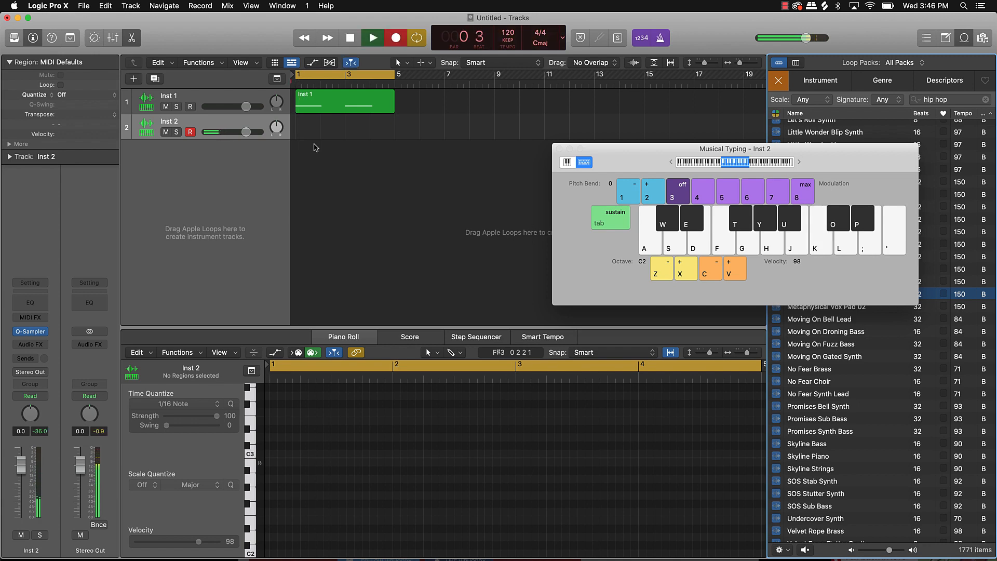
key("k")
key("space")
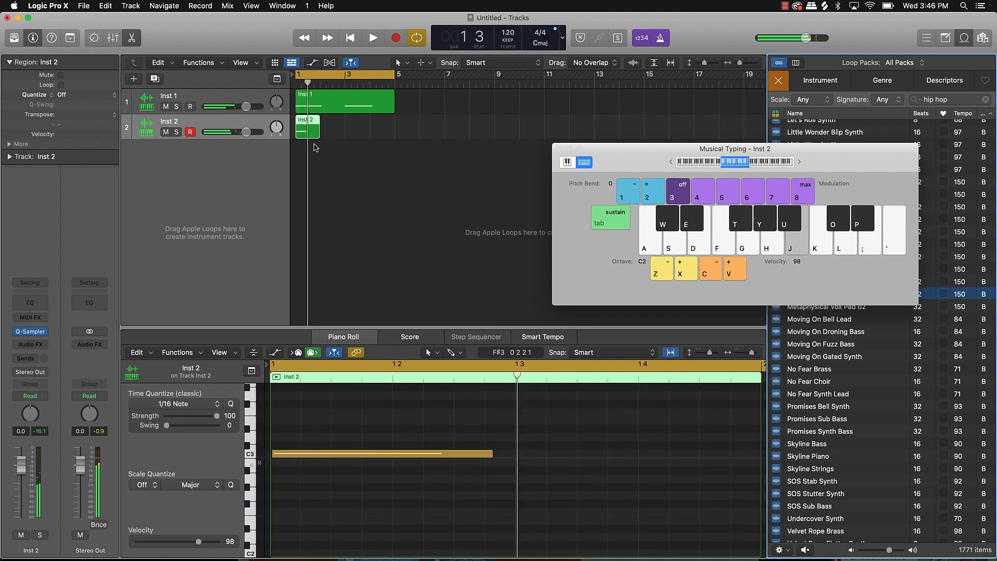
key("h")
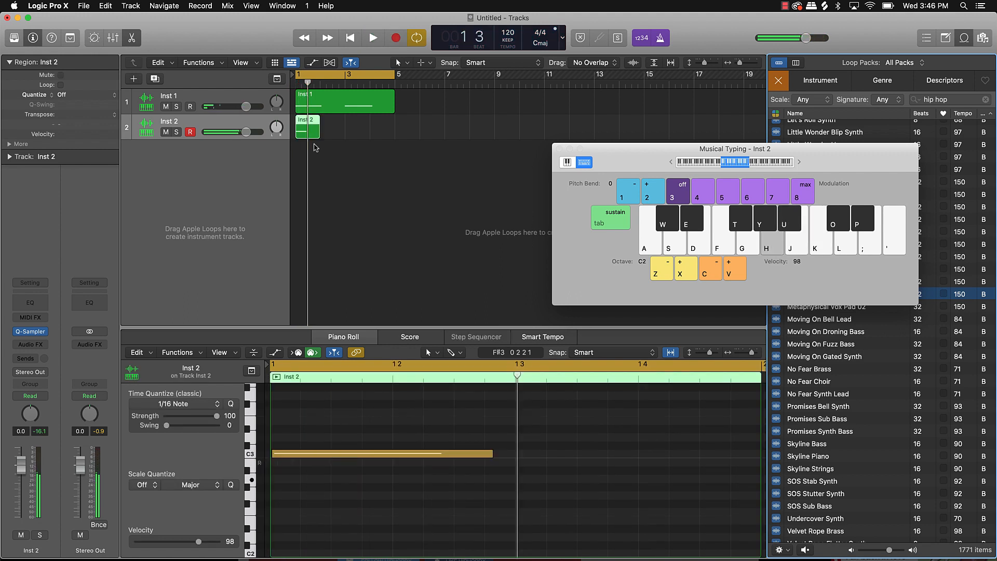
key("y")
key("g")
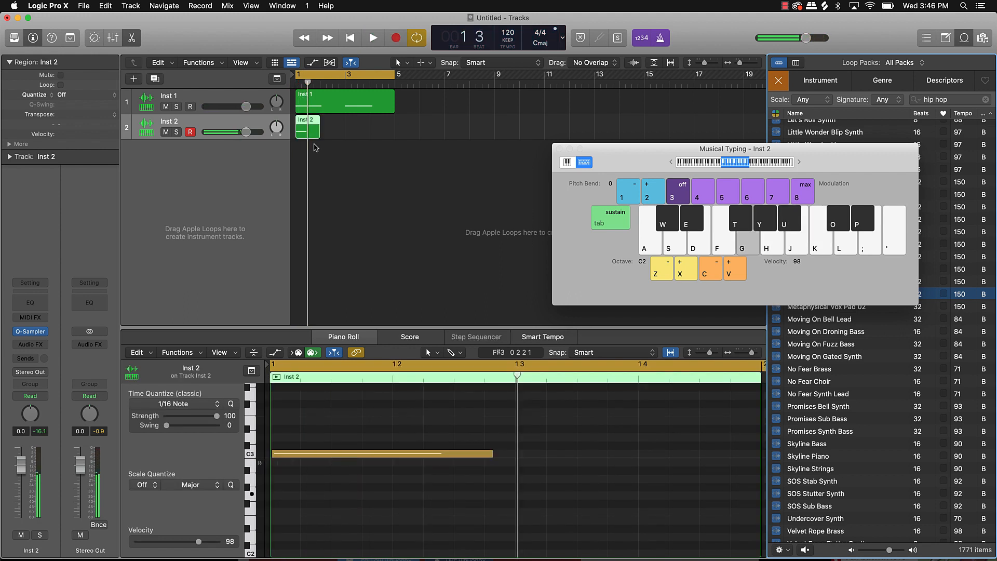
key("y")
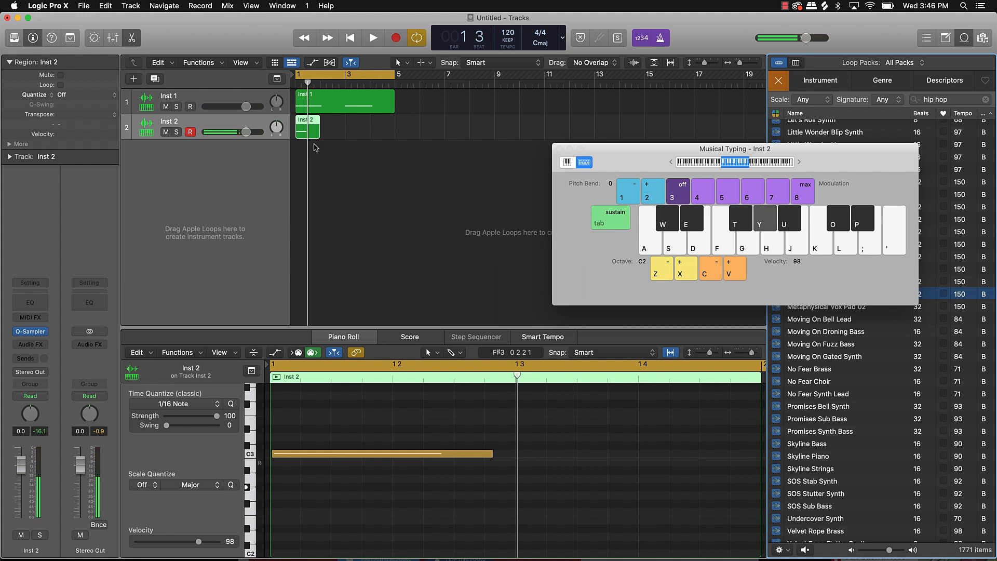
key("k")
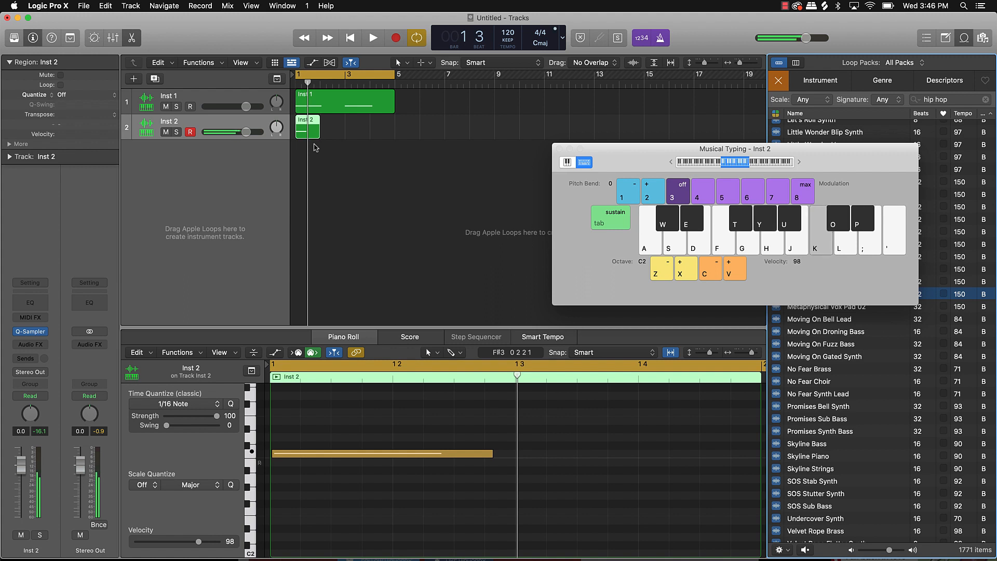
key("Delete")
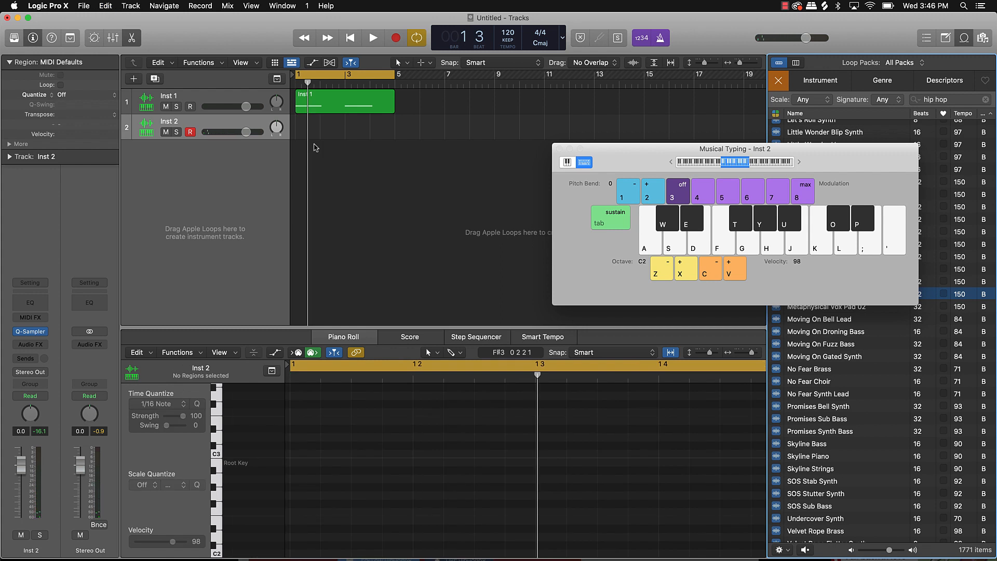
Record held C3 notes at the start of bars 1 and 3 on Inst 2 and quantize both to 1/16 notes.
key("r")
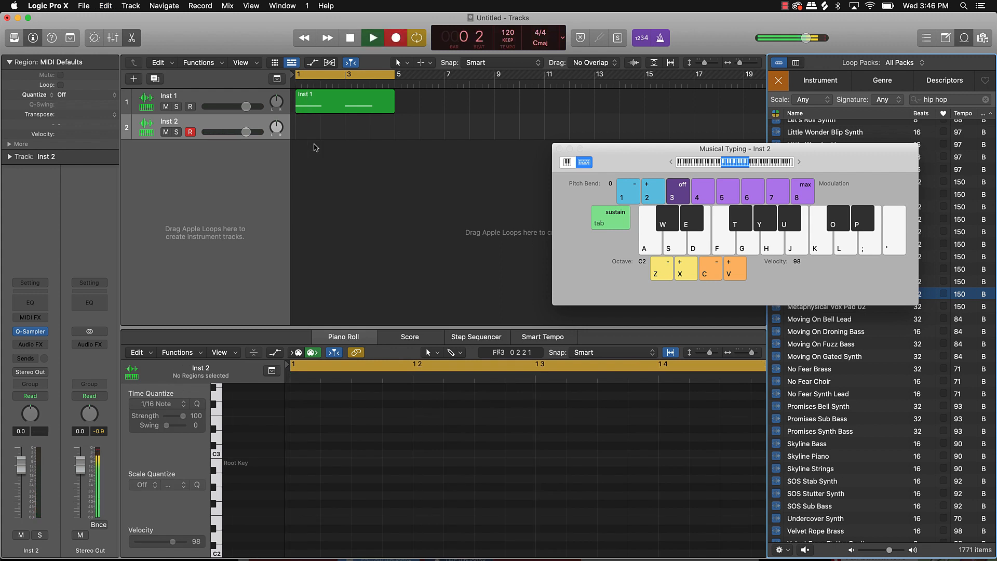
key("k")
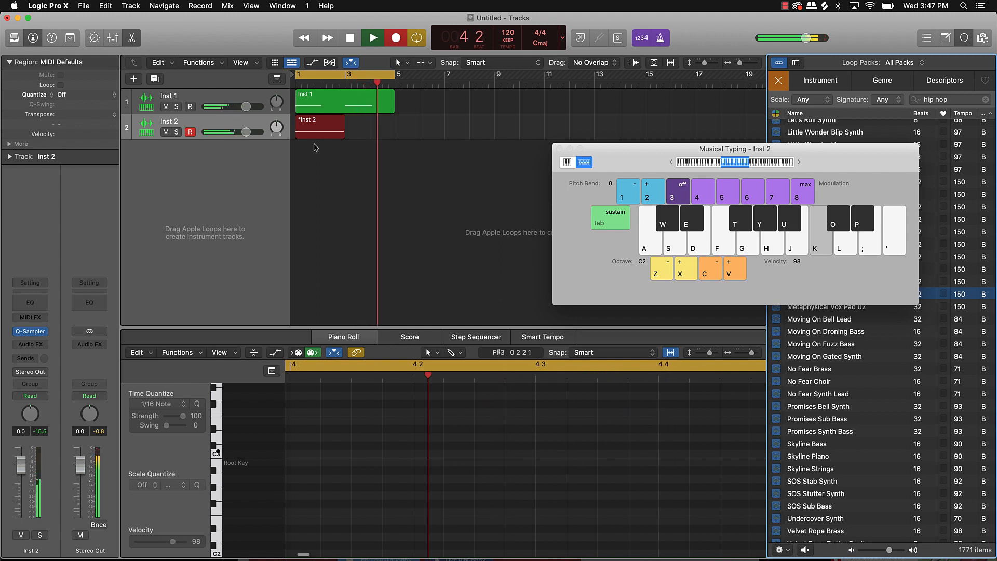
key("space")
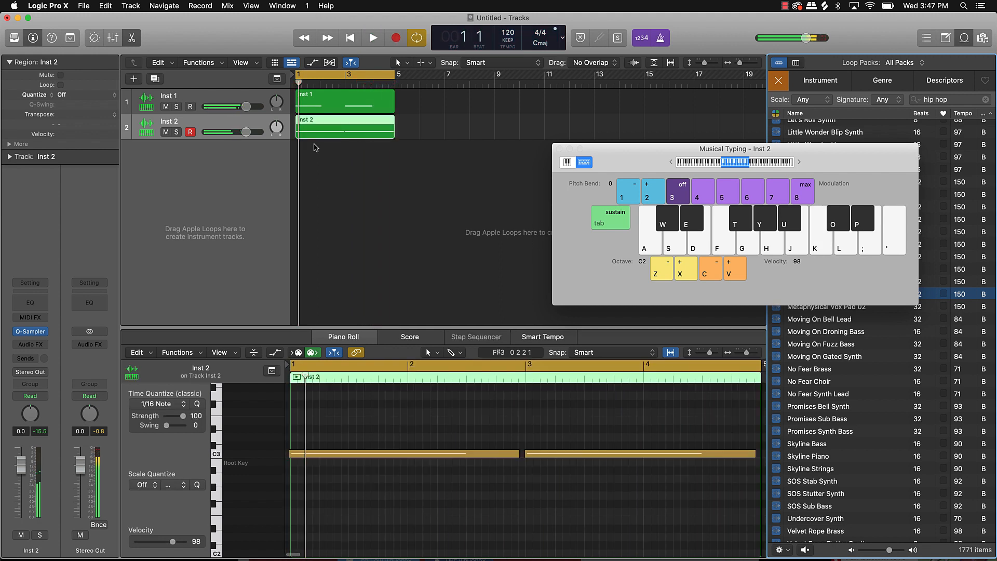
key("super+a")
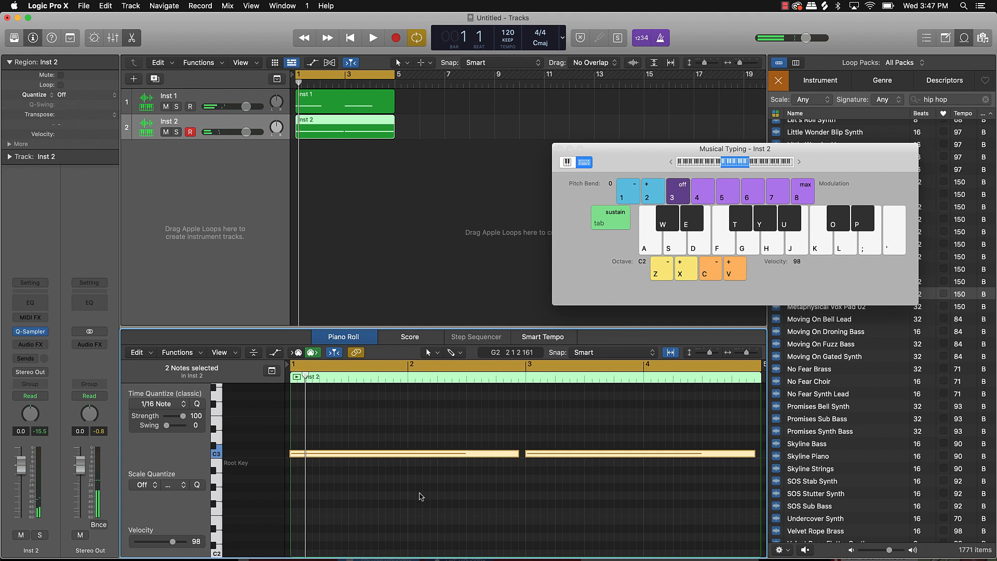
left_click(196, 404)
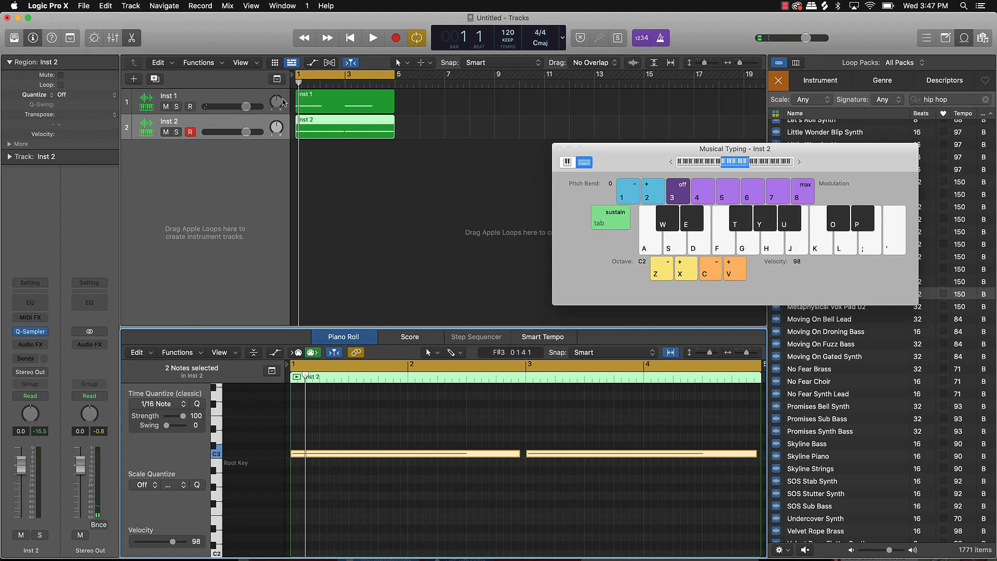
Mute the Inst 1 track and play back the cycle range to hear Inst 2 on its own.
left_click(165, 106)
key("space")
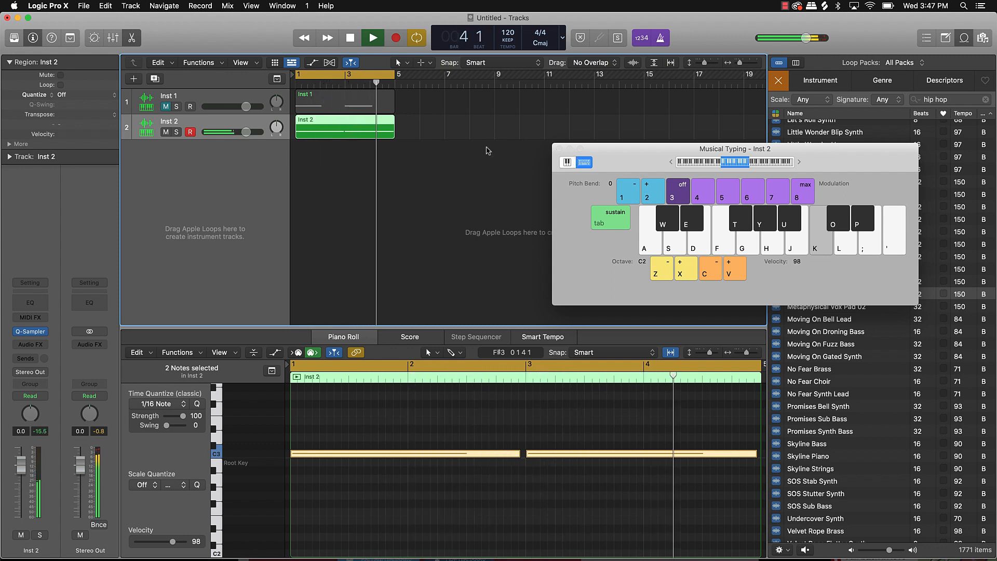
key("space")
Duplicate the Inst 2 track, set the copy's Quick Sampler playback to Forward and audition the sample on B2.
key("super+d")
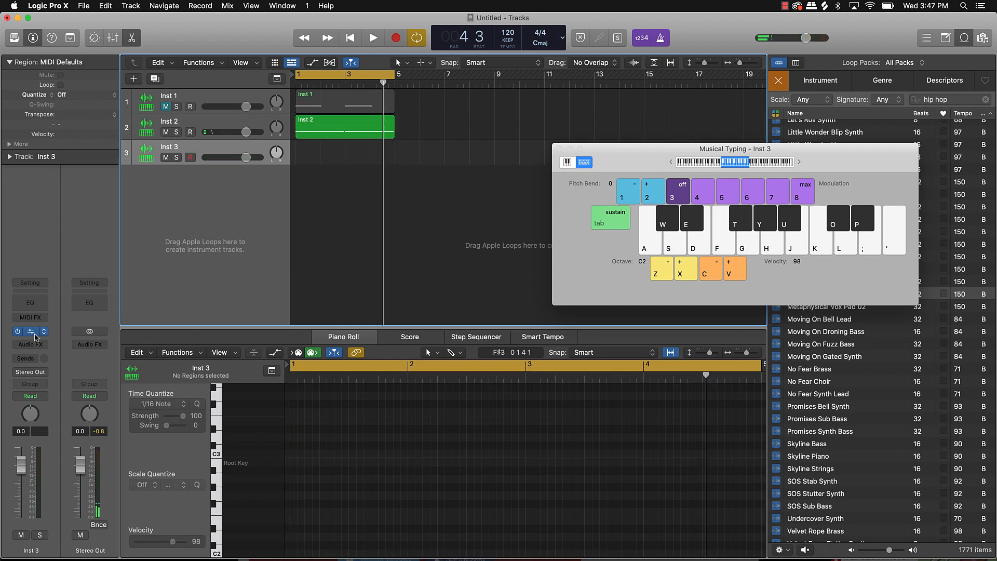
left_click(38, 336)
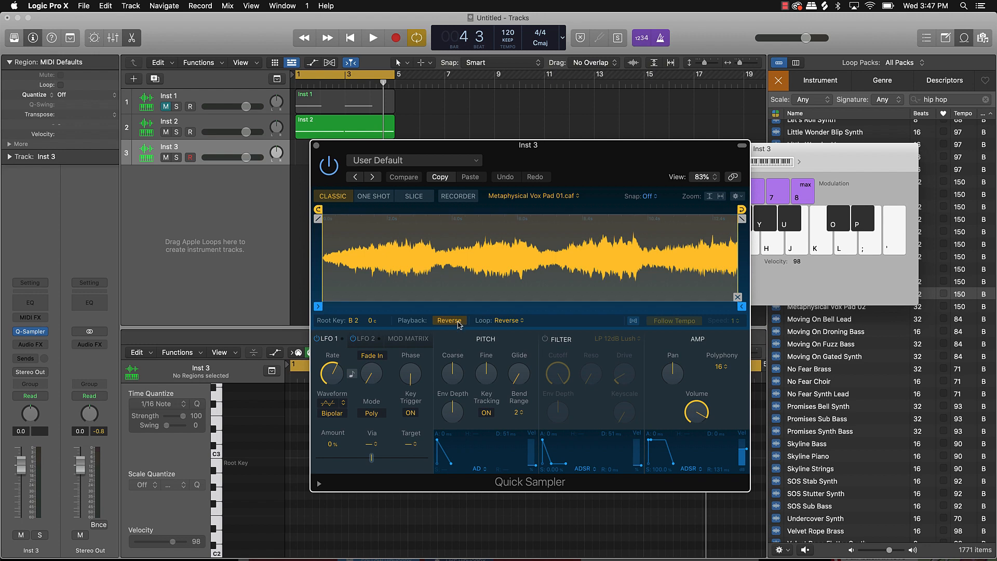
left_click(458, 322)
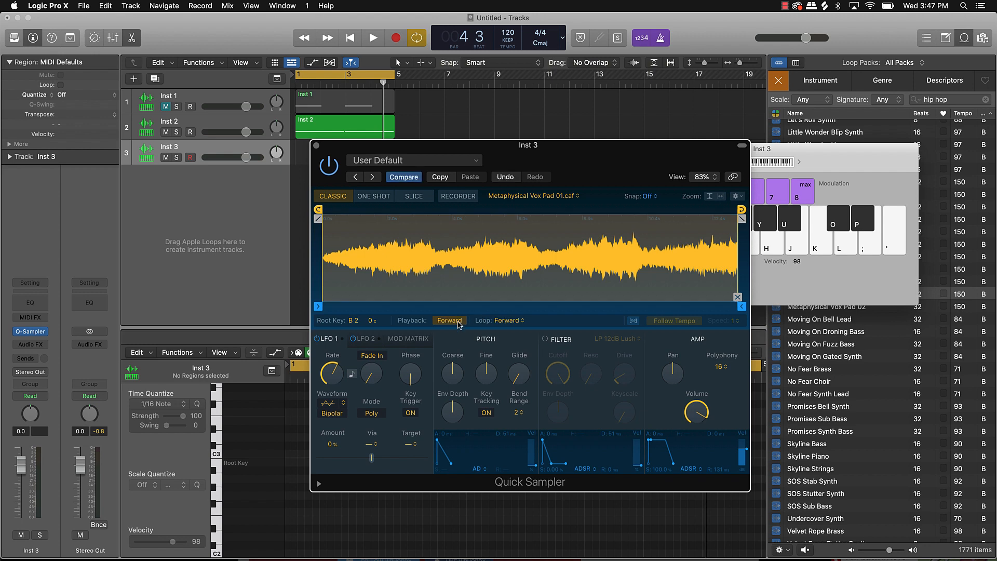
key("j")
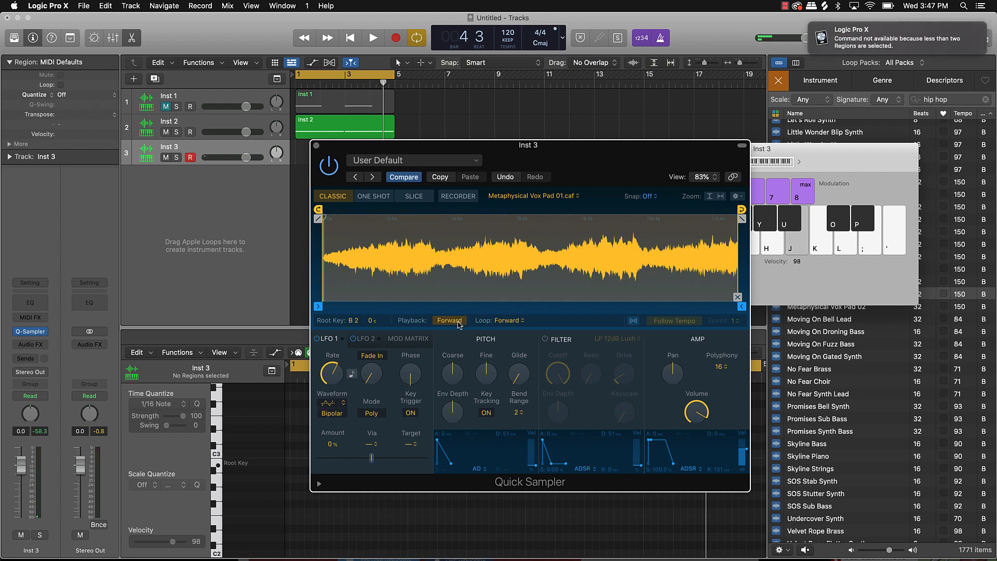
key("j")
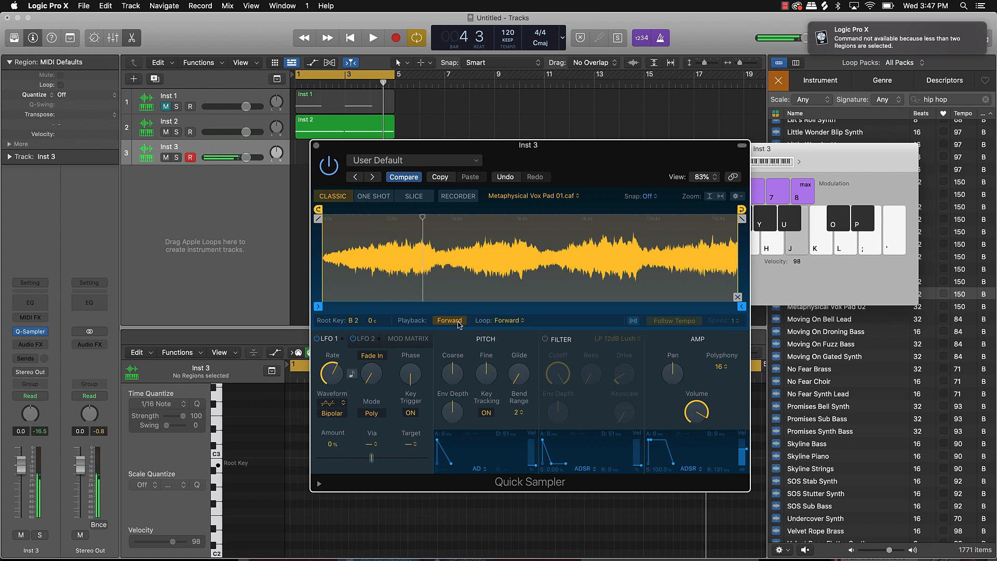
key("j")
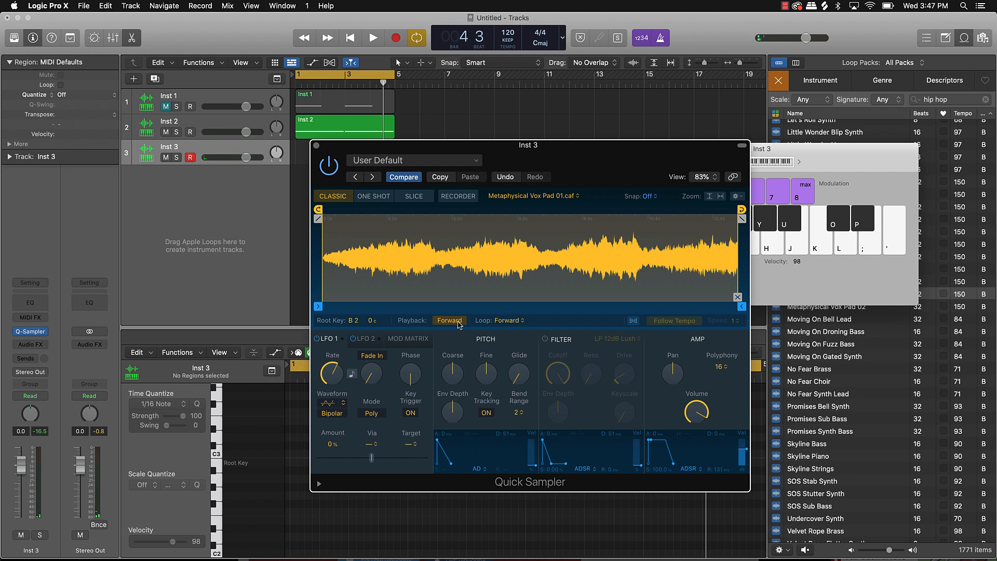
Try recording B2 on the duplicated track, undo the take, close Quick Sampler and undo the track duplication.
key("r")
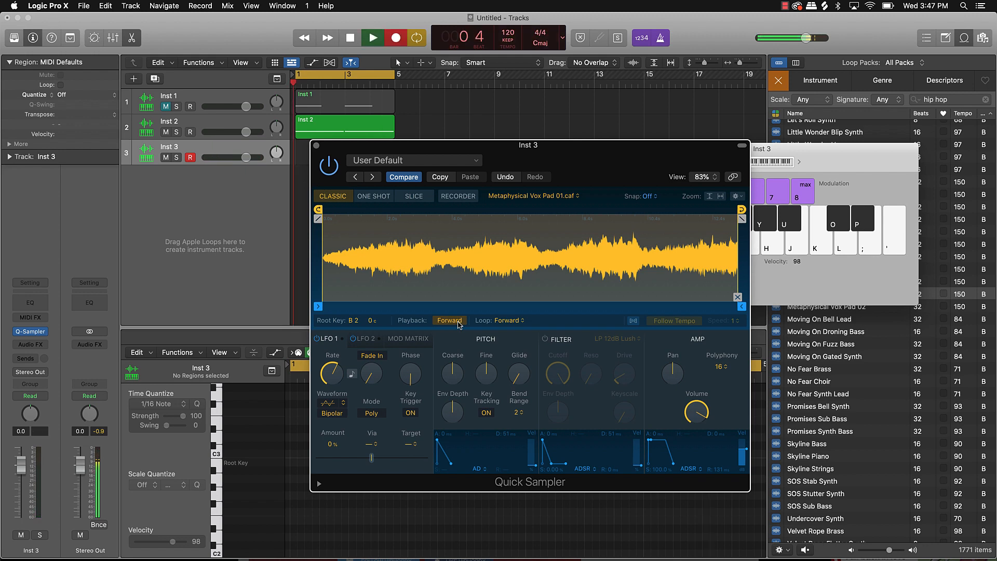
key("j")
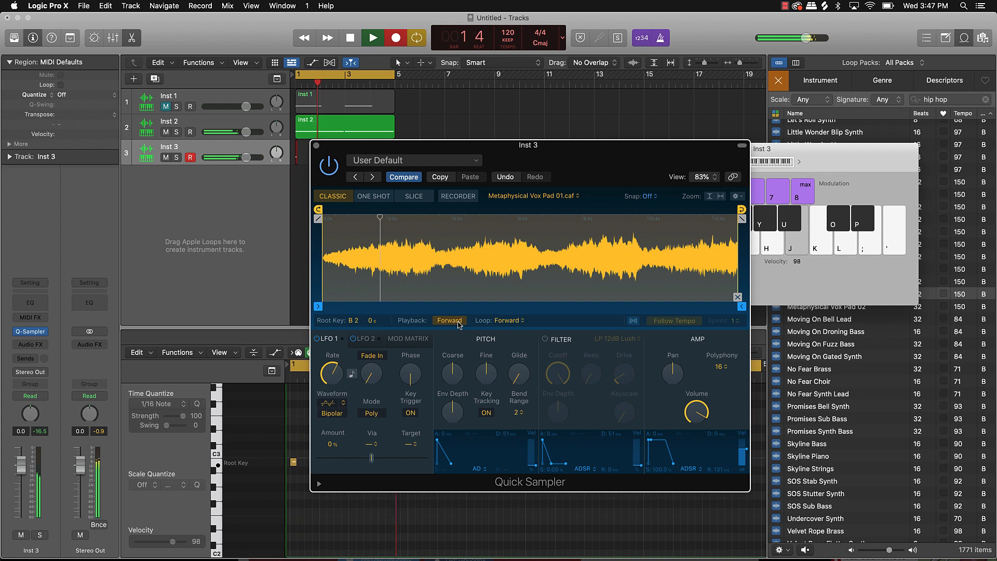
key("j")
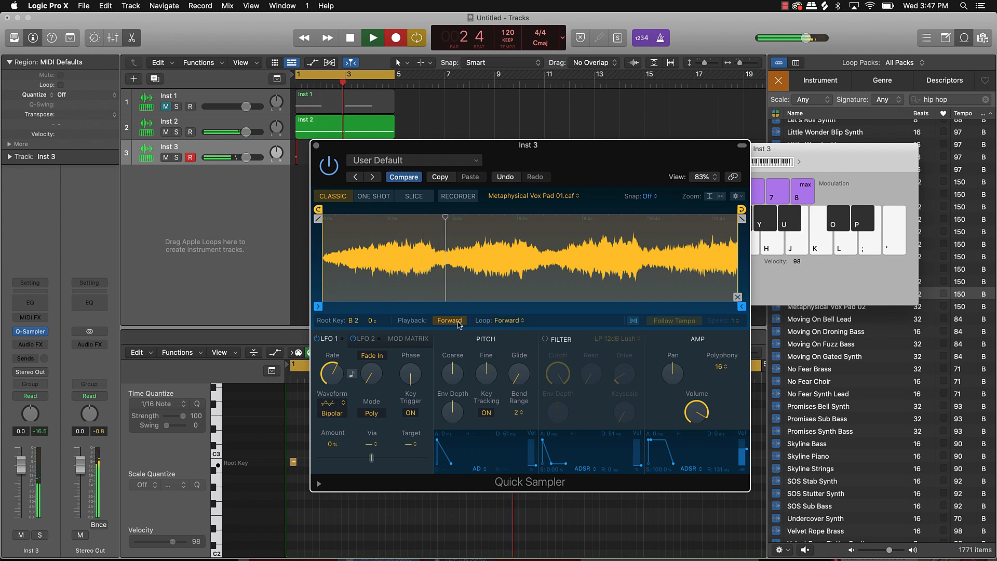
key("space")
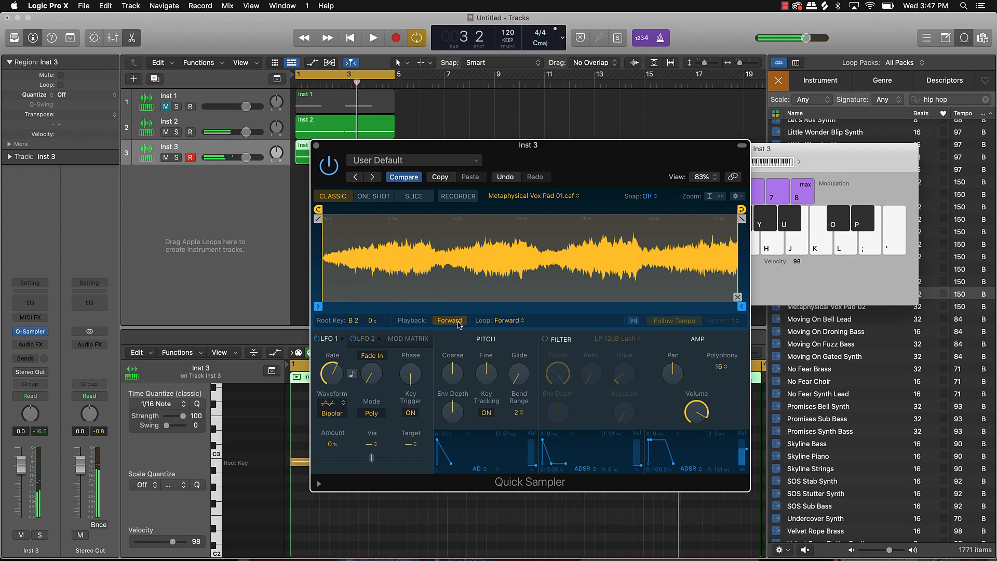
key("super+z")
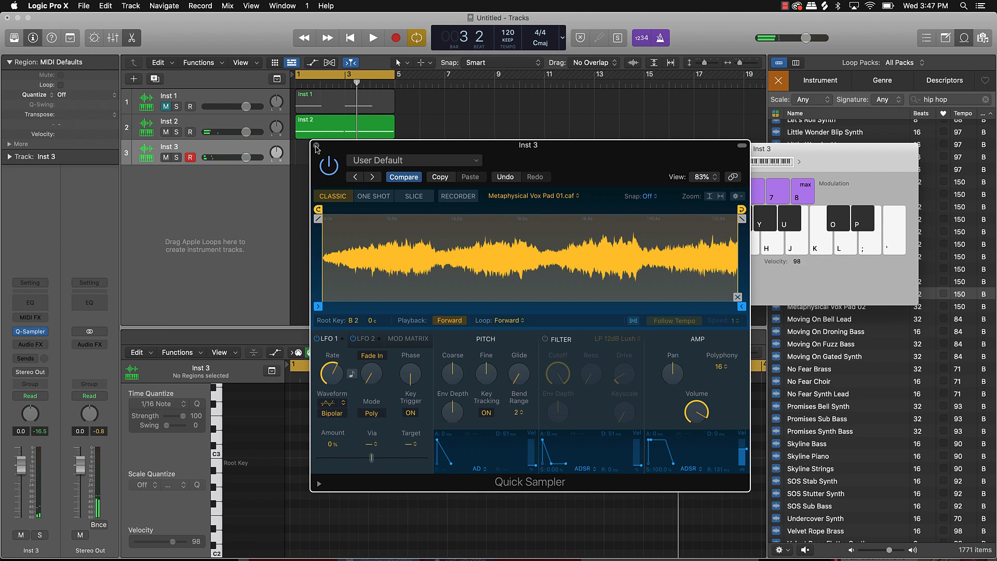
left_click(317, 146)
key("super+z")
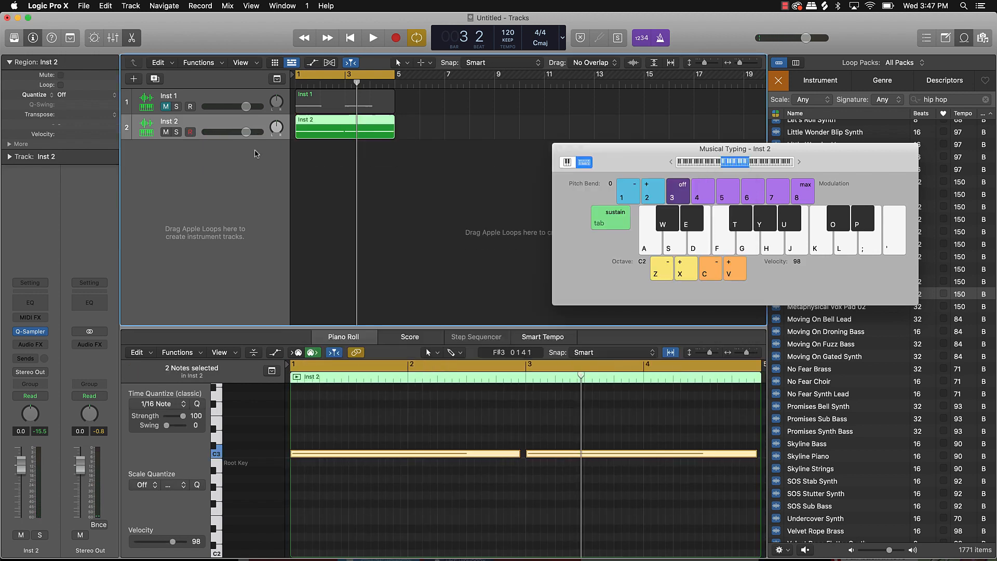
Delete the muted Inst 1 track together with its region.
left_click(200, 101)
key("Delete")
key("Delete")
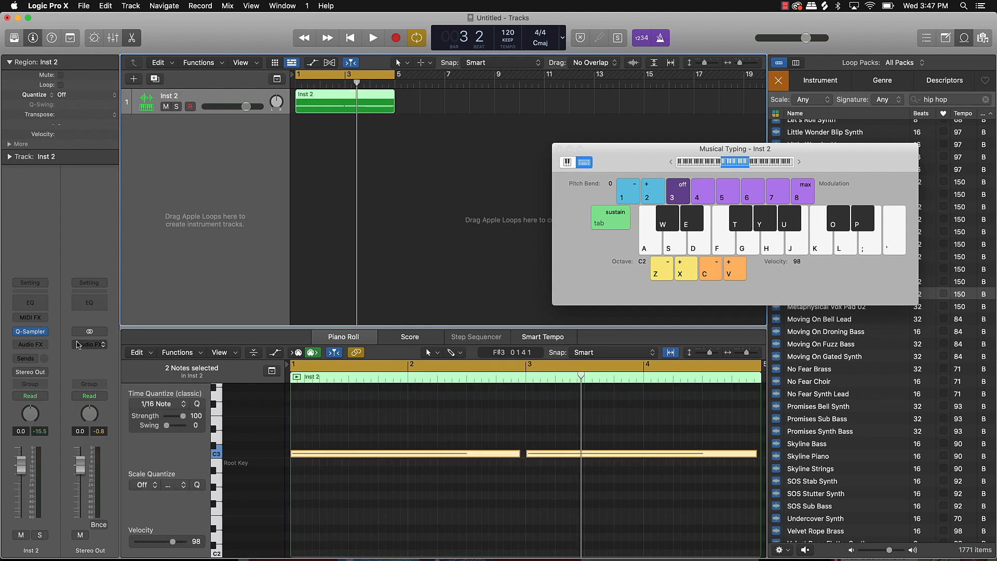
Add a Channel EQ to Inst 2 with a 48 dB/Oct low cut at 136 Hz and a high cut at 2620 Hz.
left_click(31, 303)
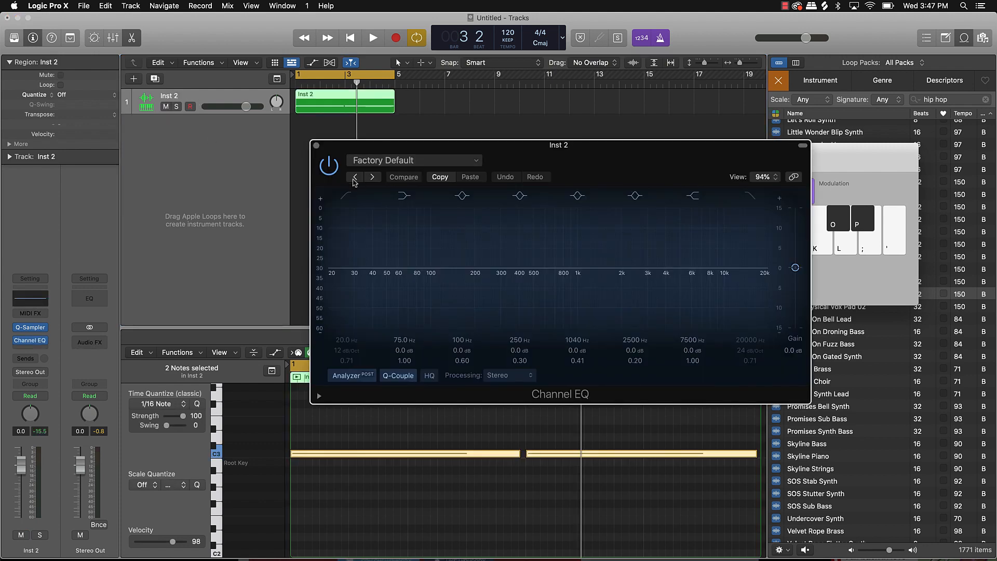
left_click(341, 240)
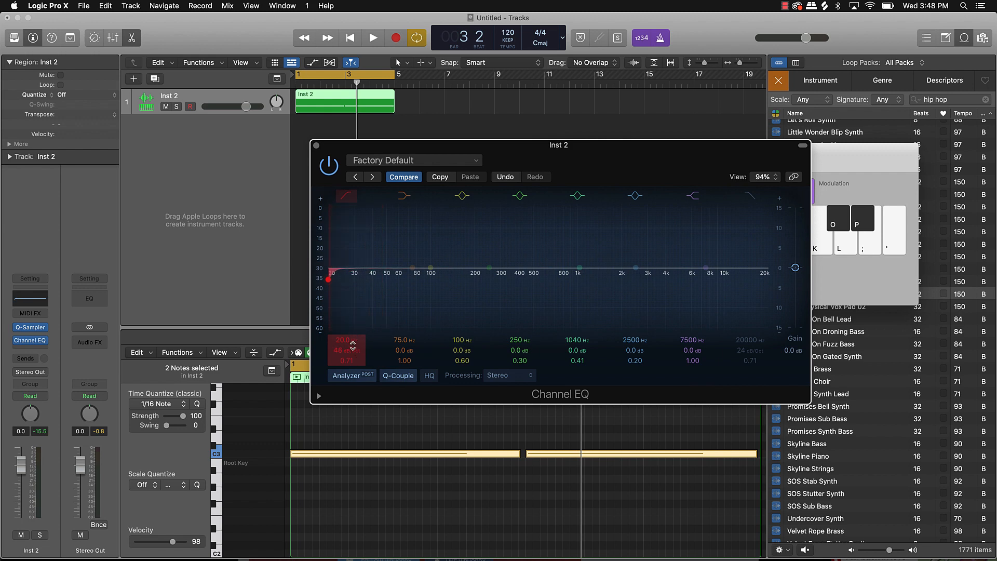
mouse_move(347, 340)
left_mouse_down()
mouse_move(347, 311)
mouse_move(350, 338)
left_mouse_up()
left_click(750, 196)
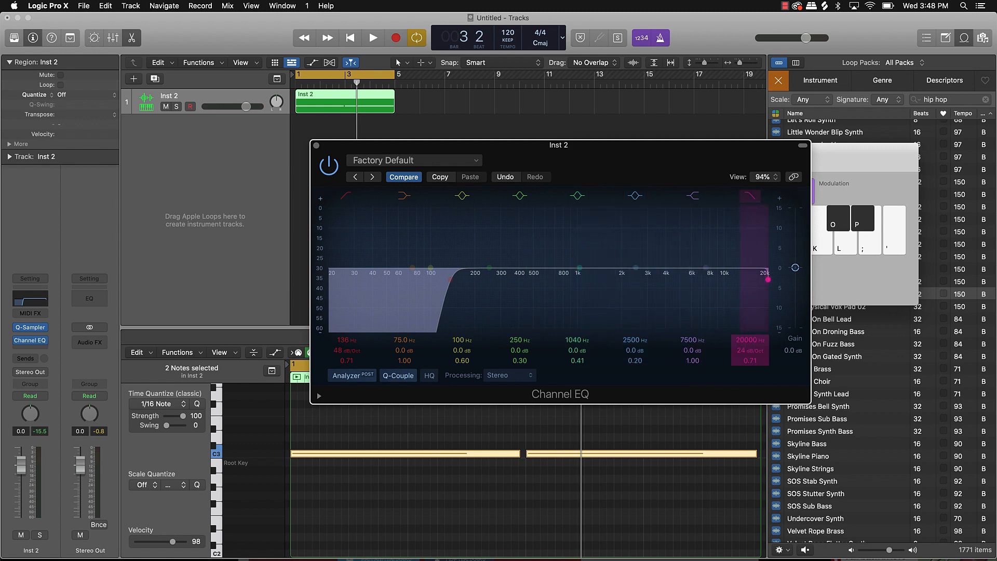
left_click_drag(750, 340, 750, 371)
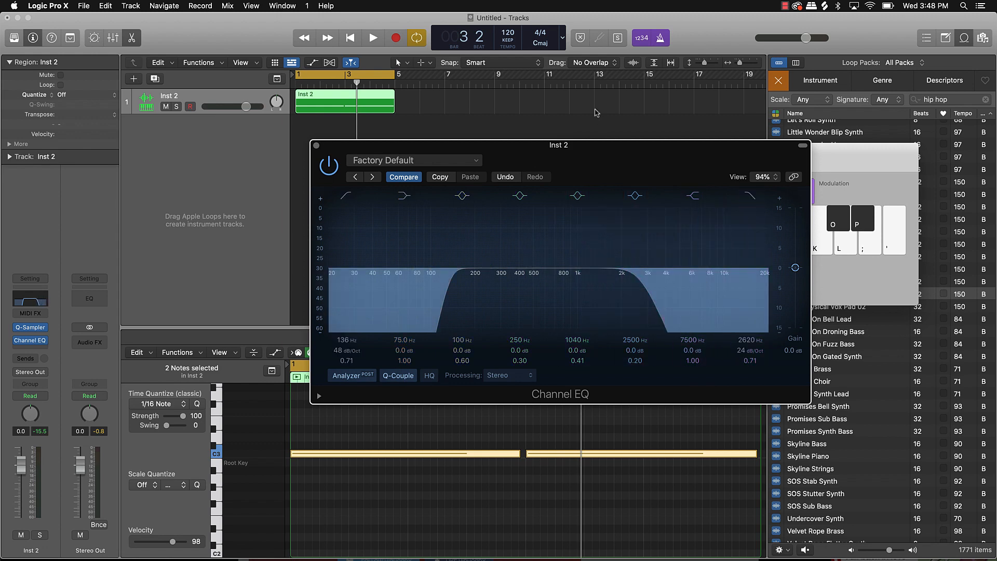
Play back the equalized Inst 2 region, close the Channel EQ window and switch off the metronome.
key("space")
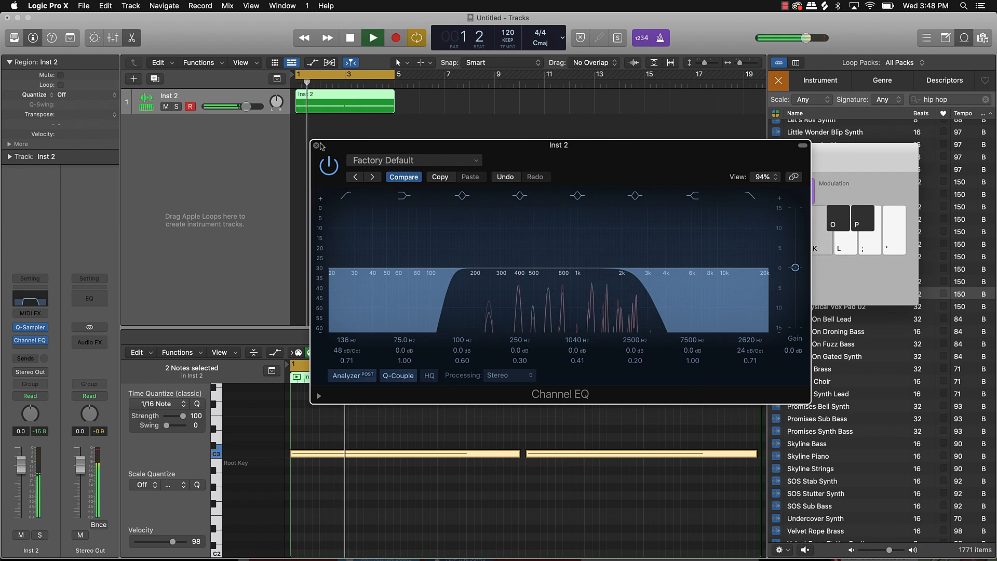
left_click(317, 145)
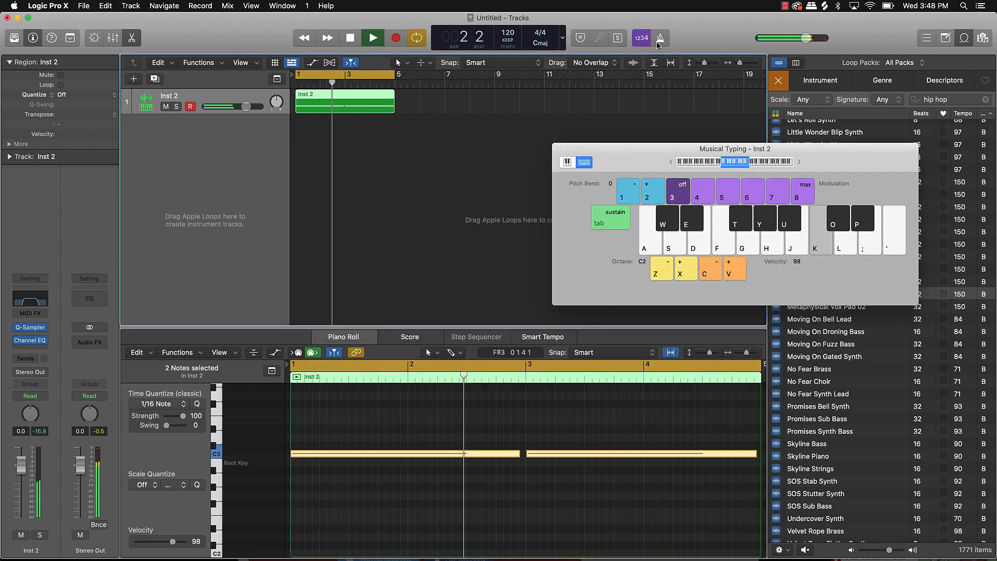
key("space")
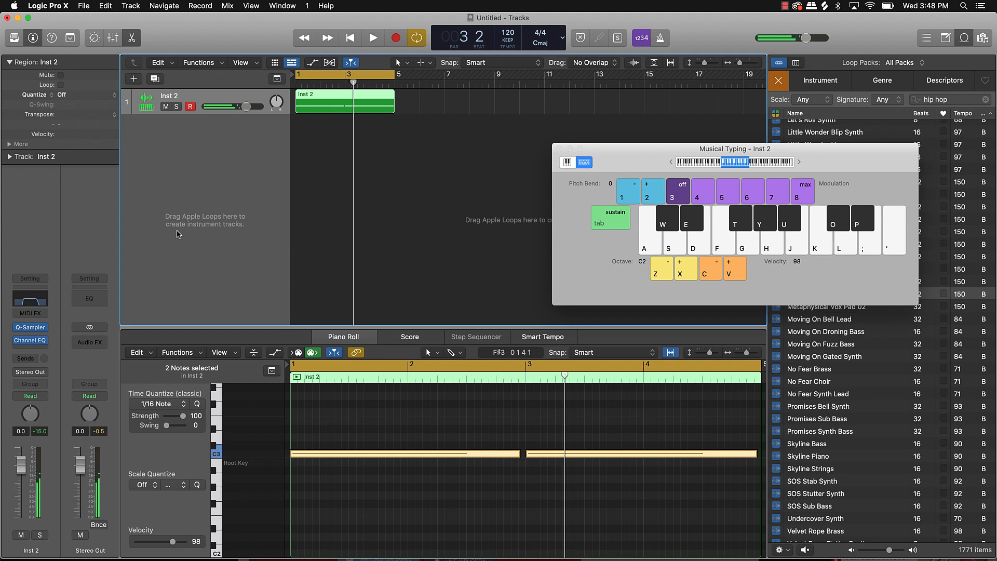
Insert Ozone 9 below the Channel EQ on Inst 2 and close its window.
left_click(42, 348)
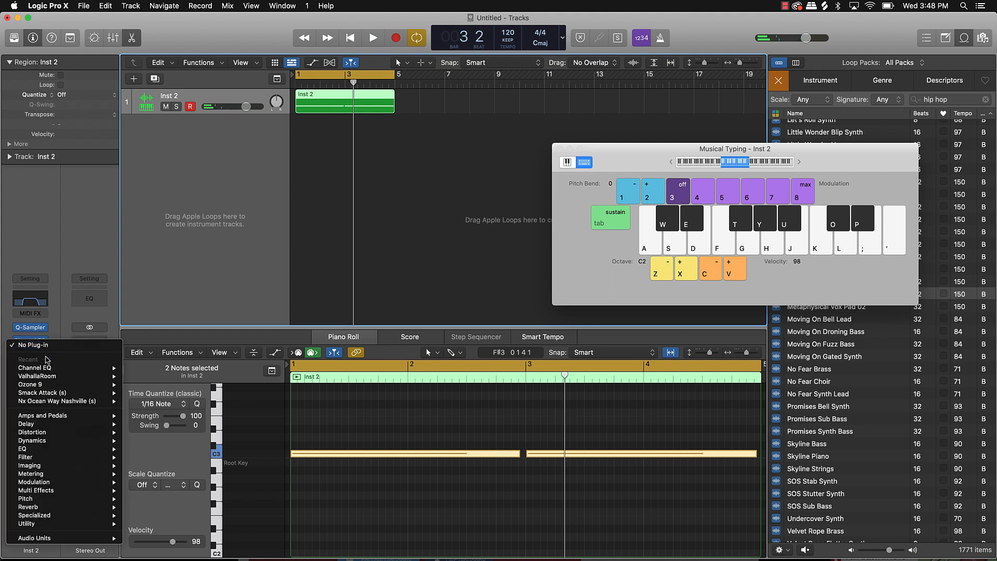
mouse_move(76, 539)
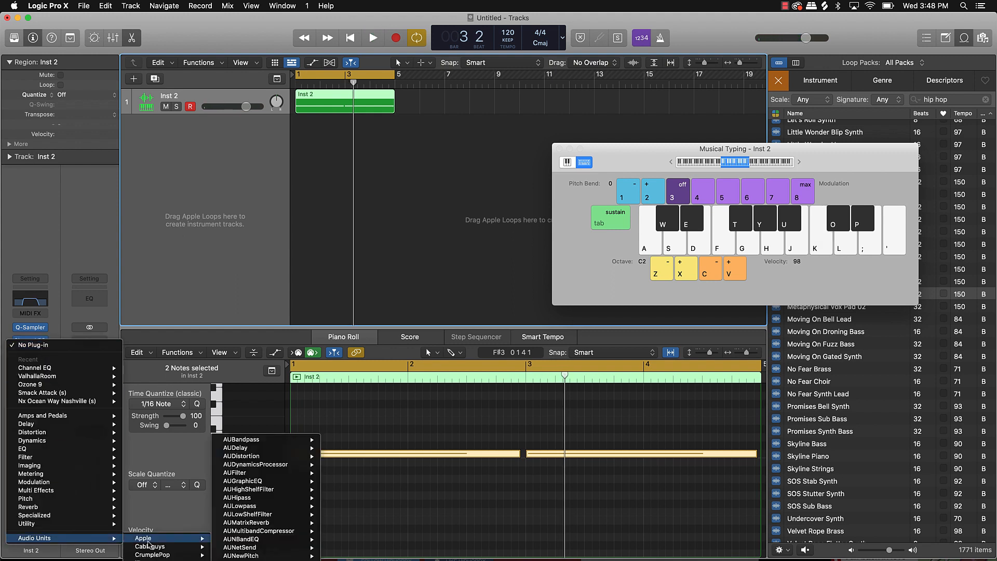
mouse_move(156, 554)
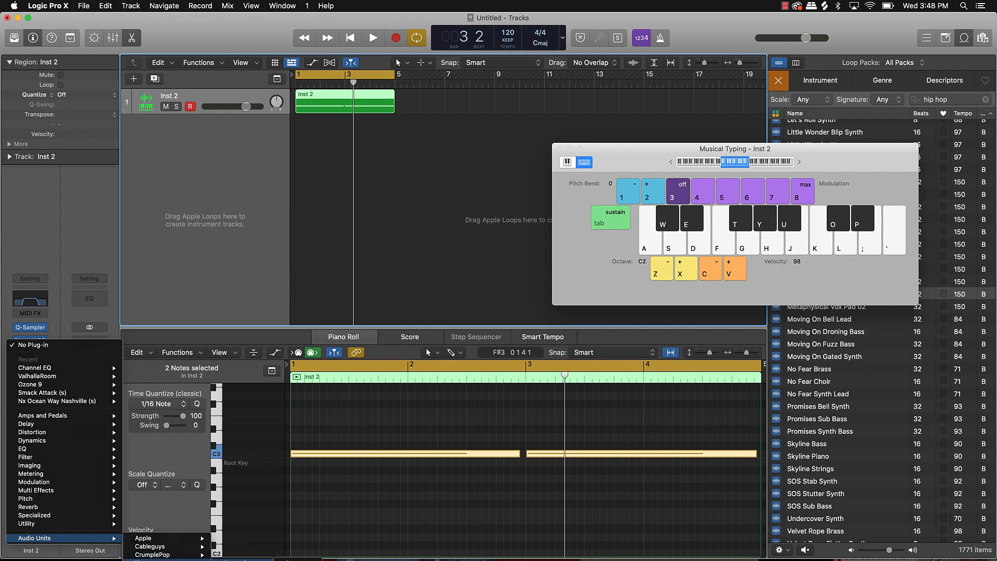
left_click(297, 560)
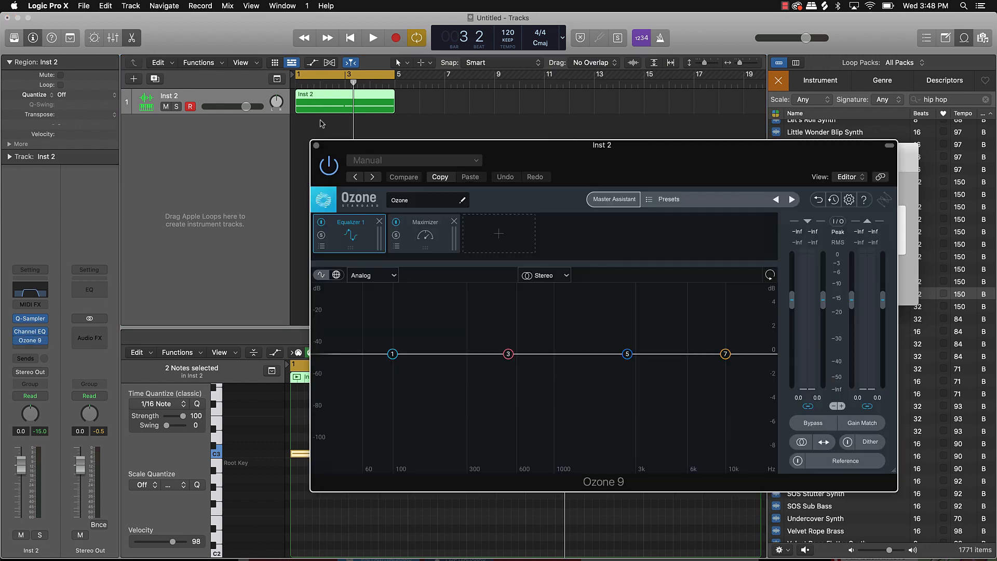
left_click(316, 148)
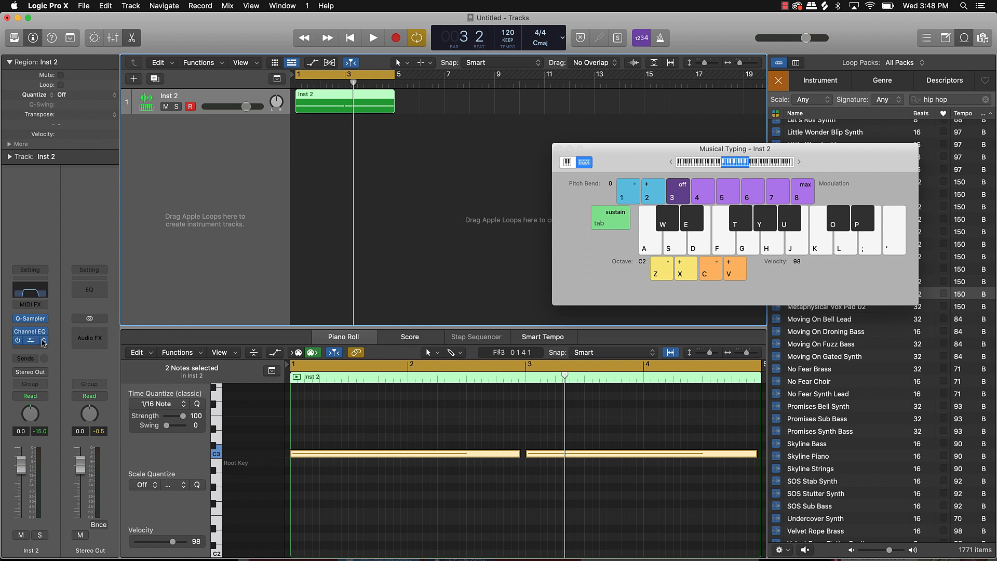
Replace Ozone 9 with the iZotope Vinyl plug-in in the Inst 2 effect slot.
left_click(44, 342)
mouse_move(113, 549)
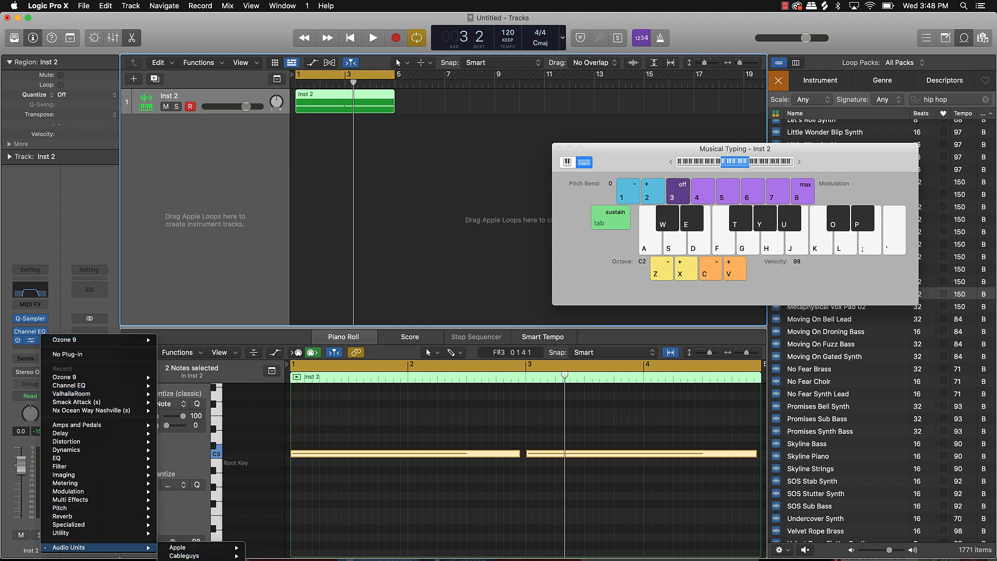
key("Escape")
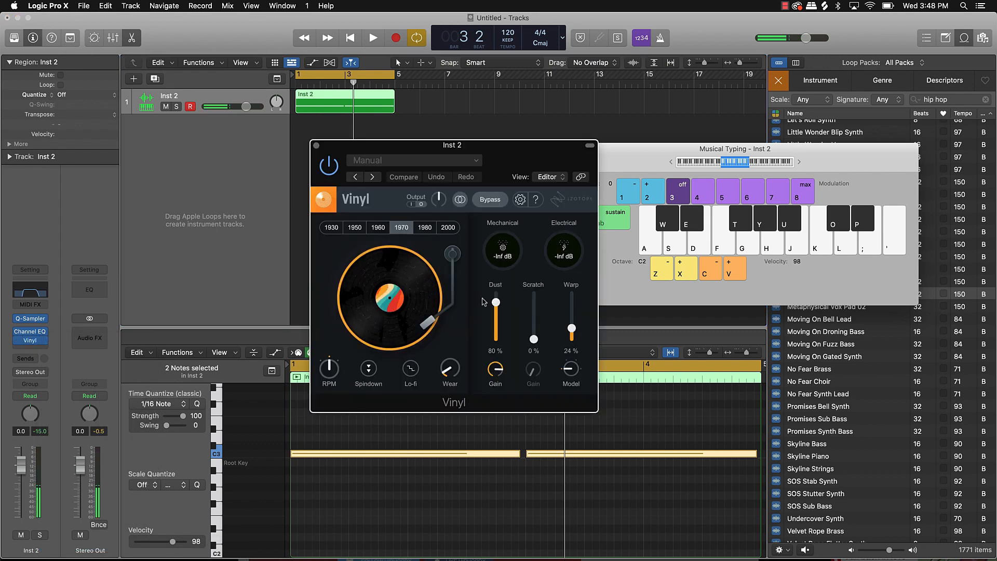
Set Vinyl's Dust to 0 % and Warp to 45 %, and choose the 1960 record era during playback.
left_click_drag(495, 302, 495, 340)
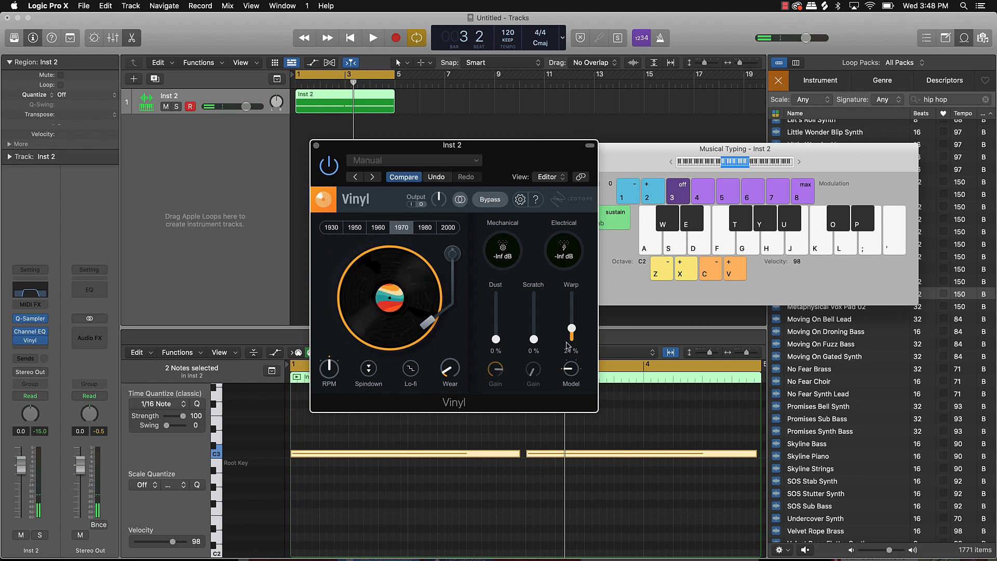
left_click_drag(572, 328, 571, 322)
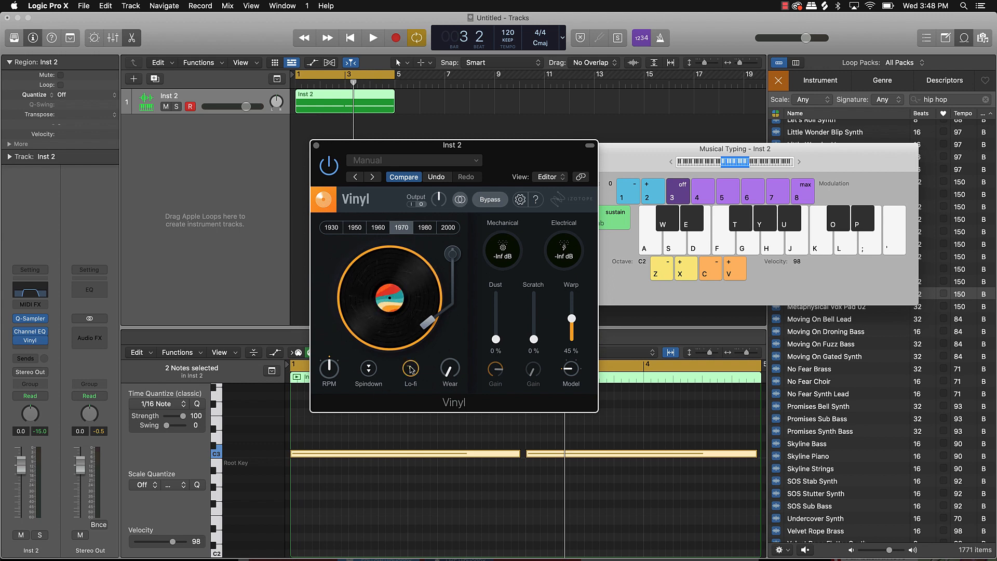
key("space")
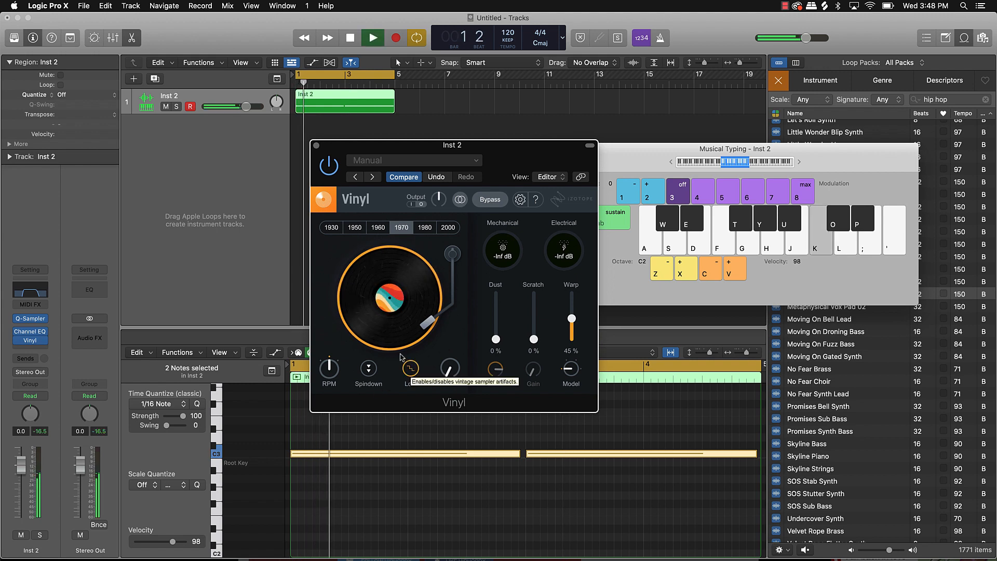
left_click(377, 227)
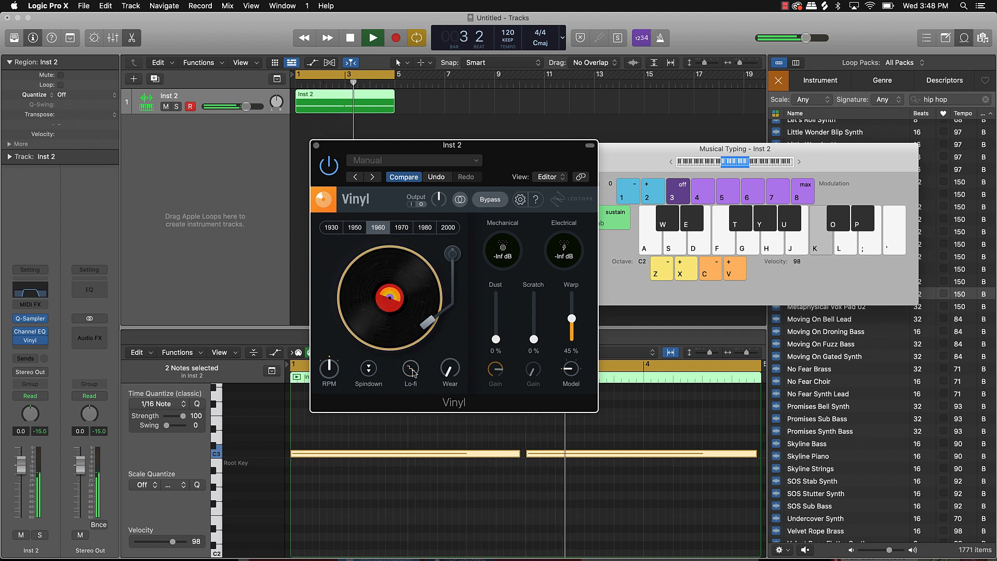
Try Vinyl's Scratch at 31 % and 20 %, set Wear to 9 % and return Scratch to 0 %.
left_click_drag(533, 339, 530, 328)
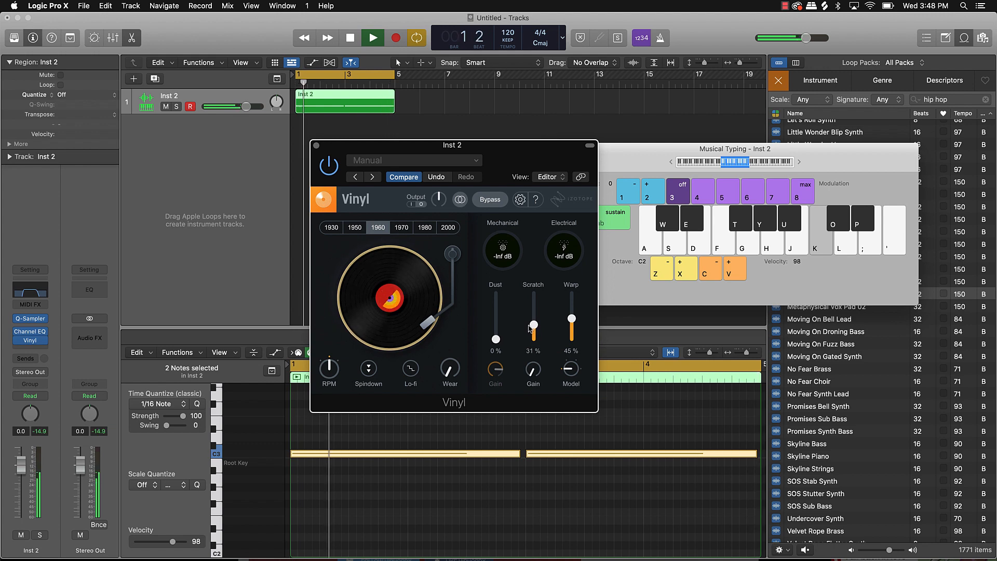
left_click_drag(531, 334, 537, 334)
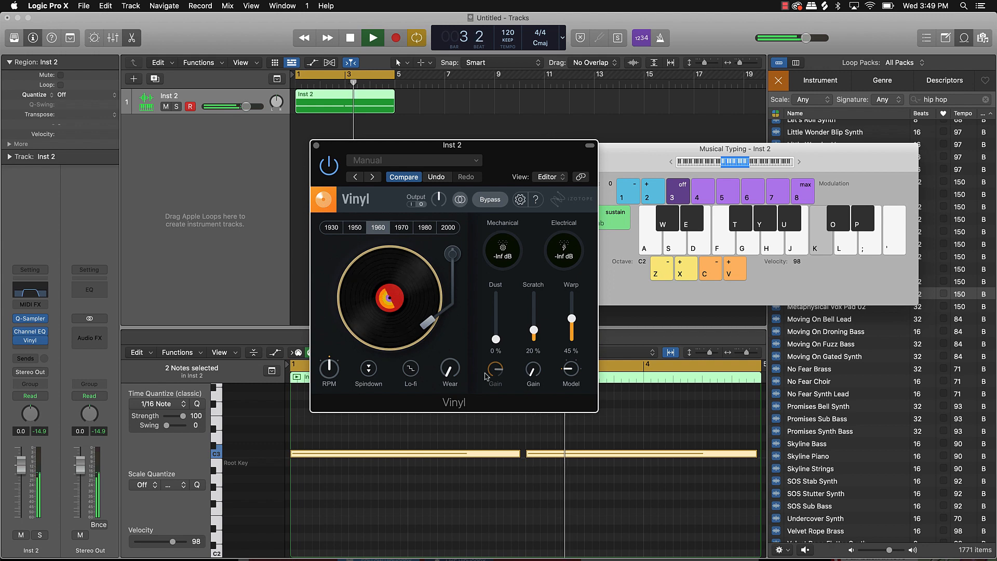
mouse_move(449, 371)
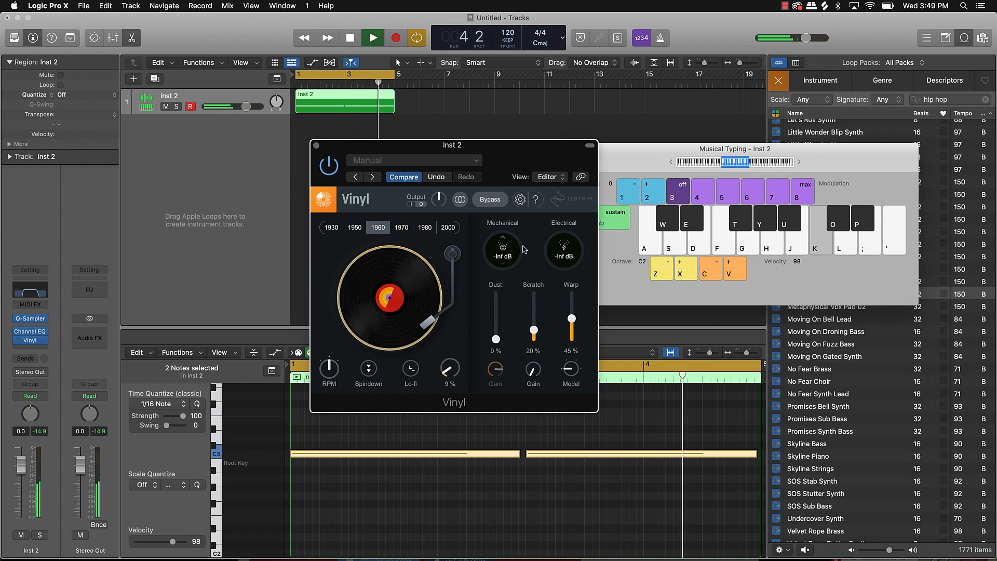
left_click_drag(536, 335, 535, 346)
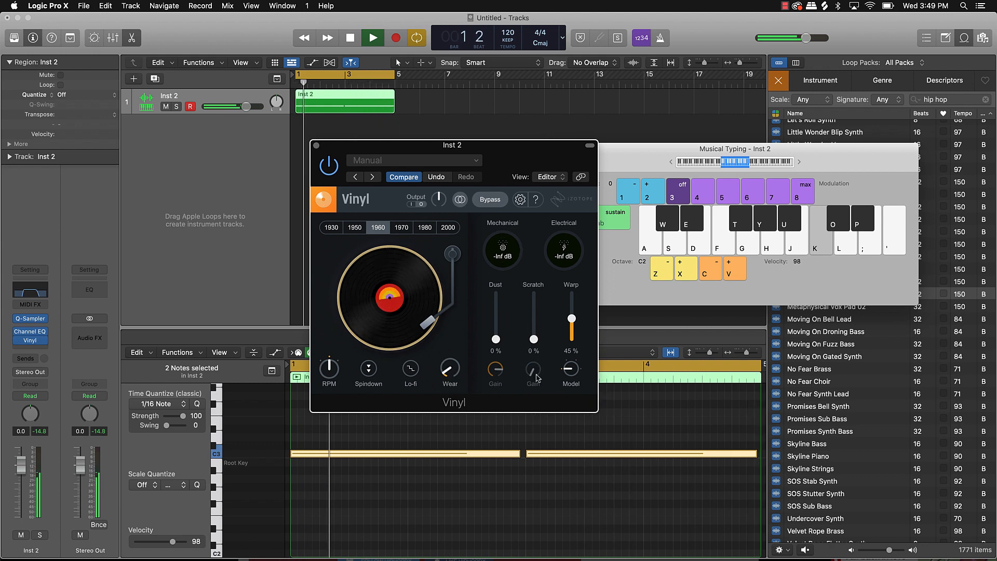
Raise Vinyl's Mechanical noise to -20 dB and try Electrical noise at -12 dB before returning it to -Inf dB.
left_click_drag(497, 260, 495, 233)
left_click_drag(560, 255, 557, 215)
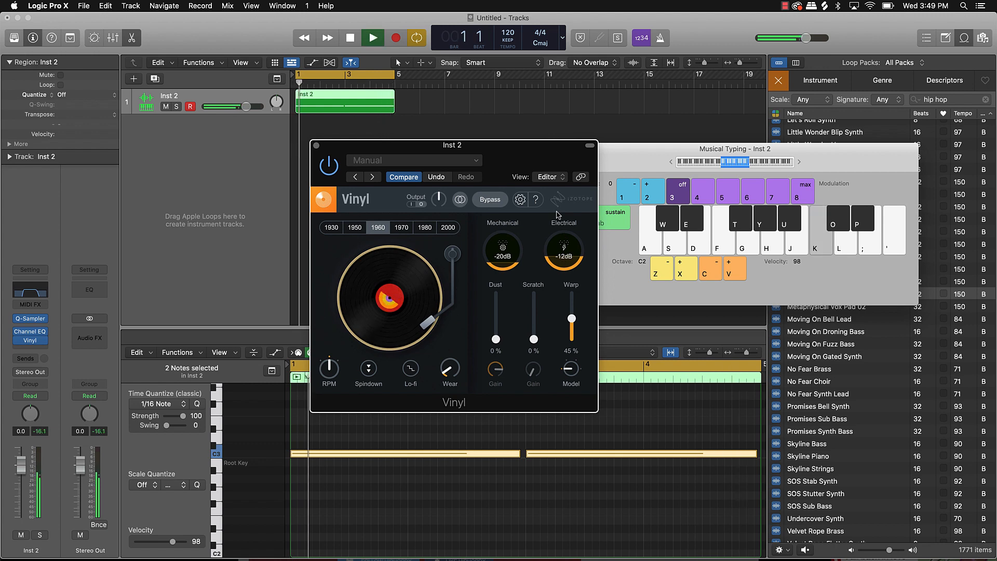
key("space")
left_click_drag(569, 260, 578, 351)
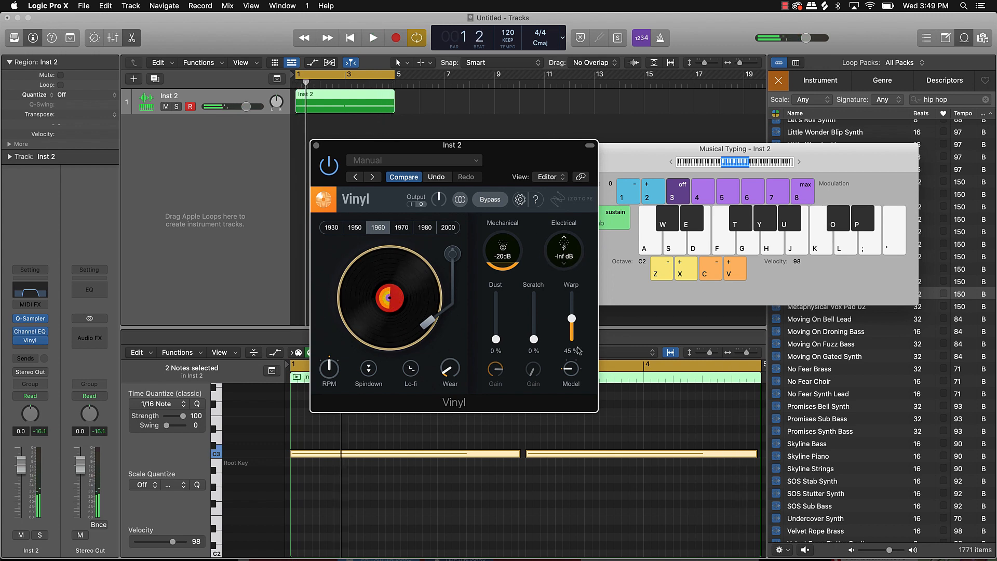
key("space")
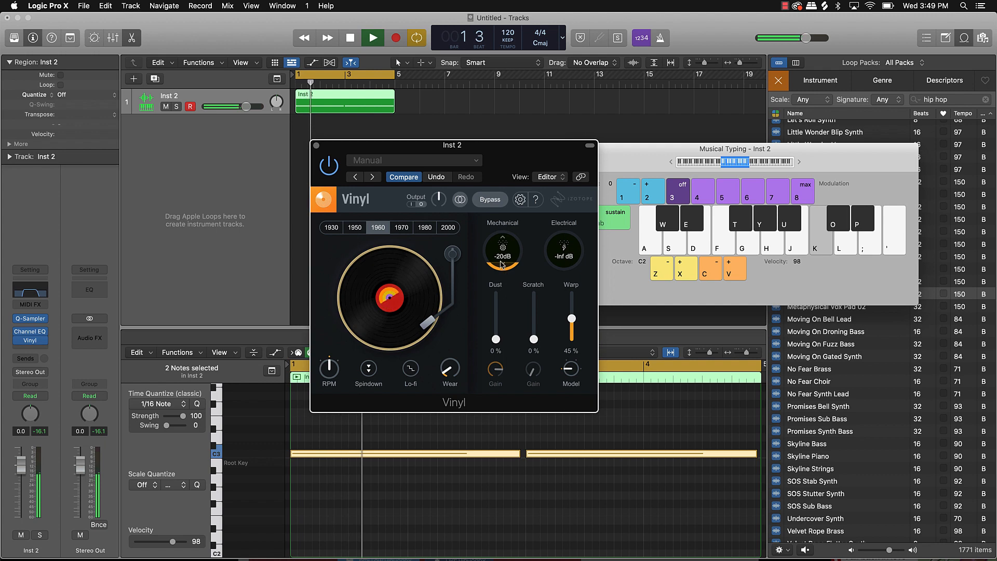
Set Vinyl's Mechanical noise to -22 dB and Dust to 40 %, stop playback and close the plug-in.
left_click_drag(501, 266, 501, 270)
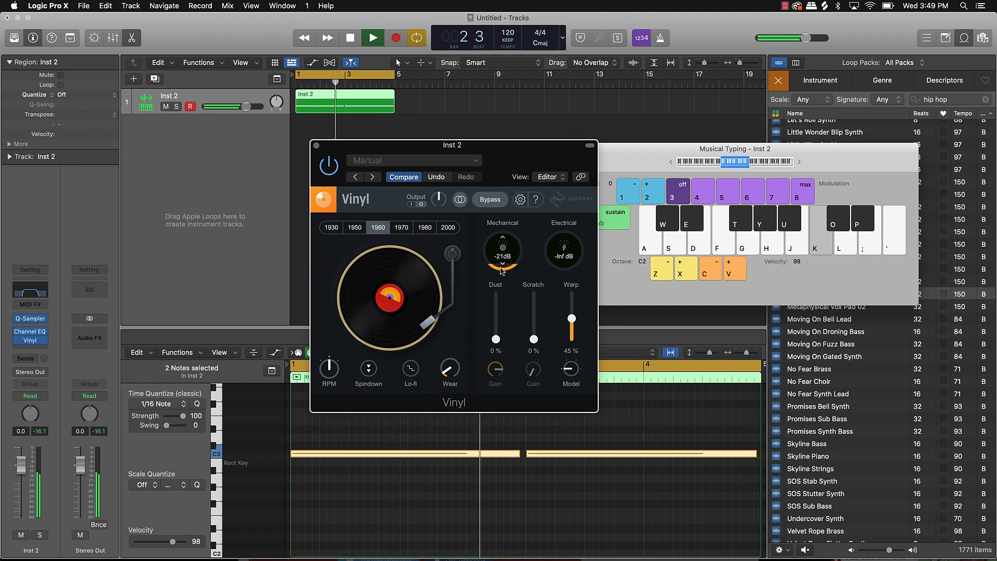
left_click_drag(496, 338, 492, 322)
key("space")
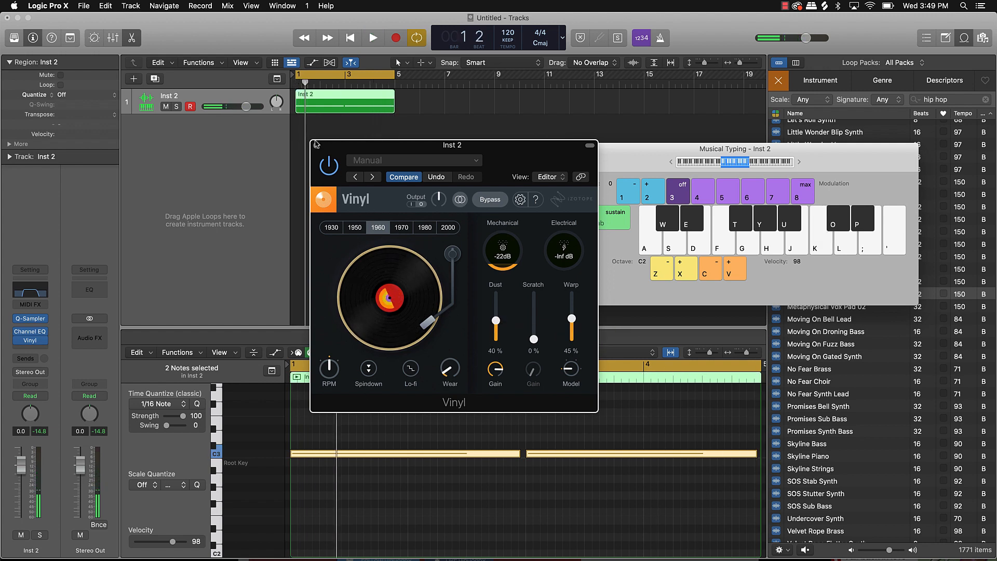
left_click(316, 146)
left_click(316, 151)
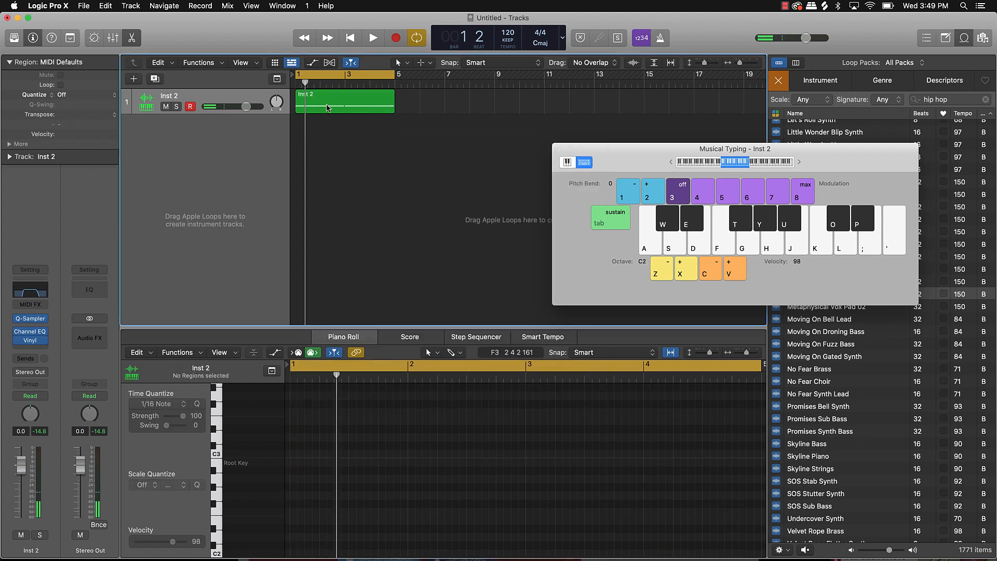
Convert the Inst 2 region into a new sampler track using Quick Sampler (Original).
left_click_drag(322, 107, 231, 180)
left_click_drag(279, 203, 173, 287)
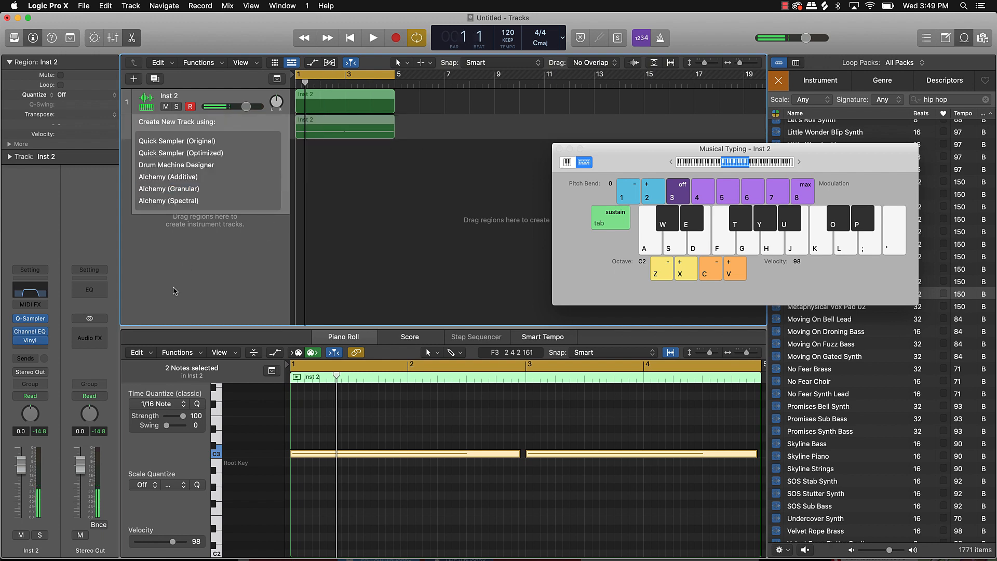
left_click_drag(188, 140, 188, 140)
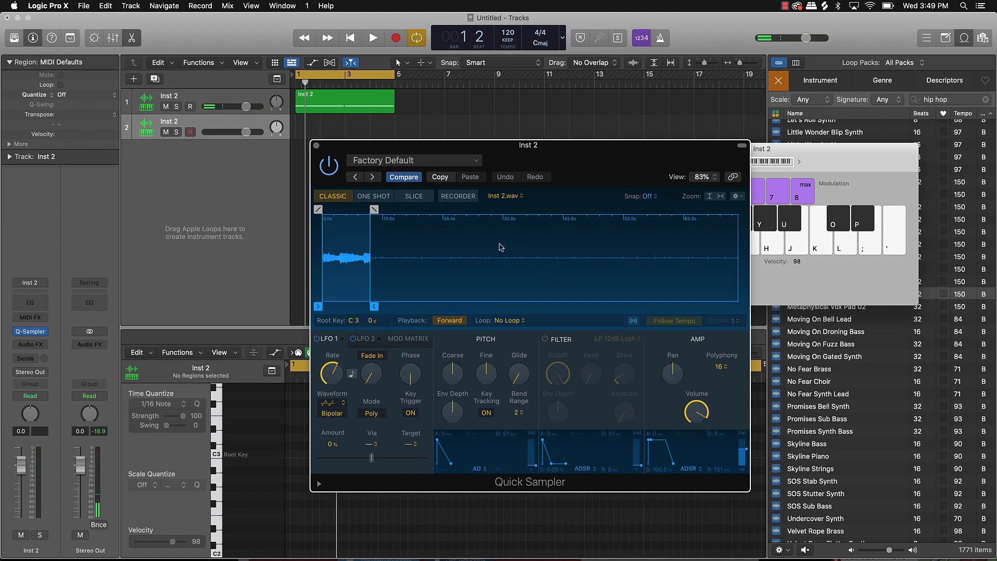
Mute the original Inst 2 track and enable Flex with Follow Tempo in the new Quick Sampler while auditioning B2, G2 and A2.
left_click(165, 107)
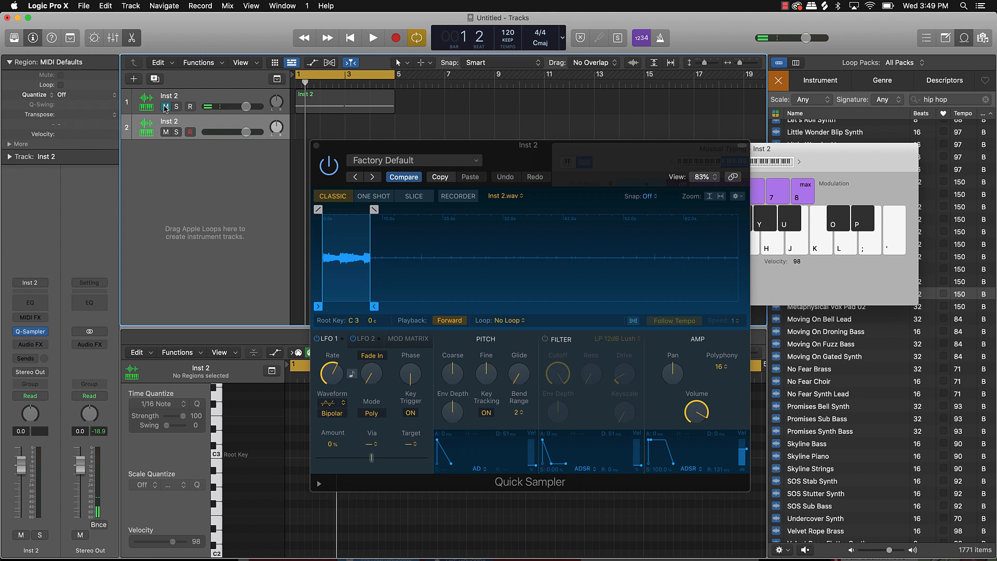
key("j")
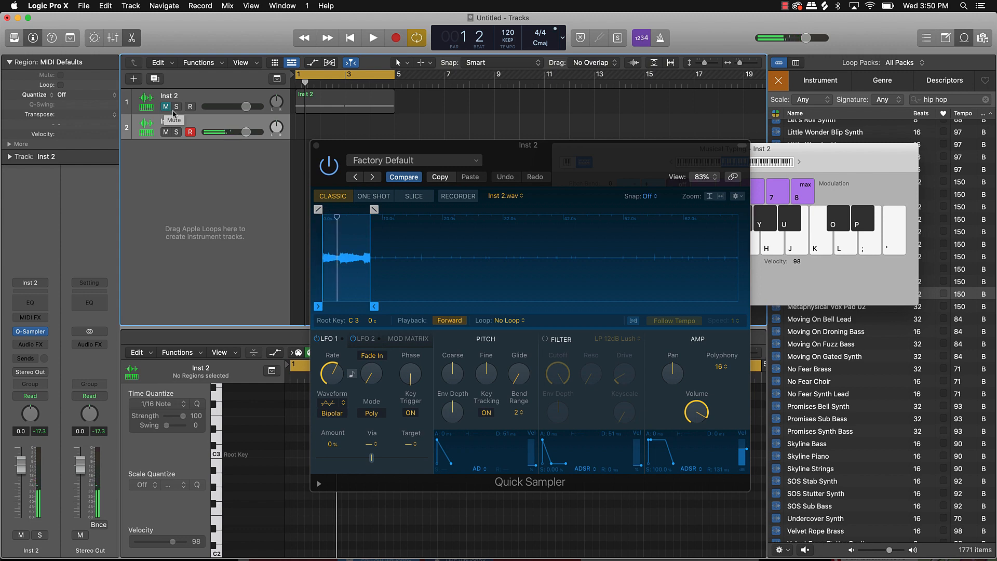
key("g")
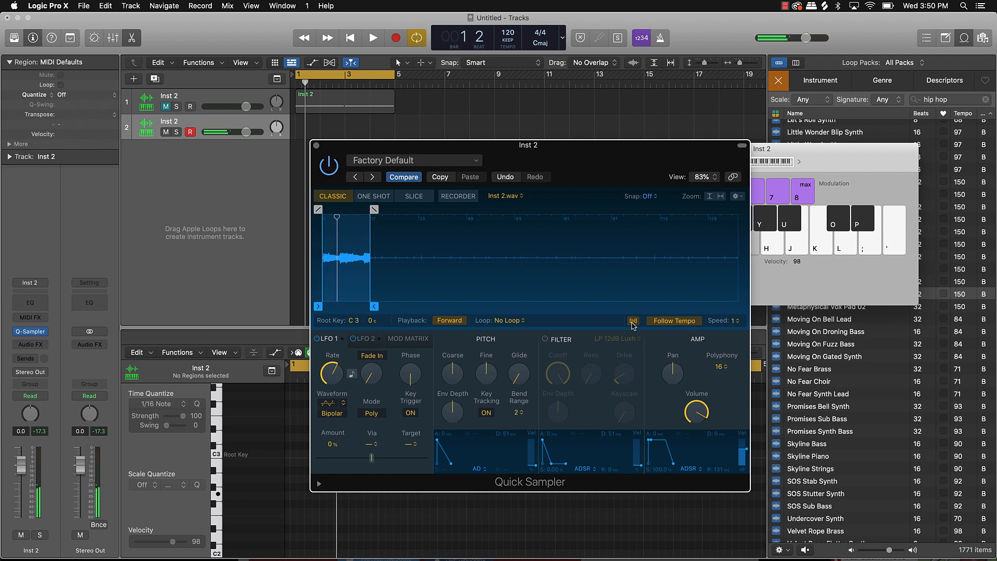
key("h")
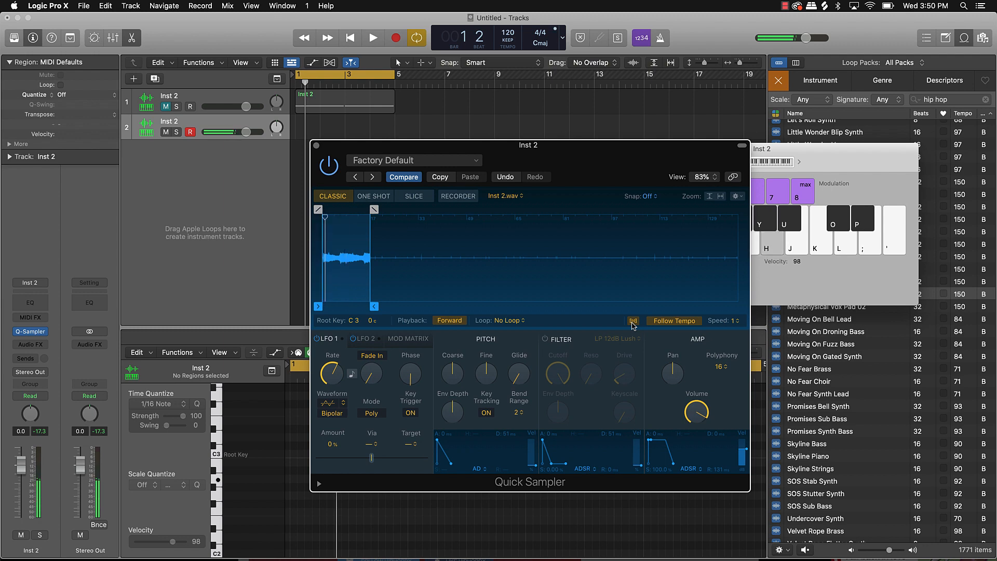
Rearrange the Musical Typing and Quick Sampler windows so both can be seen, auditioning the sample at A#2.
key("u")
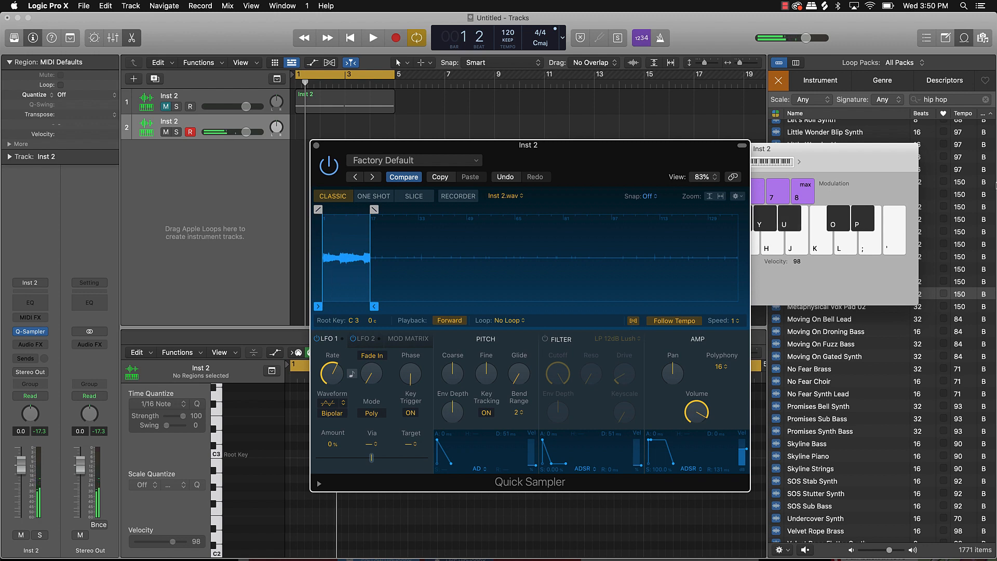
left_click(869, 162)
left_click_drag(869, 162, 865, 49)
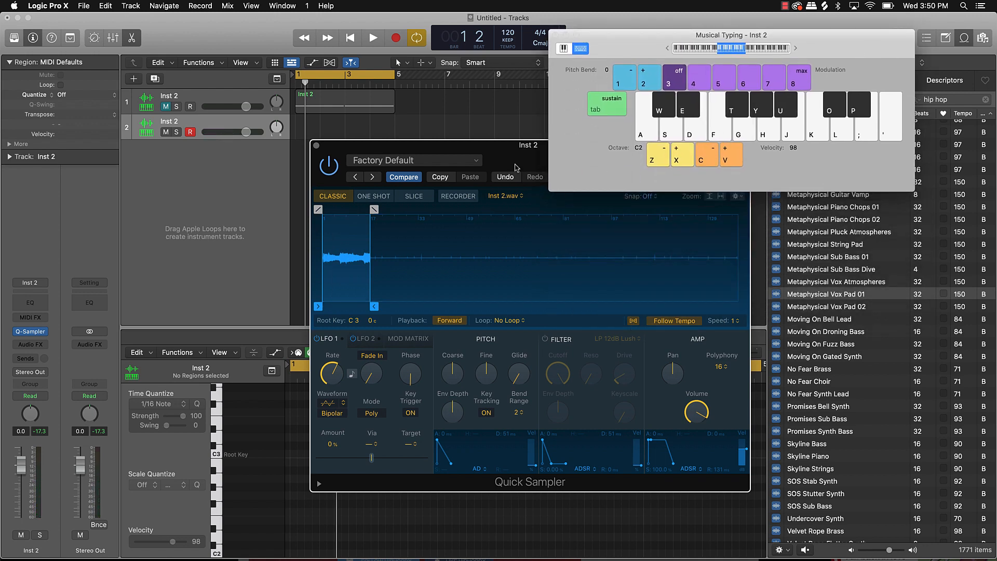
left_click_drag(516, 167, 505, 246)
key("u")
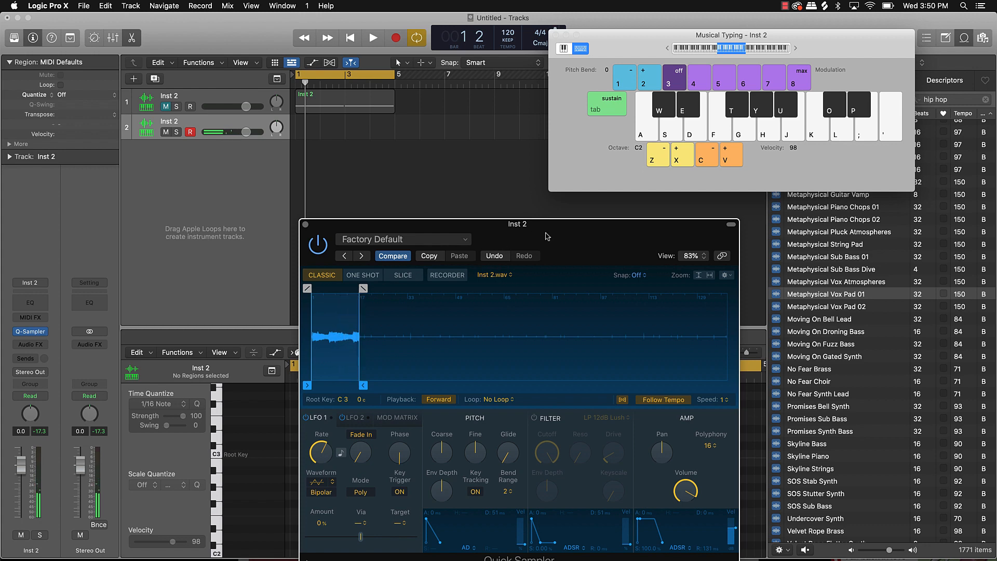
left_click_drag(547, 236, 549, 211)
key("u")
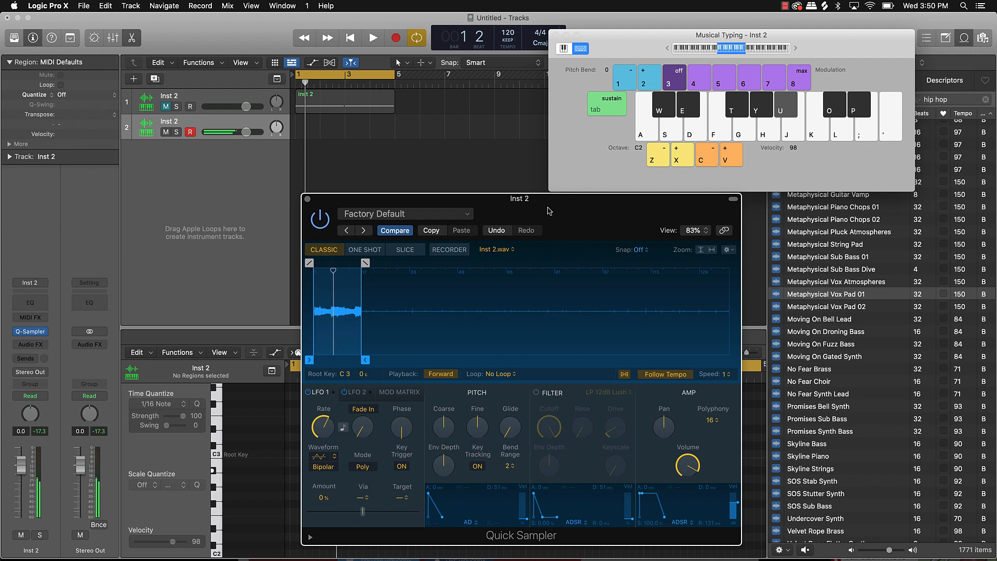
key("u")
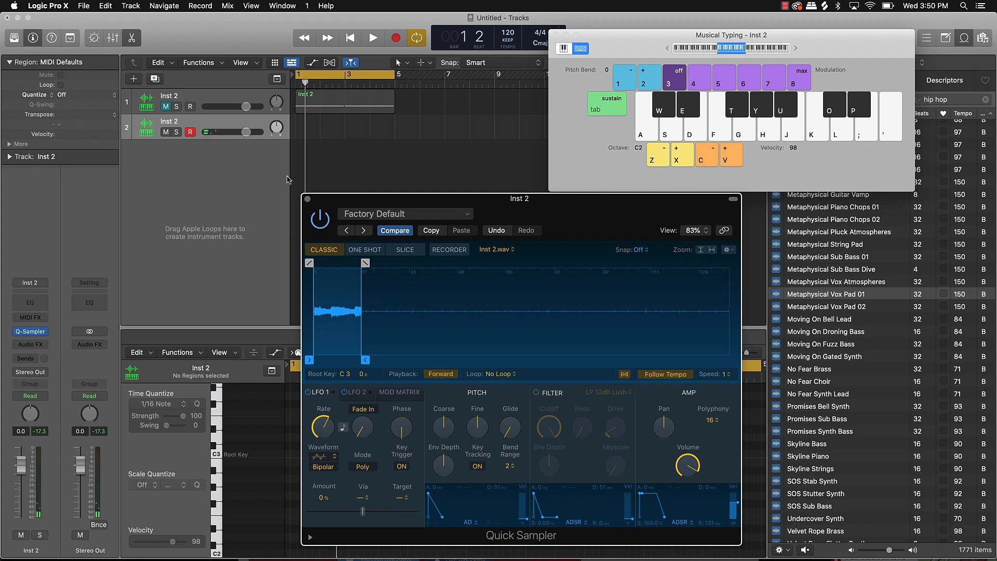
Duplicate the Quick Sampler track, set the original sampler's sample start to 5 2 107, and audition the duplicate at A#2.
left_click(228, 125)
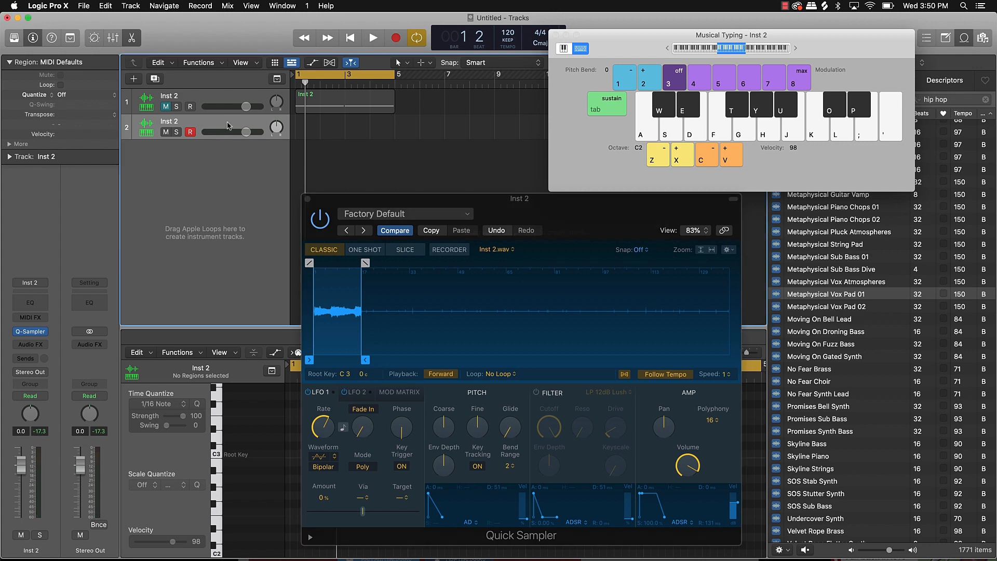
key("super+d")
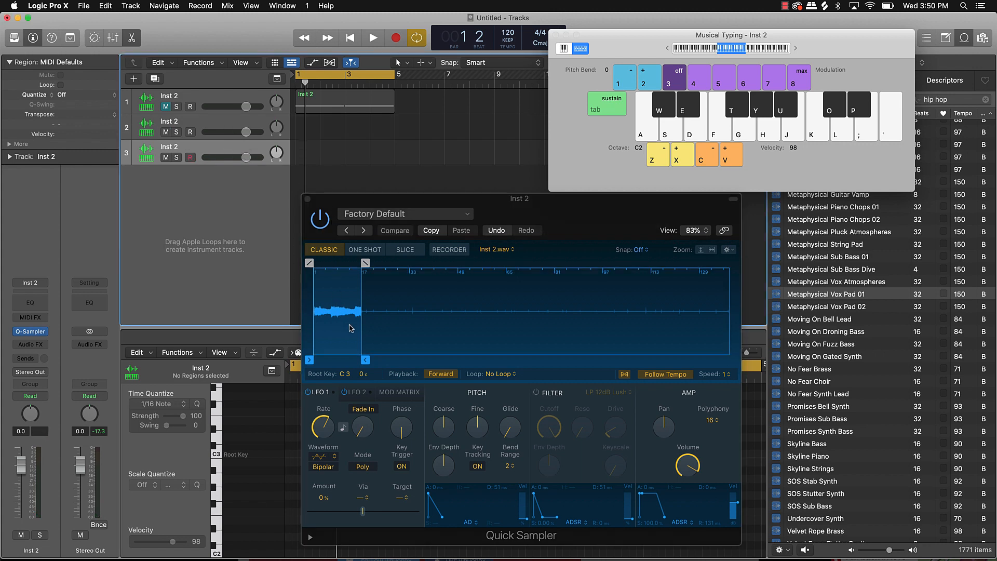
left_click_drag(309, 359, 326, 361)
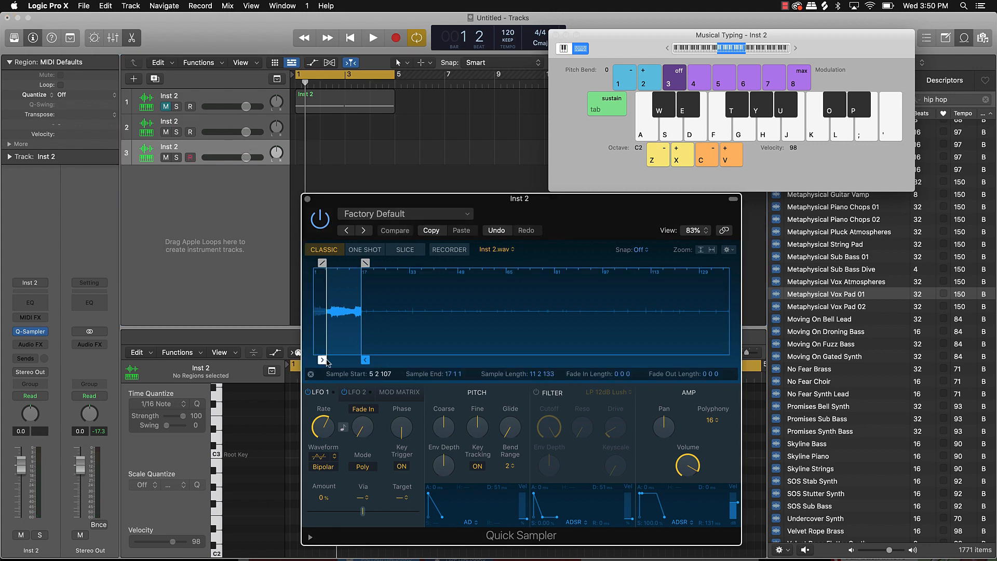
key("u")
key("u")
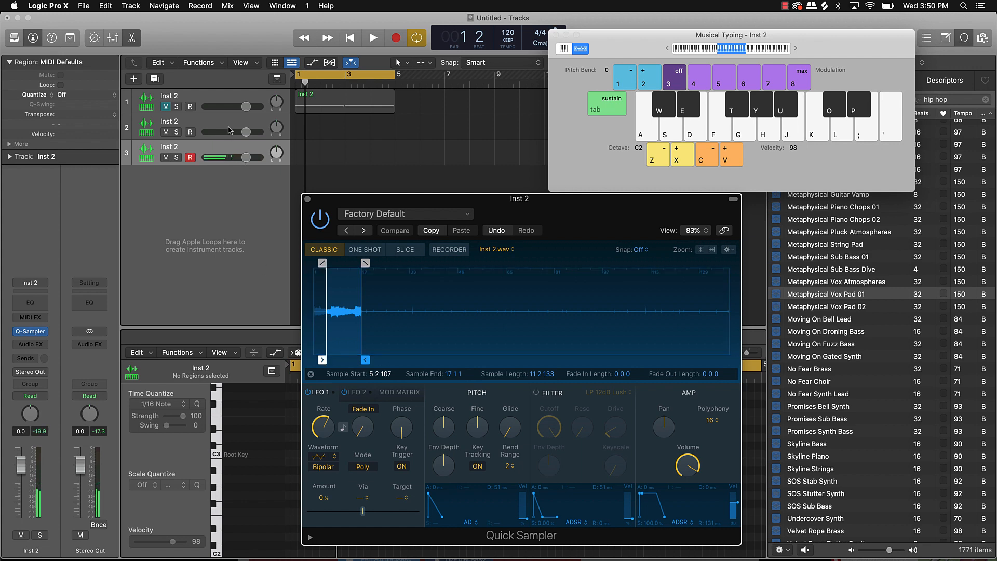
Audition A#2 and F2 on the original Quick Sampler track and set its sample end to 8 4 230.
left_click(227, 126)
key("u")
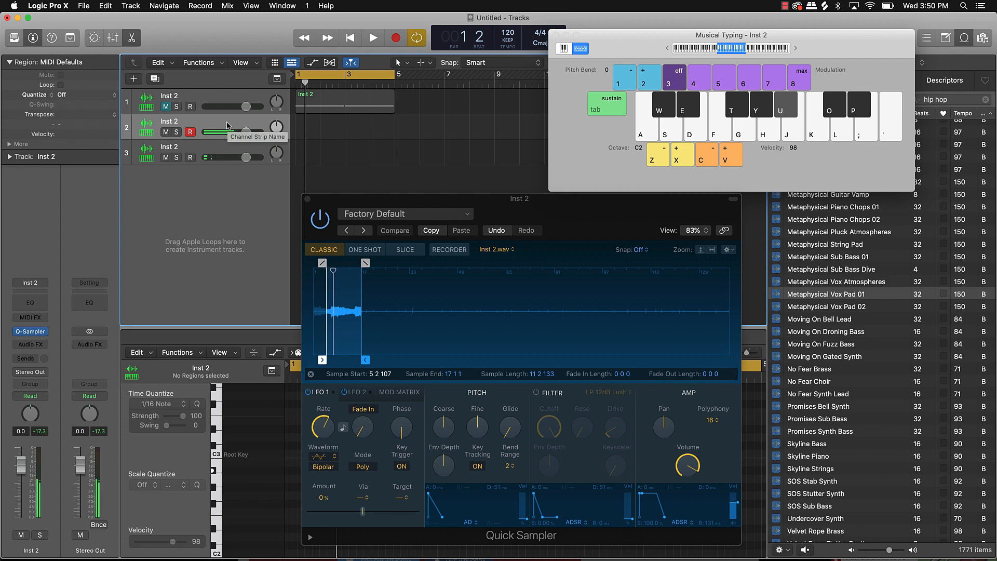
key("u")
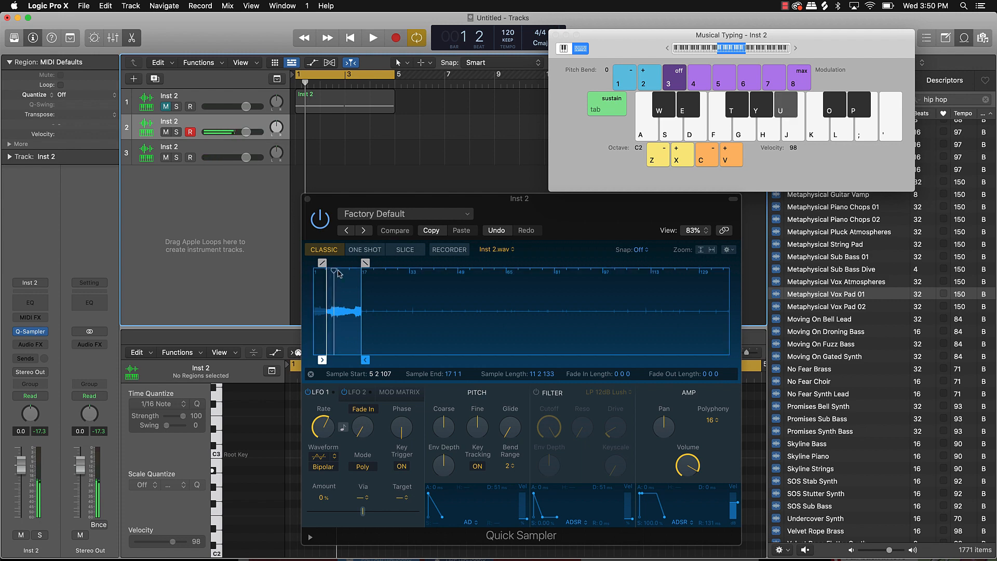
key("f")
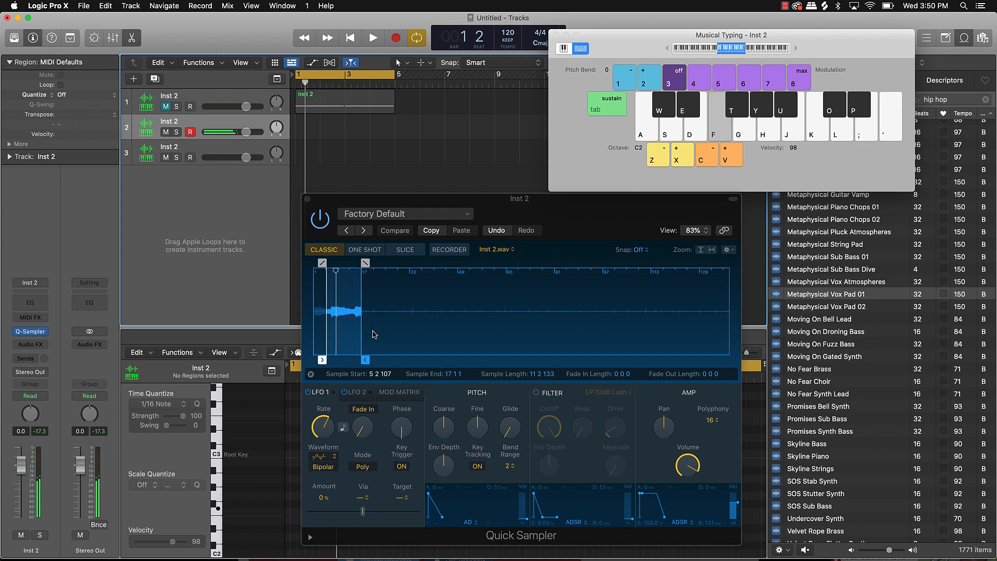
left_click_drag(365, 362, 343, 362)
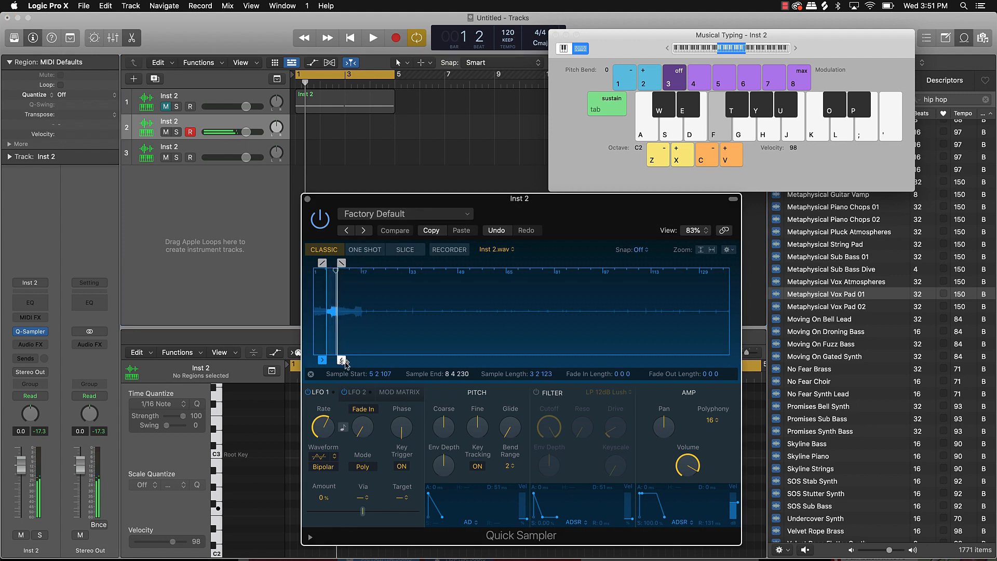
key("f")
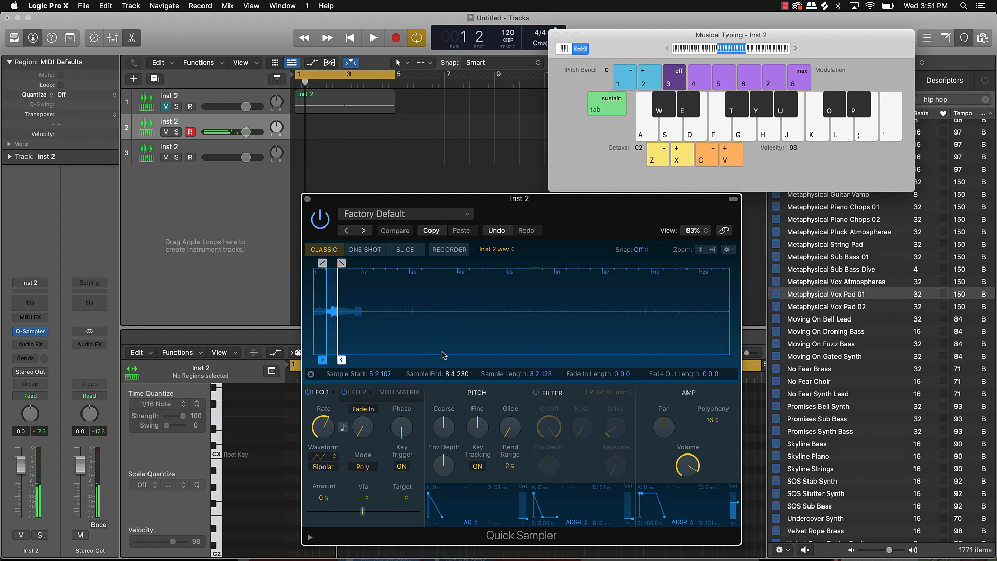
Add a fade-out of 0 1 122 and a fade-in of 0 1 31 to the trimmed sample in Quick Sampler.
scroll(443, 355, "up", 5)
scroll(443, 356, "up", 1)
scroll(442, 355, "left", 8)
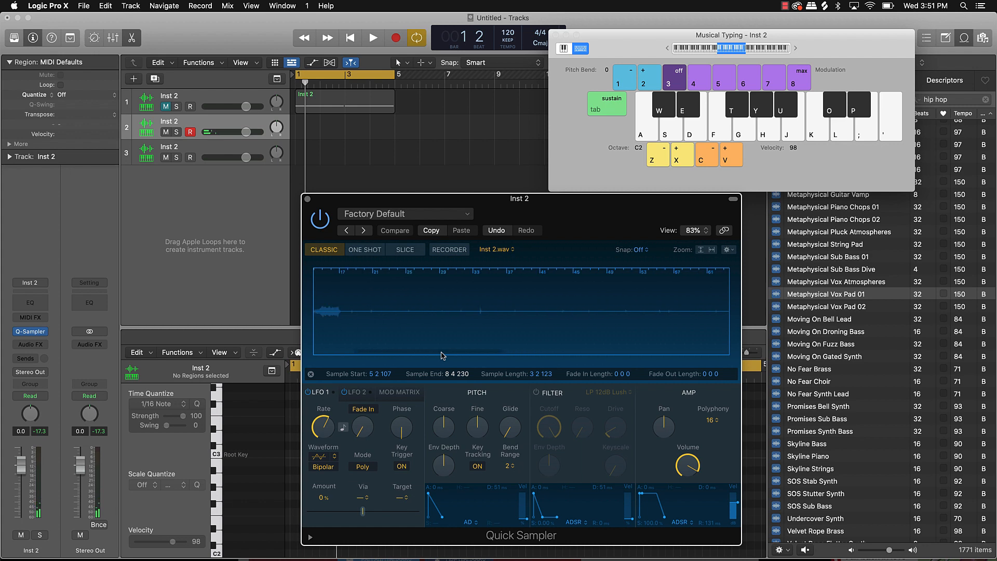
scroll(443, 355, "up", 2)
scroll(442, 355, "left", 4)
scroll(443, 354, "up", 1)
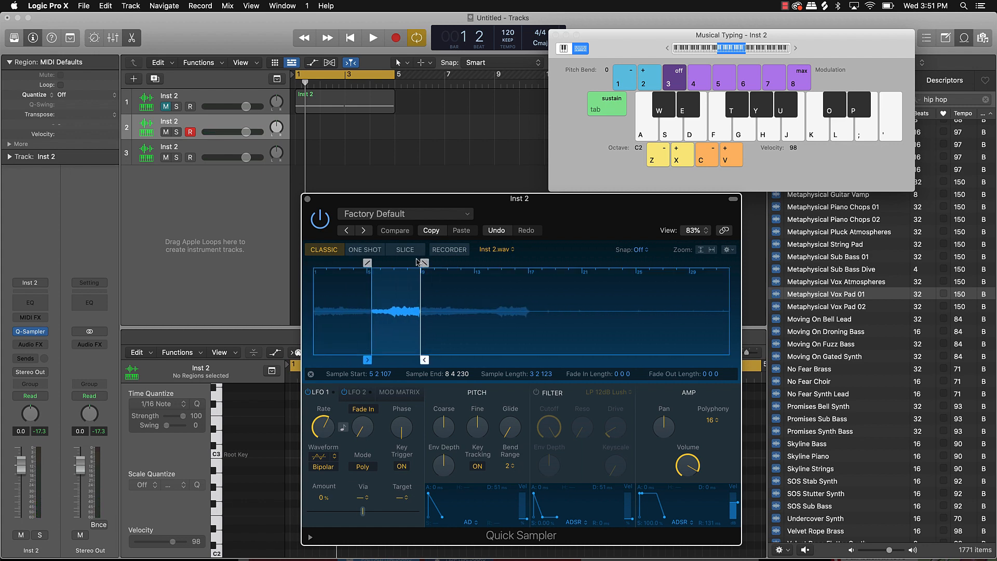
left_click_drag(417, 262, 370, 263)
Audition the trimmed and faded sample at A#2, A2, G2 and F2.
key("u")
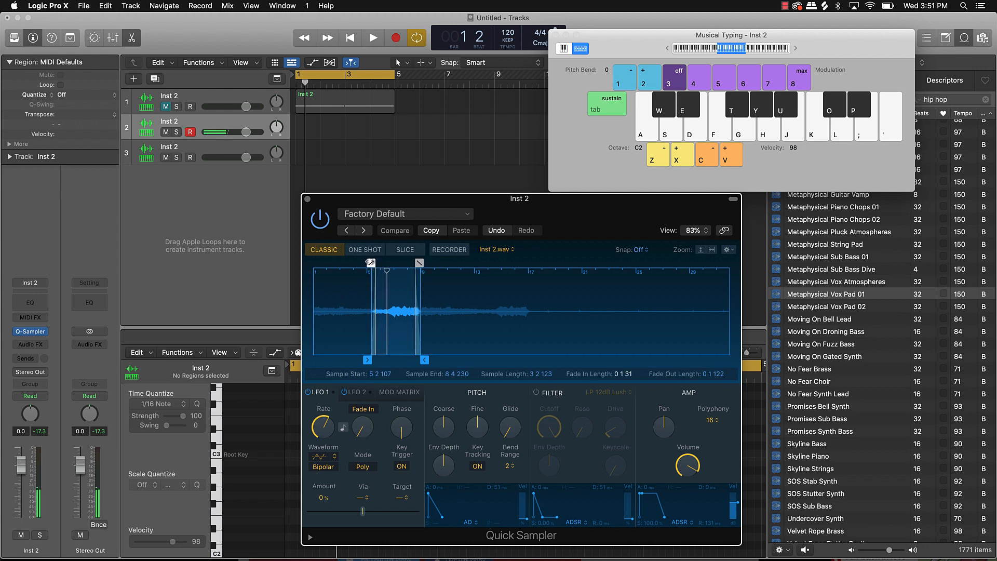
key("h")
key("g")
key("f")
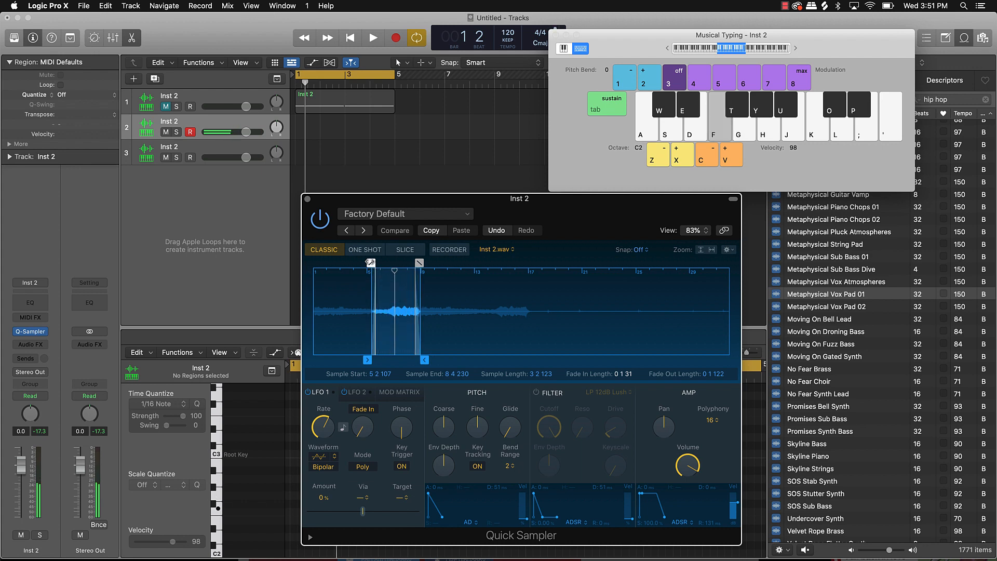
key("f")
key("f")
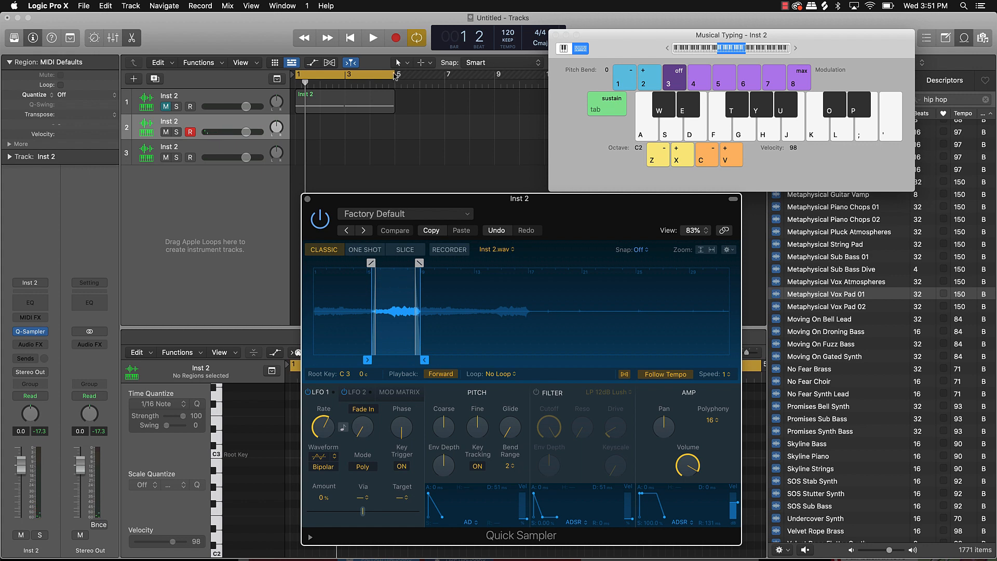
Extend the cycle range to bar 9 and audition the duplicated sampler track at C3 and B2.
left_click(395, 75)
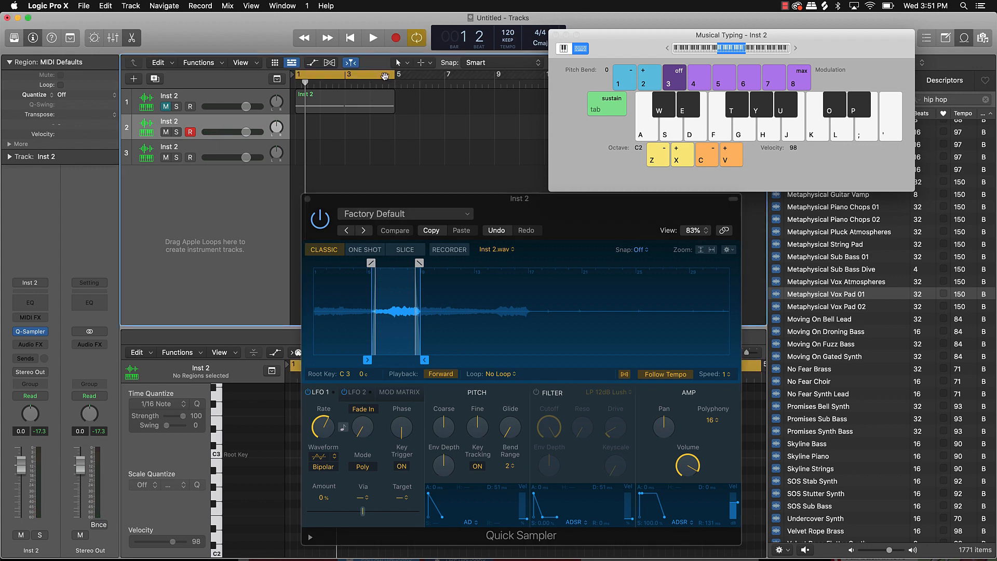
left_click_drag(391, 77, 494, 63)
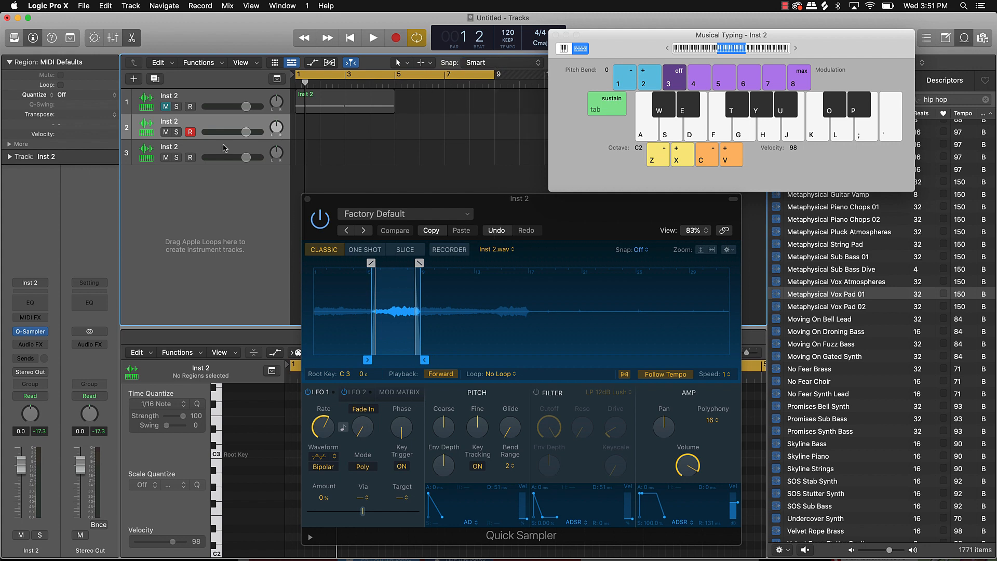
left_click(224, 148)
key("k")
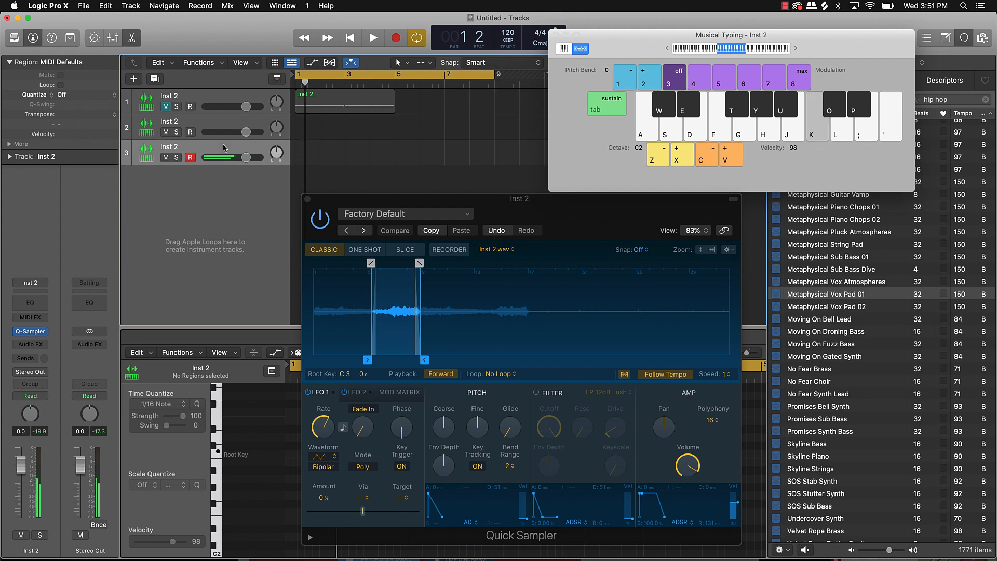
key("j")
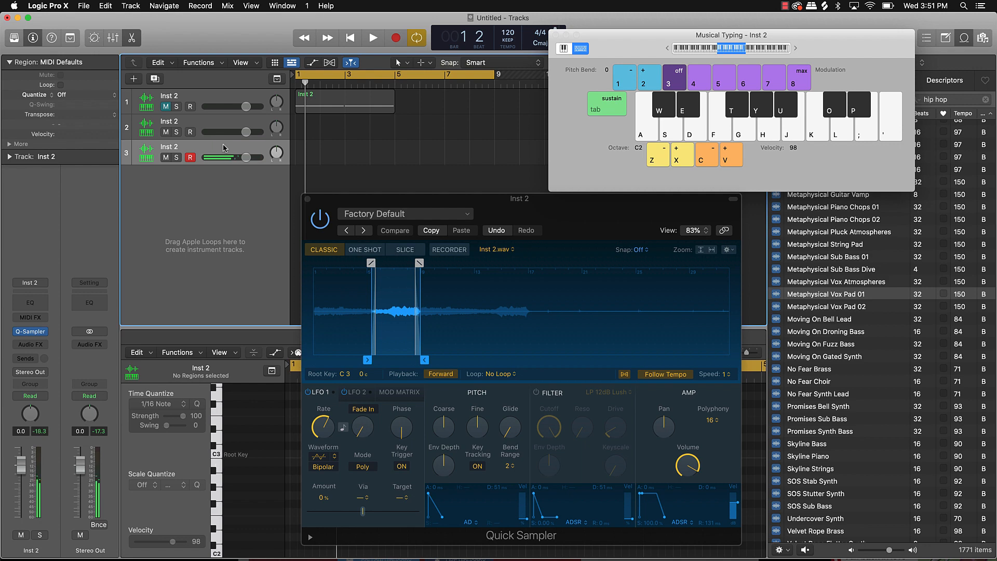
Audition the trimmed sample on track 2 at chromatic pitches from F2 up to B2, ending on A#2.
key("Up")
key("f")
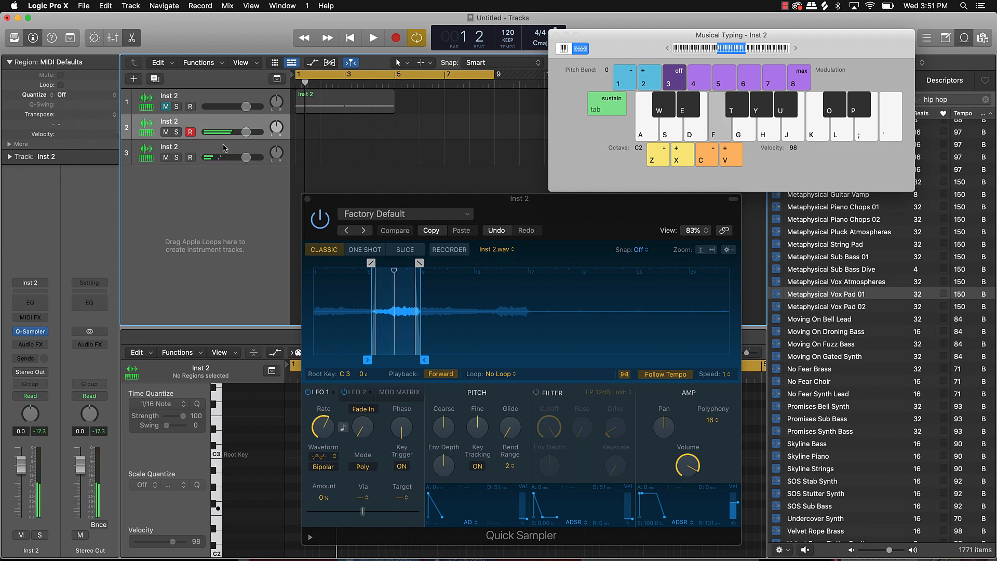
key("t")
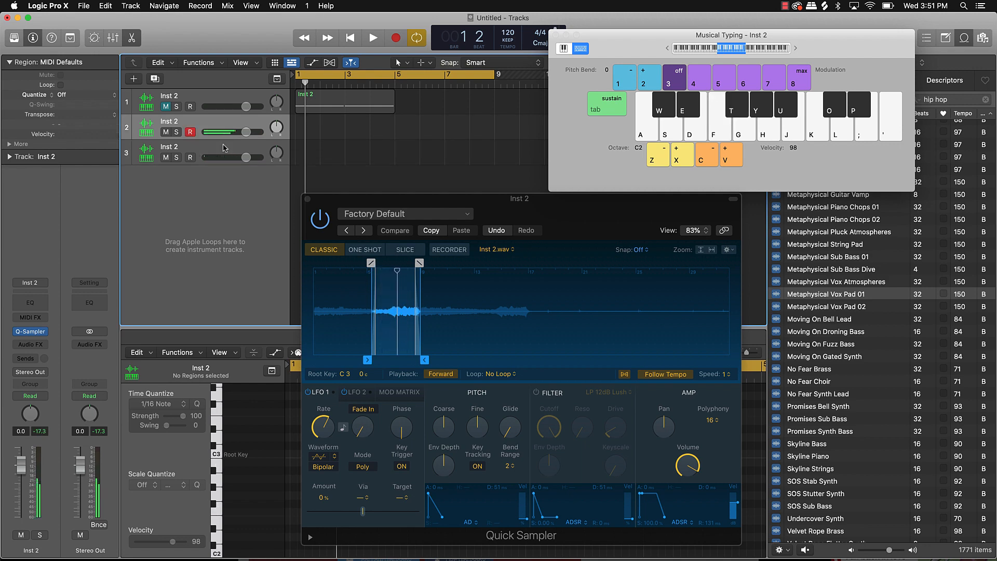
key("g")
key("y")
key("h")
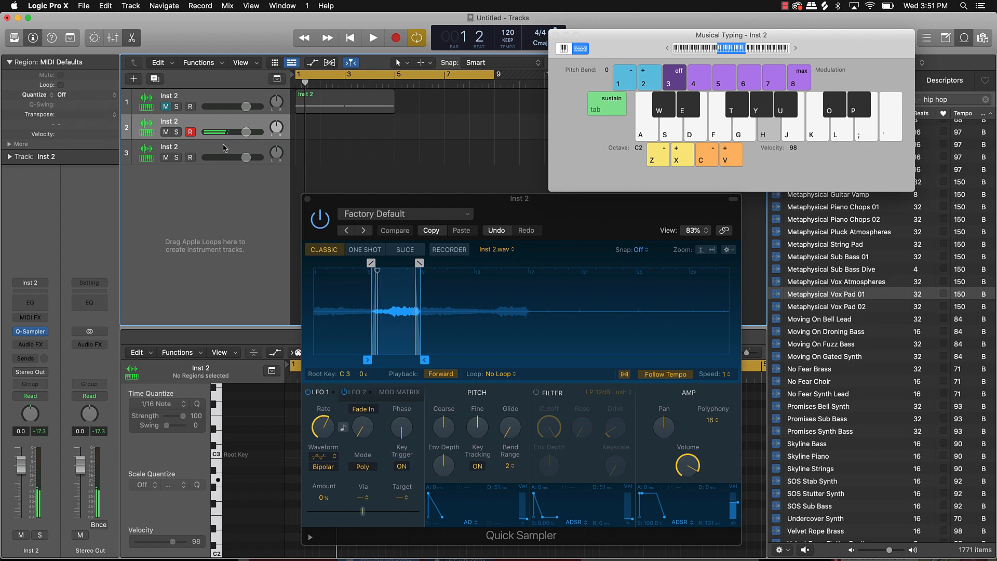
key("j")
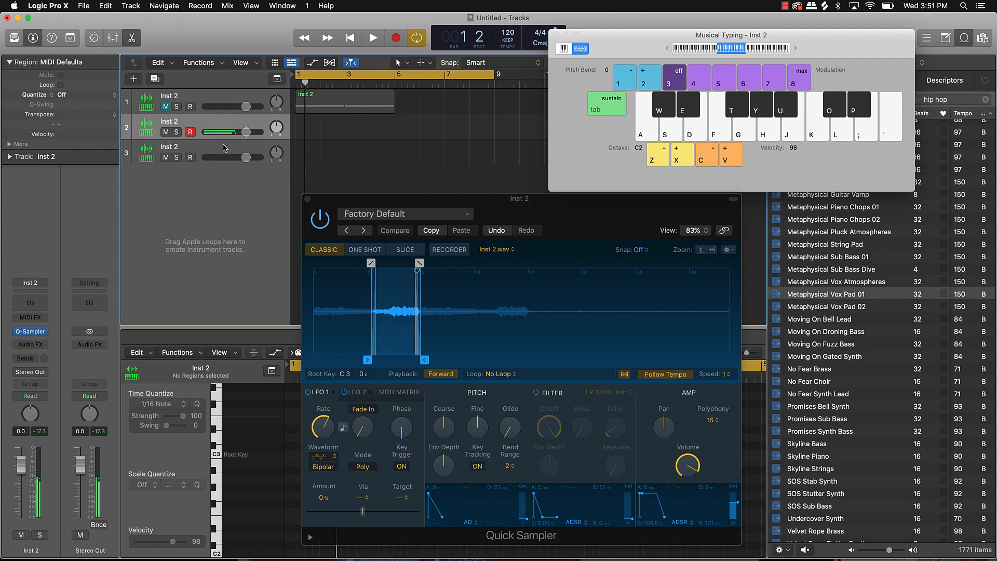
key("u")
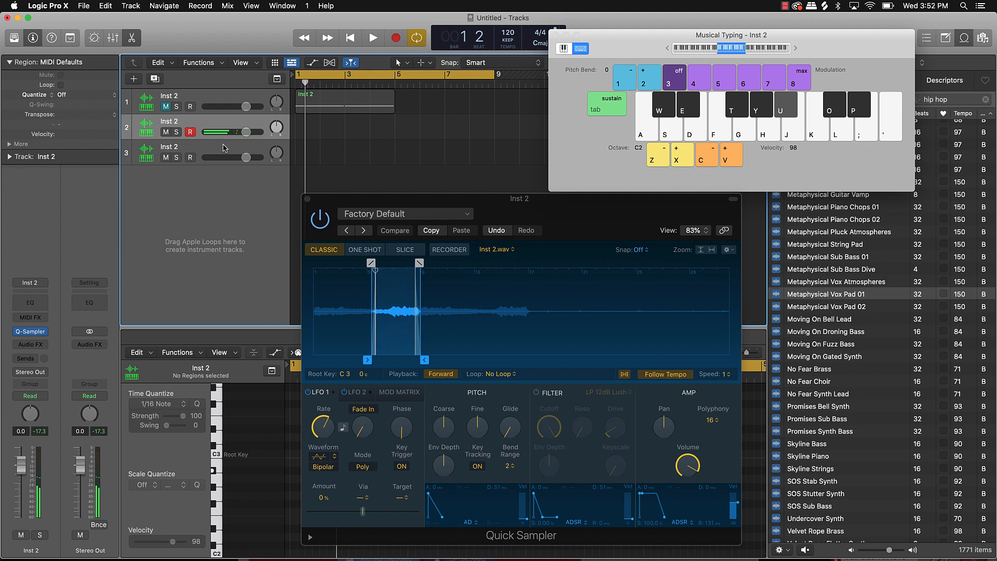
key("u")
Record the sample at A#2 on track 3 from bar 1 and stop the recording just before bar 7.
left_click(223, 148)
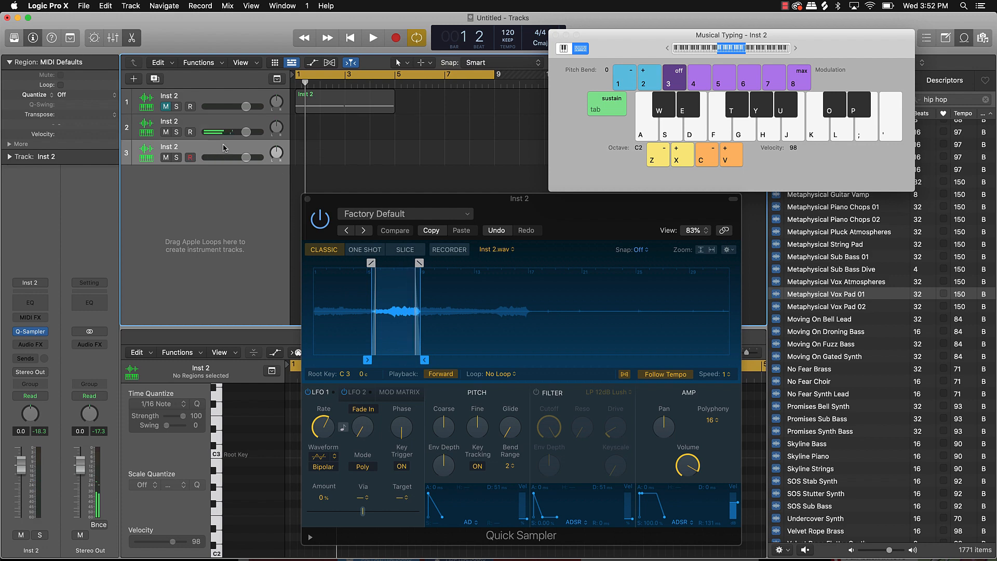
key("u")
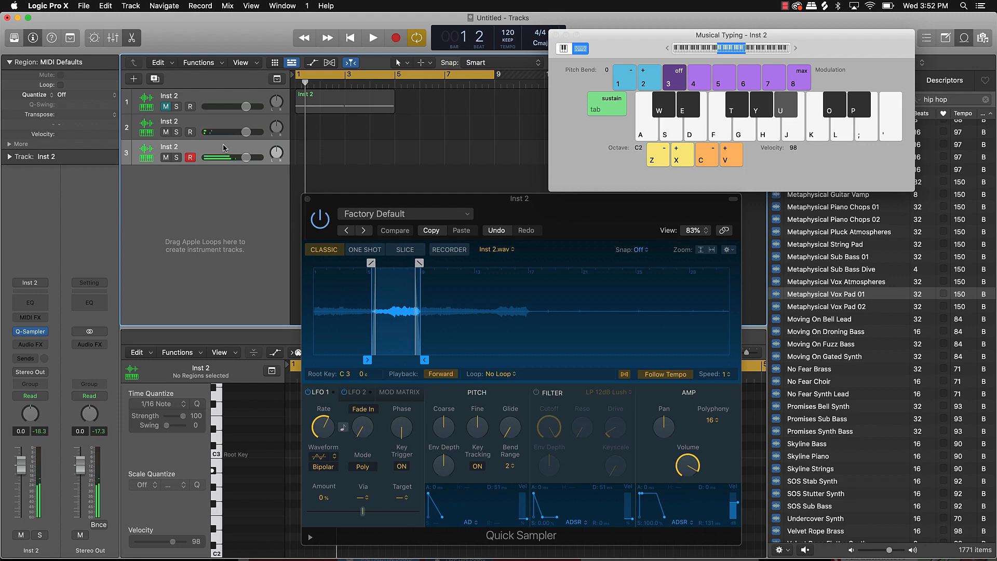
key("r")
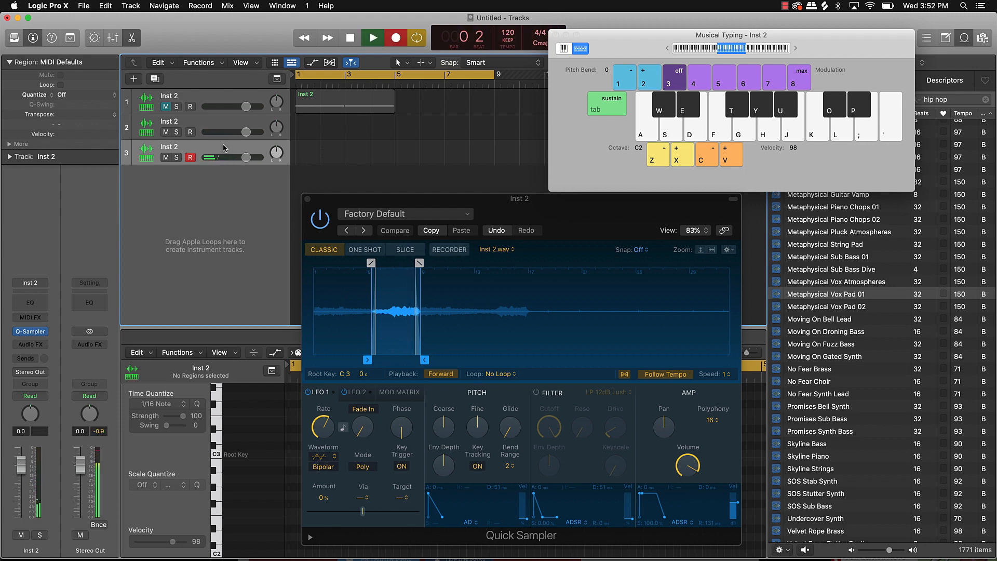
key("u")
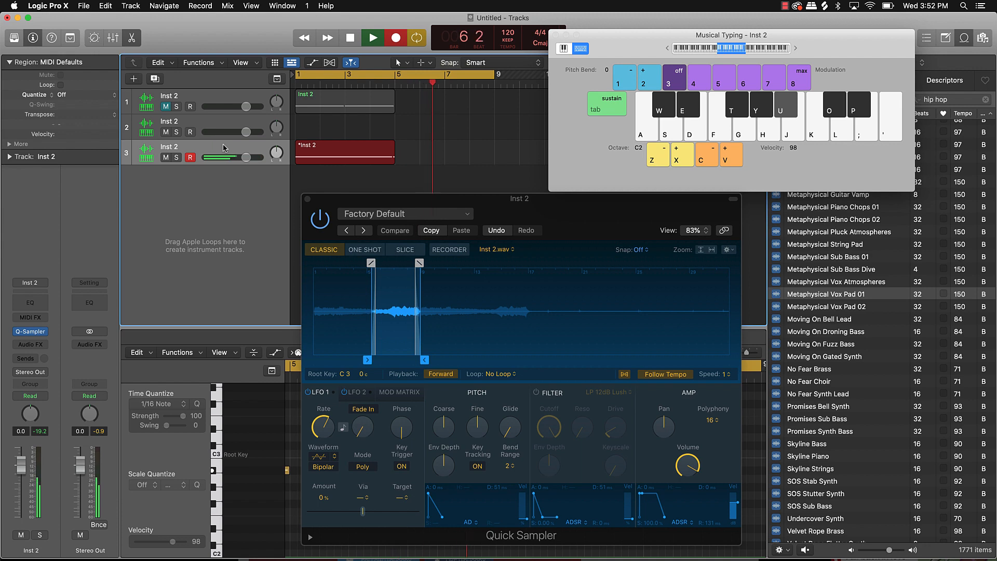
key("space")
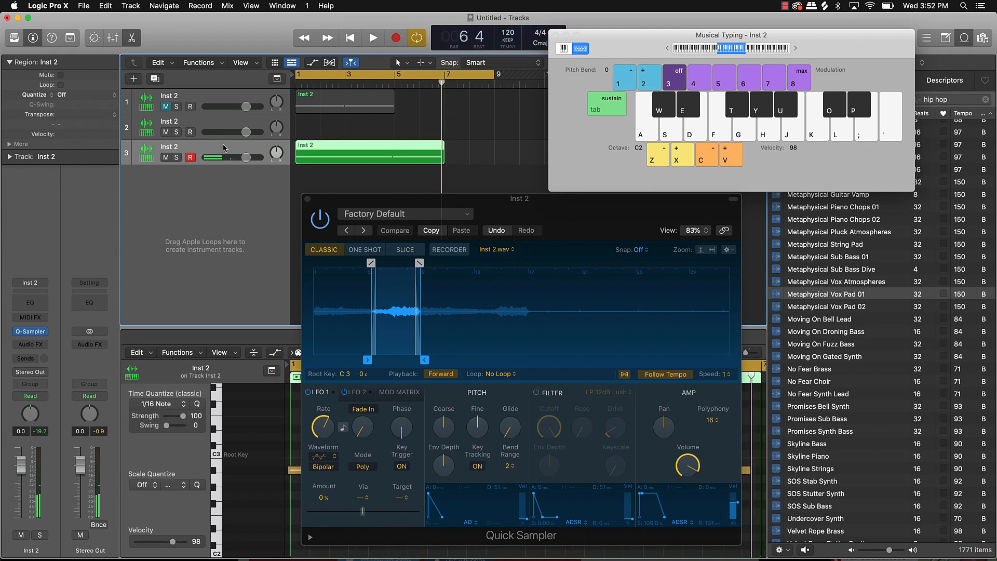
Set the cycle range to bars 7 to 9 and select track 2, auditioning its trimmed sample at A#2.
left_click(455, 78)
left_click_drag(445, 79, 494, 78)
left_click(223, 119)
double_click(223, 119)
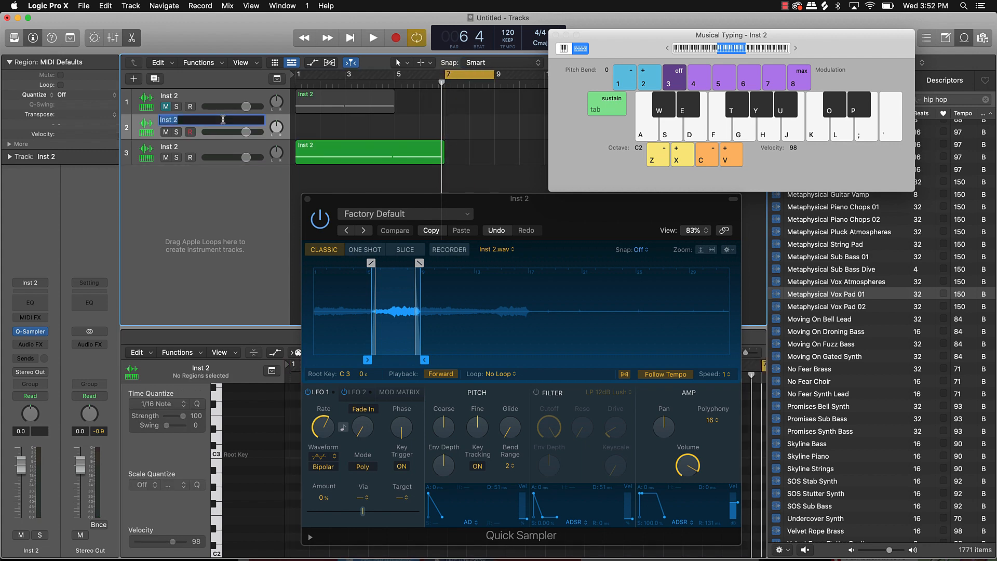
left_click(149, 132)
key("u")
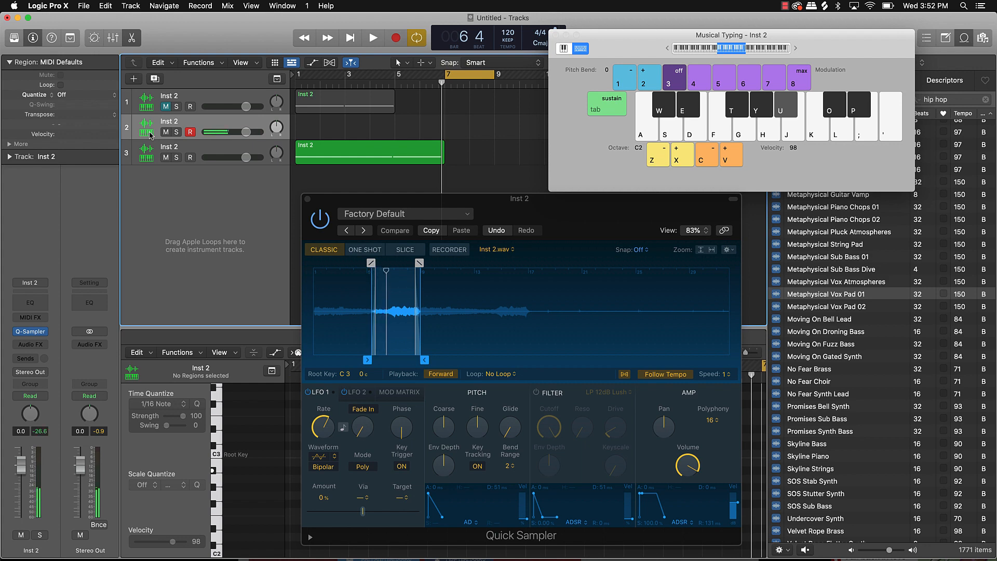
Record the trimmed sample at F2 on track 2 at bars 7 and 8, then close the sampler and Musical Typing windows.
key("f")
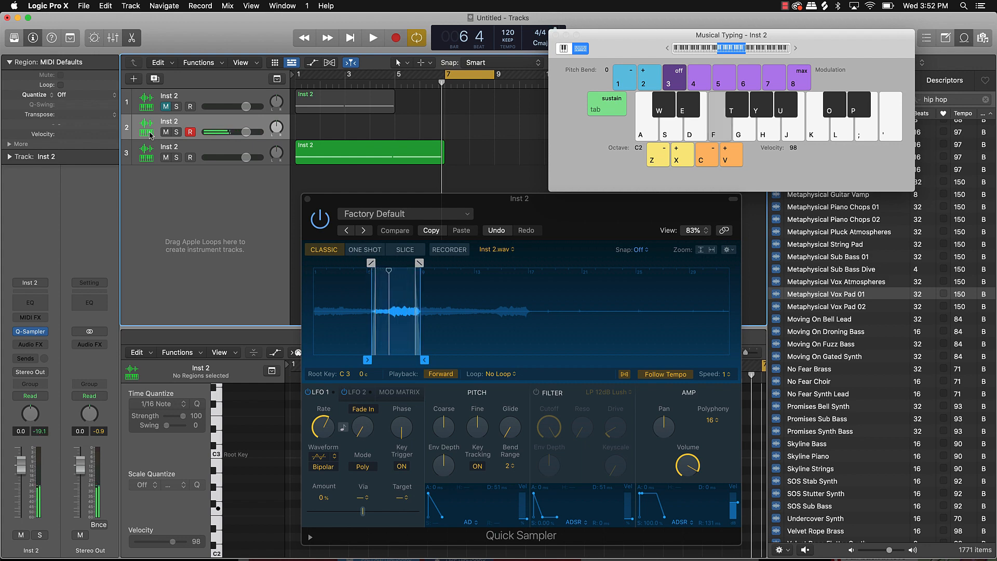
key("f")
key("r")
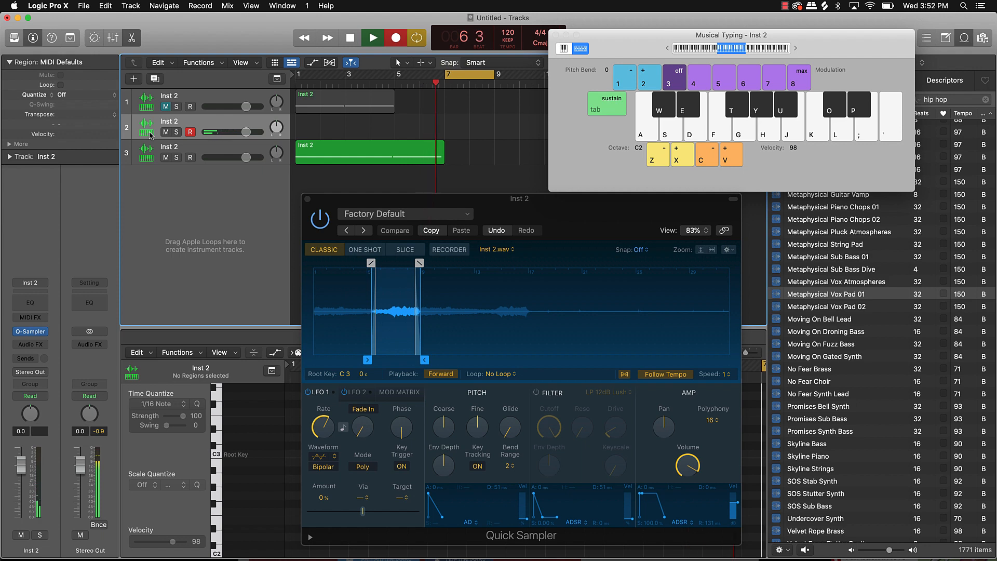
key("f")
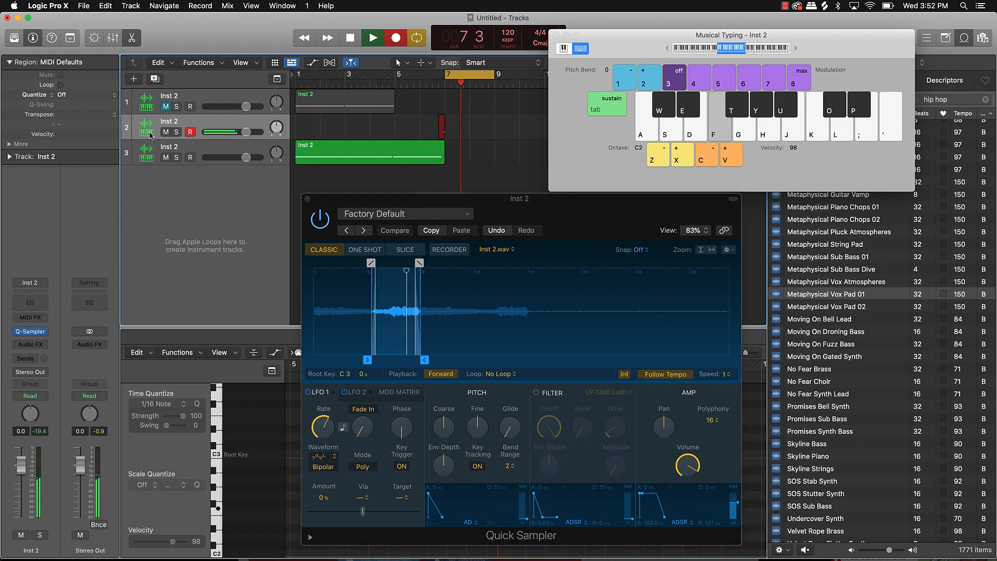
key("f")
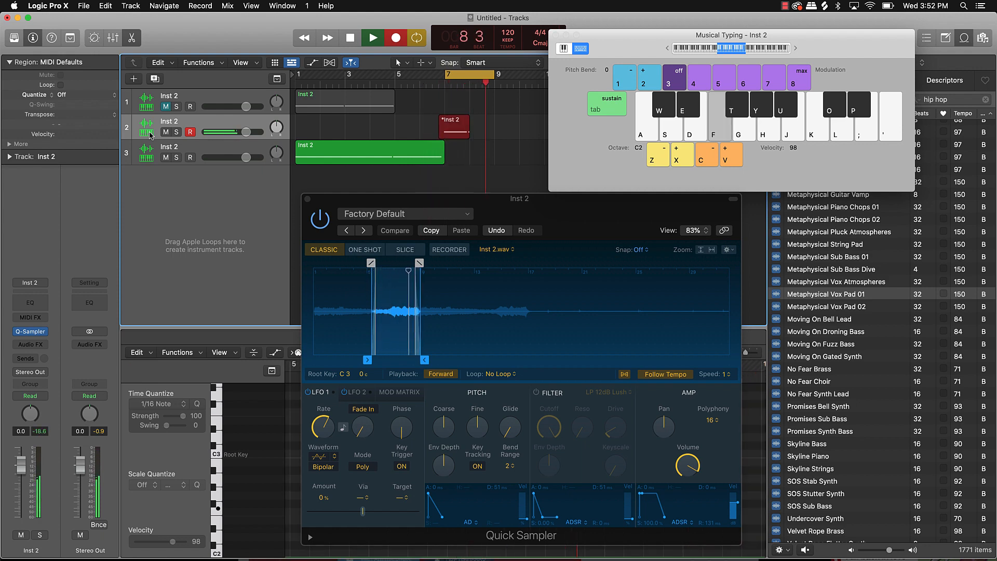
key("space")
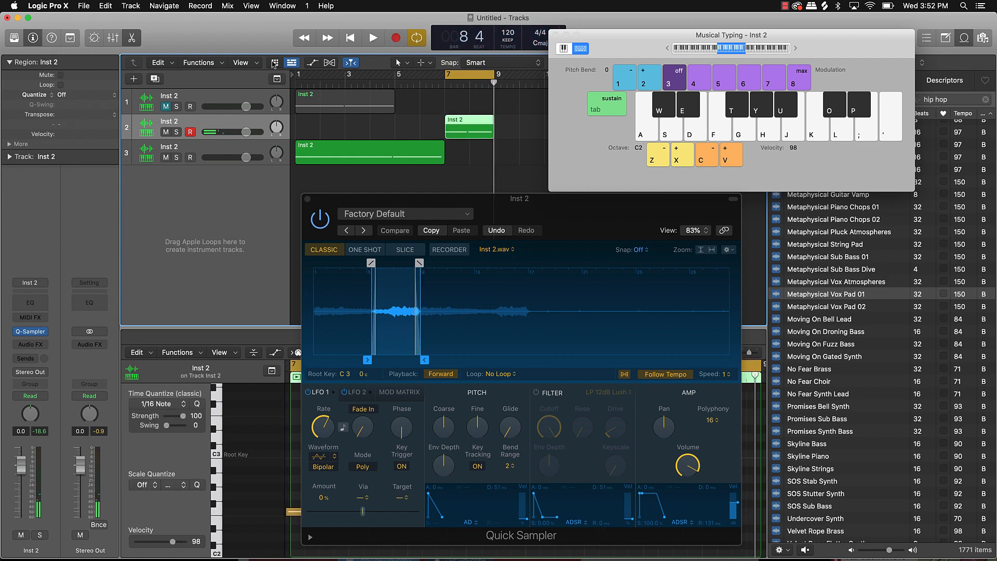
left_click(308, 199)
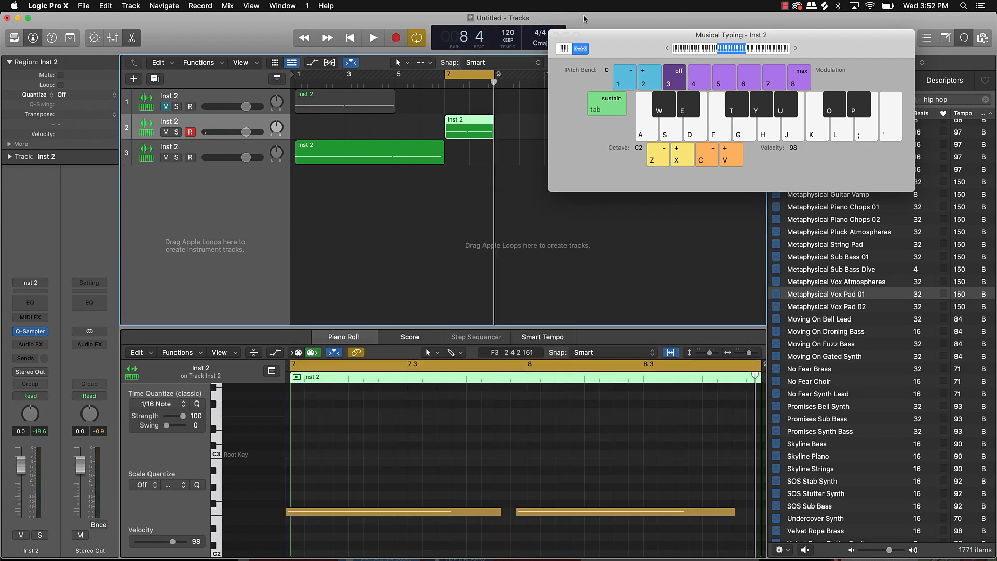
left_click(555, 35)
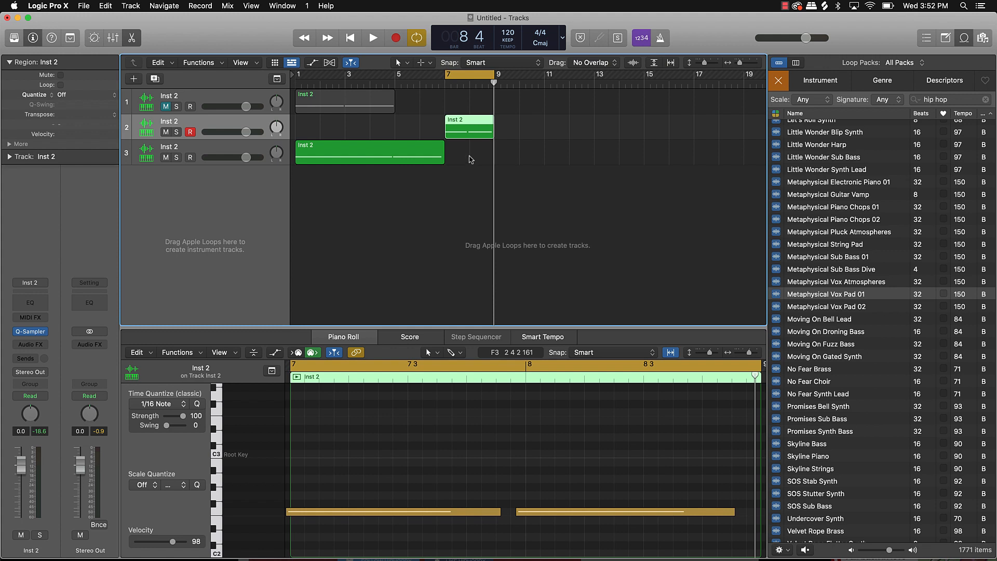
Quantize all notes in the track 2 and track 3 regions to 1/8 notes.
left_click(396, 430)
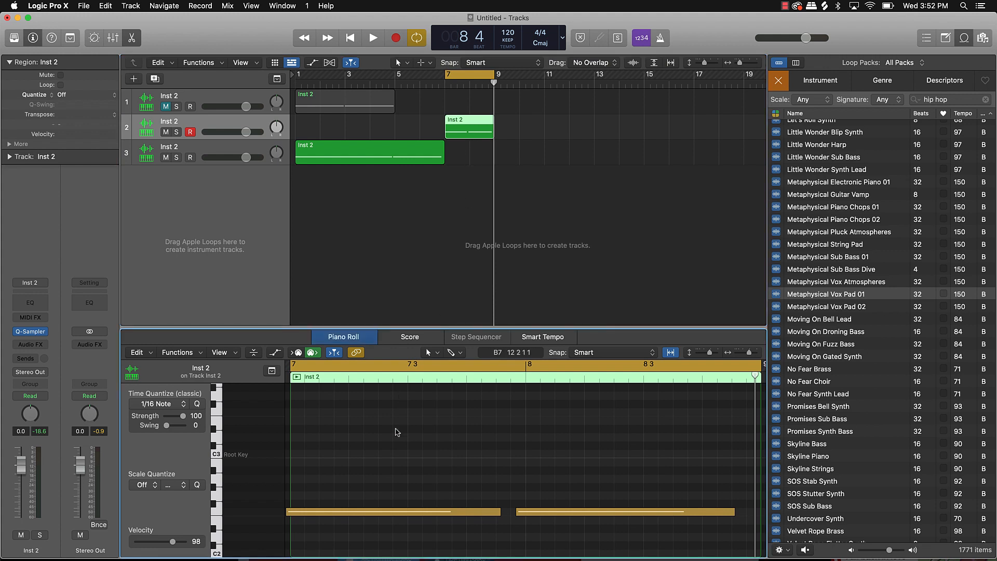
key("super+a")
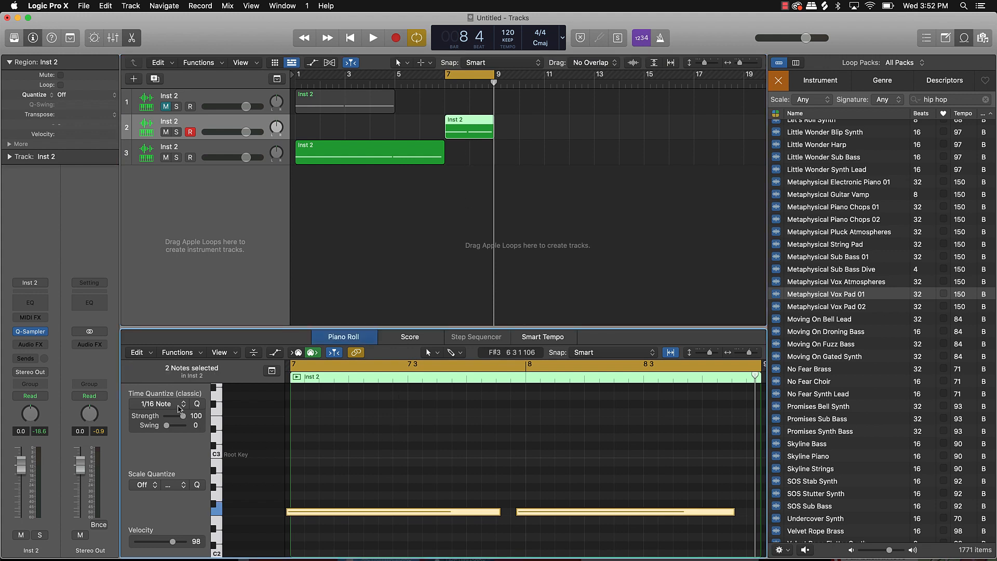
left_click(166, 404)
left_click(169, 459)
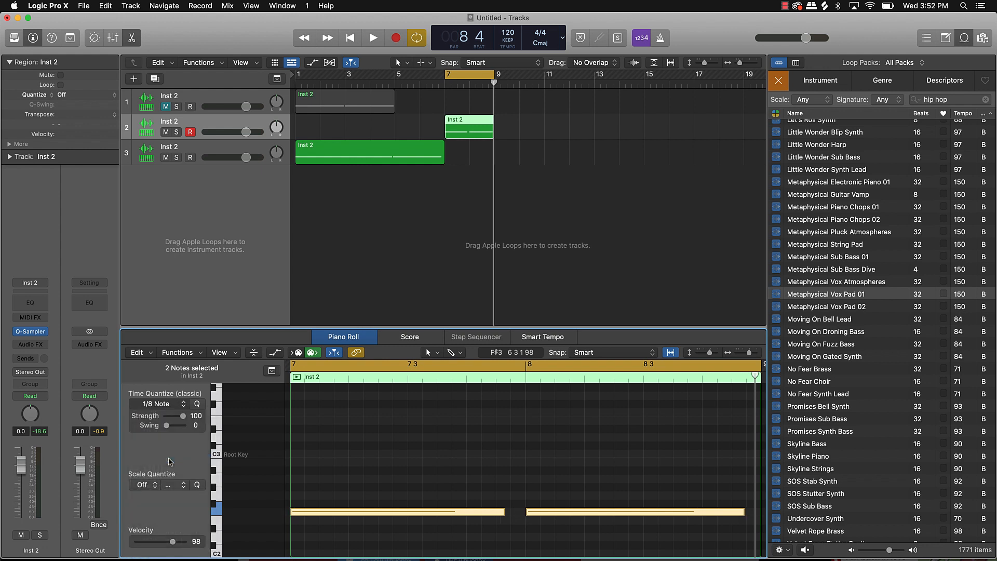
left_click(373, 159)
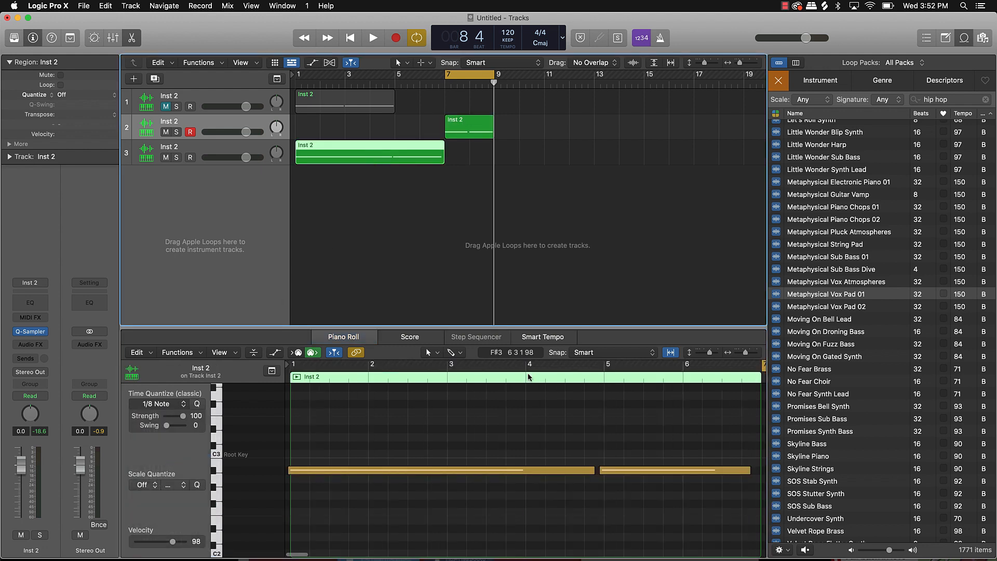
key("super+a")
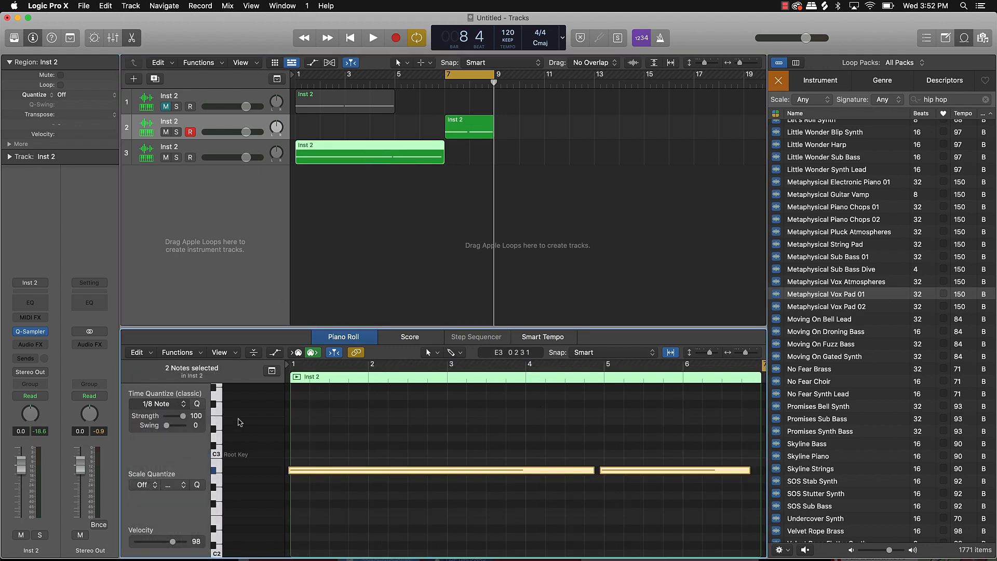
left_click(197, 407)
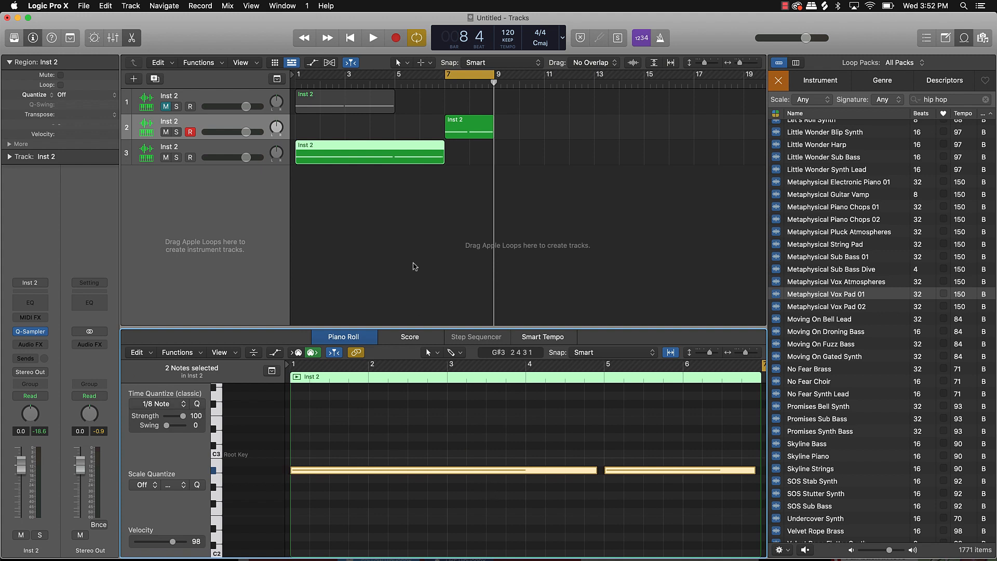
Set the cycle range to bars 1 to 9 and play back the recorded parts through it.
left_click_drag(445, 74, 324, 73)
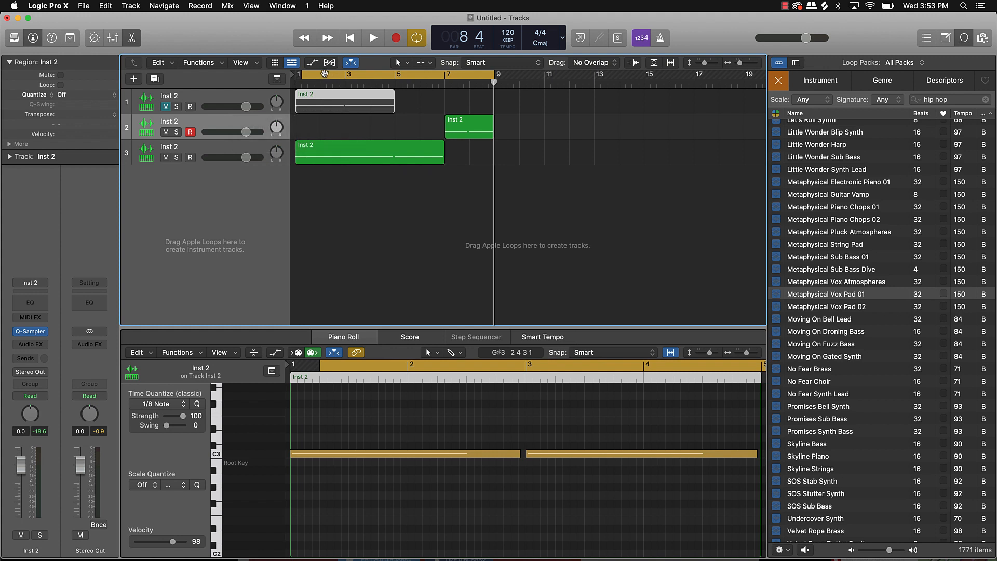
left_click(323, 74)
left_click(317, 77)
left_click_drag(303, 75, 297, 78)
left_click(336, 127)
key("space")
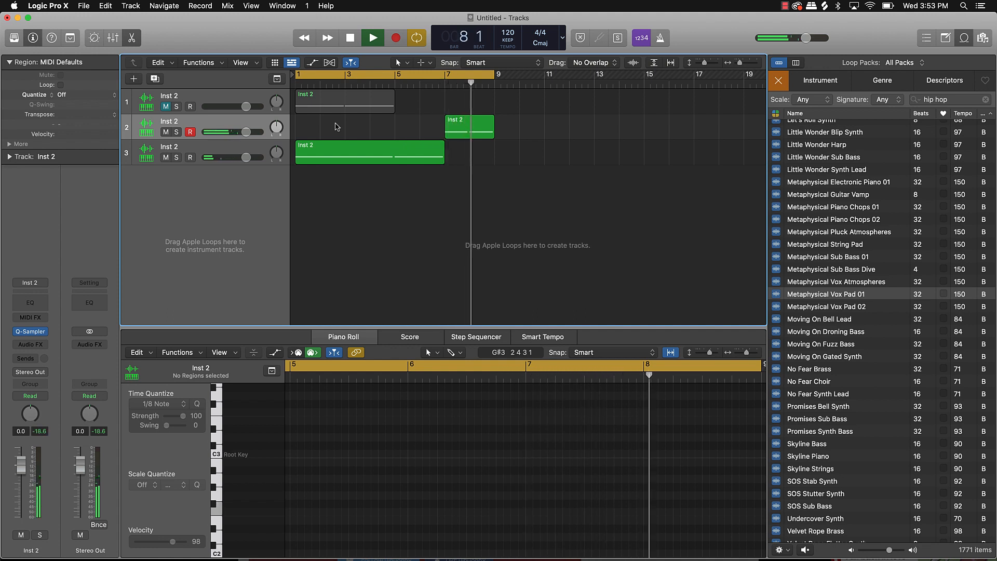
key("space")
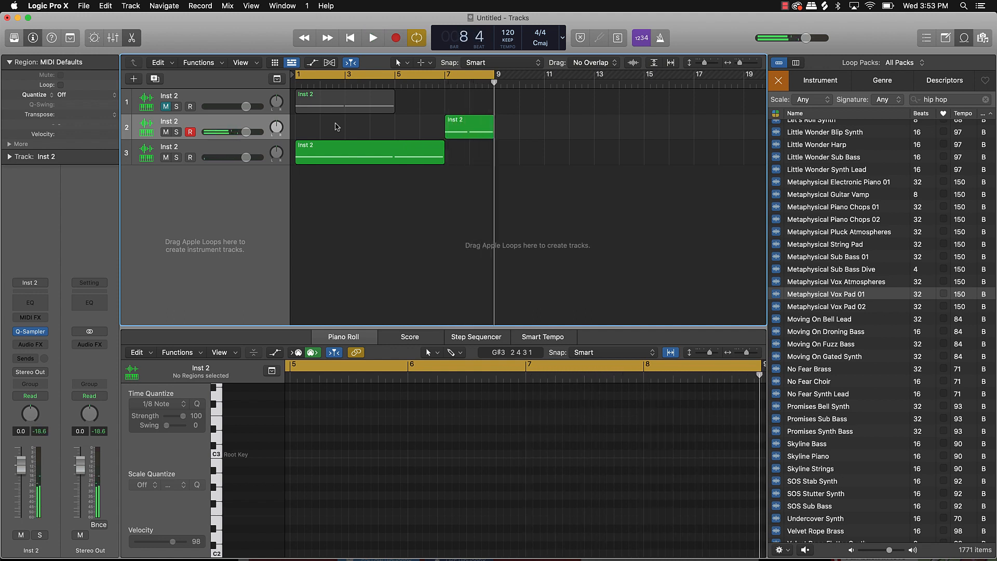
Extend the first note on track 3 and both notes on track 2 to the following notes with Force Legato.
left_click(408, 148)
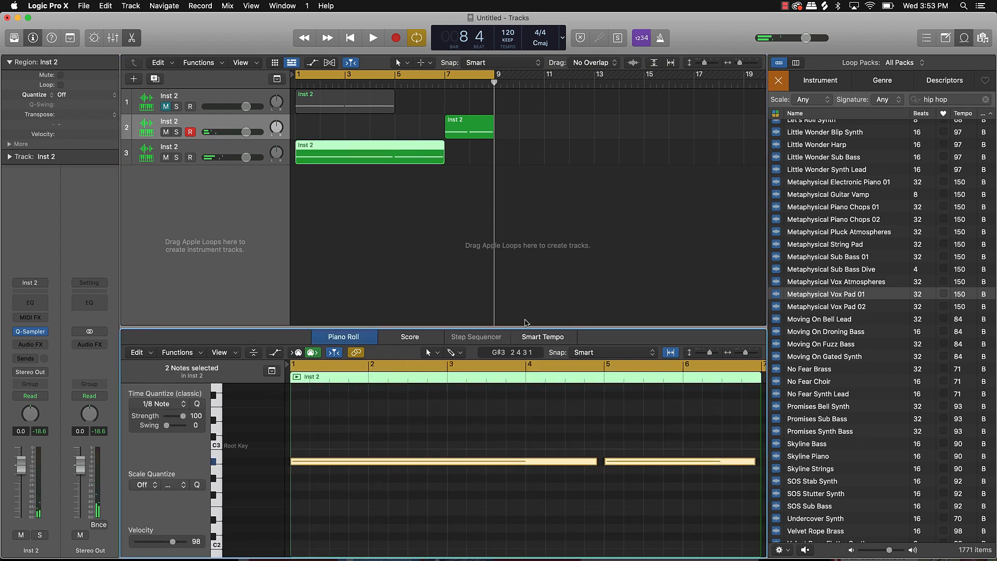
right_click(487, 464)
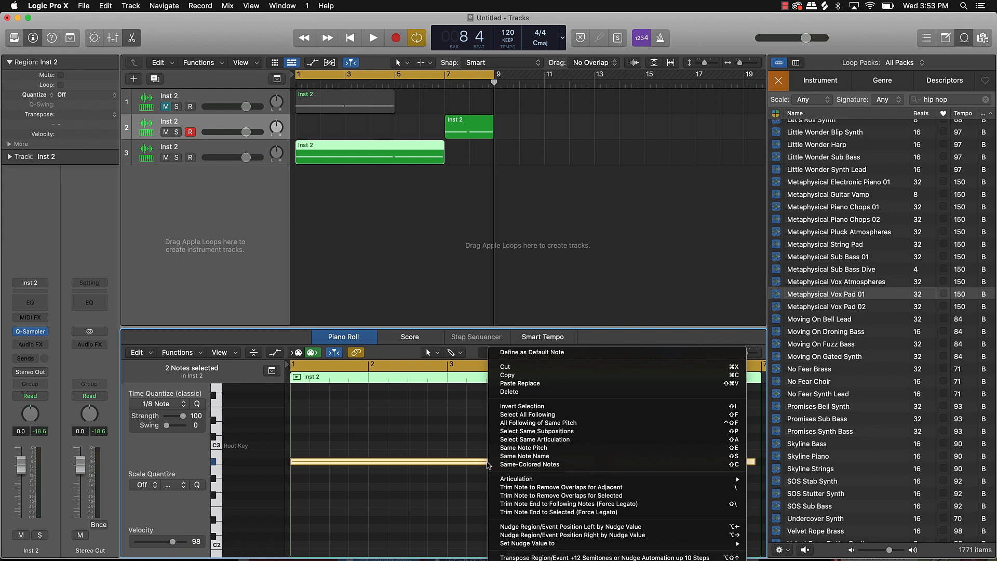
left_click(451, 437)
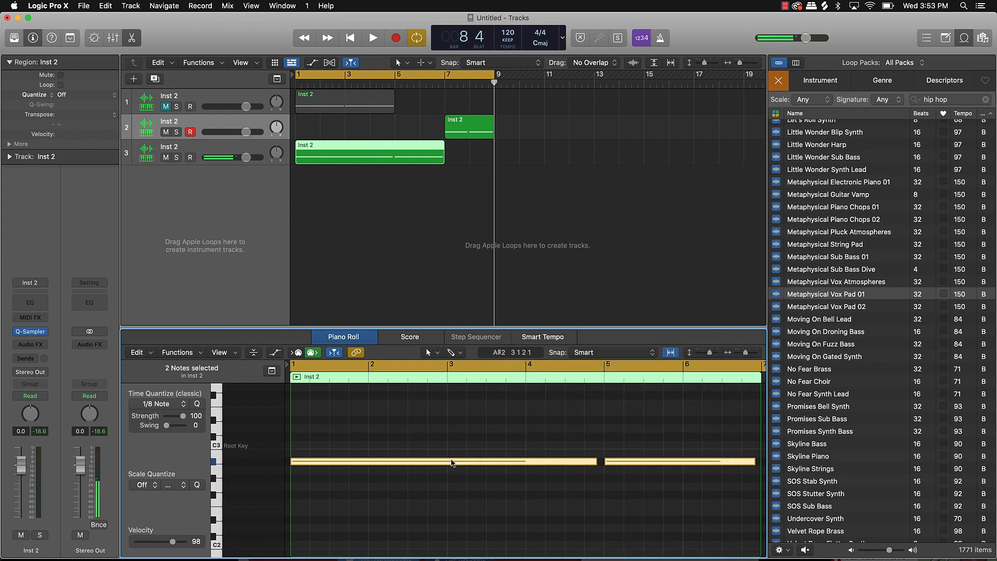
left_click(451, 448)
right_click(451, 459)
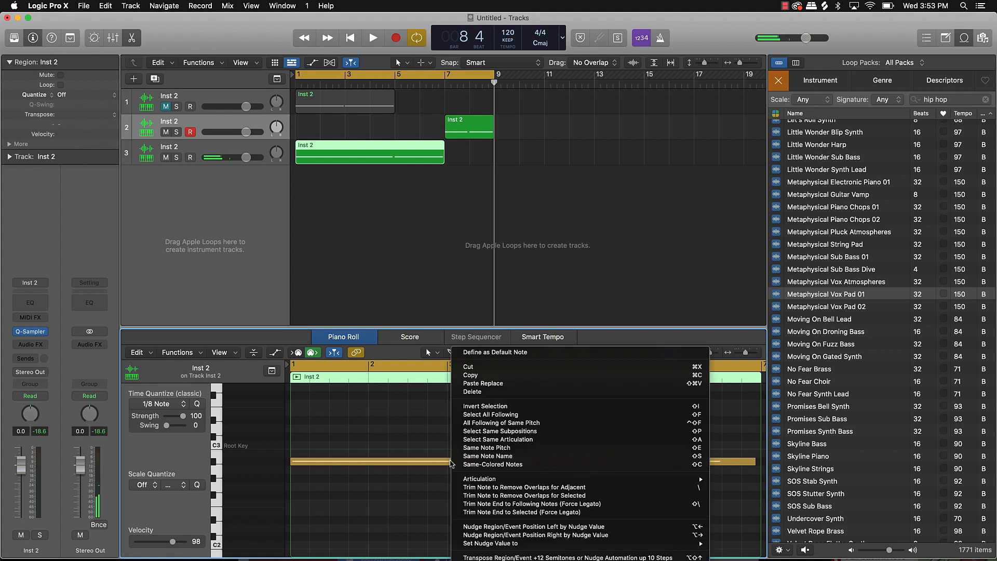
left_click(511, 503)
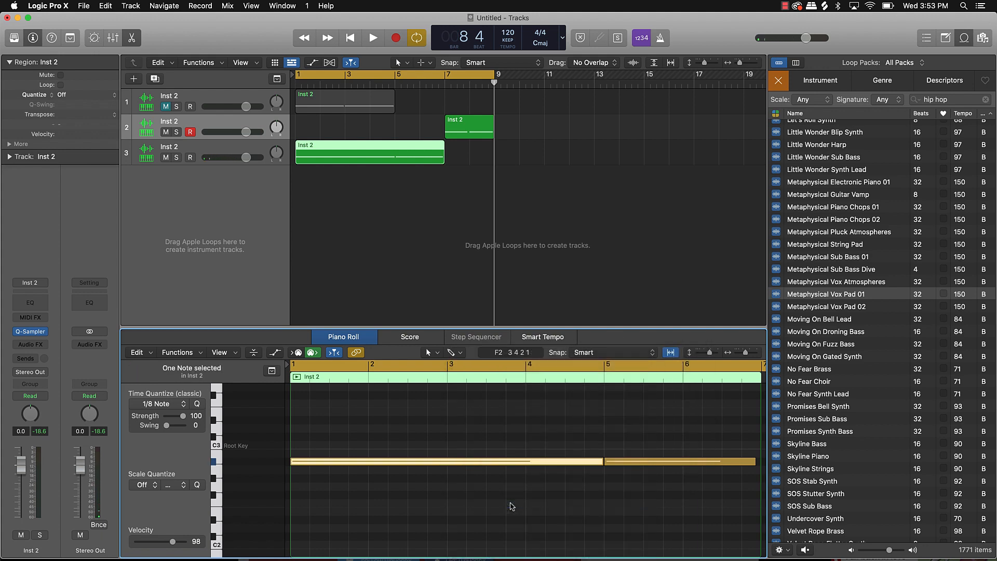
left_click(479, 125)
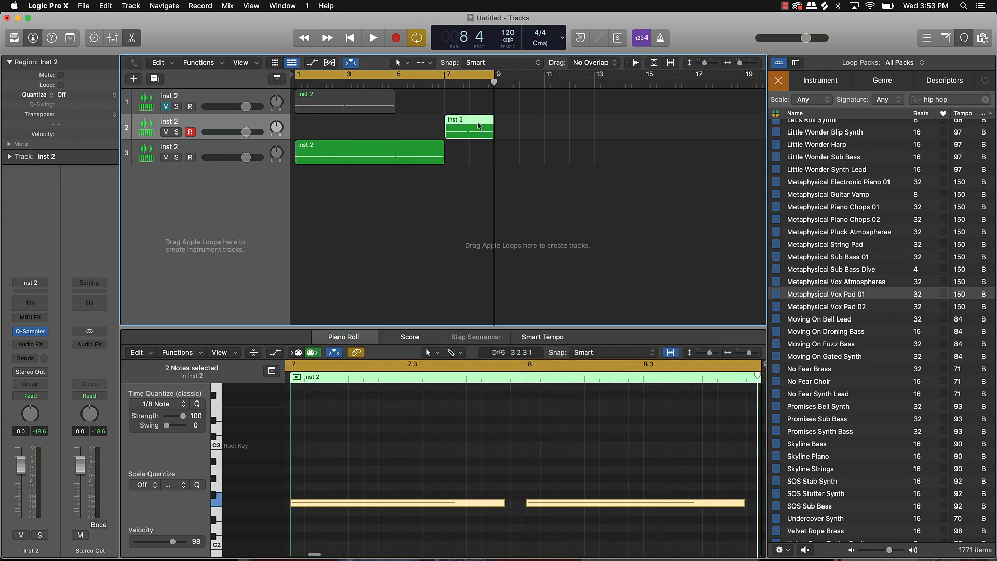
right_click(470, 504)
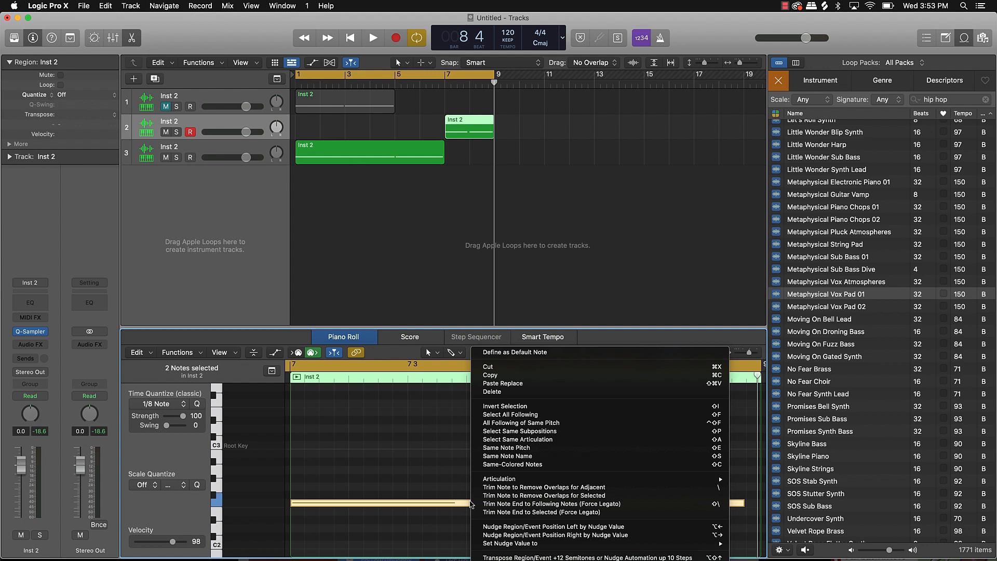
left_click(565, 505)
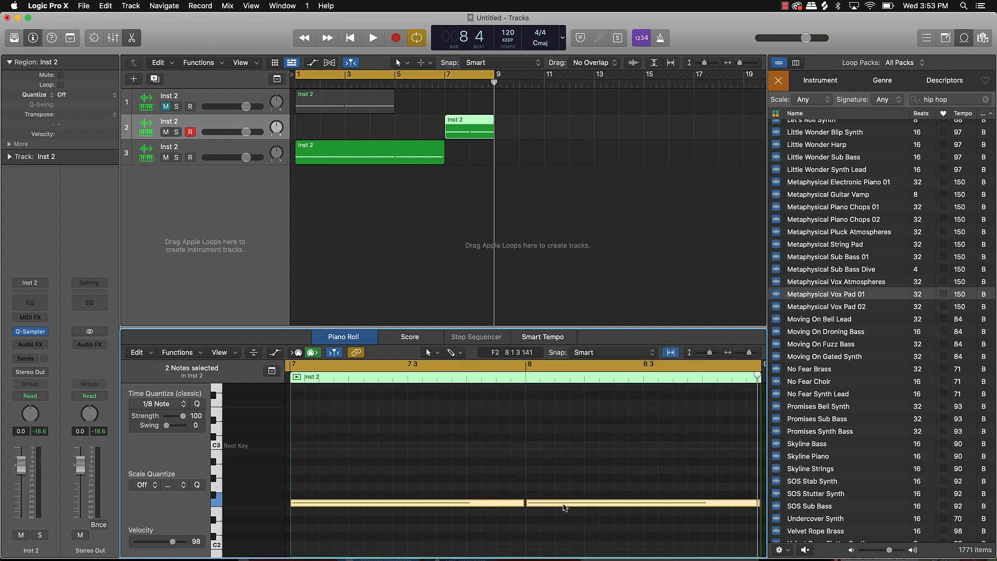
Select the track 2 and track 3 regions and create a new Sampler (Chromatic Map) track from them.
left_click(517, 211)
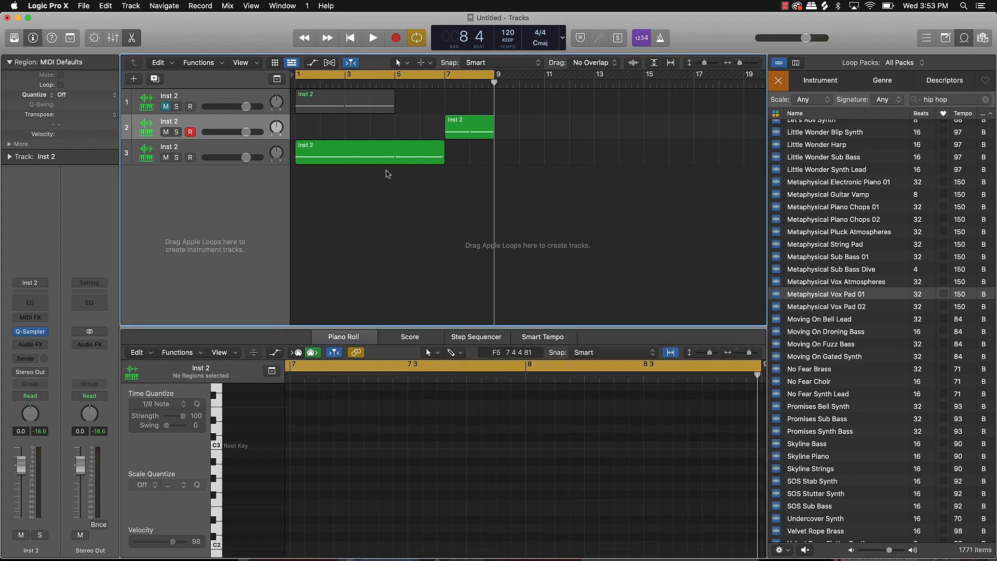
left_click_drag(367, 193, 479, 124)
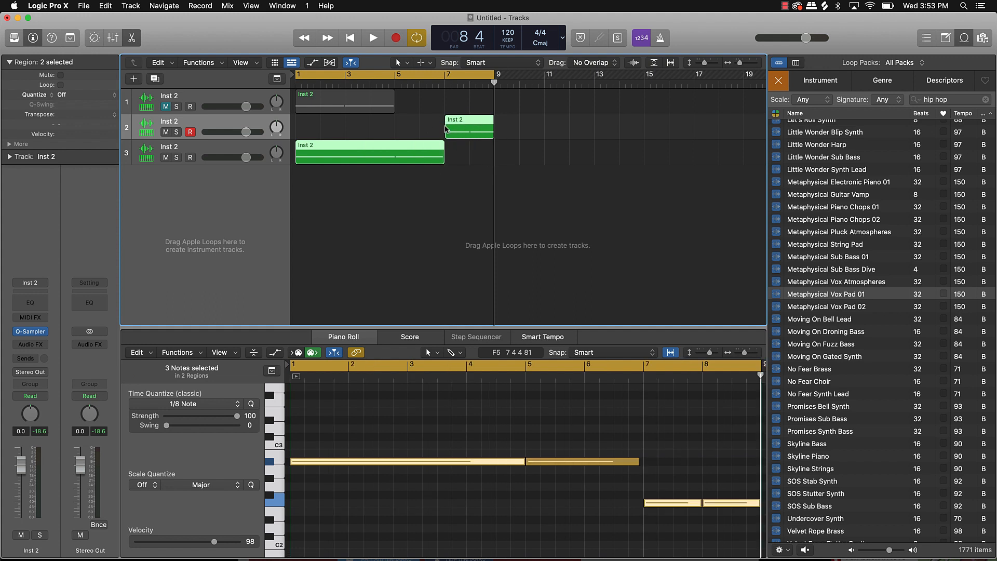
left_click_drag(305, 159, 229, 222)
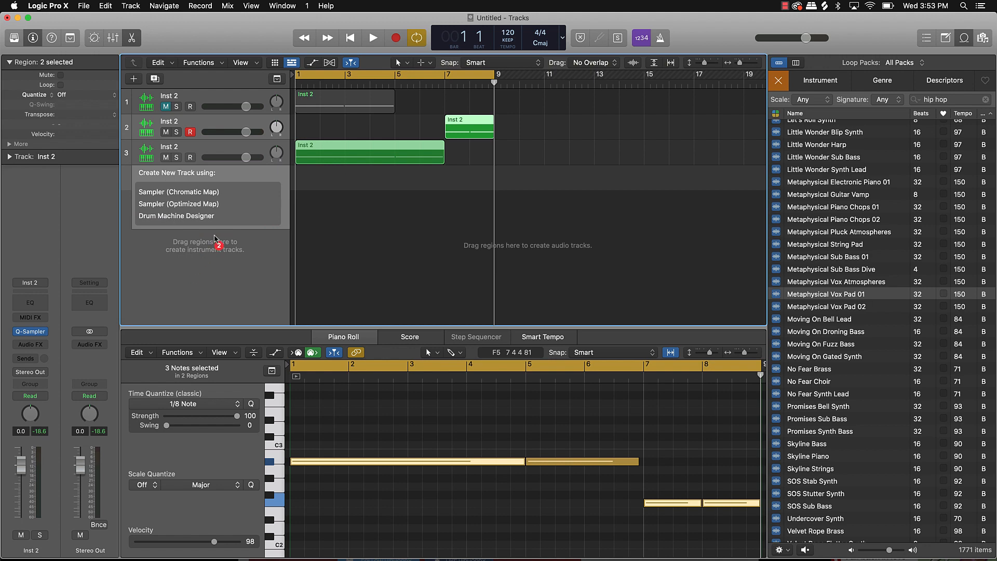
left_click_drag(211, 186, 203, 192)
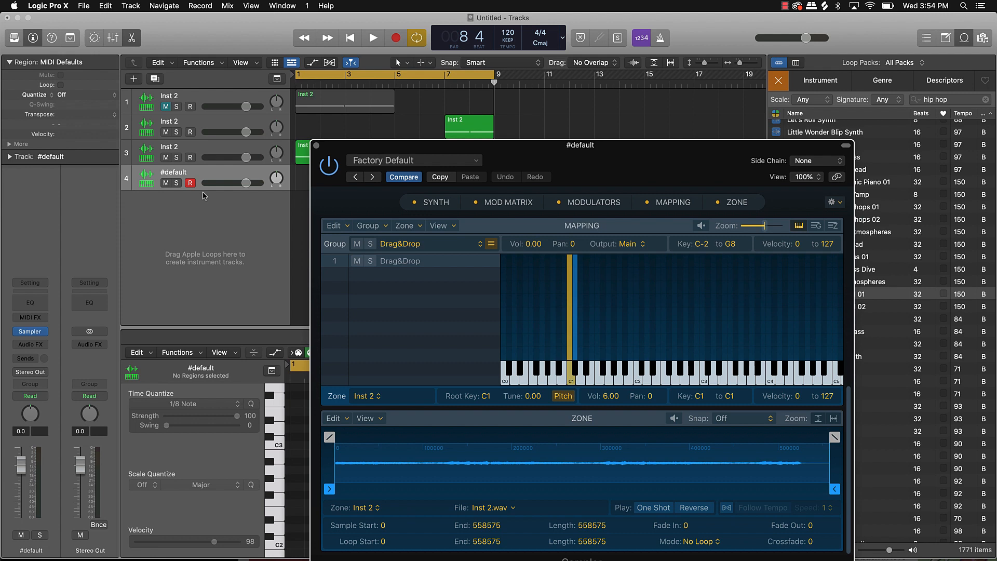
Show Musical Typing, lower its octave to C1, and audition the new Sampler track's samples at C1 and C#1.
key("k")
key("l")
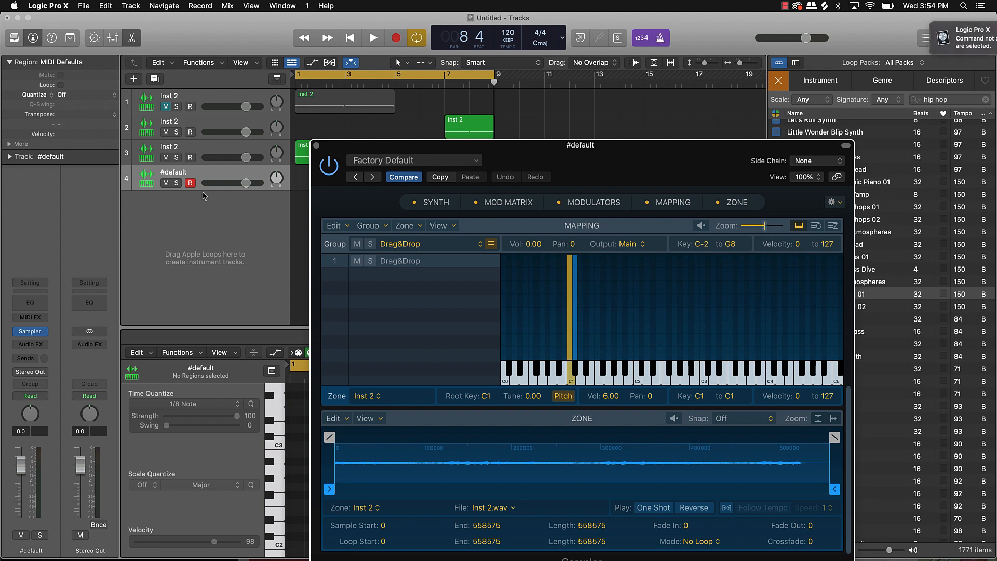
key("super+k")
key("k")
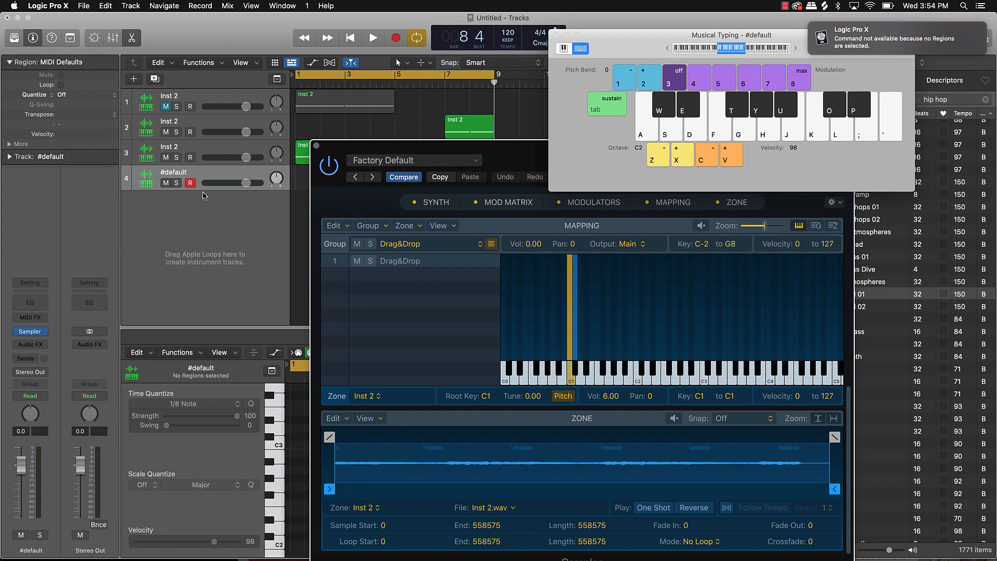
key("a")
key("z")
key("a")
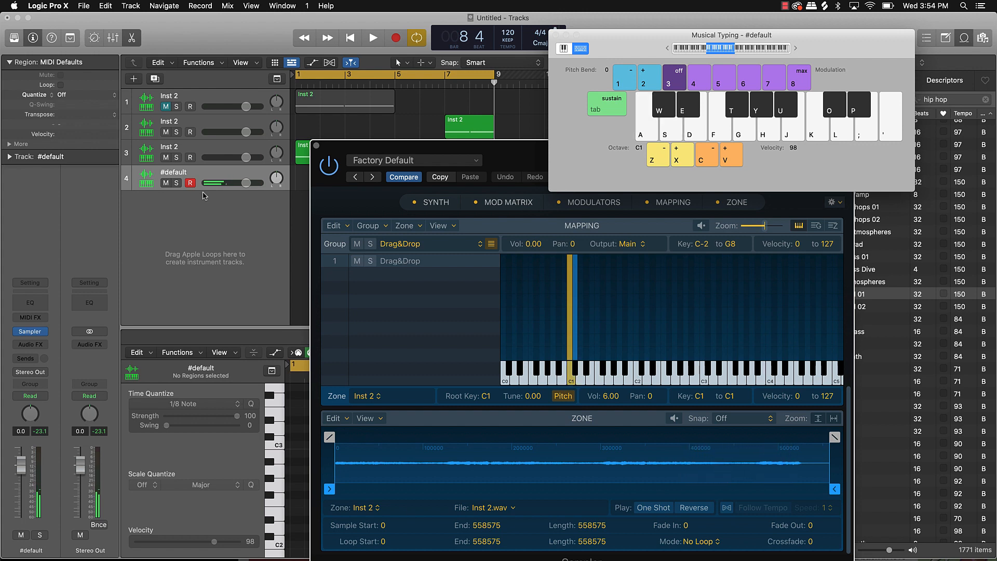
key("w")
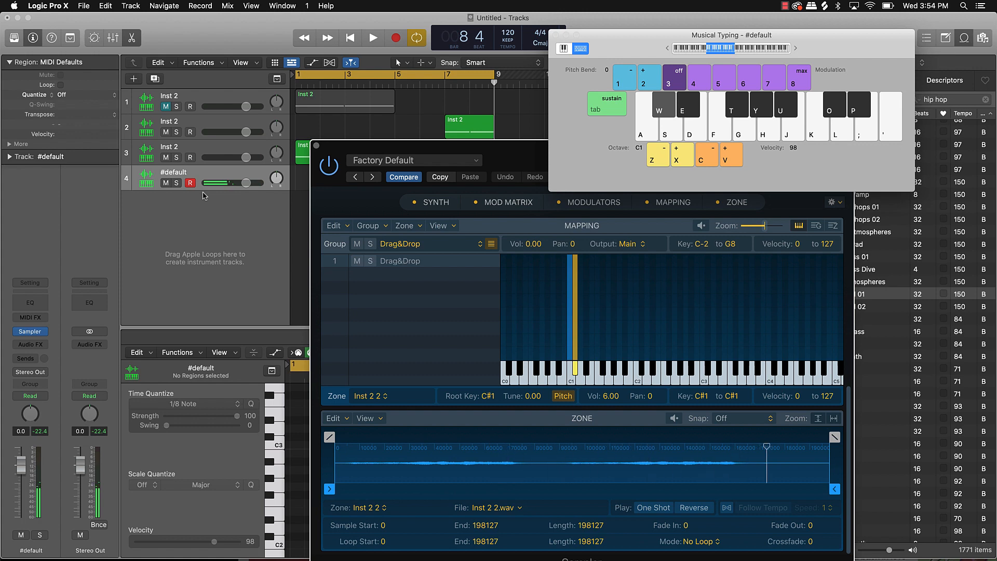
key("a")
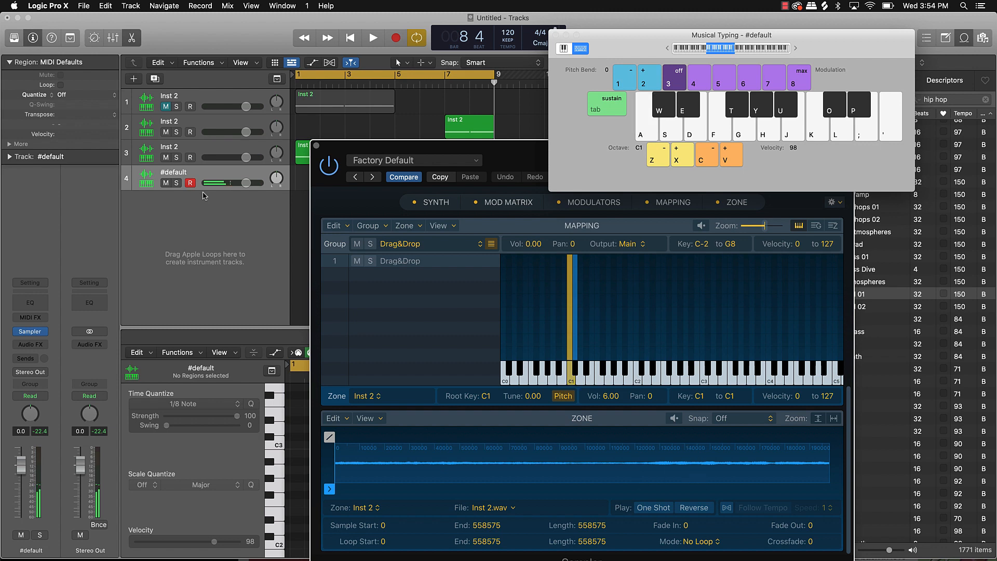
Close the Sampler window and mute the two source tracks, 3 and 2.
left_click(317, 146)
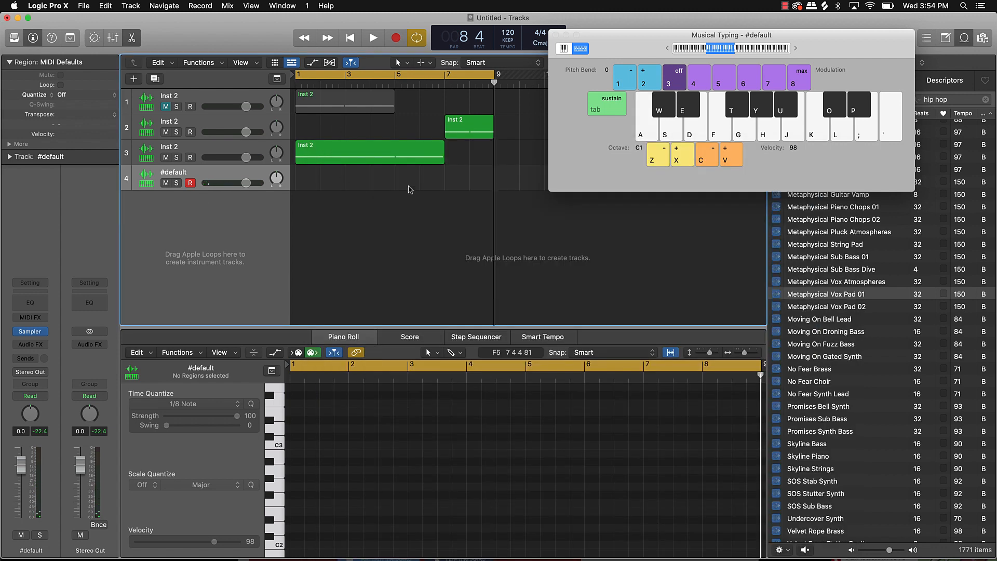
left_click(165, 158)
left_click(166, 132)
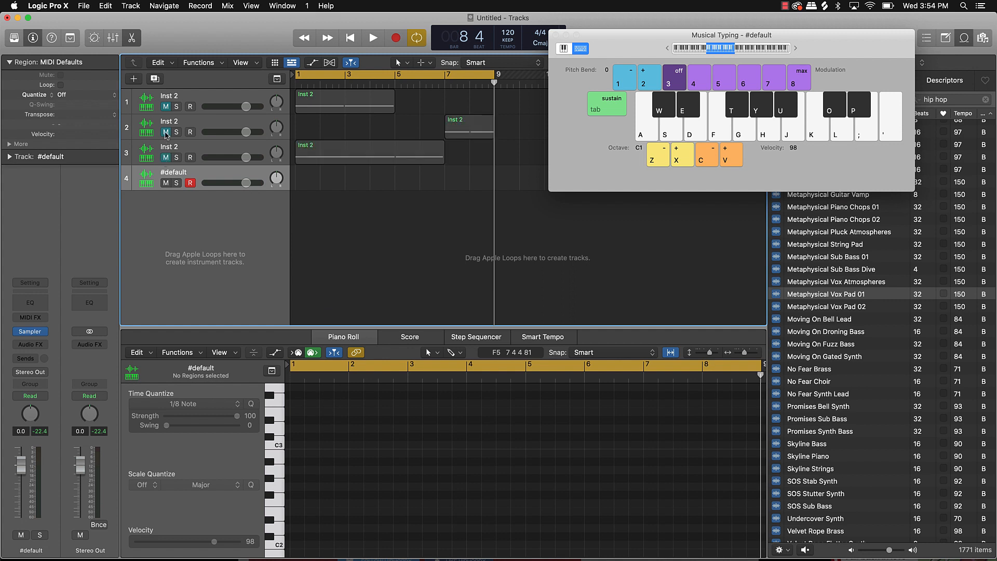
Record the C1 sample from bar 1 and the C#1 sample from bar 7 on the new Sampler track with the metronome on.
left_click_drag(623, 42, 624, 79)
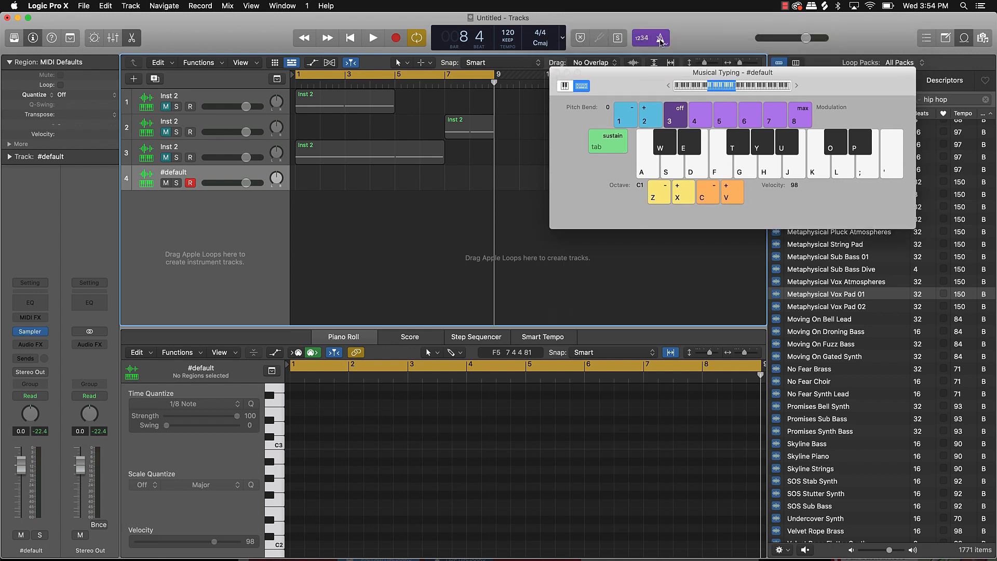
key("space")
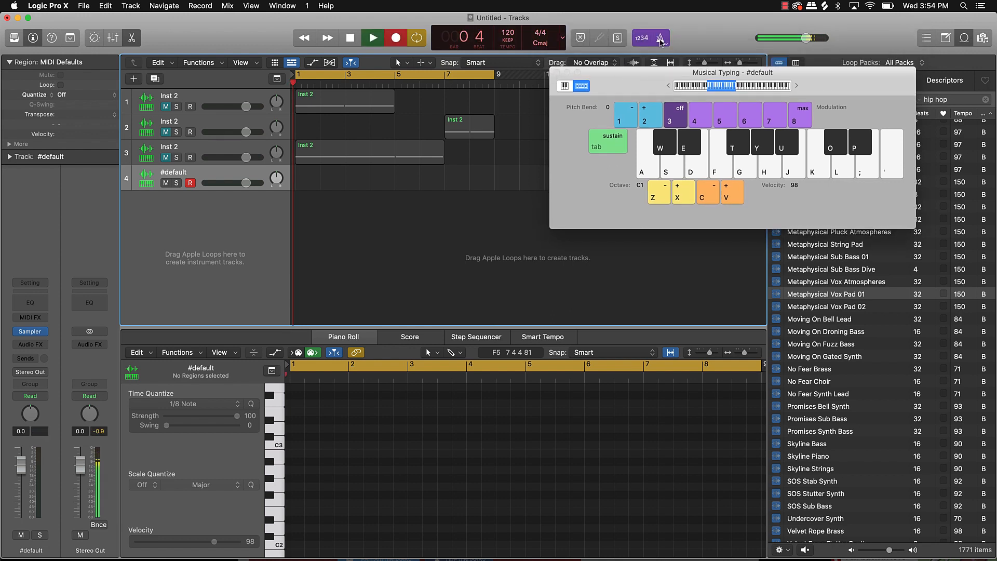
key("a")
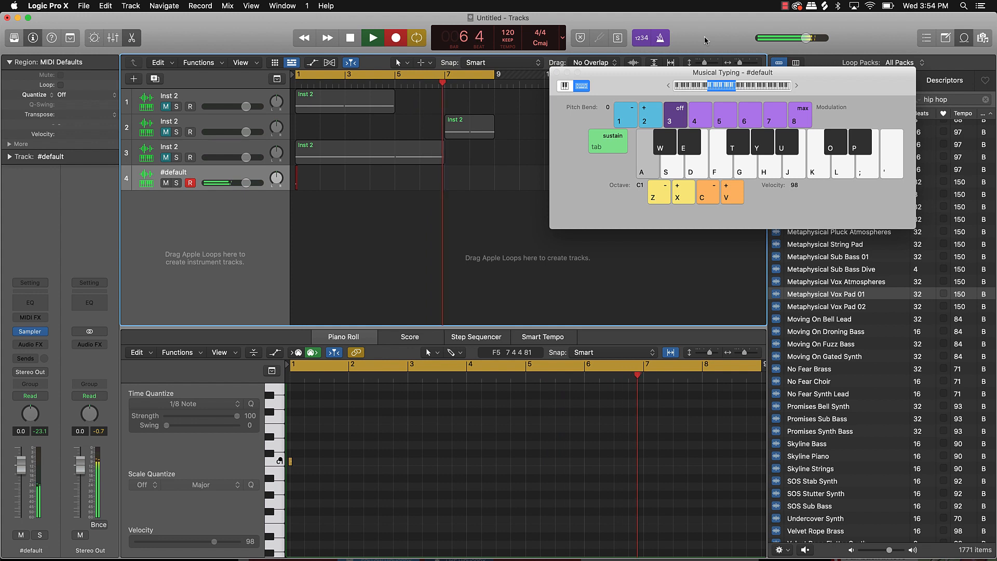
key("w")
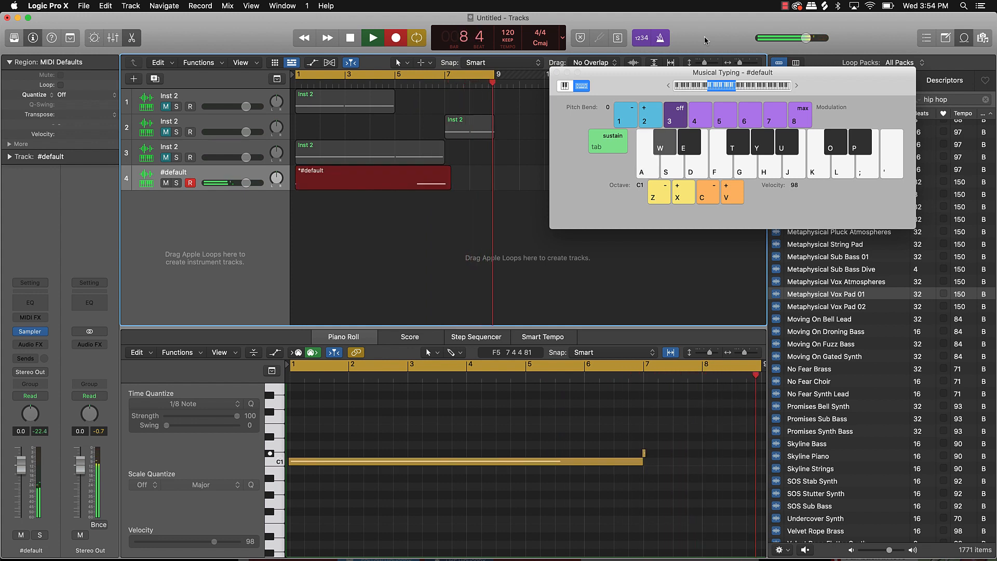
key("space")
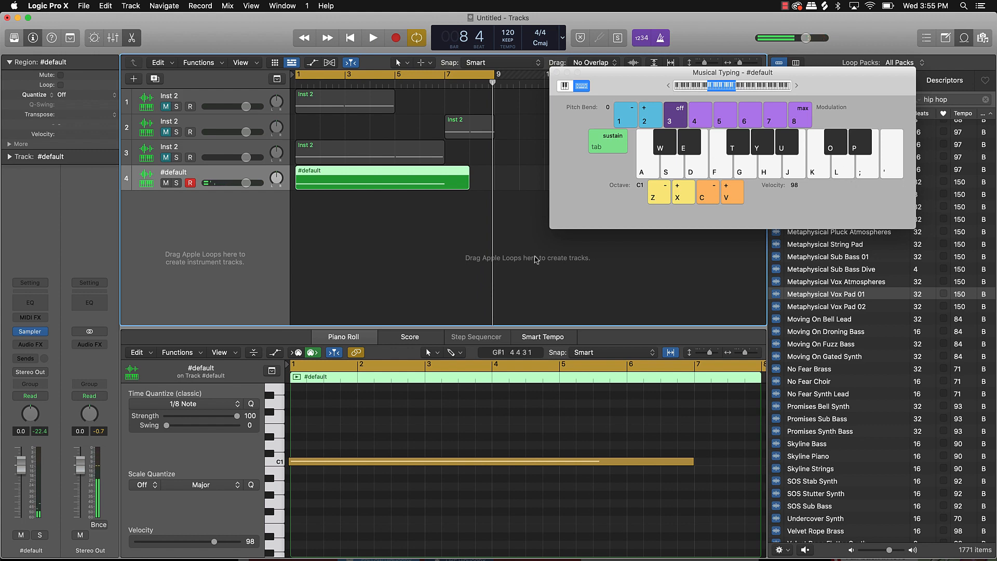
Extend the track 4 region to bar 9 and add a C#1 note from bar 7 to bar 9.
left_click_drag(466, 184, 491, 181)
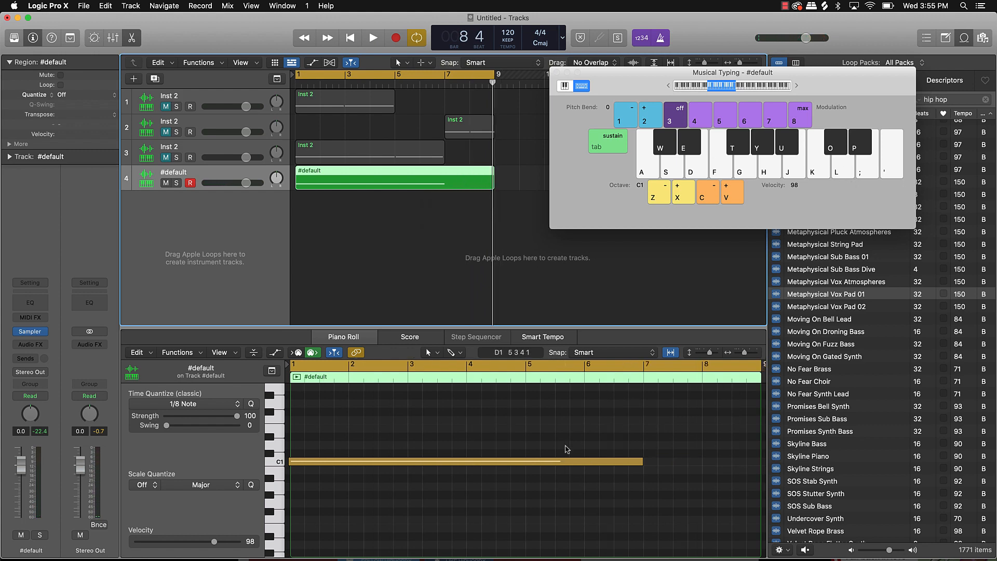
scroll(567, 449, "right", 5)
scroll(546, 456, "up", 1)
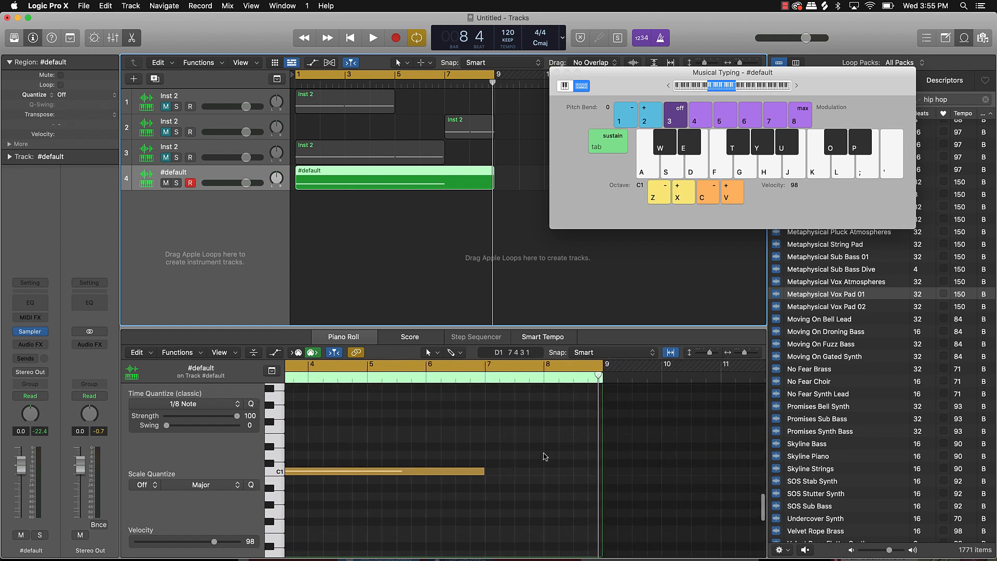
left_click(488, 464)
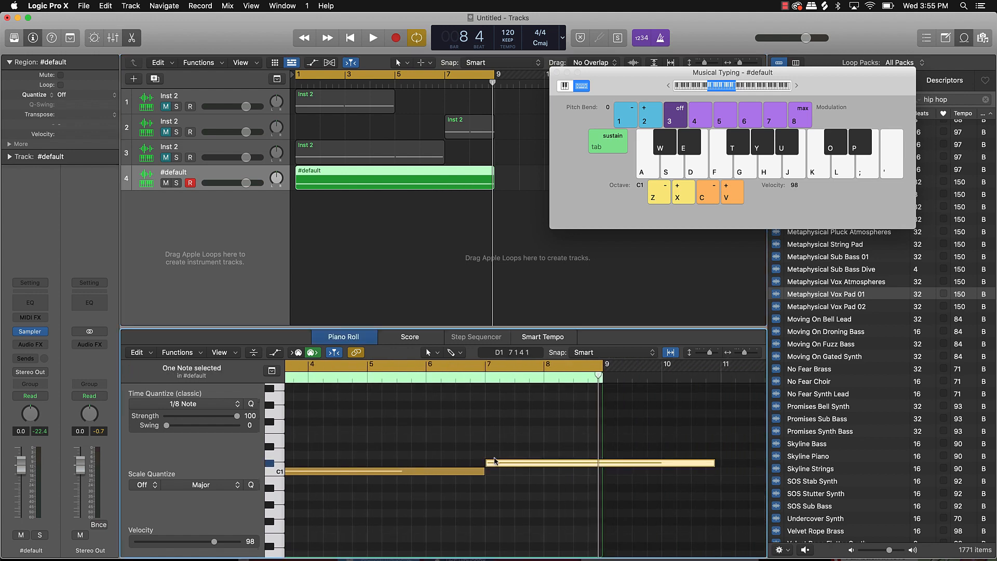
left_click(495, 462)
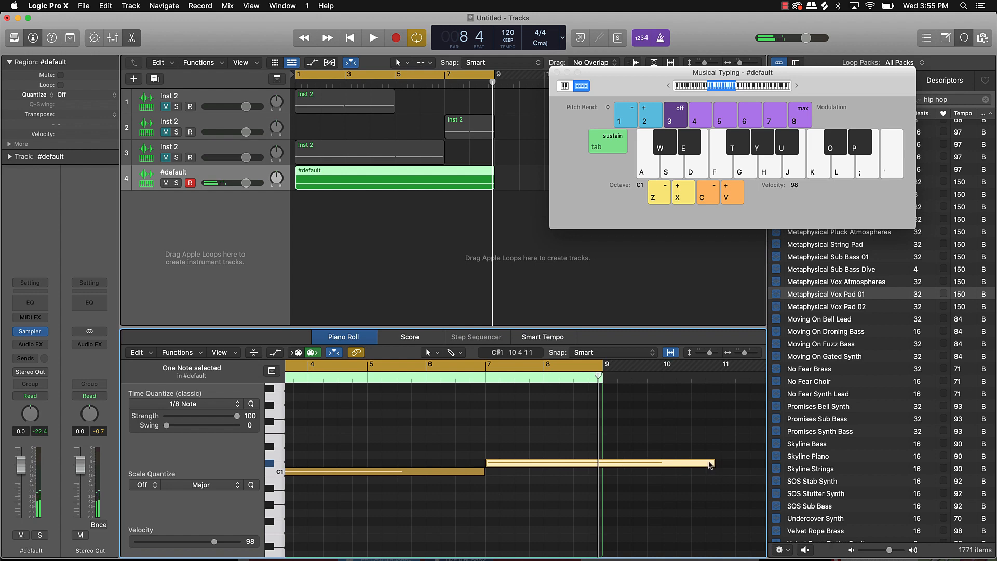
left_click_drag(712, 461, 599, 474)
left_click(531, 501)
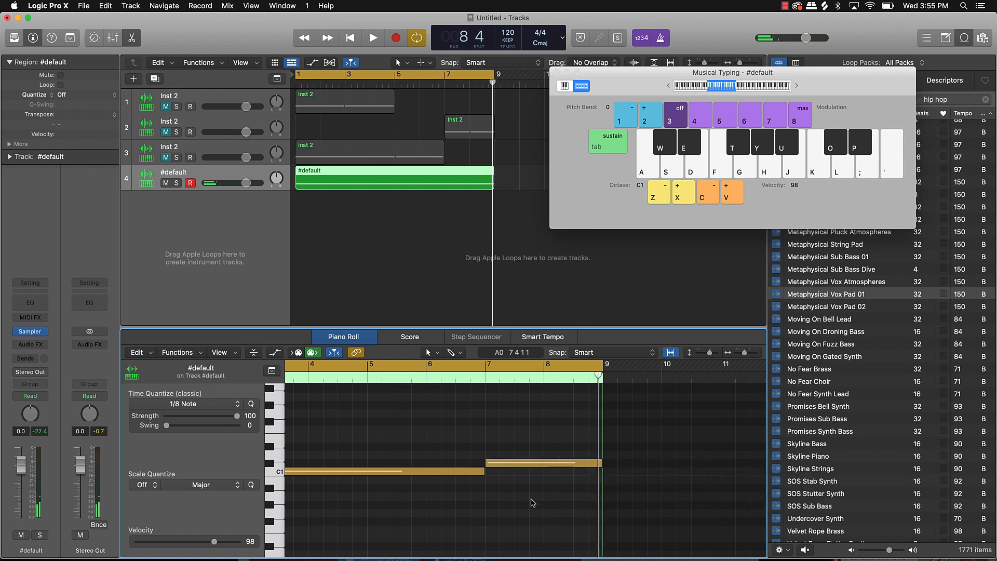
Show the note velocity lane in the Piano Roll and raise both notes' velocity to 127.
key("super+a")
key("a")
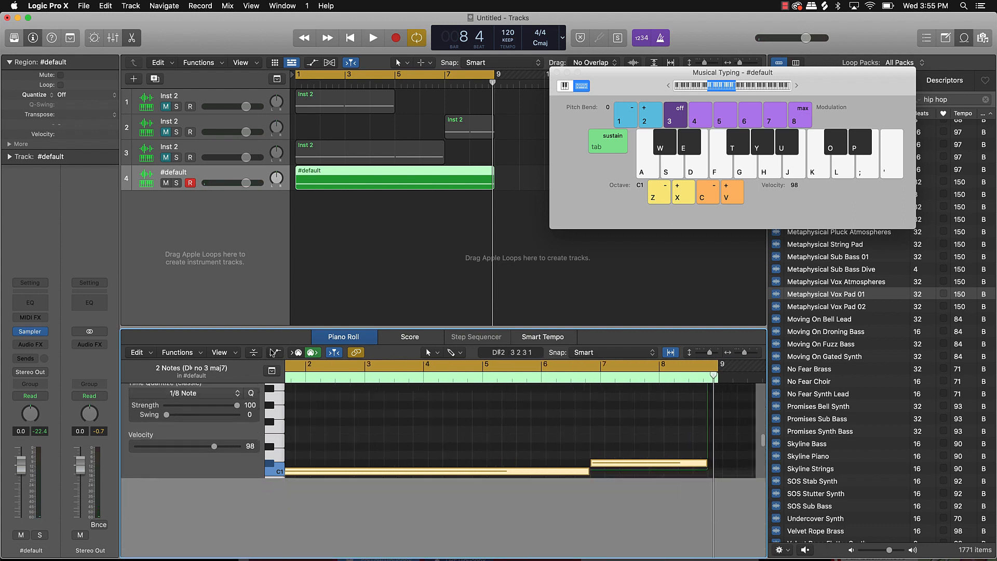
left_click_drag(289, 492, 289, 471)
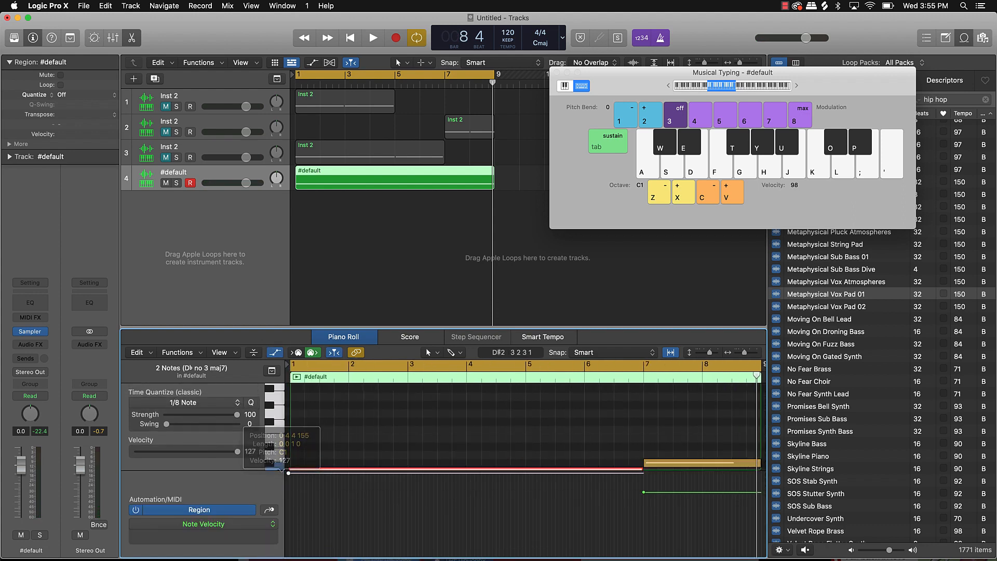
left_click(643, 493)
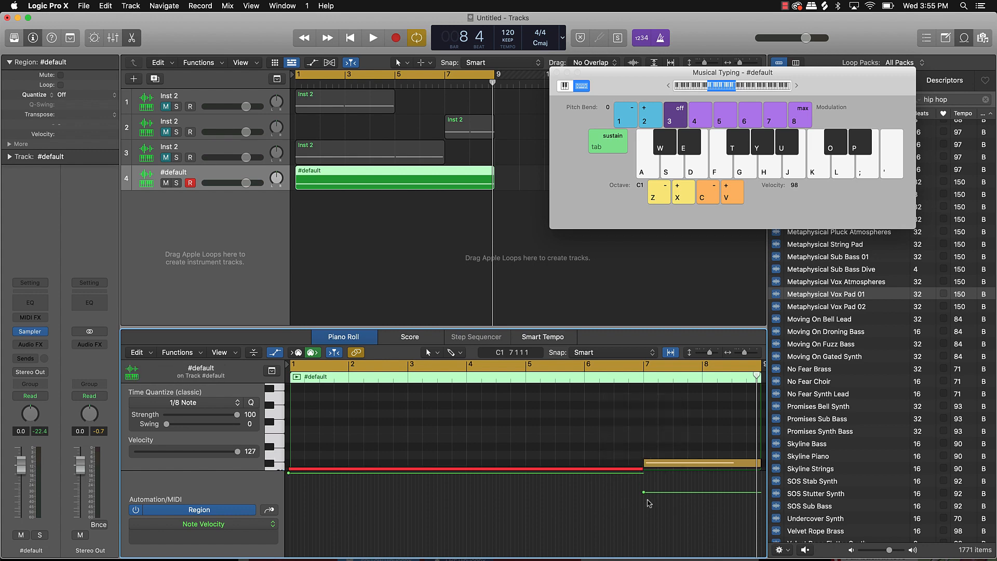
left_click_drag(644, 492, 644, 471)
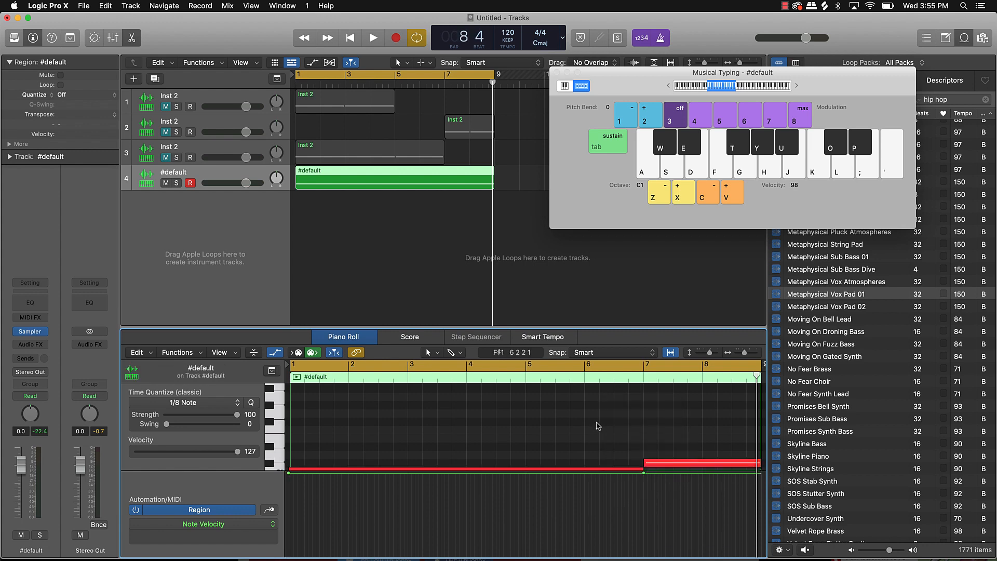
key("p")
Insert the Vinyl plug-in in stereo on track 4, with the year 1950 and Dust at 21%.
left_click(40, 345)
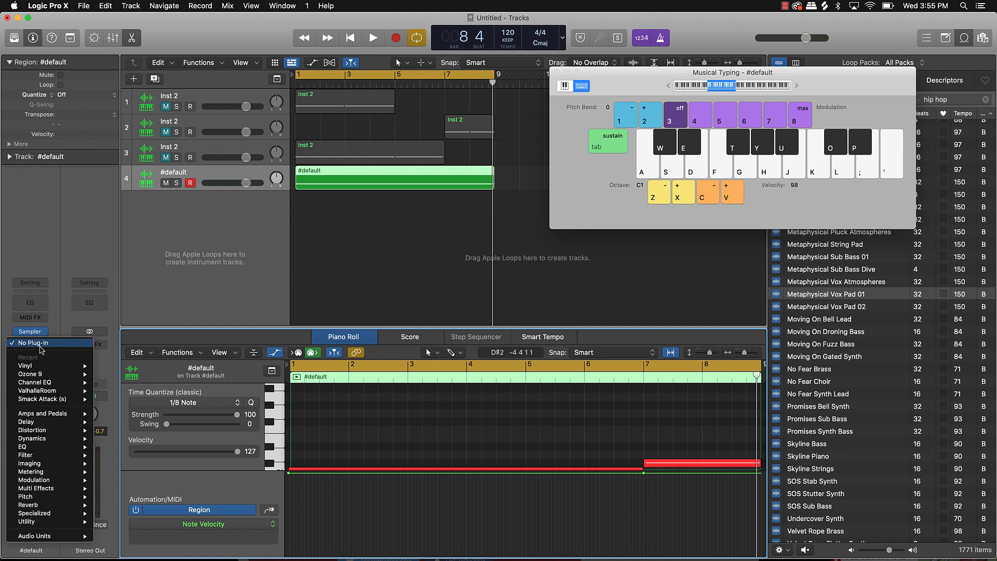
mouse_move(47, 366)
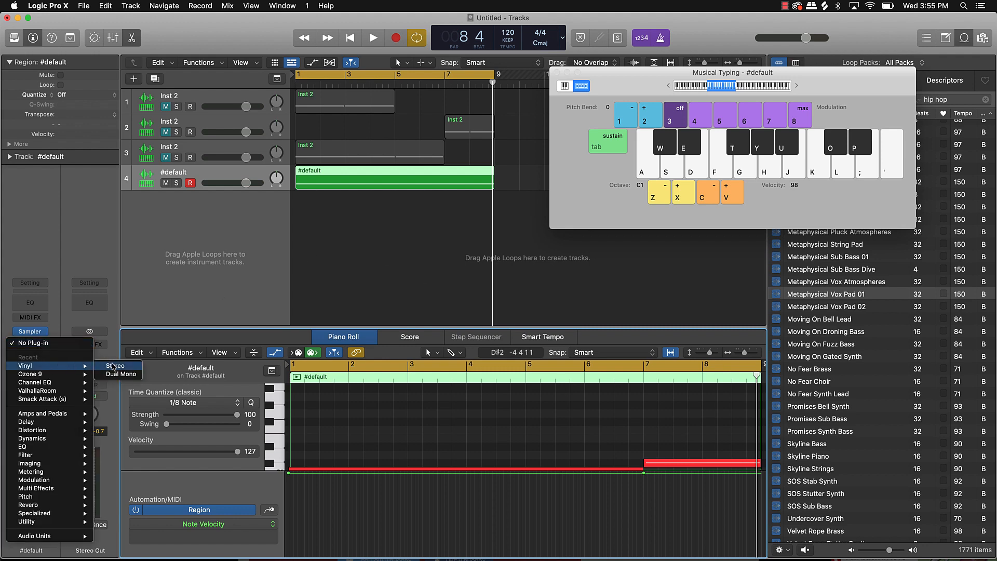
left_click(113, 366)
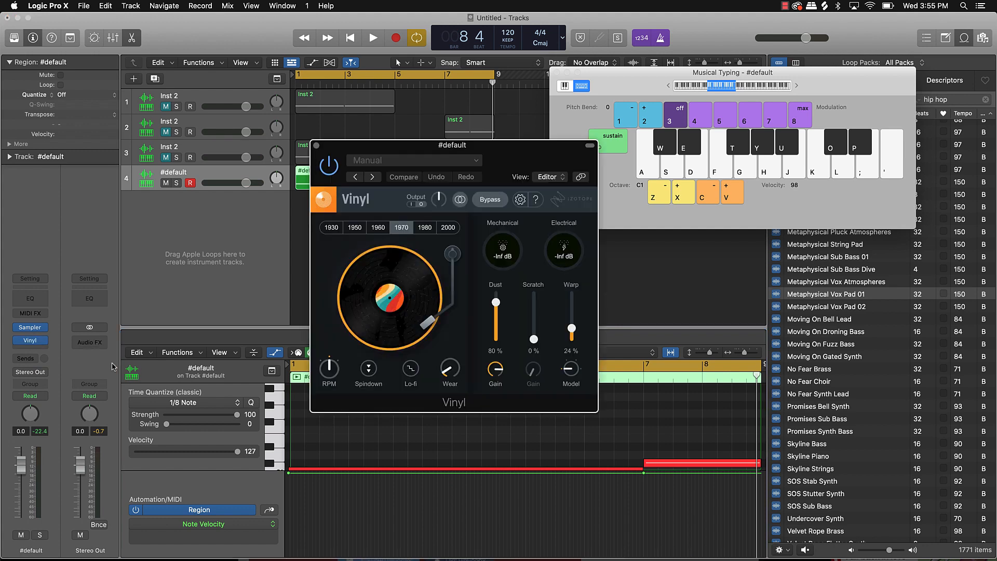
left_click(359, 227)
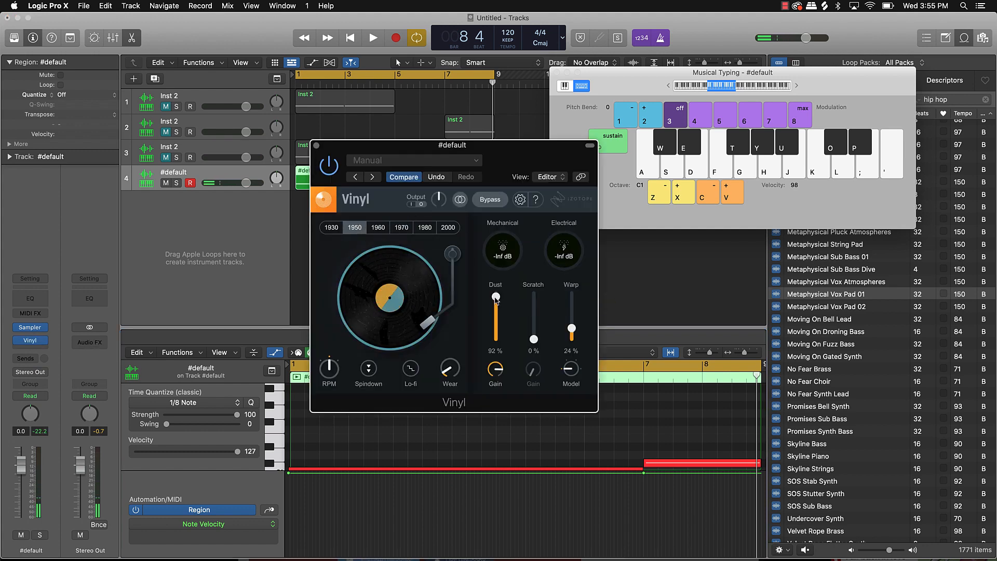
left_click_drag(496, 302, 504, 333)
Play back the start of the track 4 region and quantize both of its notes to 1/8 Note.
key("space")
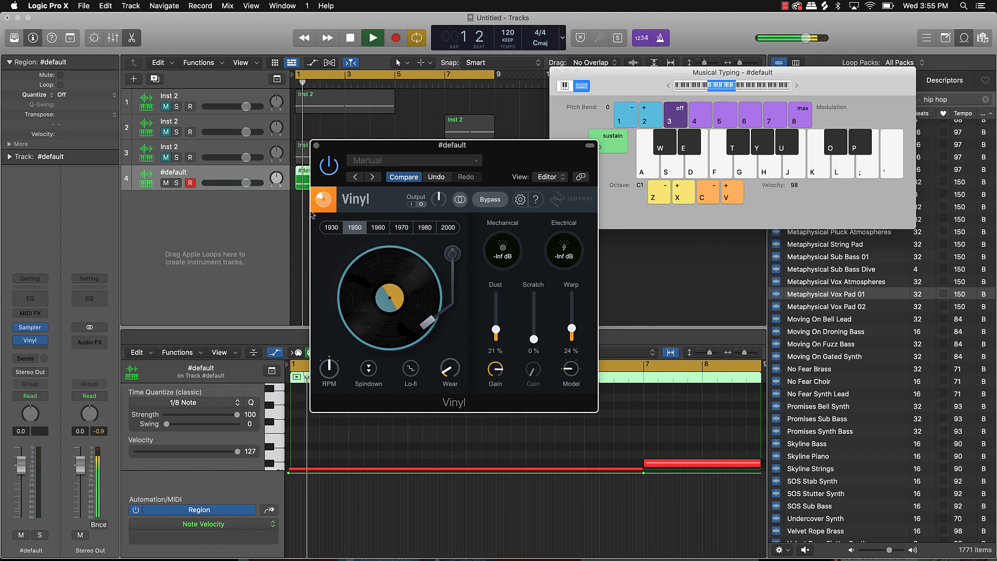
key("space")
left_click(170, 178)
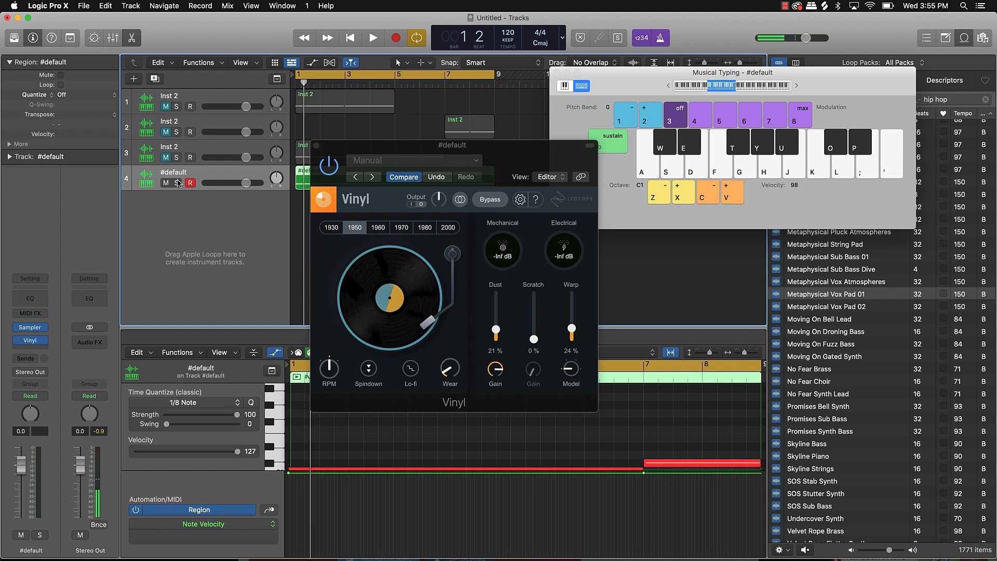
left_click(342, 444)
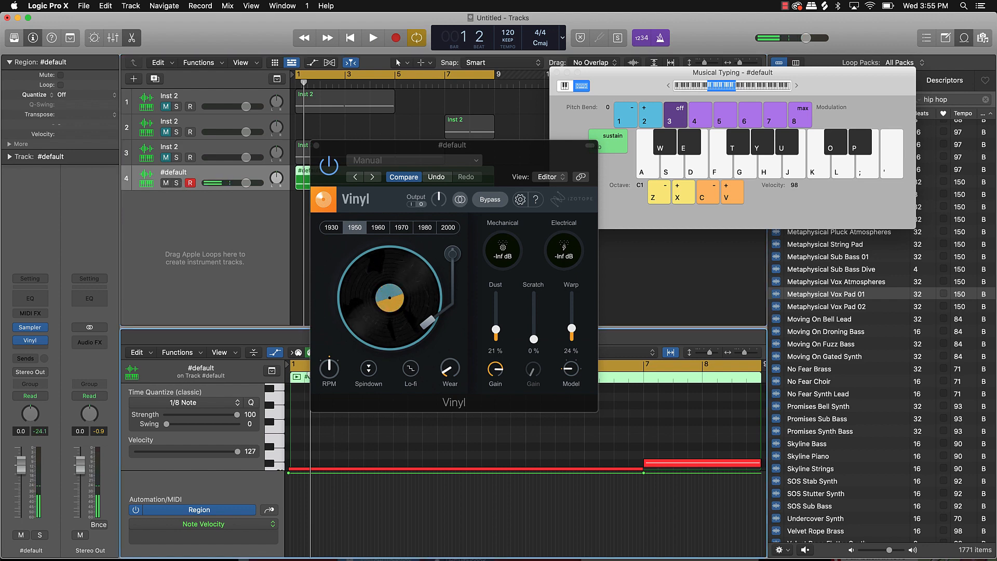
key("super+a")
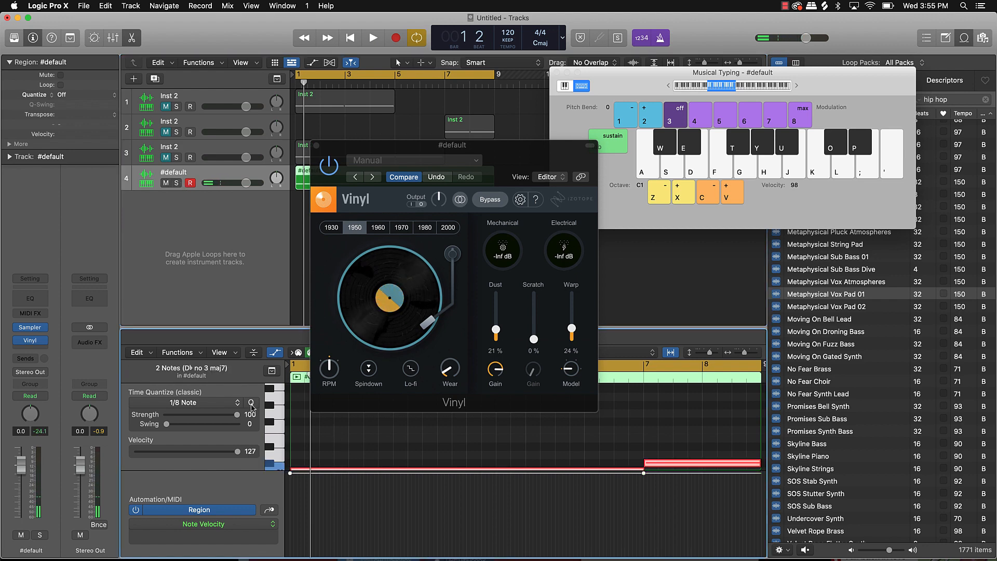
While the loop plays, set Vinyl's Warp to 33% and its year to 1930, and close the plug-in window.
key("space")
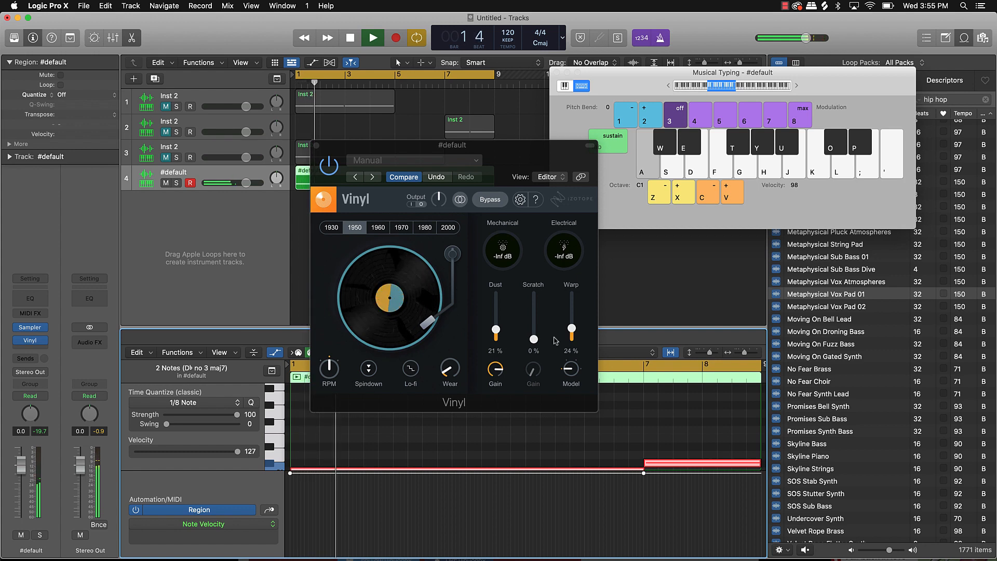
left_click_drag(572, 328, 572, 323)
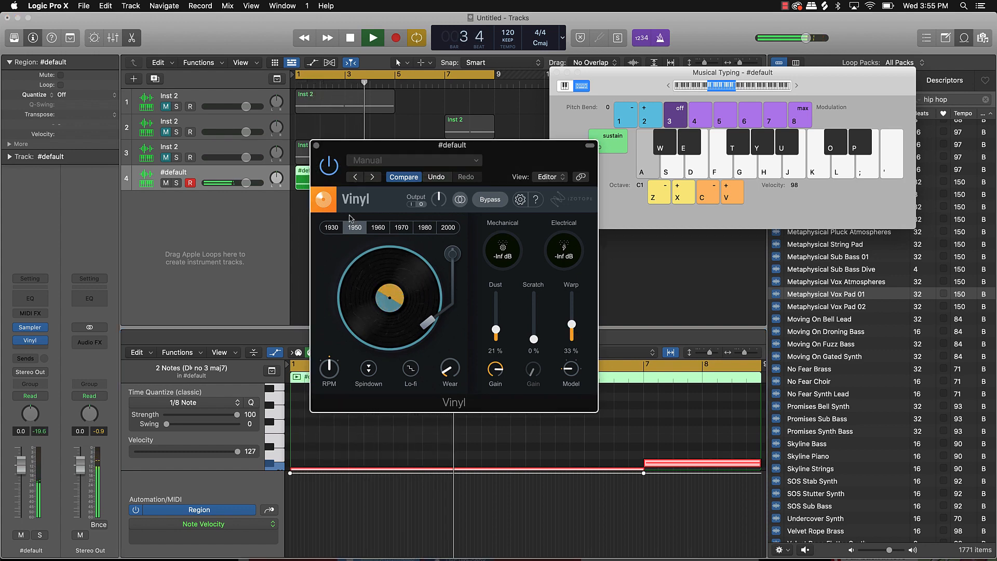
left_click(333, 228)
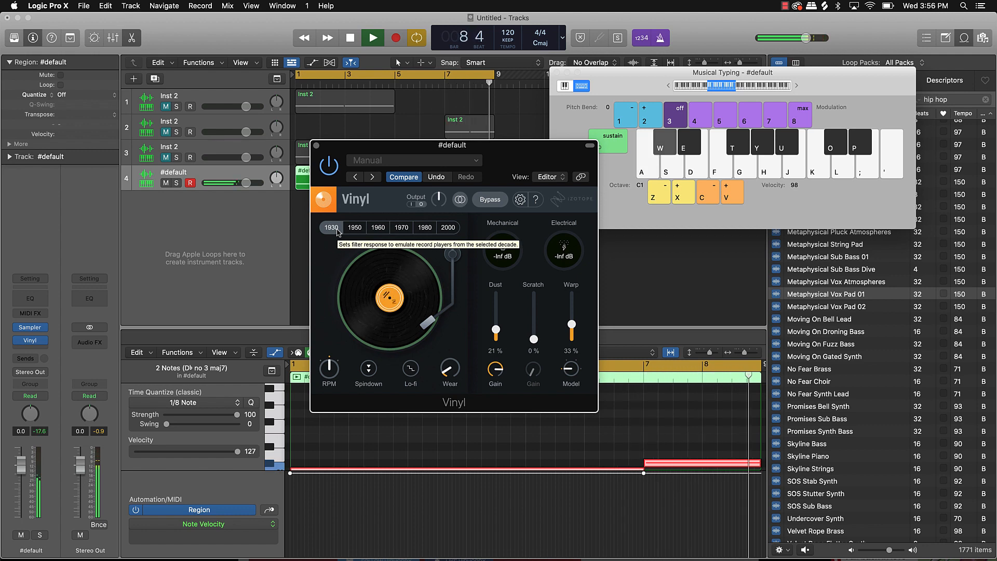
left_click(316, 146)
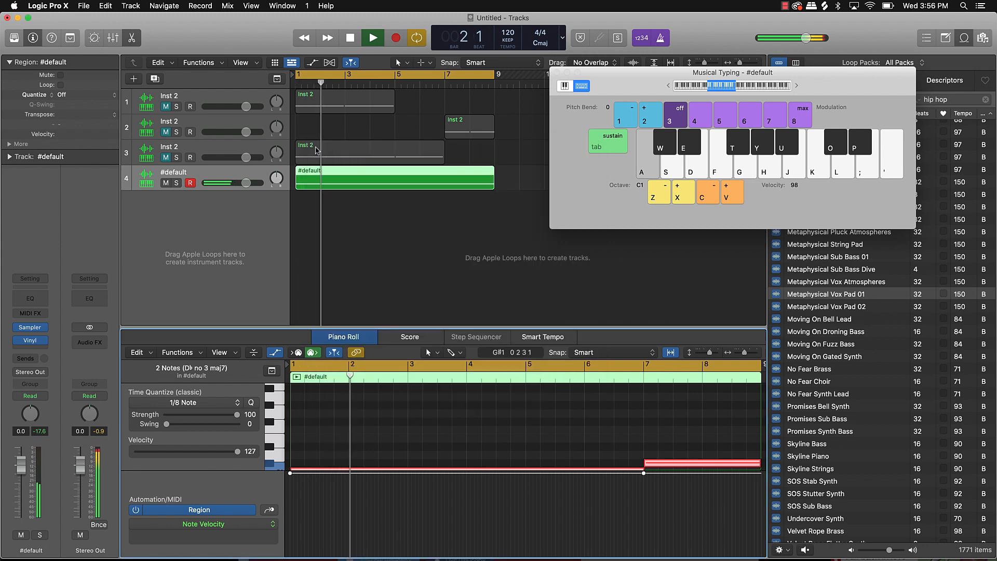
Add ValhallaRoom after Vinyl on track 4 with Mix 16.6%, Predelay 2.6 ms and High Cut 2300 Hz, and close its window.
left_click(43, 352)
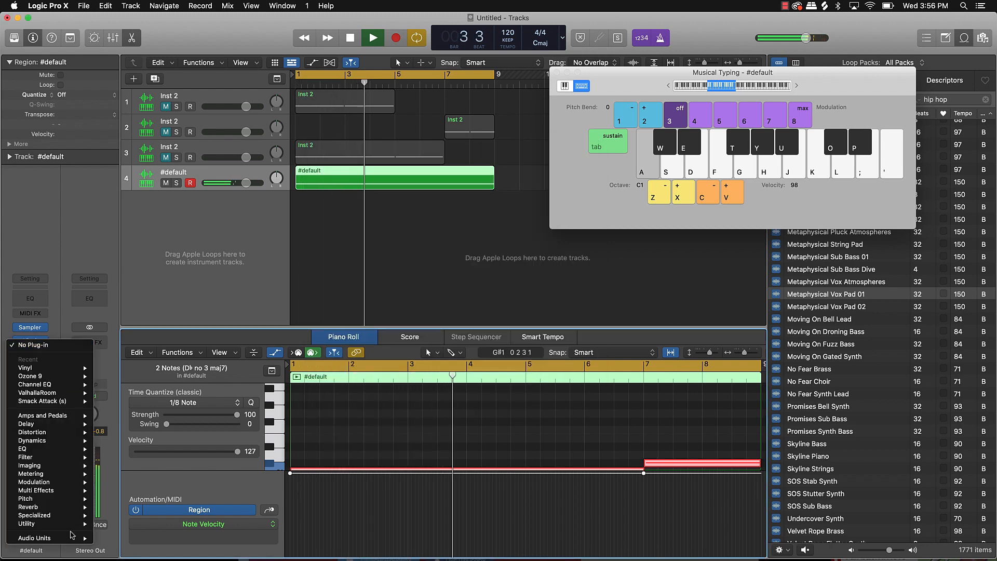
mouse_move(70, 542)
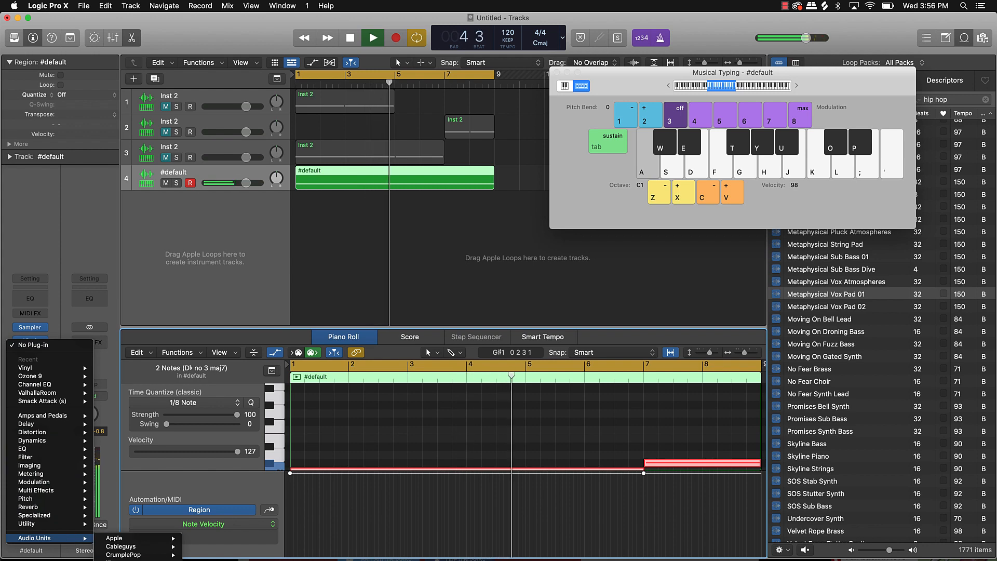
left_click(291, 559)
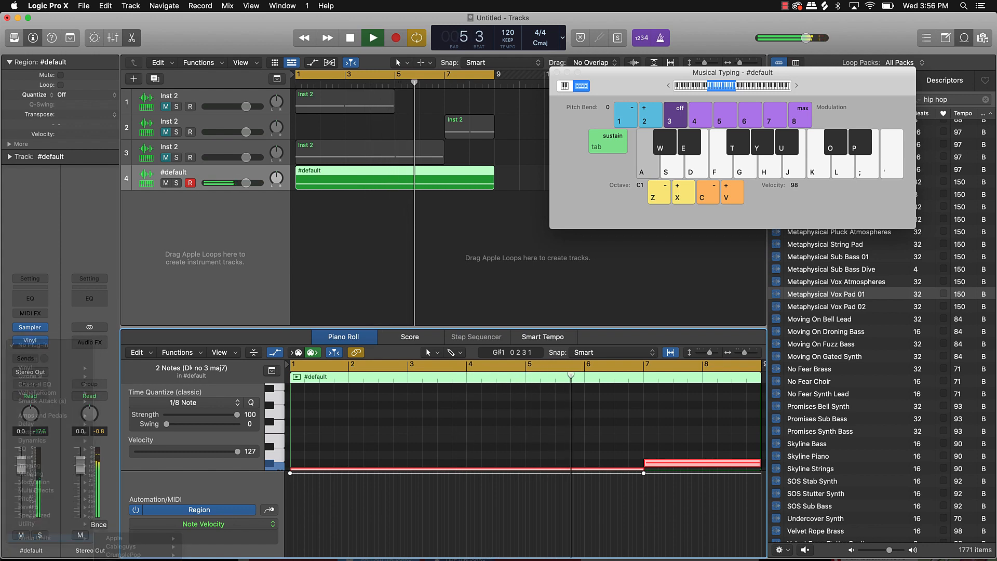
left_click_drag(401, 328, 382, 338)
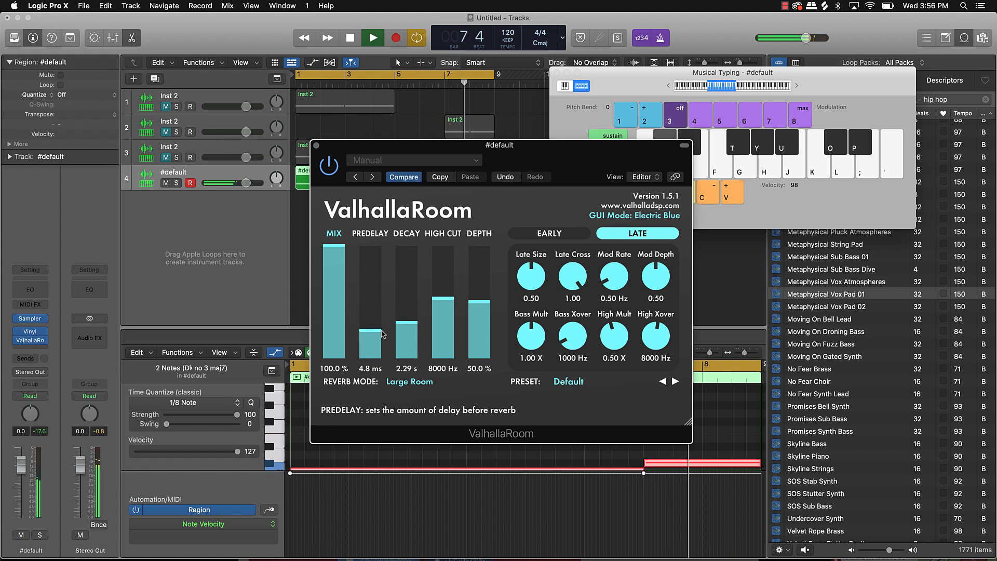
left_click_drag(334, 255, 342, 349)
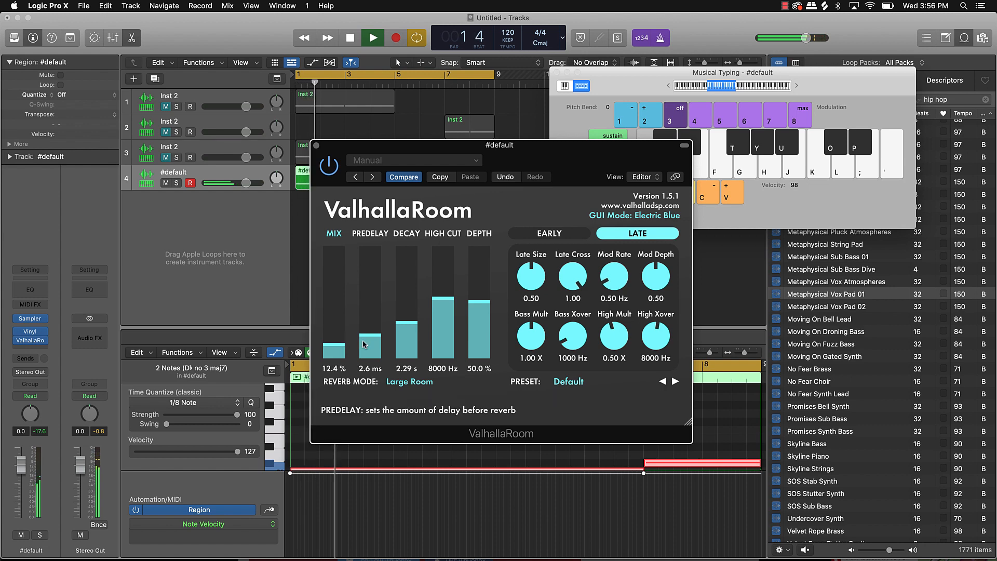
left_click_drag(443, 300, 452, 345)
left_click_drag(334, 348, 336, 343)
key("space")
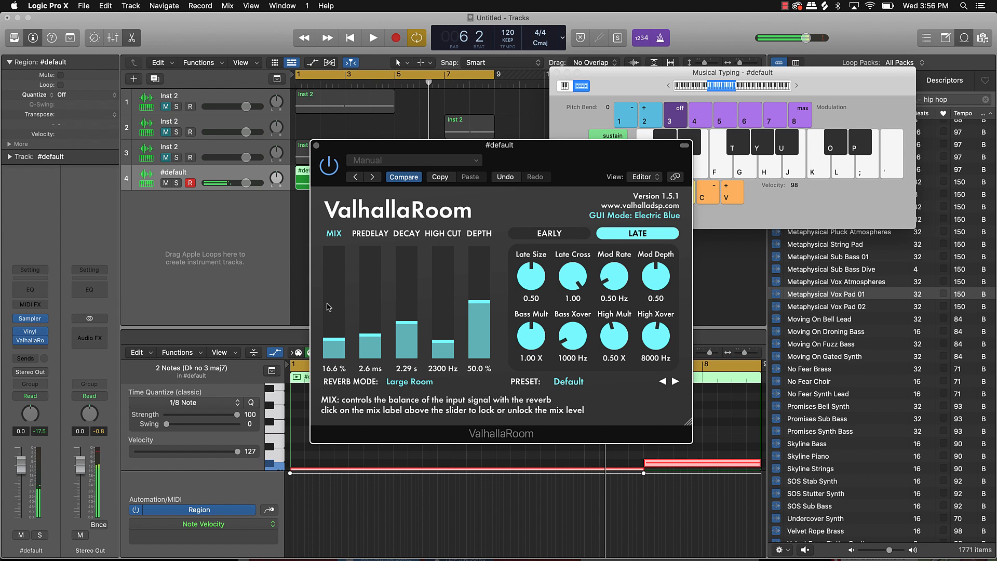
left_click(316, 146)
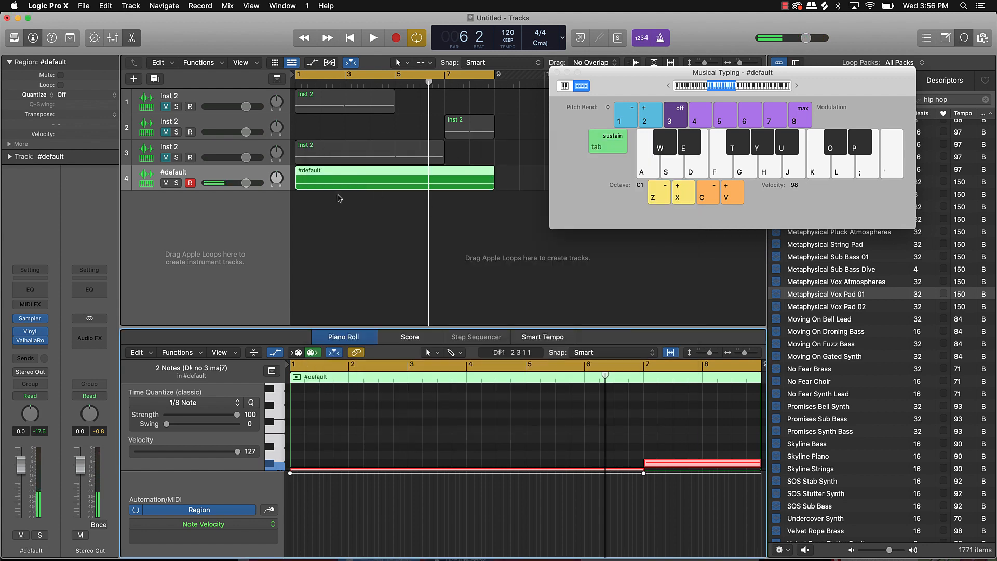
Create a new Quick Sampler (Original) track from the track 4 region.
left_click_drag(319, 187, 280, 207)
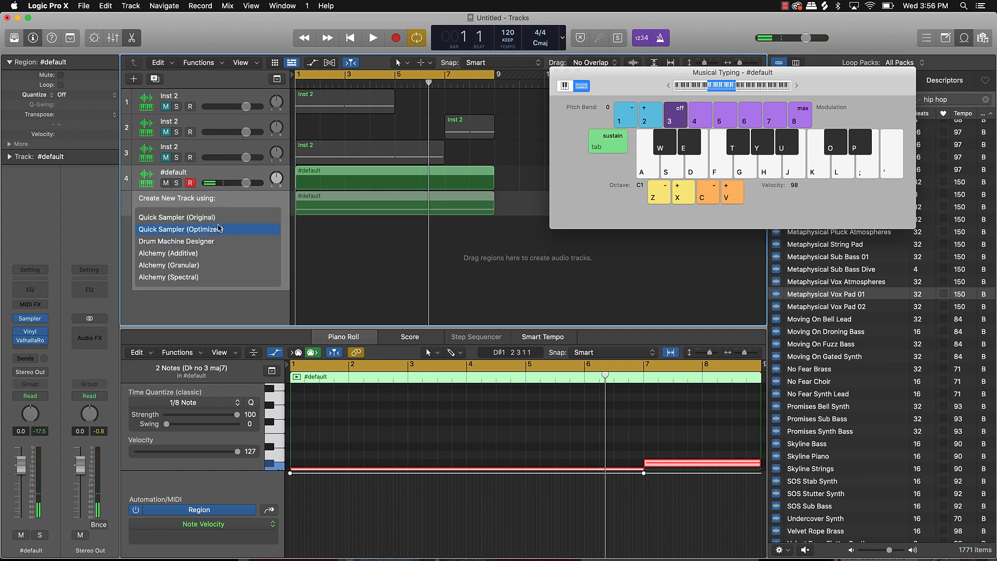
left_click_drag(207, 220, 207, 220)
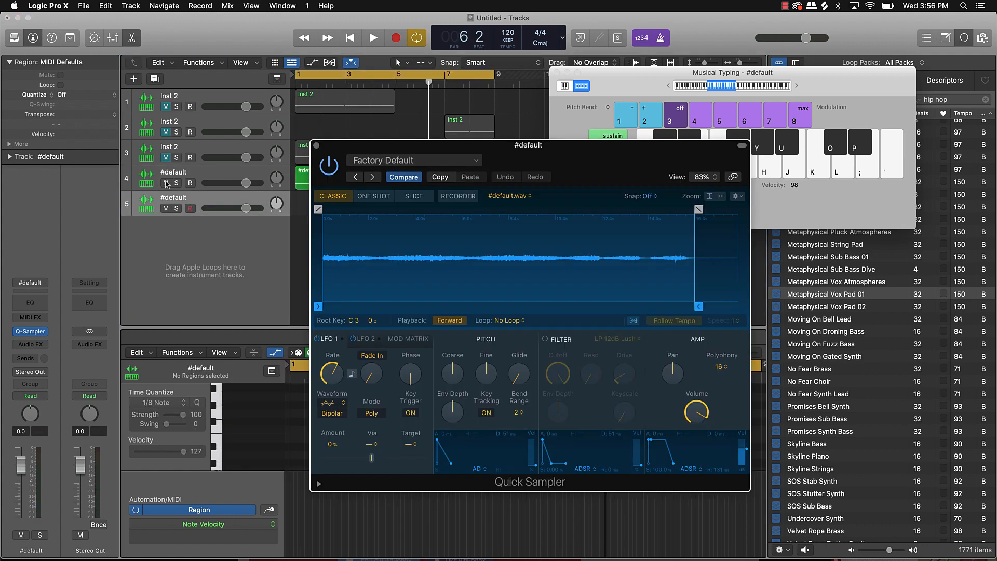
Mute track 4 and audition track 5's sample with Flex turned on, raising the Musical Typing octave to C2.
left_click(166, 183)
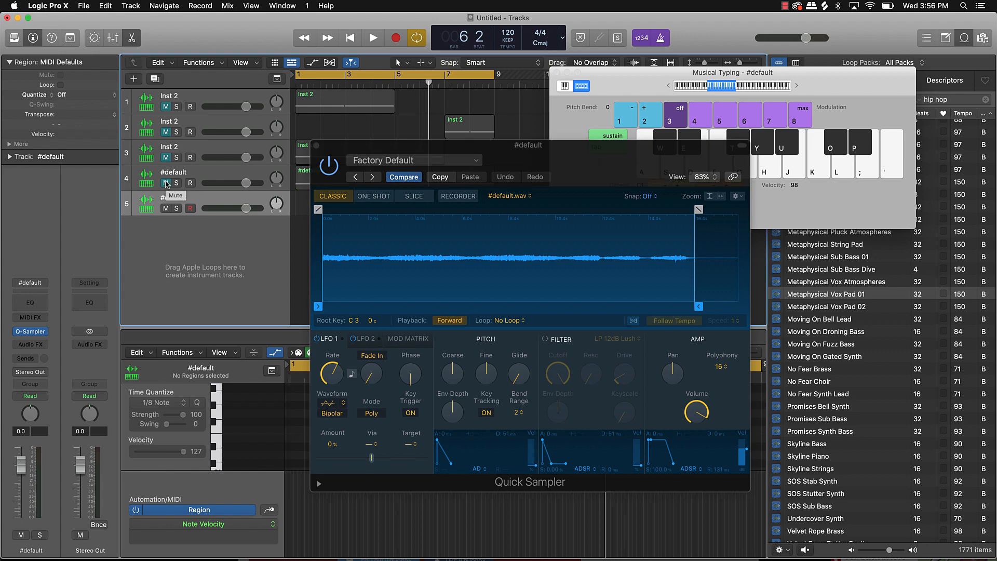
key("k")
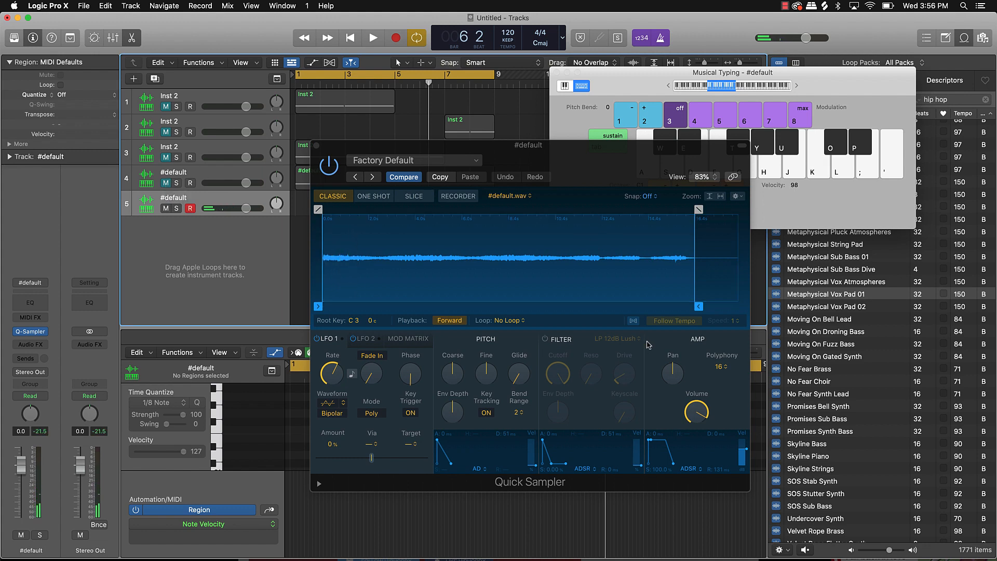
left_click(633, 321)
key("j")
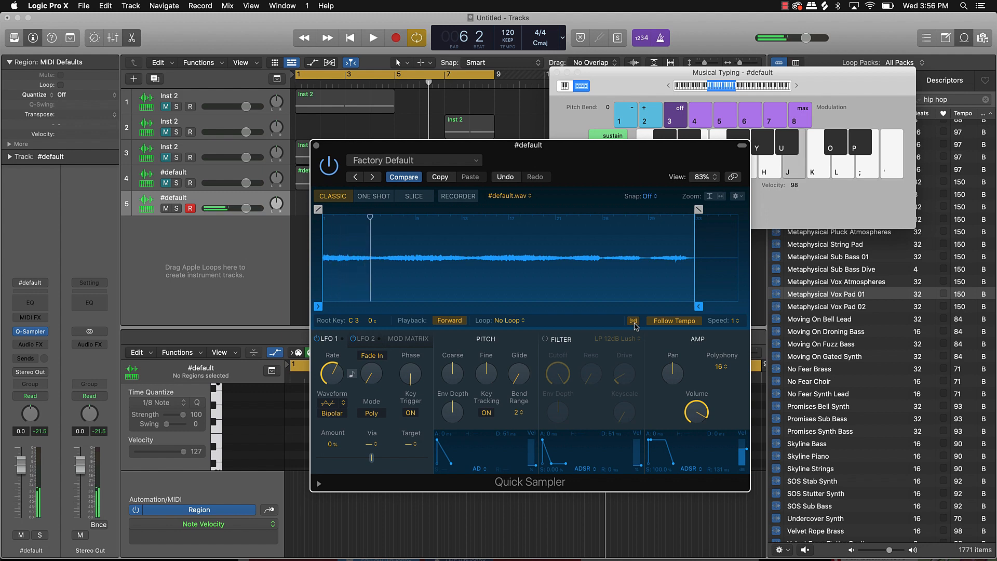
key("x")
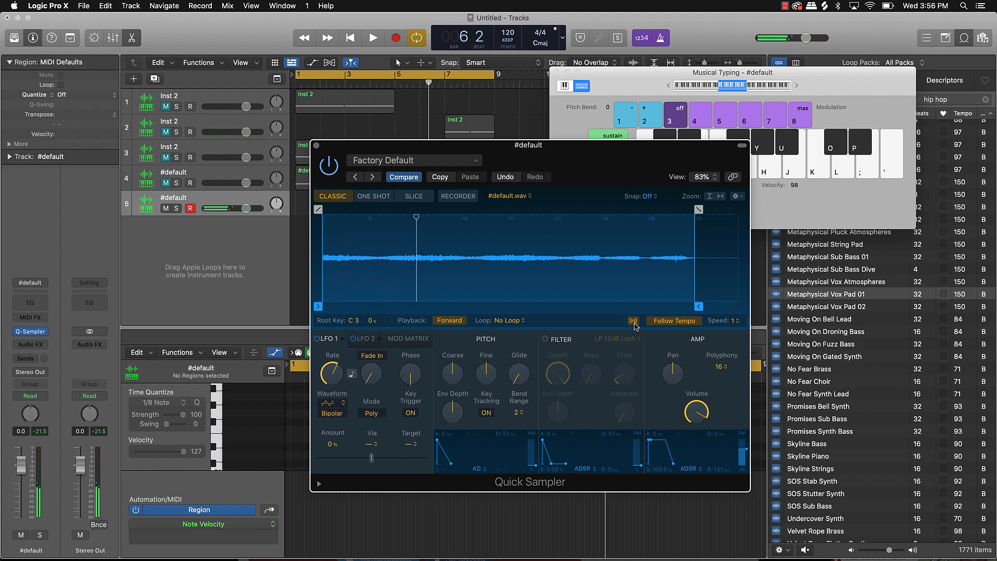
key("j")
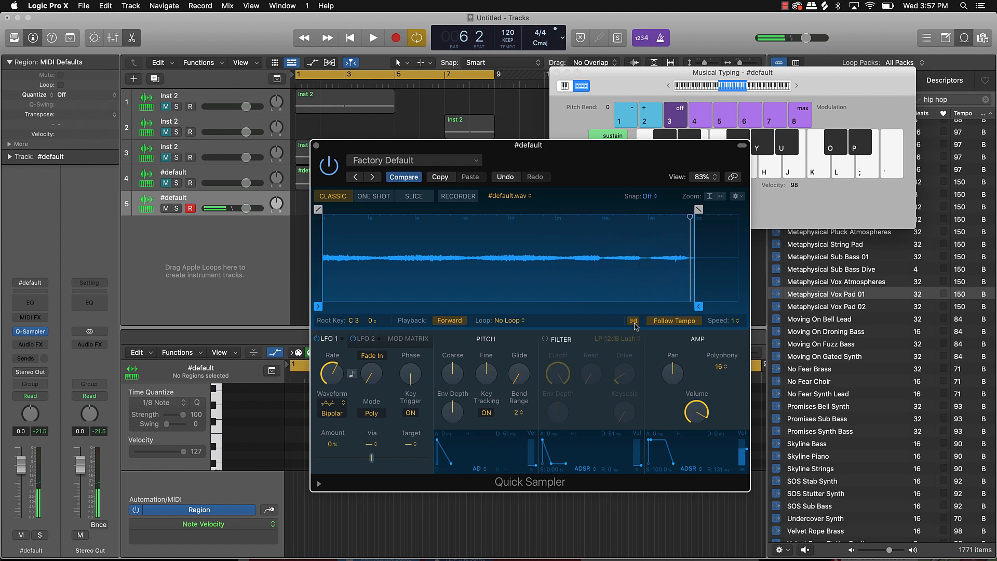
Record one held B2 note across the eight-bar cycle on track 5 and close the Quick Sampler window.
key("r")
key("j")
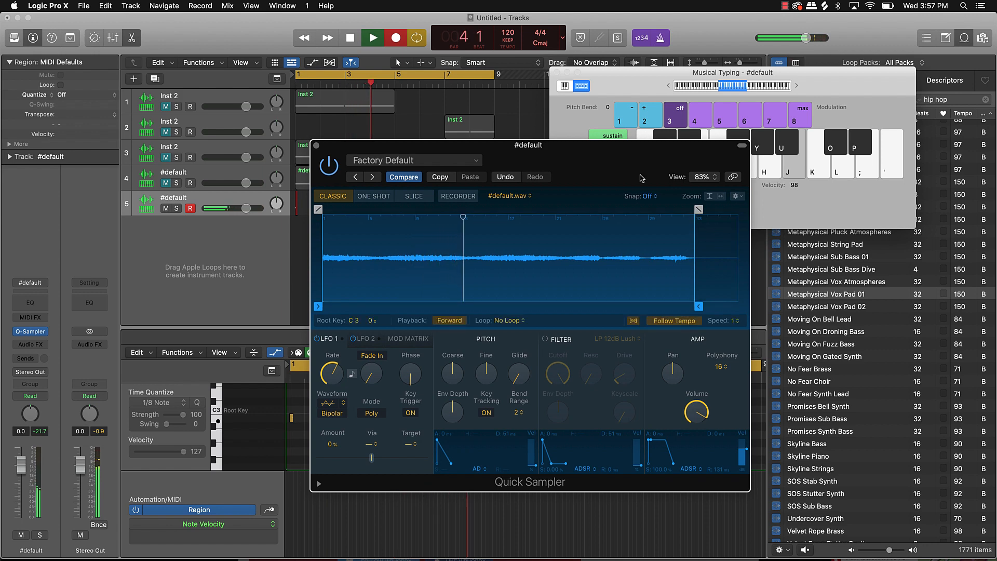
left_click_drag(630, 166, 602, 260)
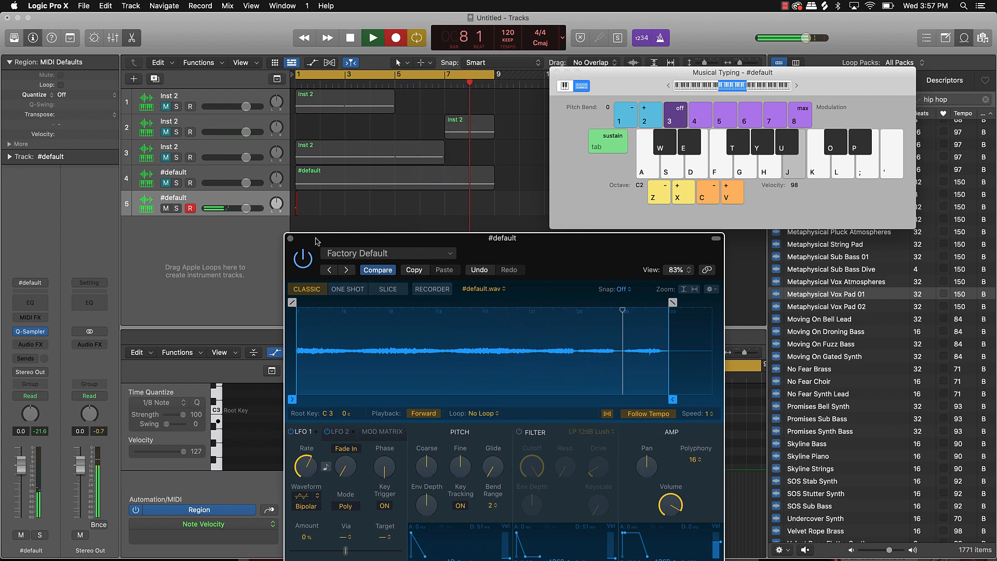
key("space")
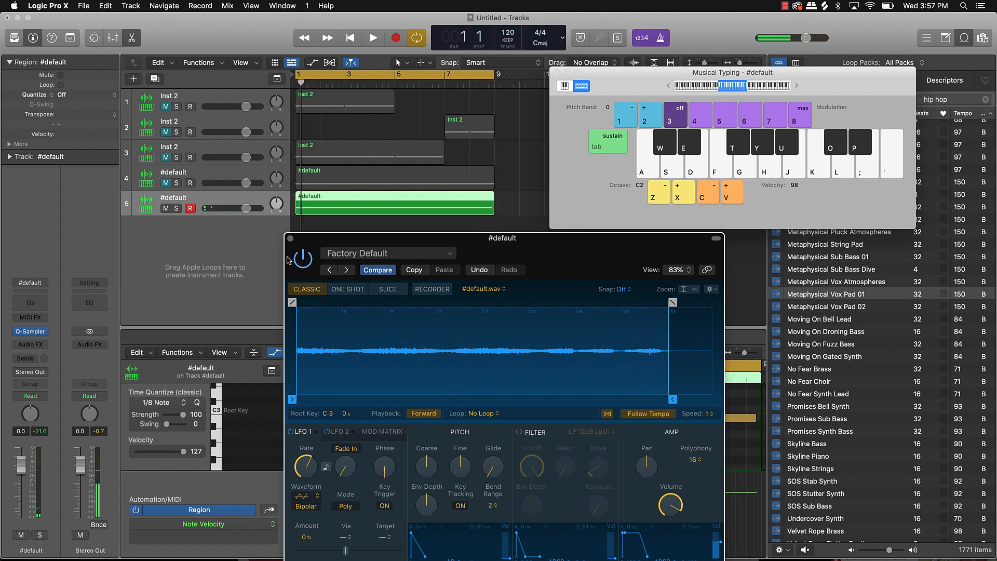
left_click(290, 239)
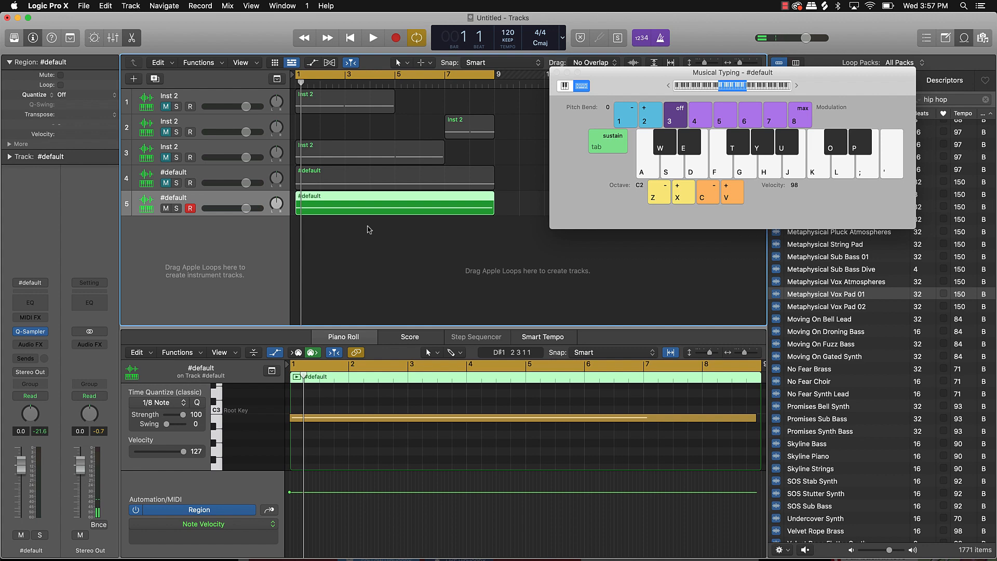
Open the track 5 region in the Piano Roll and select its recorded note.
double_click(373, 207)
double_click(373, 208)
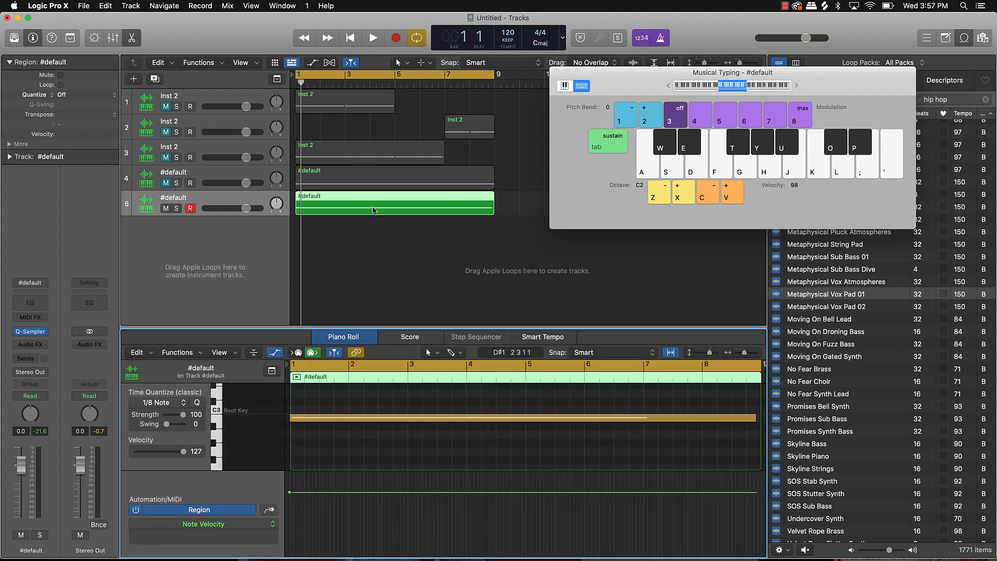
key("super+a")
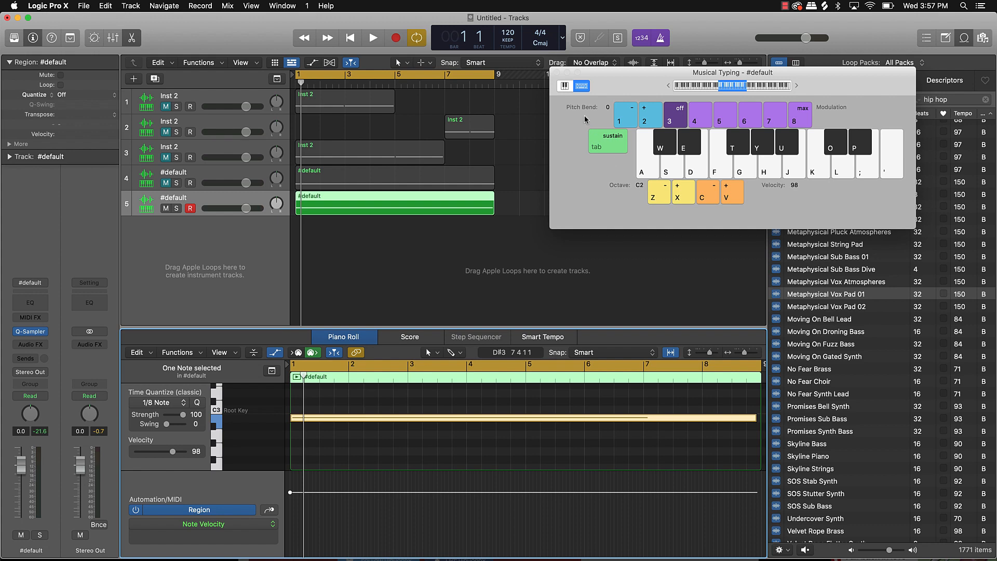
Close Musical Typing and the Loop Browser, and add one software instrument track with Quick Sampler (Single Sample).
left_click(556, 72)
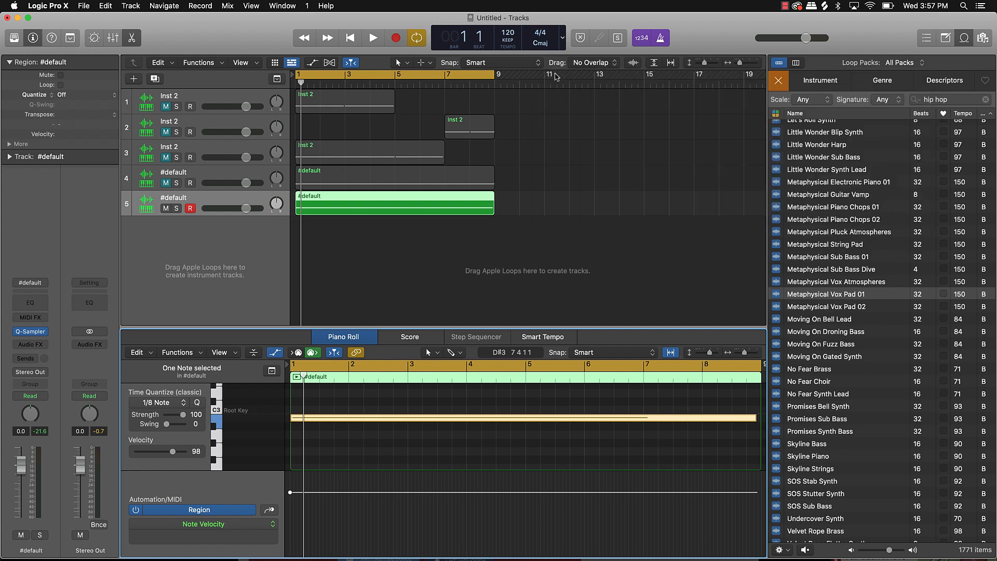
left_click(967, 41)
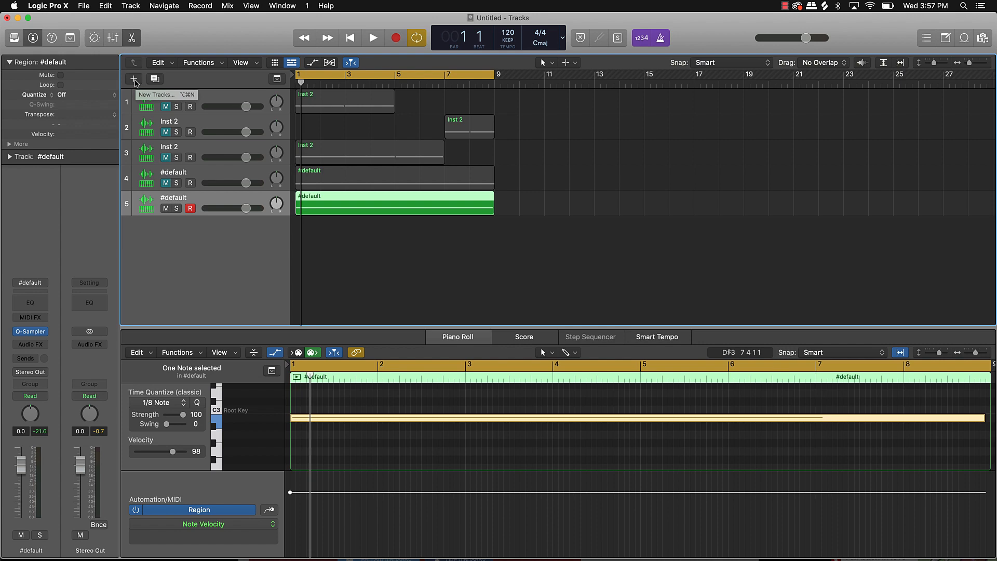
left_click(134, 80)
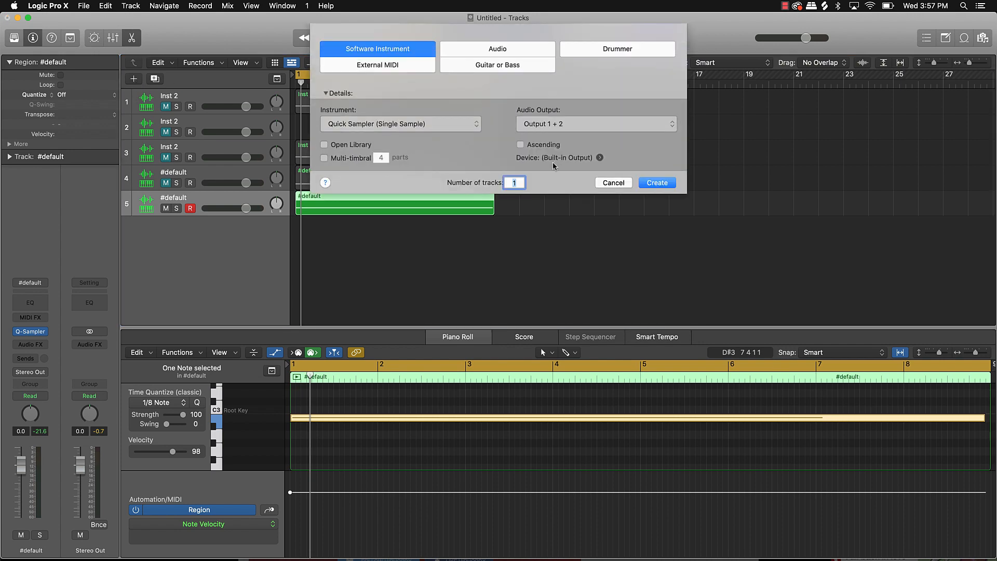
left_click(668, 185)
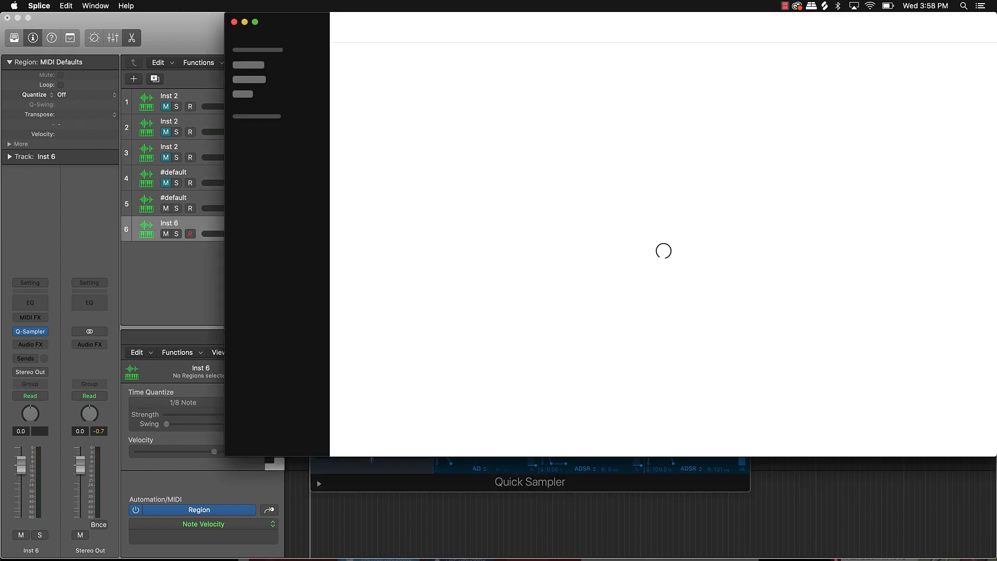
Switch to Splice, search the sounds for "bass" and preview SNS_TD_upright_bass_single_D.wav.
left_click(428, 24)
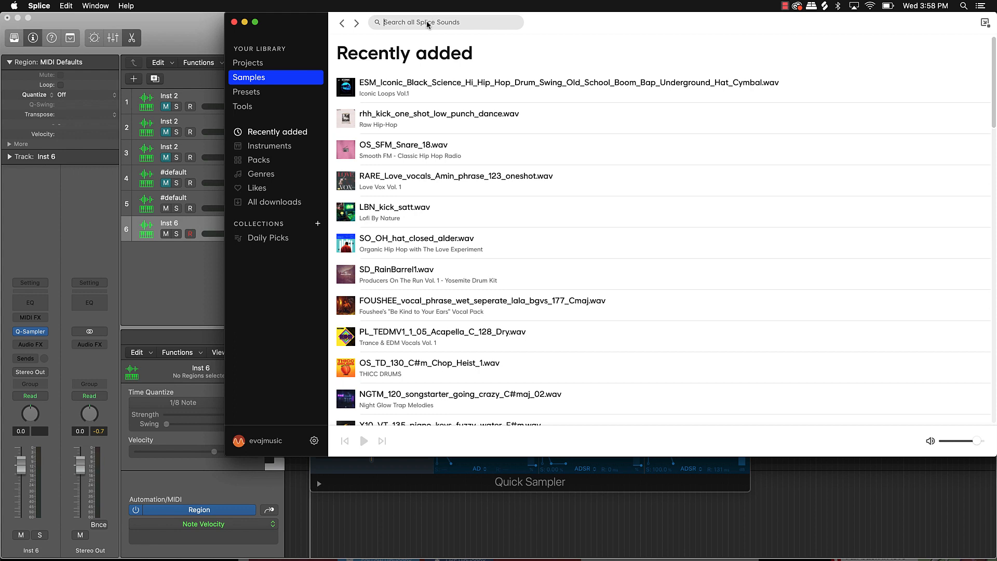
key("Return")
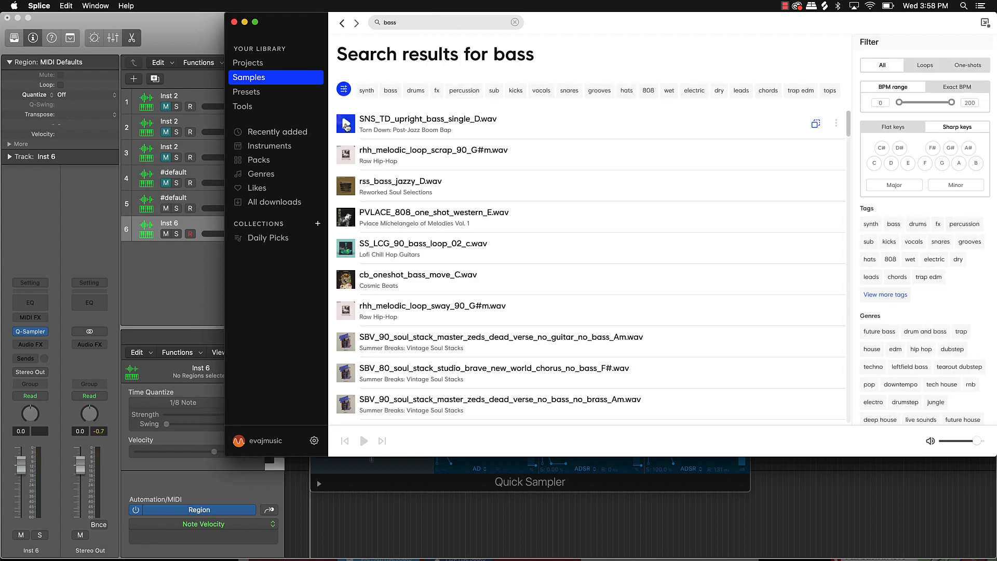
left_click(346, 131)
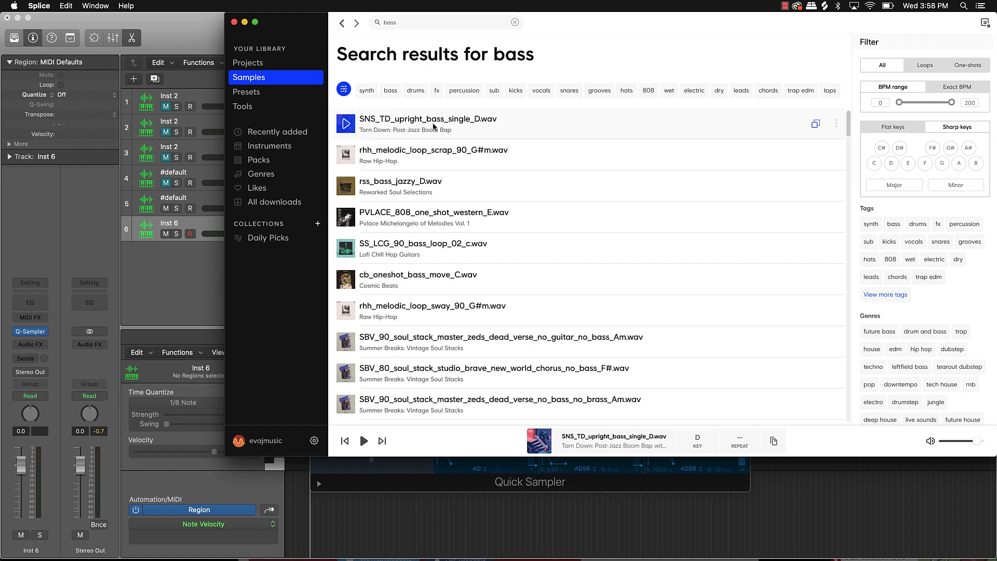
Load SNS_TD_upright_bass_single_D.wav from Splice into track 6's Quick Sampler and minimize Splice.
left_click_drag(326, 24, 611, 3)
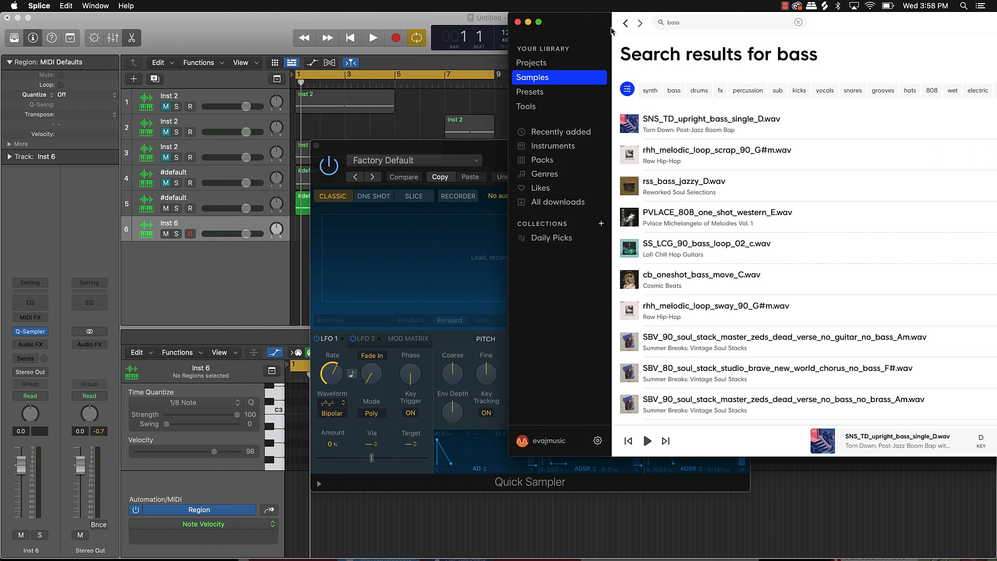
left_click_drag(683, 127, 411, 261)
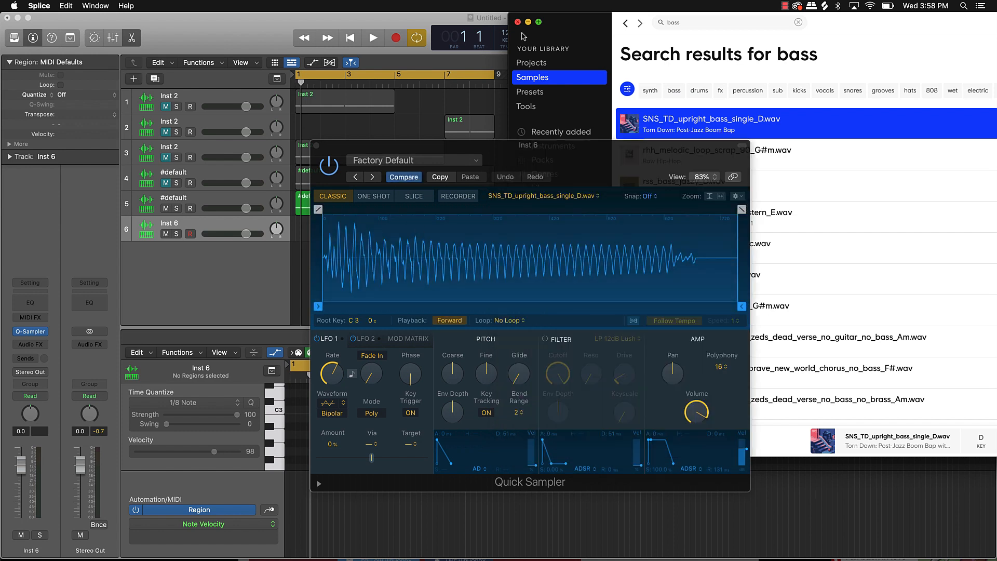
left_click(529, 23)
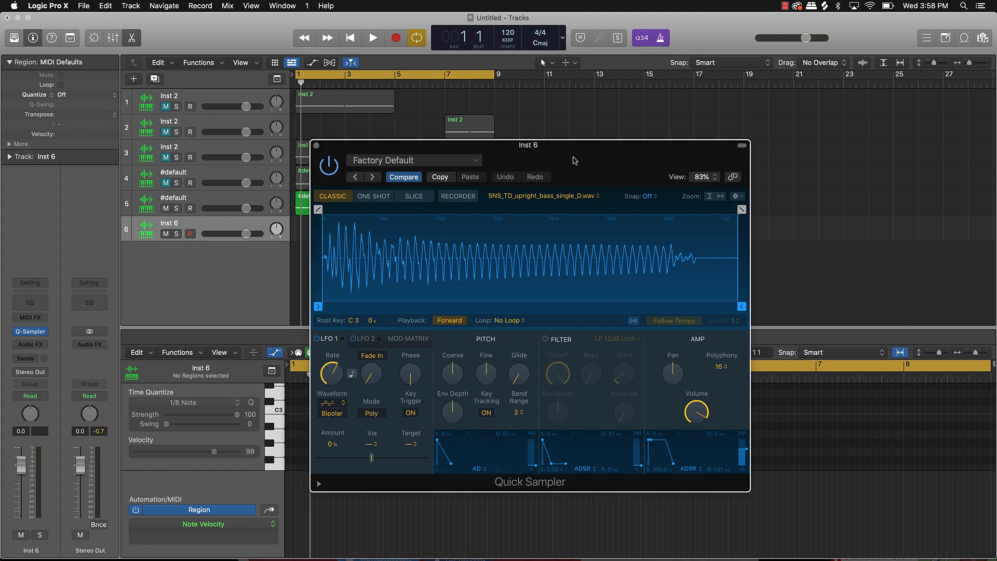
Move the Quick Sampler window off the track regions and audition the upright bass sample with Musical Typing.
left_click_drag(574, 161, 804, 108)
key("super+k")
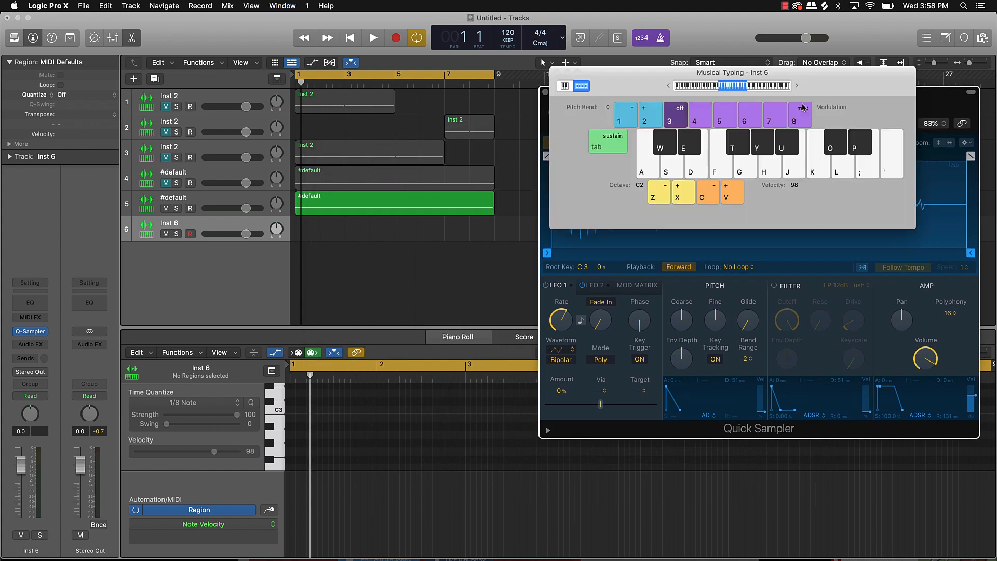
key("k")
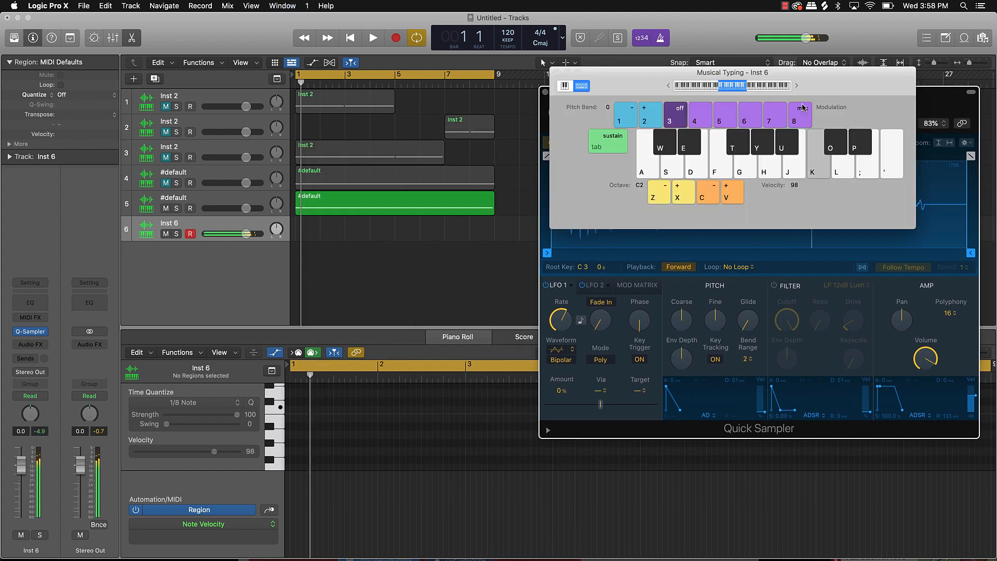
key("o")
Play the project from bar 1 and rehearse a bass line over it on track 6 with Musical Typing, then stop playback.
key("space")
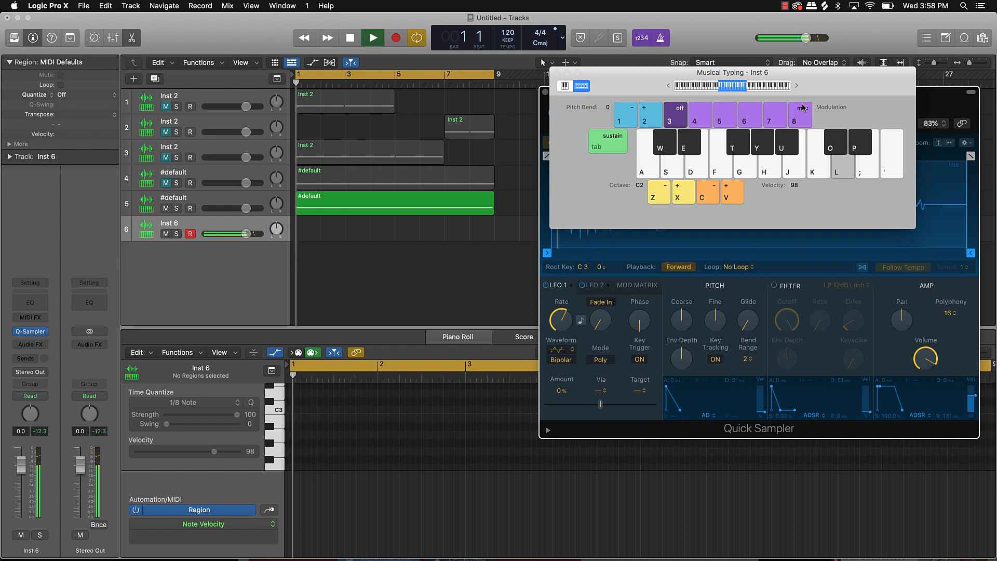
key("j")
key("g")
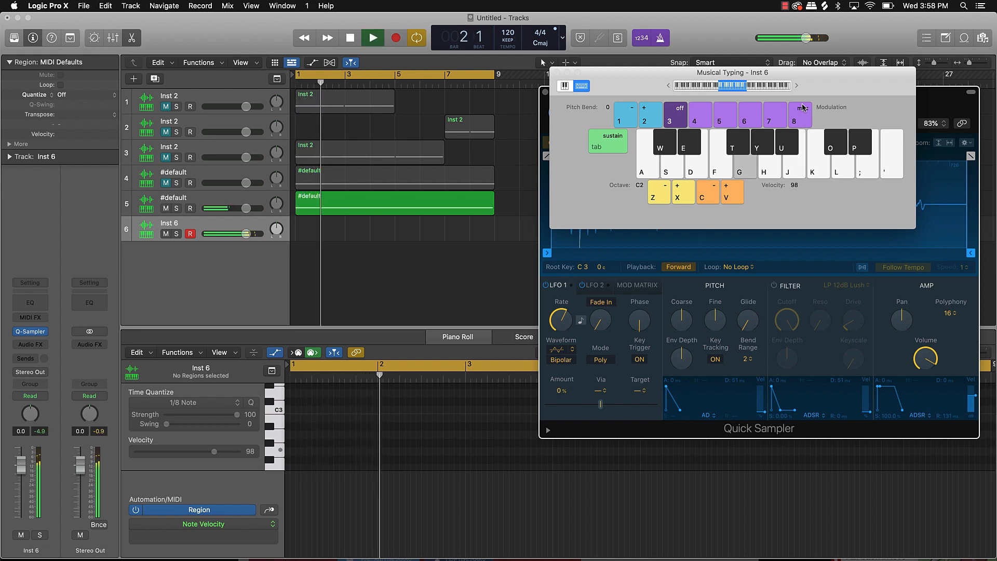
key("g")
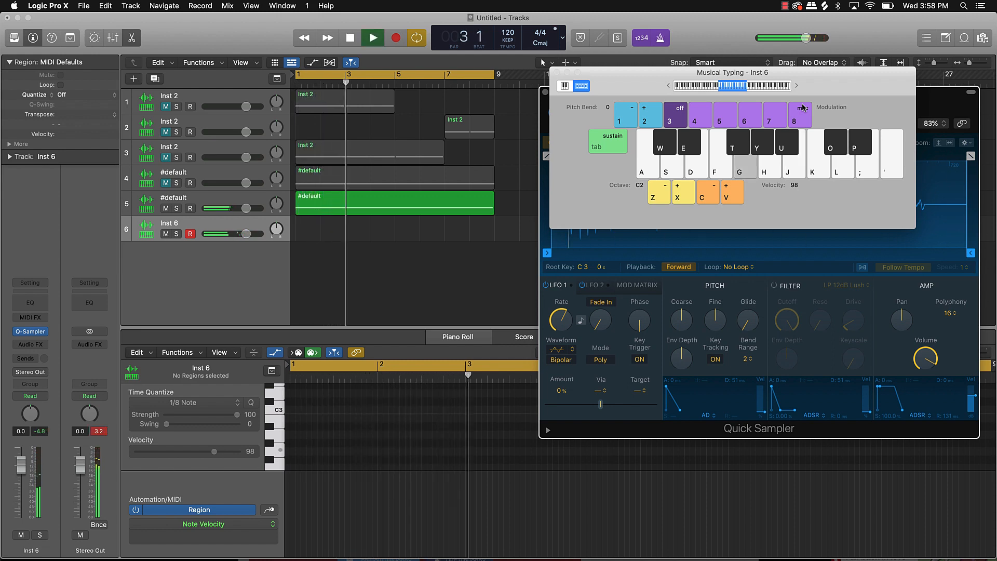
key("g")
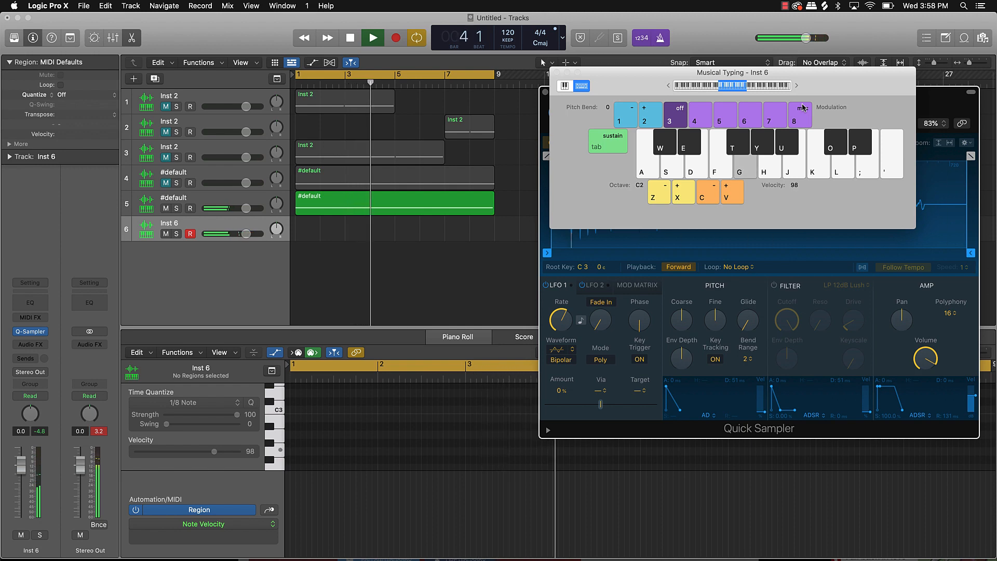
key("j")
key("l")
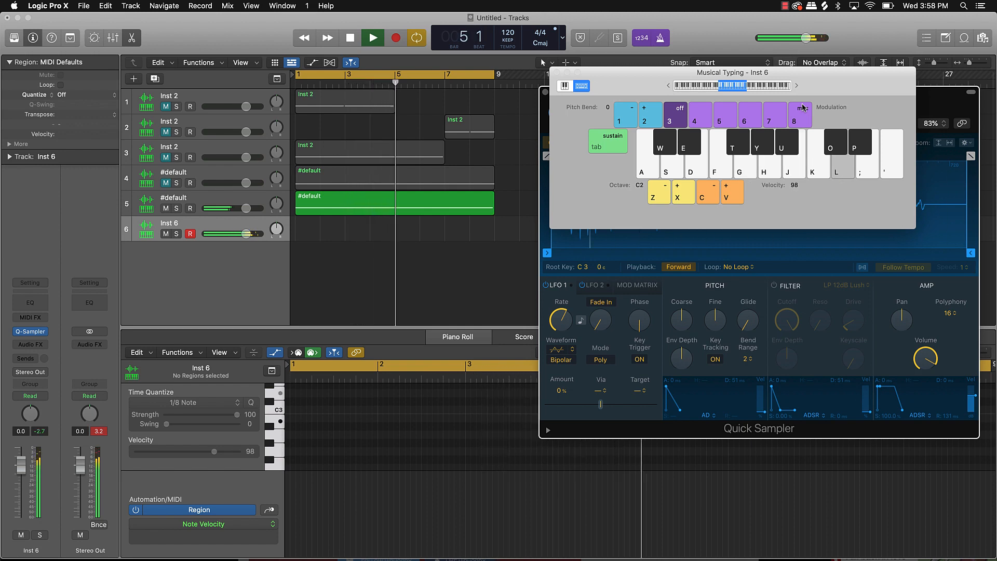
key("g")
key("s")
key("d")
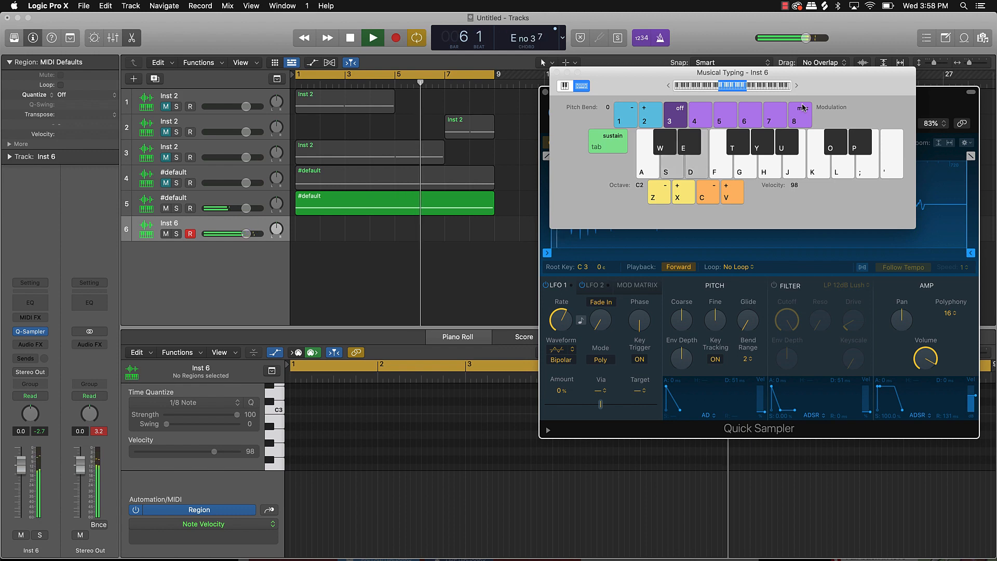
key("s")
key("d")
key("g")
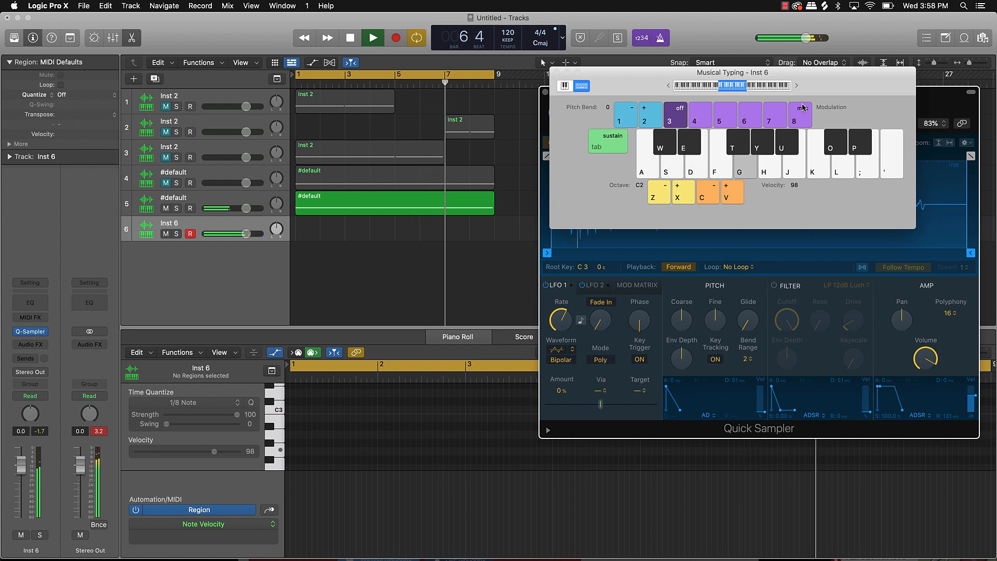
key("e")
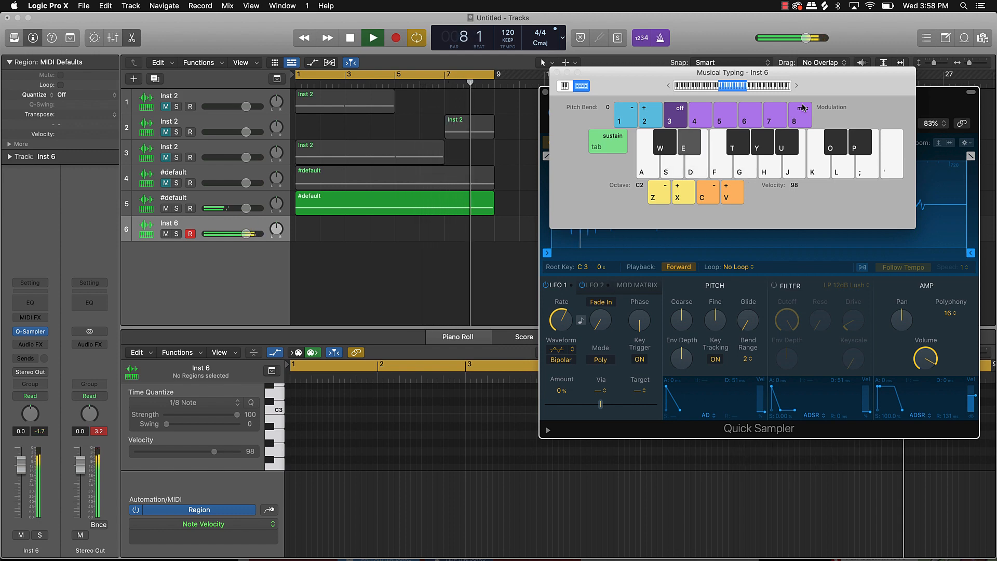
key("s")
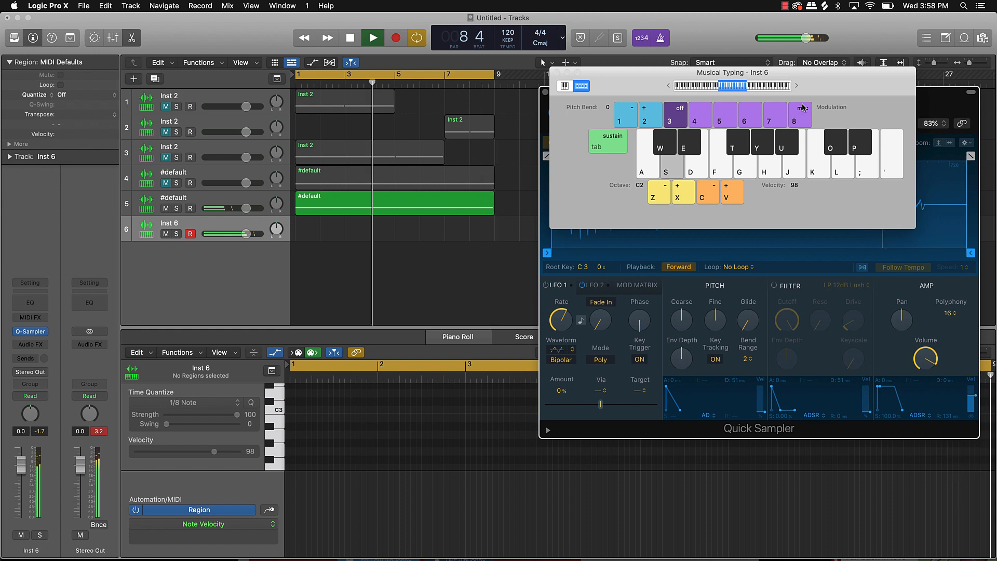
key("l")
key("e")
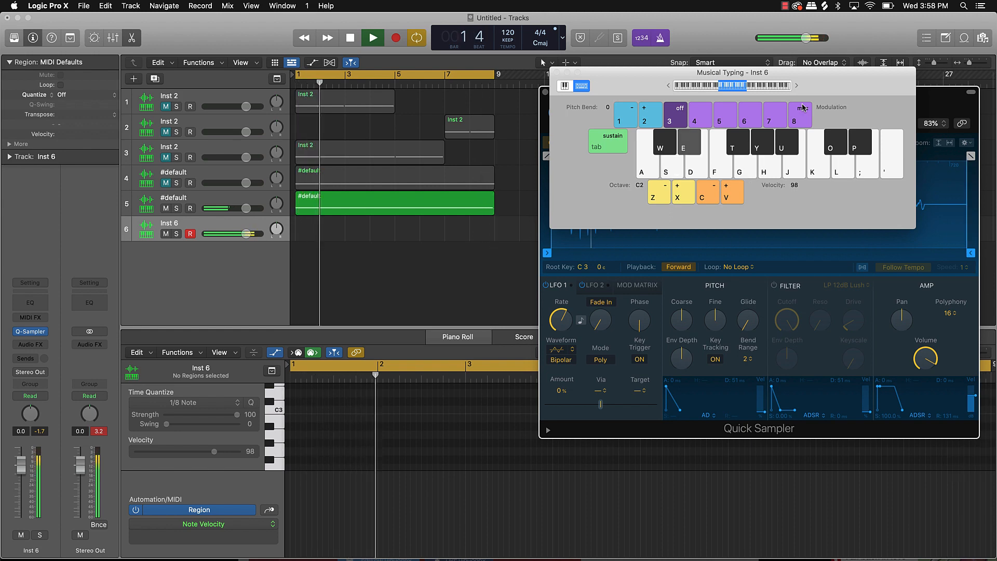
key("g")
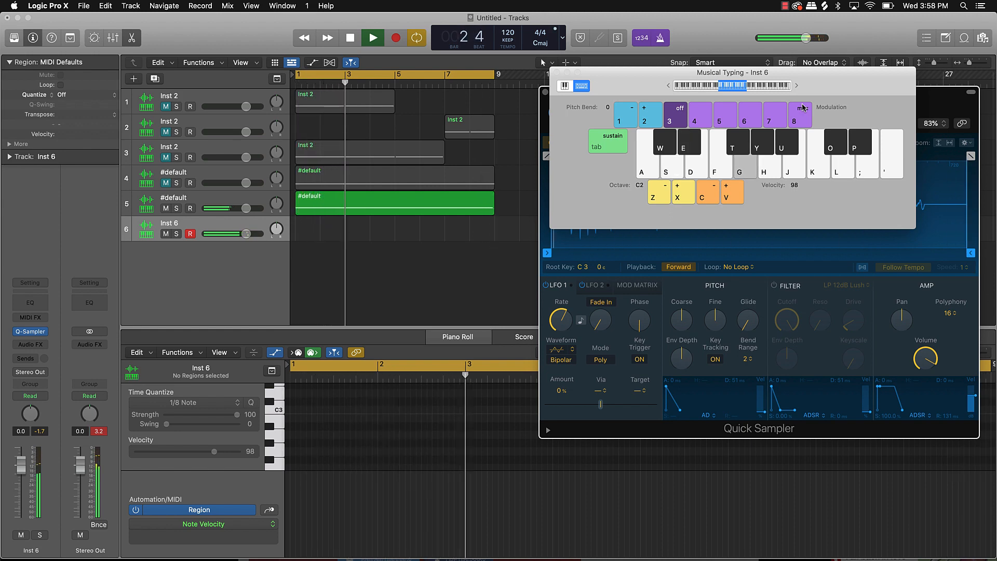
key("l")
key("e")
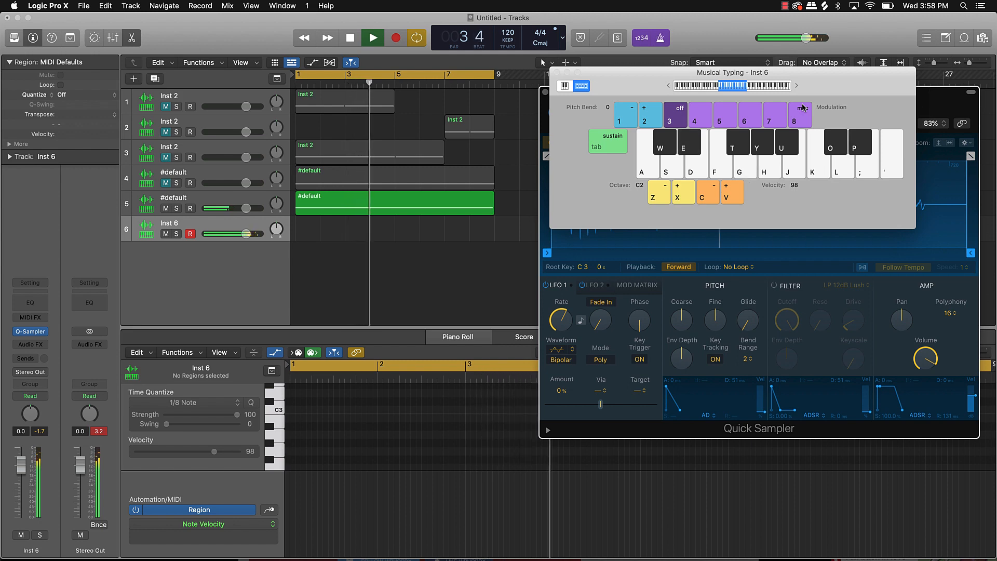
key("e")
key("space")
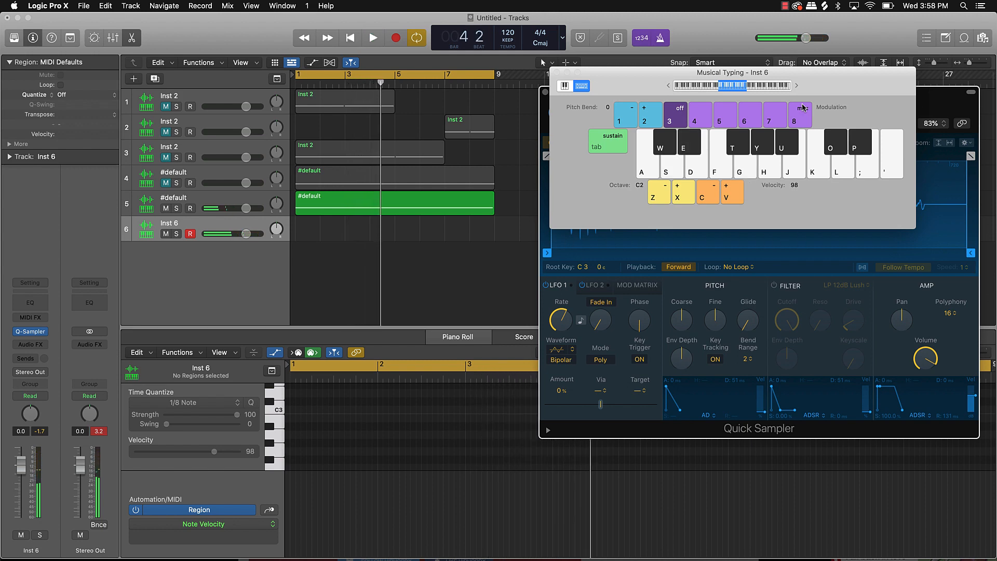
Practise the bass line's notes on track 6 with Musical Typing while playback is stopped.
key("e")
key("s")
key("e")
key("g")
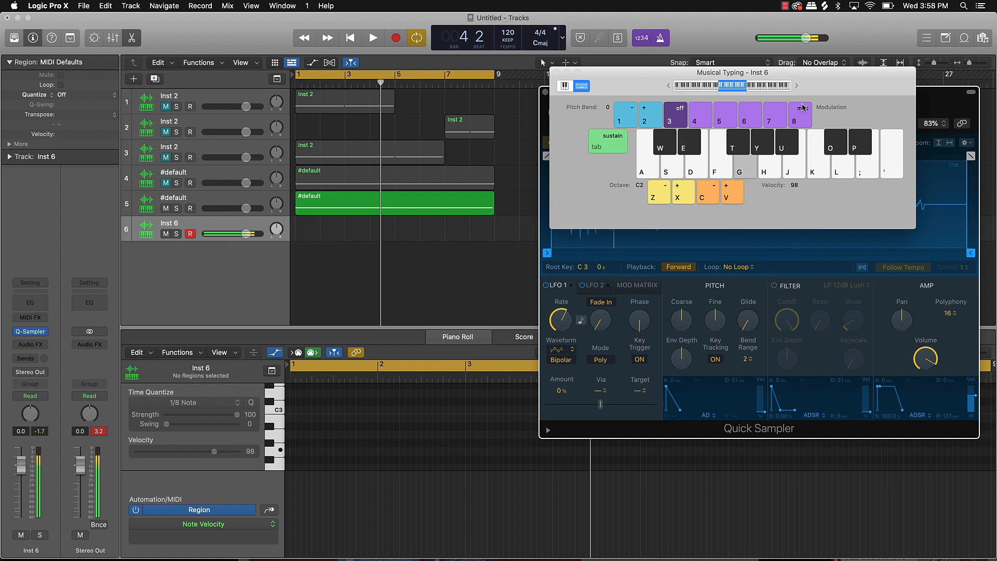
key("l")
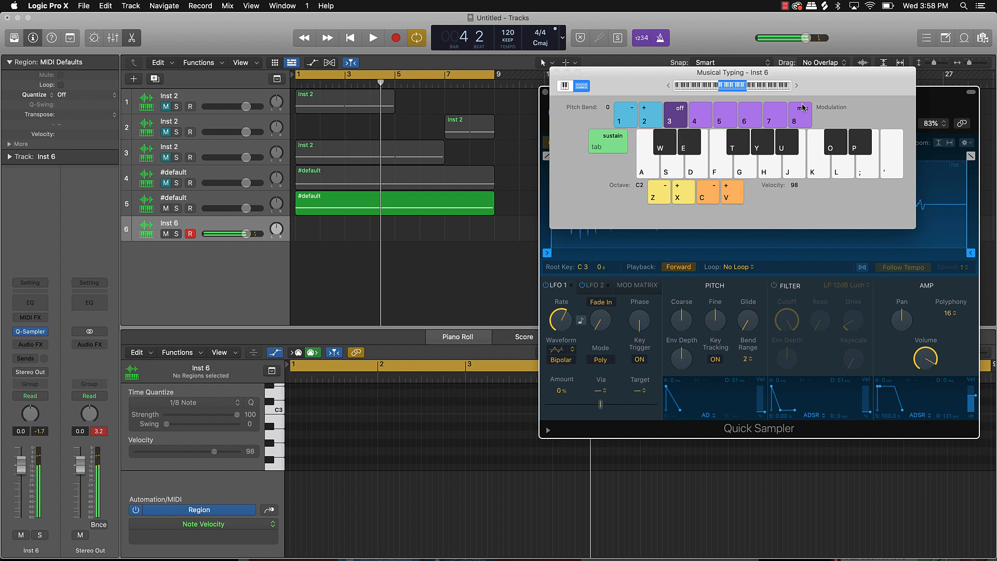
key("g")
key("e")
key("s")
key("e")
key("l")
key("o")
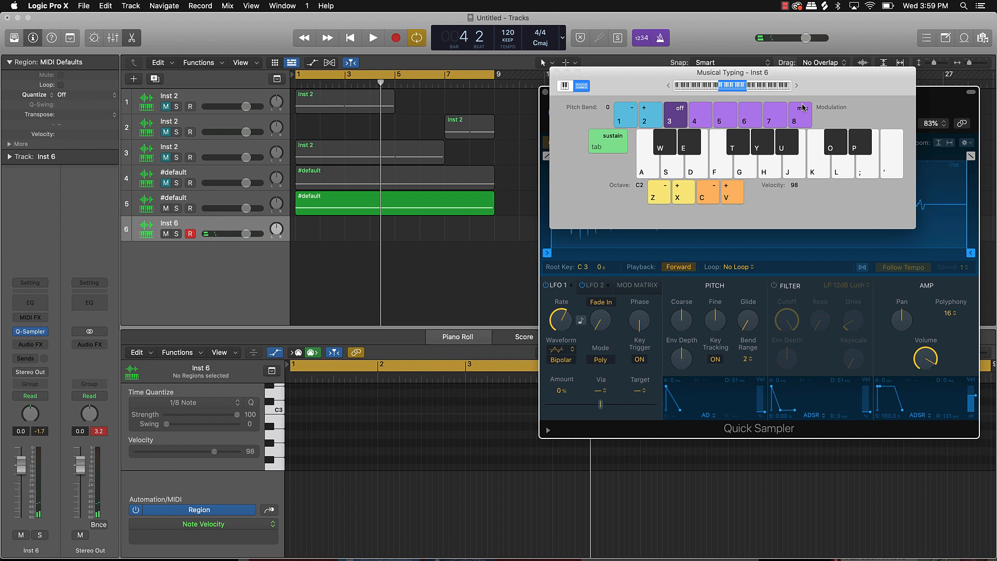
Record an upright bass line on track 6 across the 8-bar cycle with Musical Typing, then stop recording.
key("r")
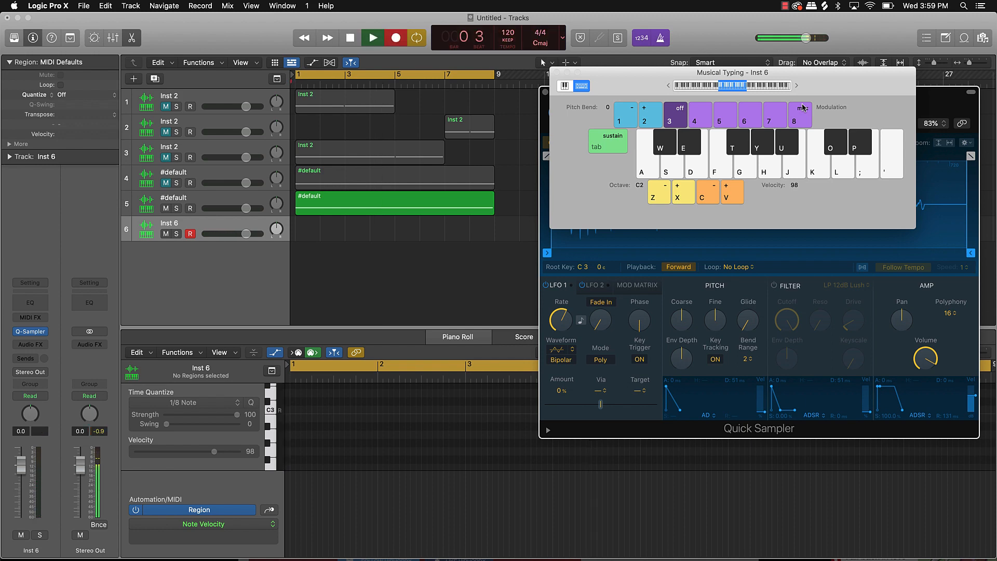
key("o")
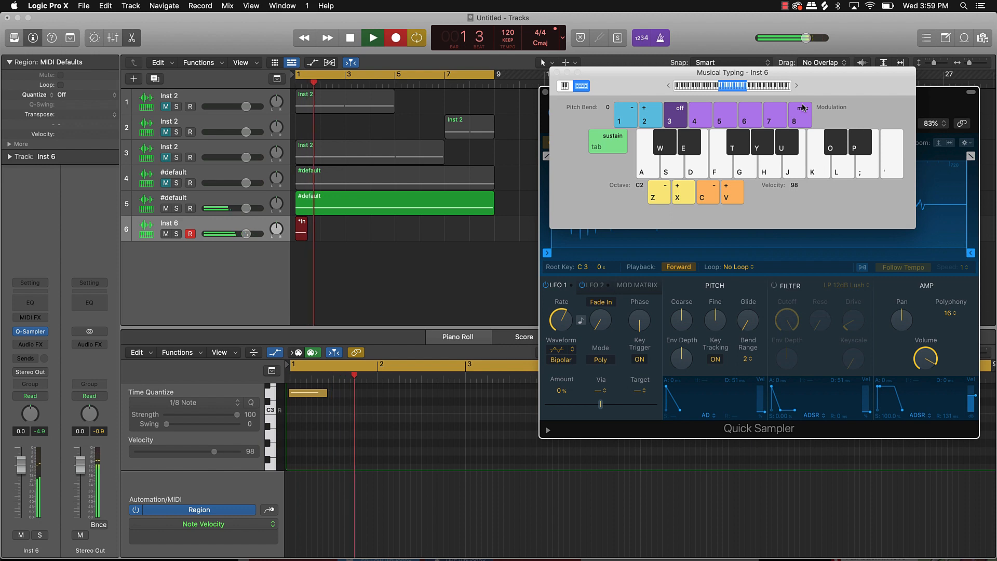
key("e")
key("w")
key("e")
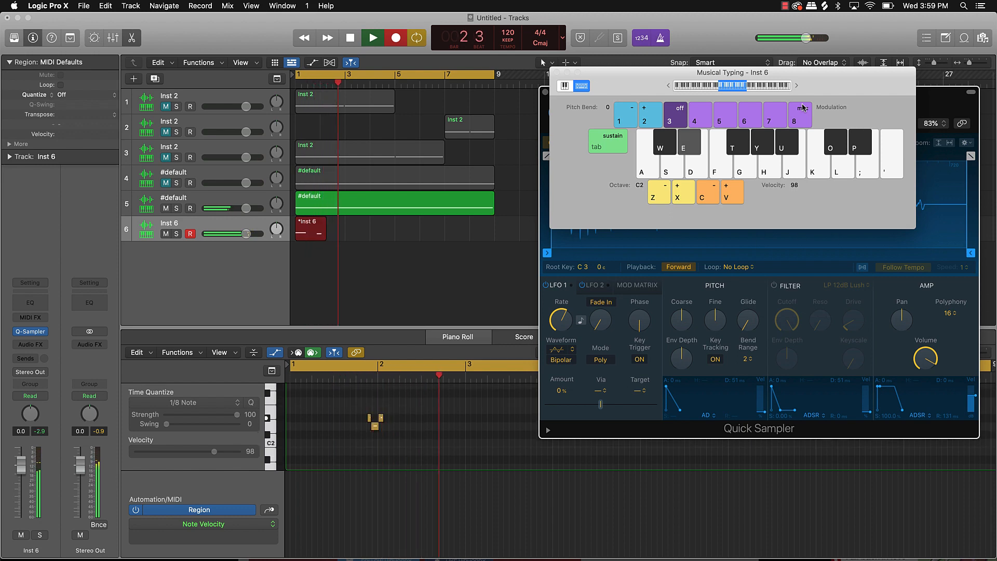
key("t")
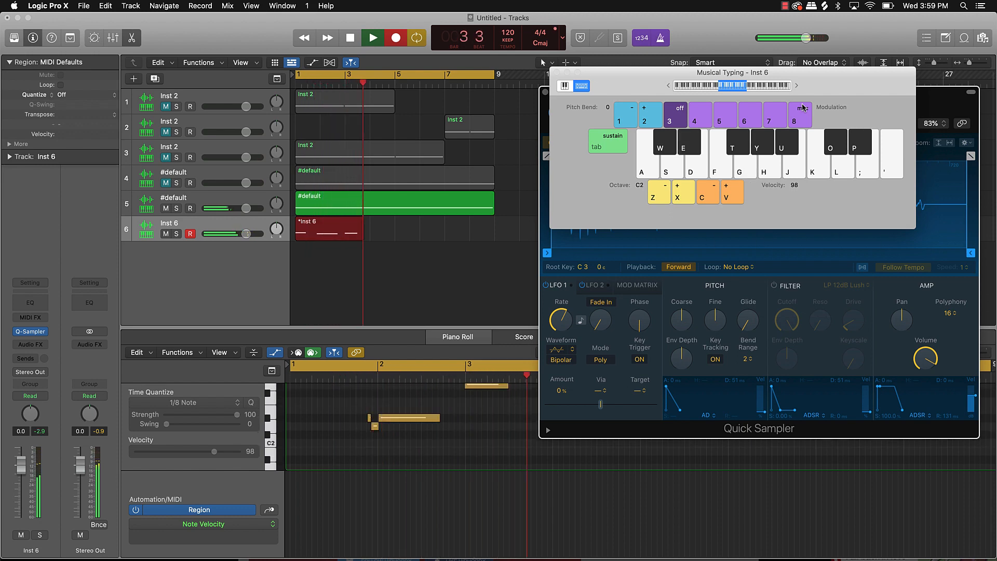
key("s")
key("e")
key("e")
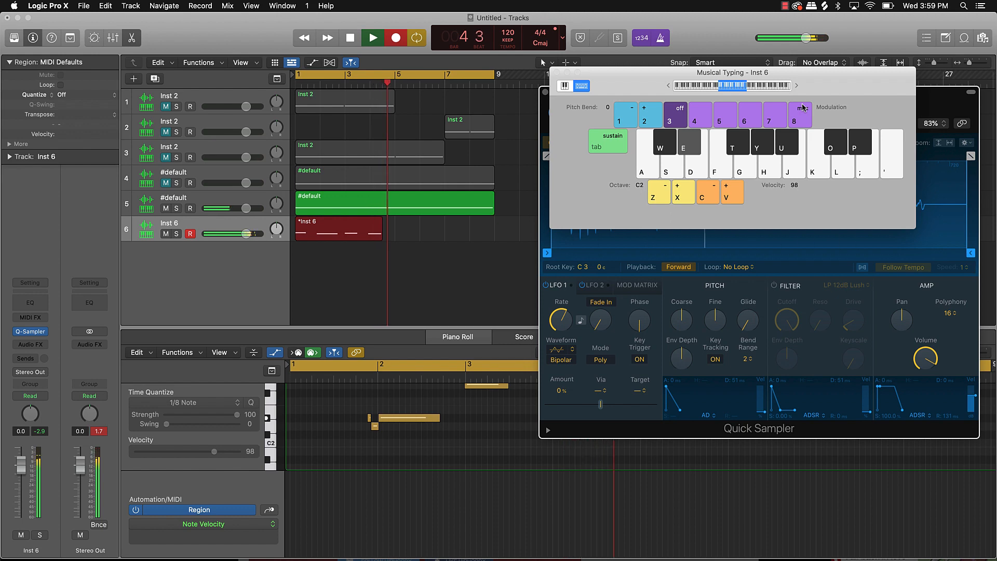
key("o")
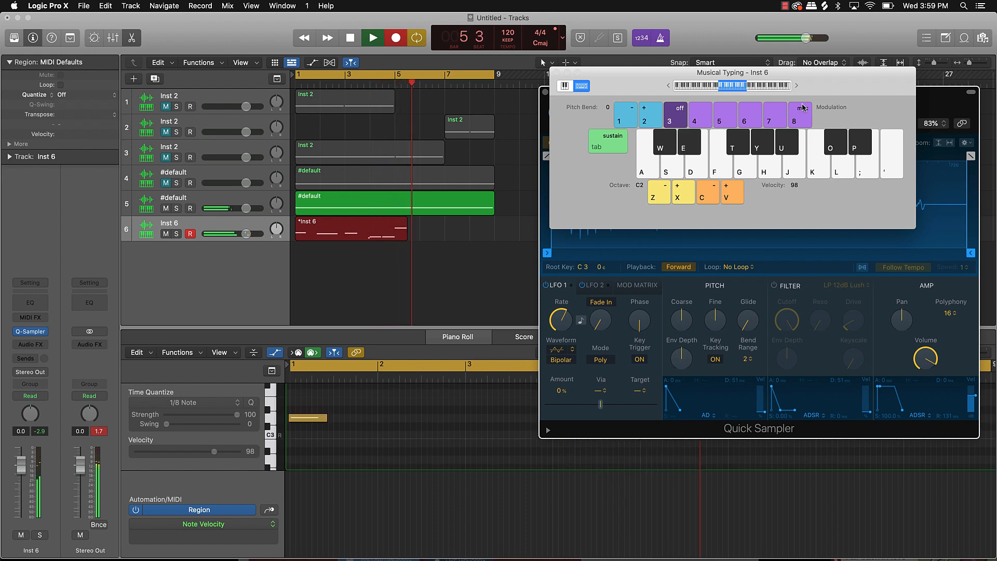
key("s")
key("e")
key("e")
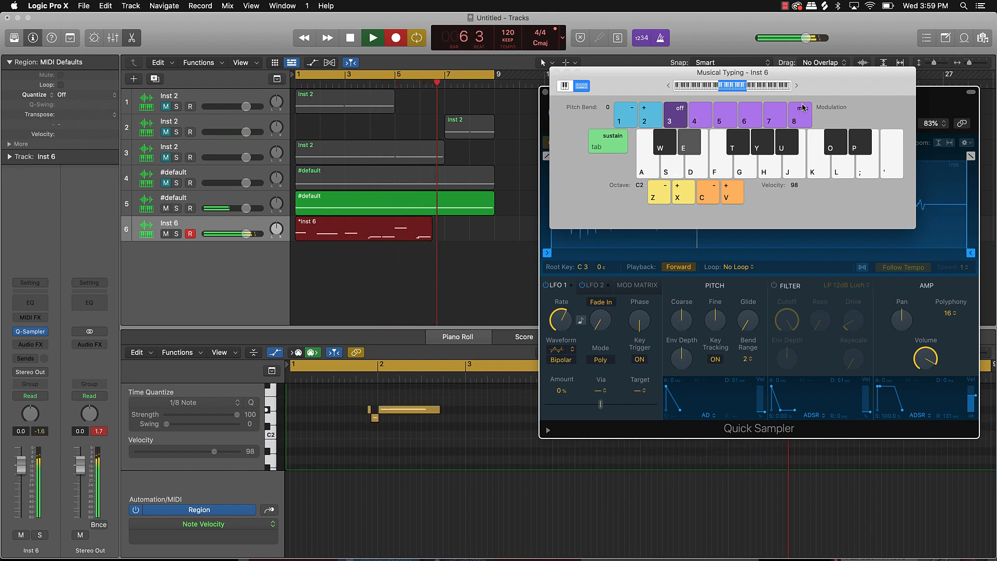
key("g")
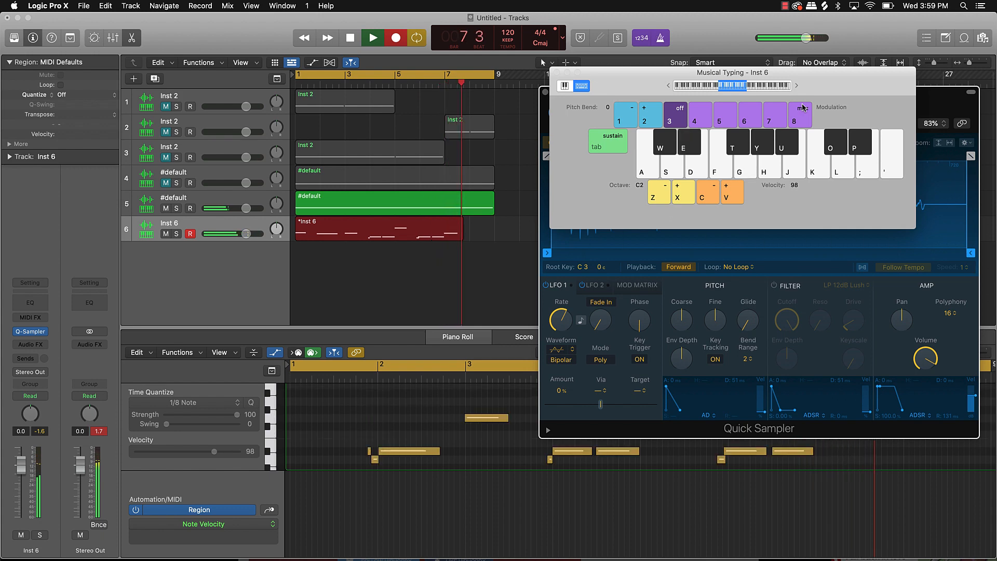
key("e")
key("g")
key("g")
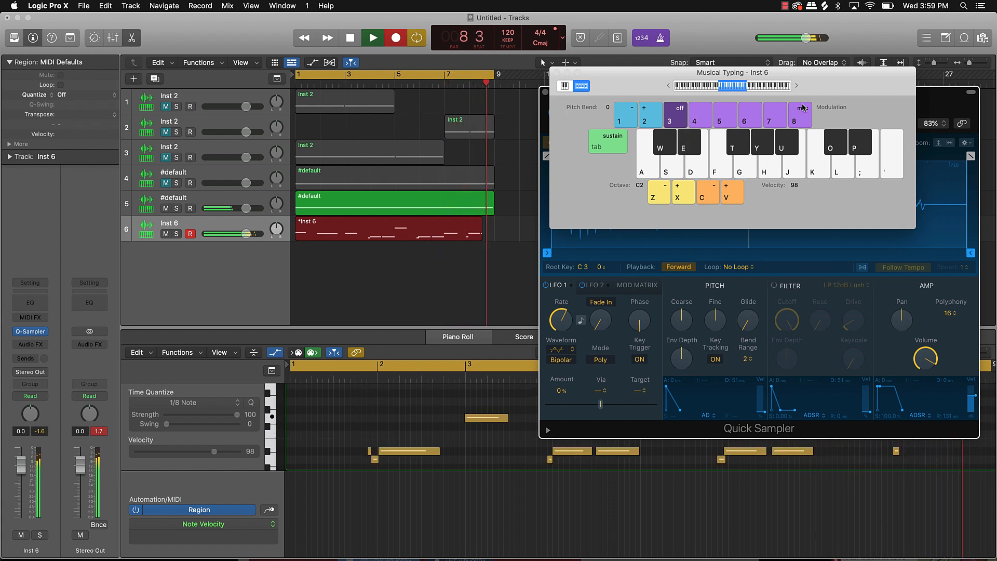
key("g")
key("space")
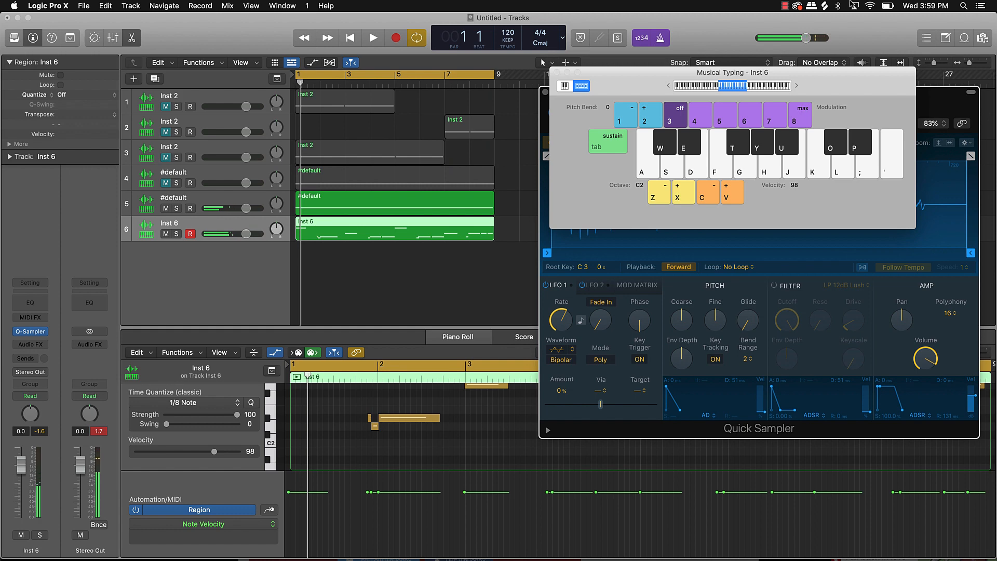
Close Musical Typing and the Quick Sampler window, and enlarge the Piano Roll to show the recorded bass notes around C3.
left_click(556, 73)
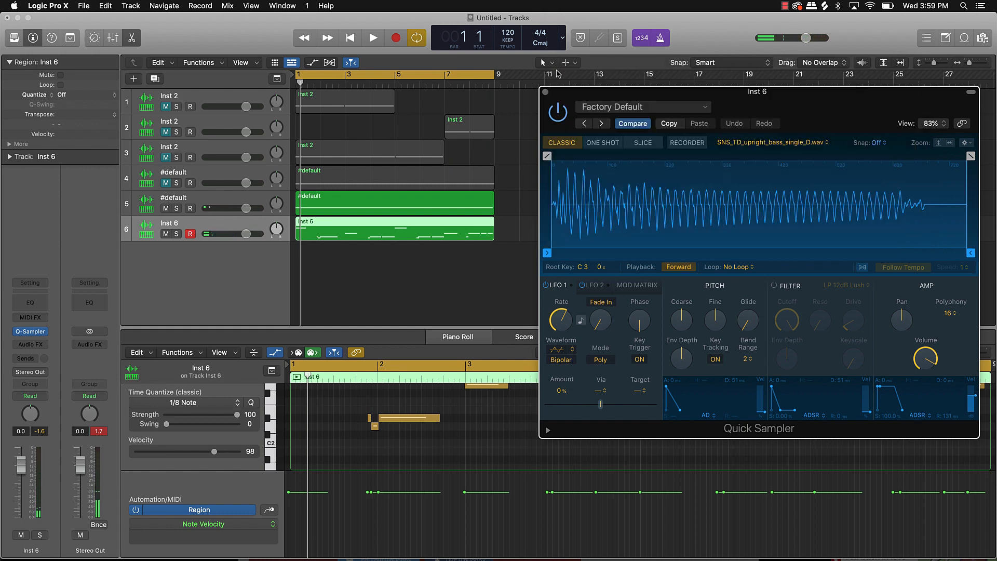
left_click(545, 92)
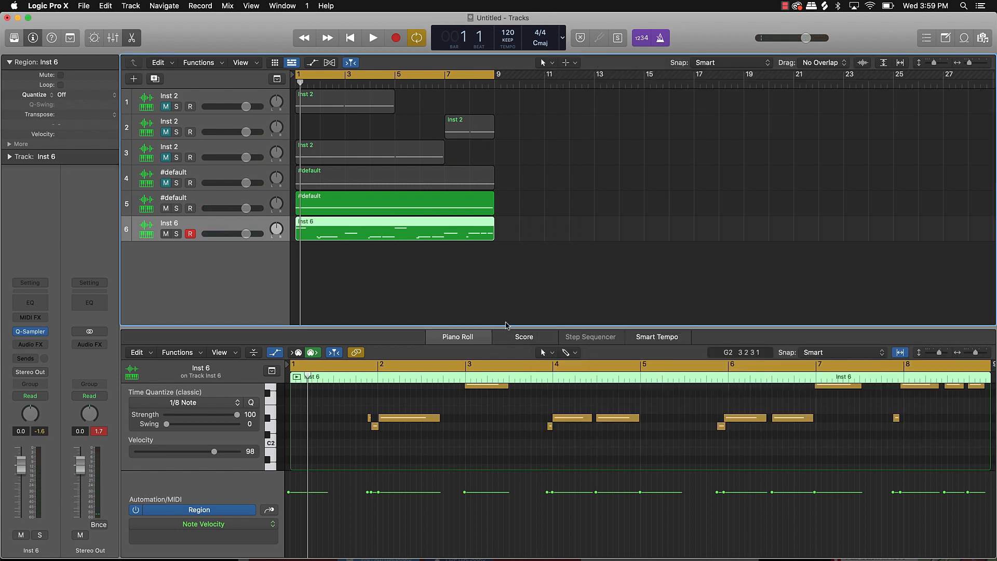
left_click_drag(512, 326, 509, 275)
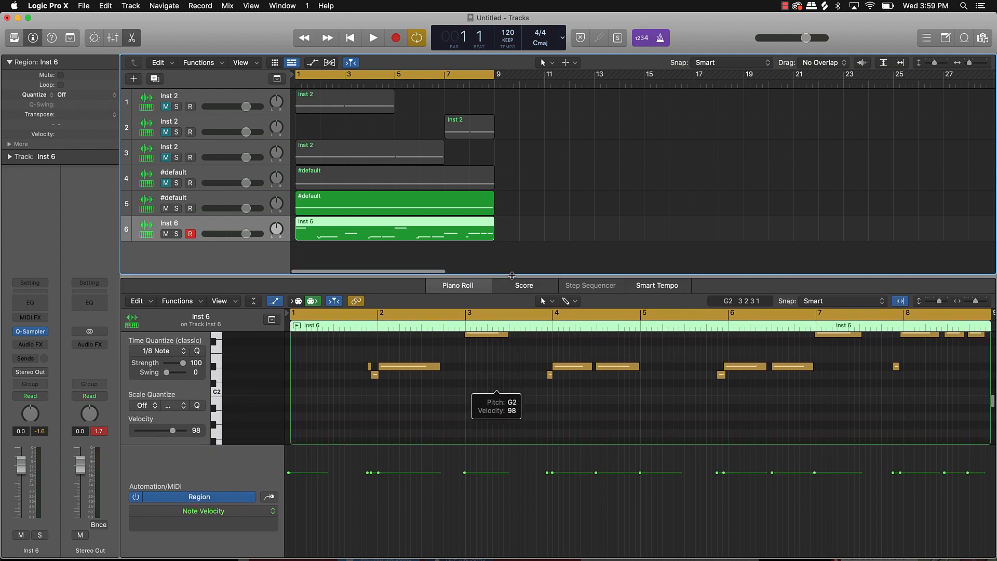
scroll(471, 424, "up", 5)
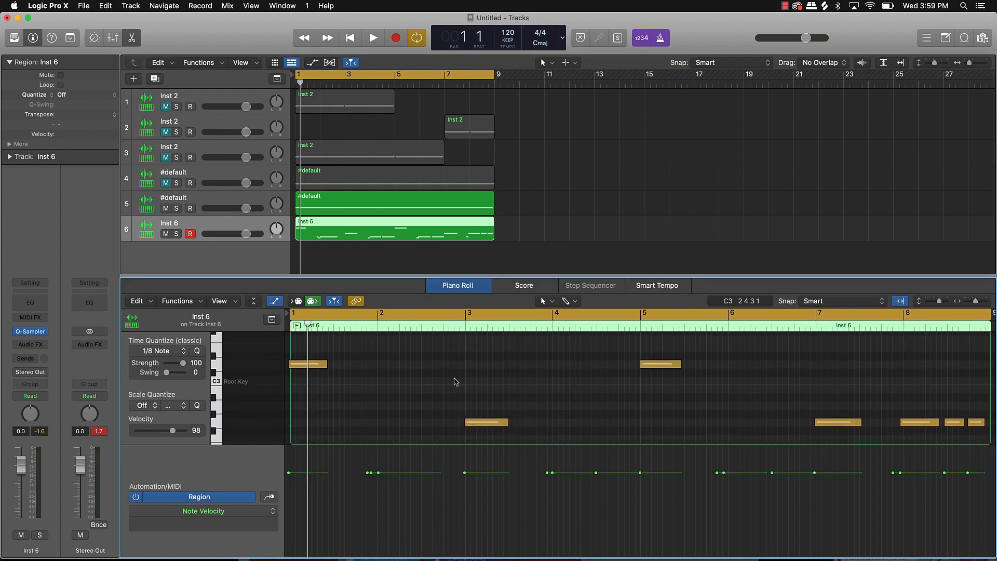
Quantize all notes in the Inst 6 region to 1/16 Swing A and play back the result.
key("super+a")
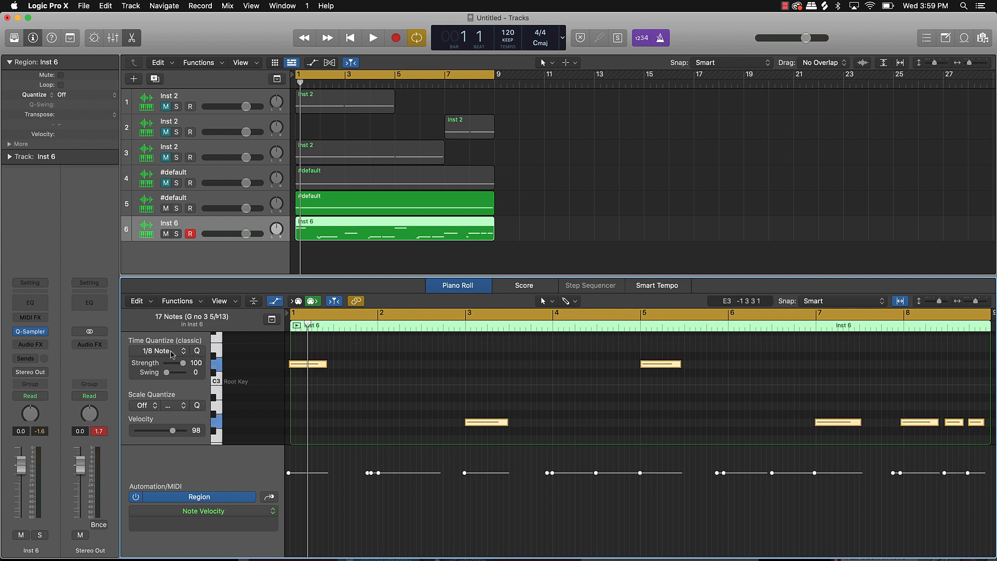
left_click(171, 355)
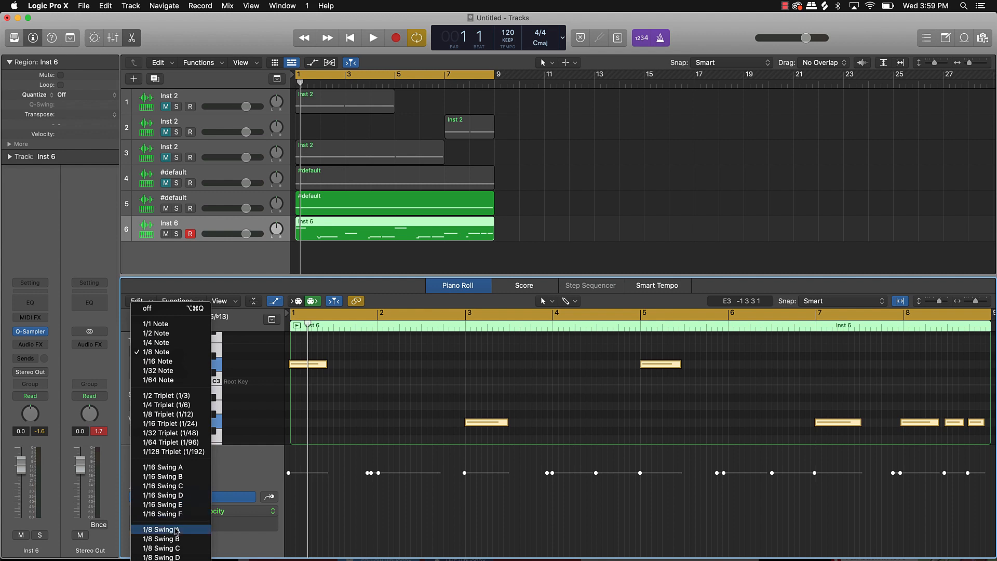
left_click(177, 451)
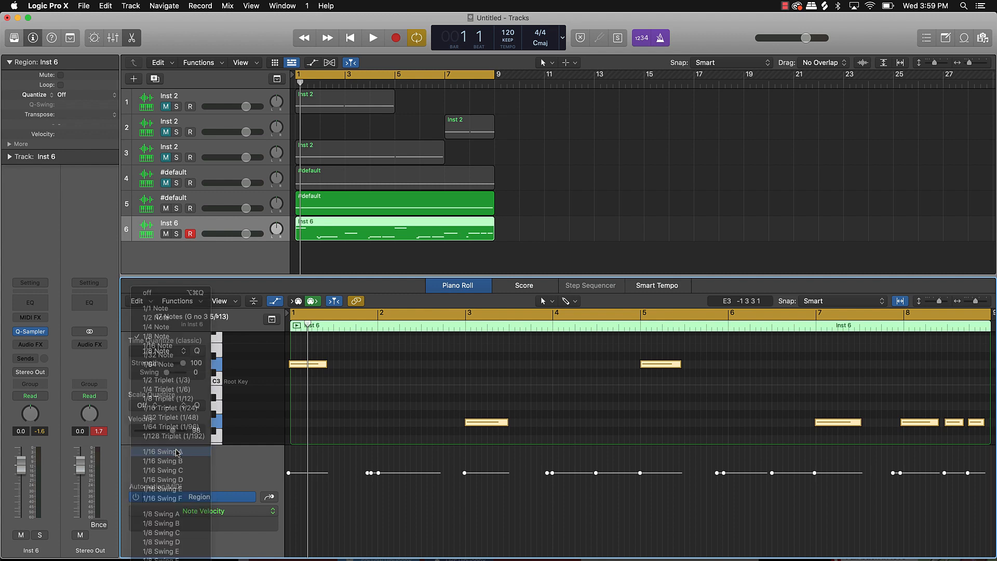
scroll(385, 460, "down", 3)
key("space")
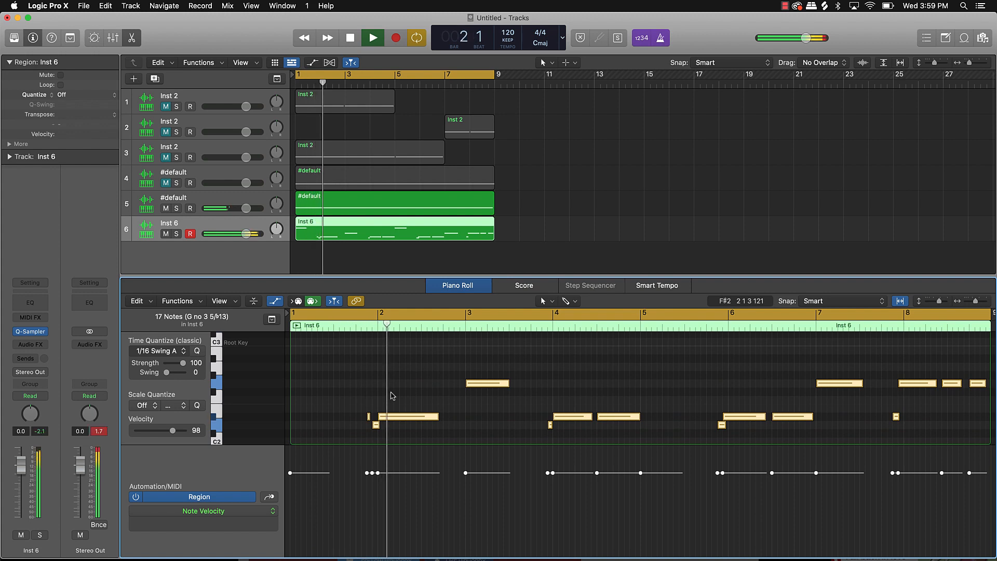
key("space")
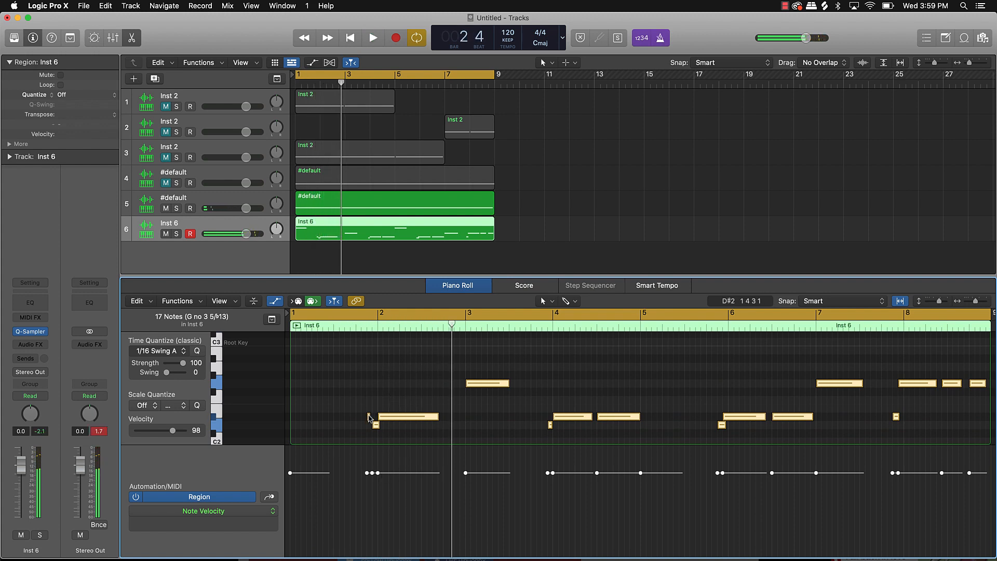
Delete the very short stray note just before bar 2 and play back the region.
left_click(368, 398)
left_click(368, 417)
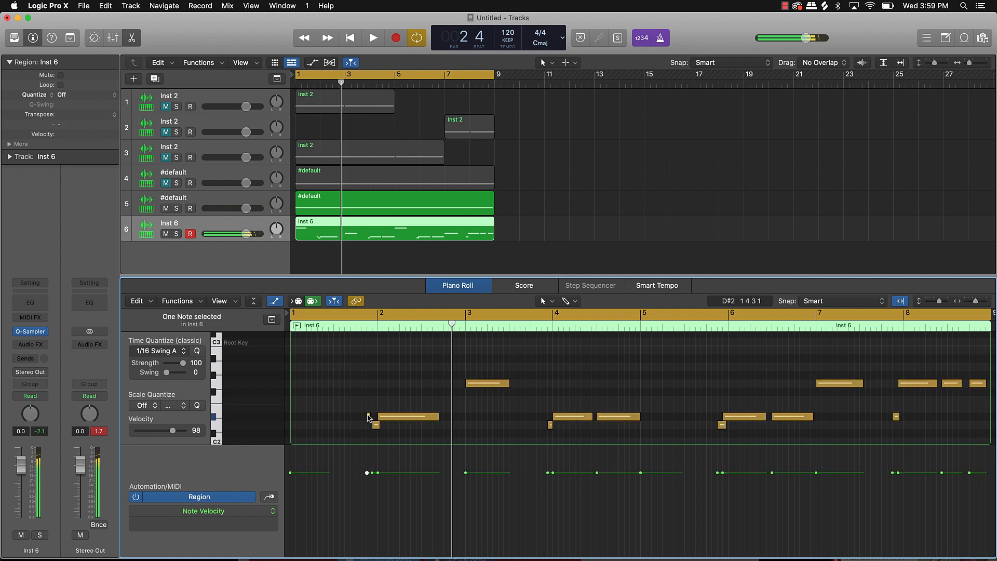
key("space")
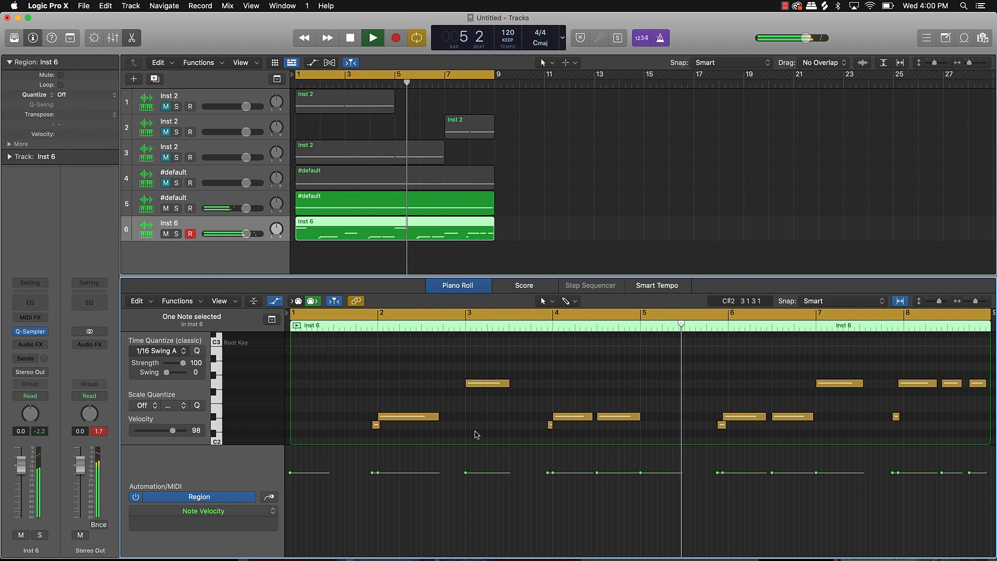
scroll(480, 426, "up", 3)
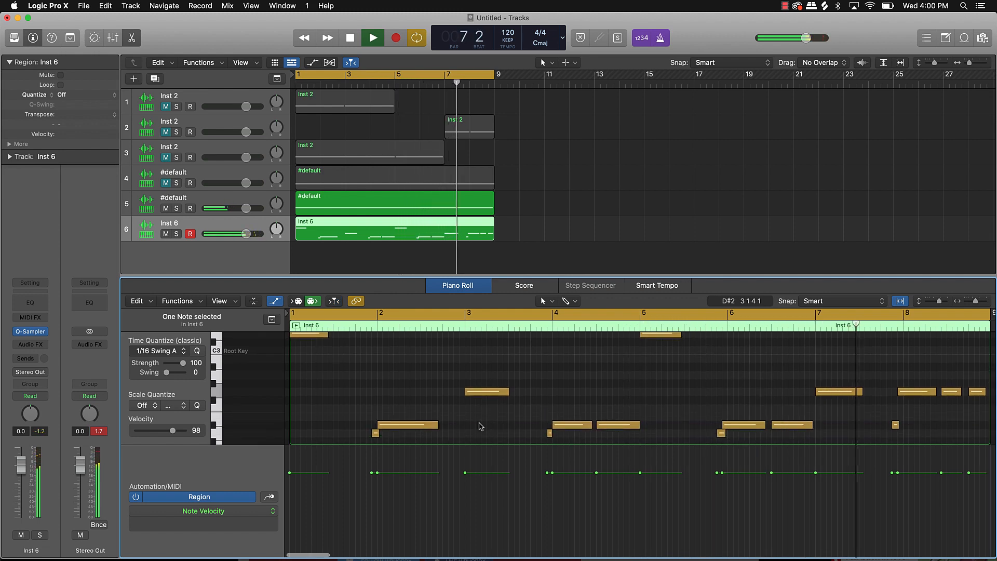
key("space")
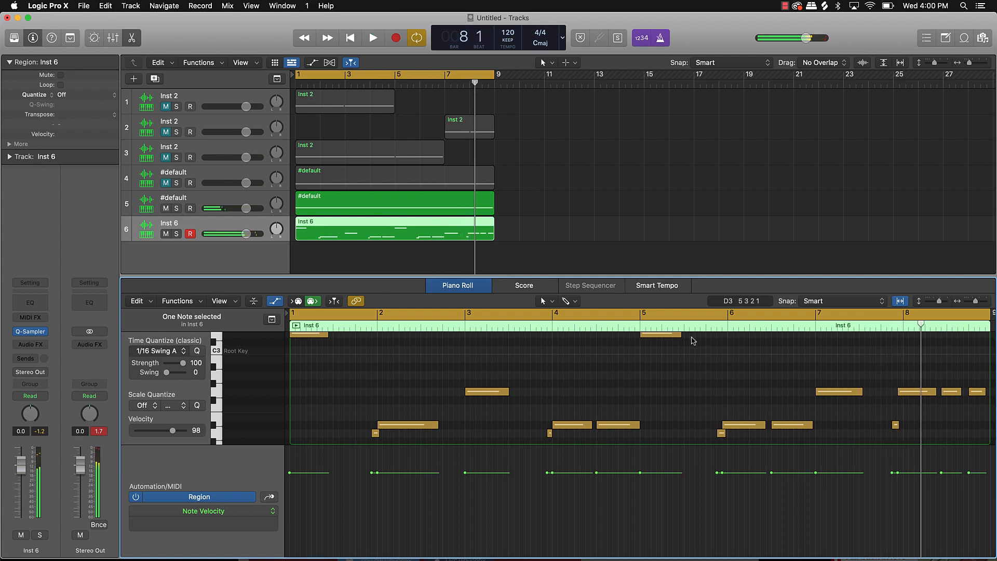
Shift the three notes around the start of bar 8 slightly later so the long one begins on bar 8.
scroll(774, 383, "right", 5)
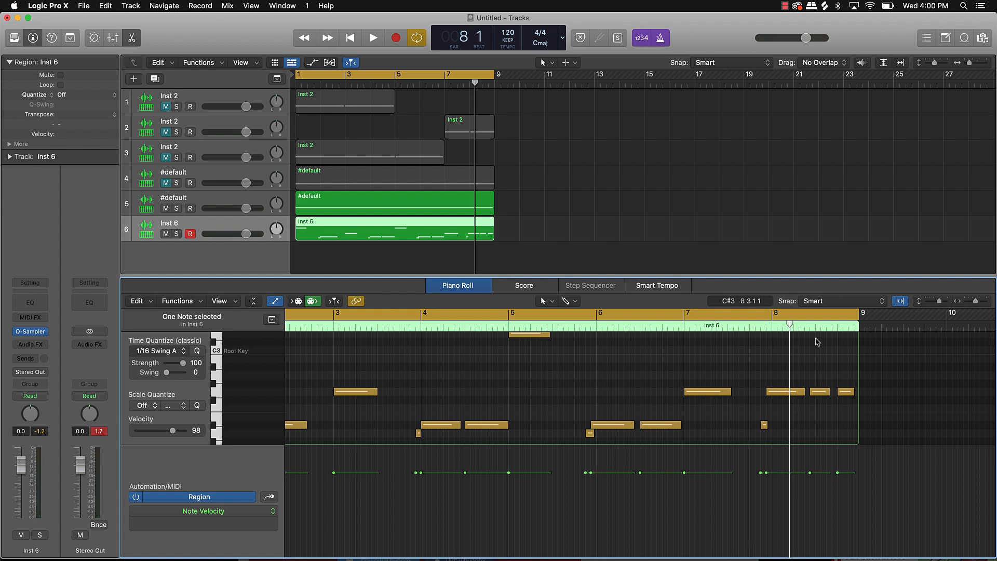
left_click_drag(816, 342, 738, 439)
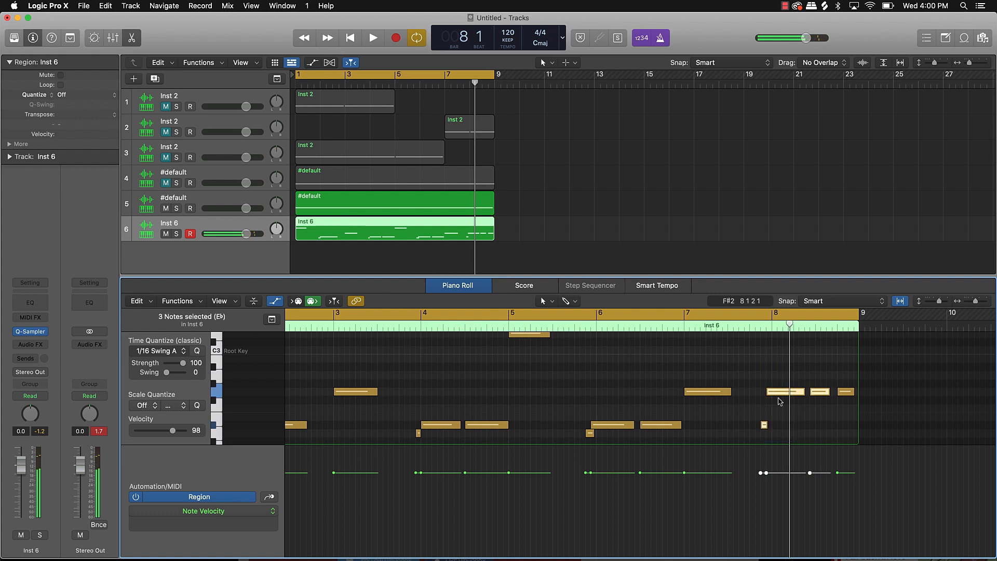
left_click_drag(774, 393, 779, 393)
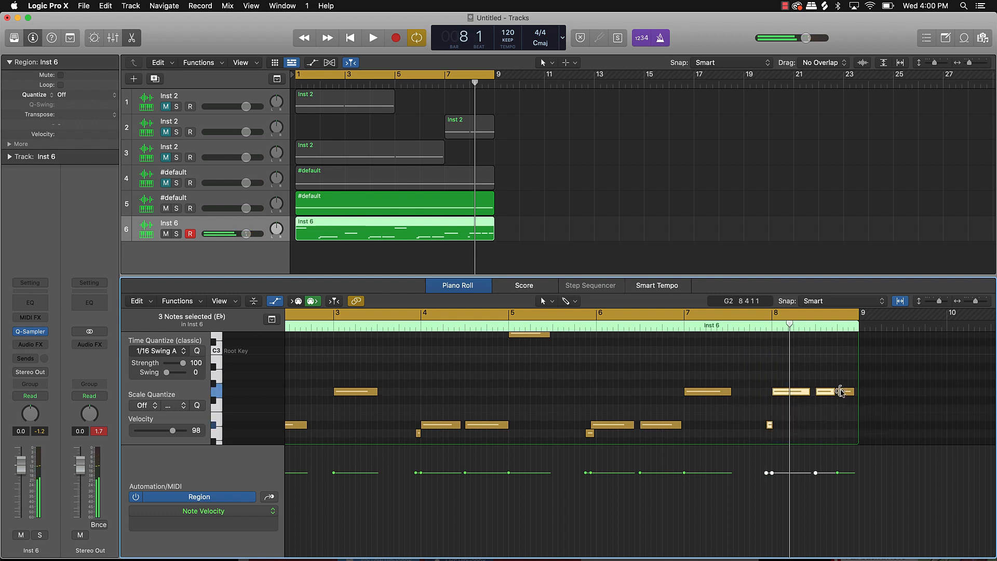
left_click(782, 376)
Play back the edited bass line and enlarge the Piano Roll editor to show more note rows.
key("space")
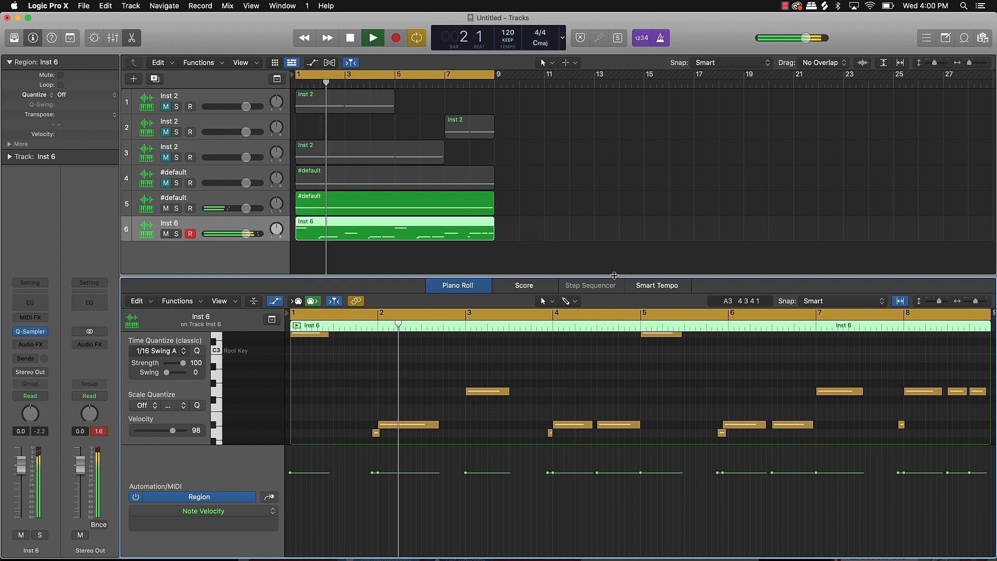
left_click_drag(625, 277, 626, 196)
scroll(586, 306, "up", 2)
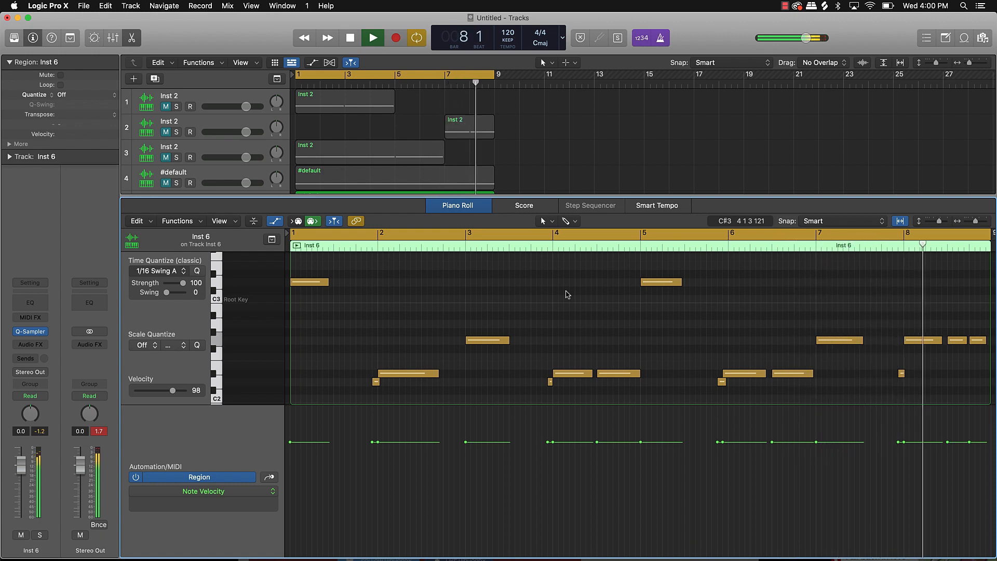
key("space")
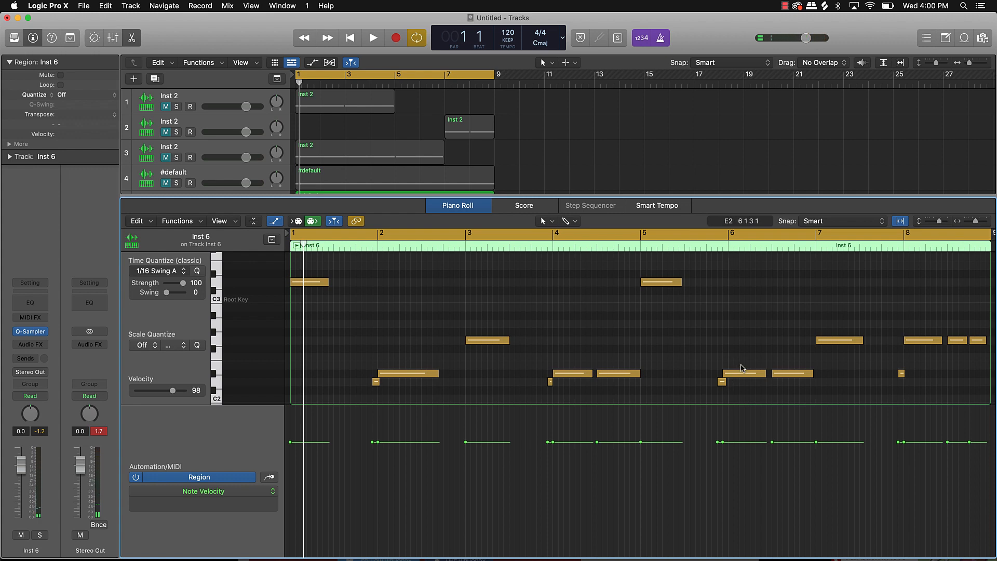
Shift the short note and the long note around bar 6 slightly later, with the long one on bar 6, and play back the loop.
left_click_drag(741, 367, 719, 387)
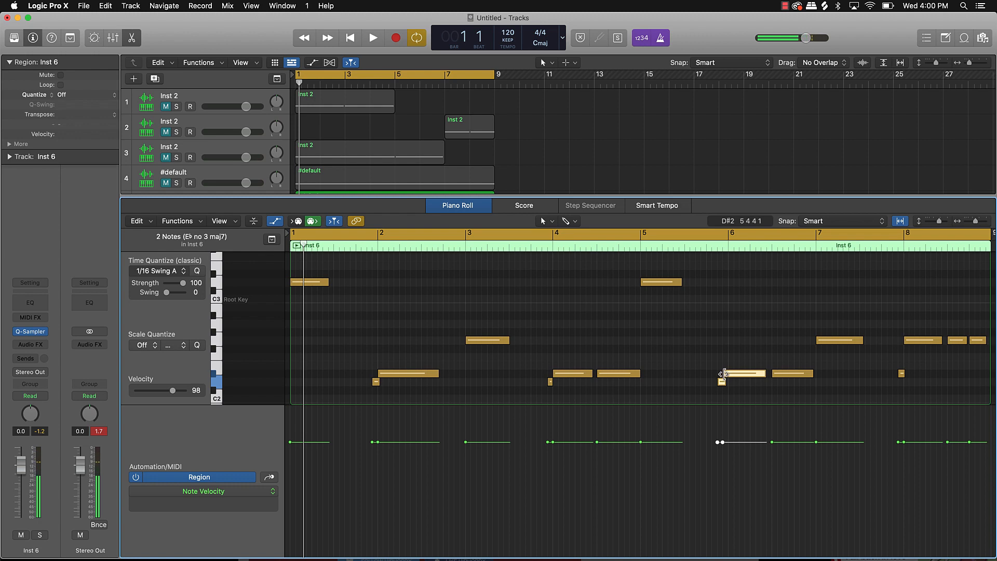
left_click_drag(728, 375, 731, 374)
key("space")
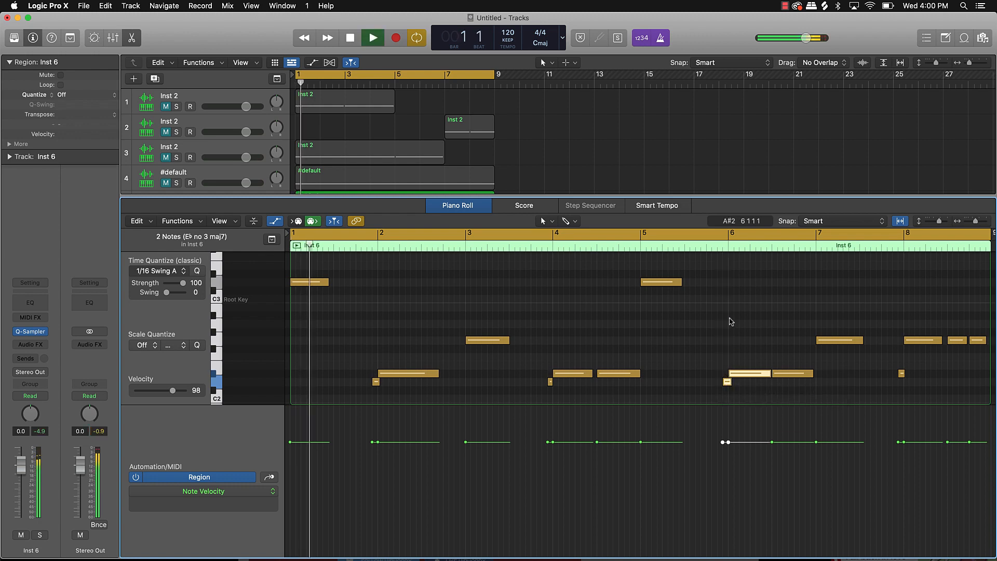
left_click(731, 321)
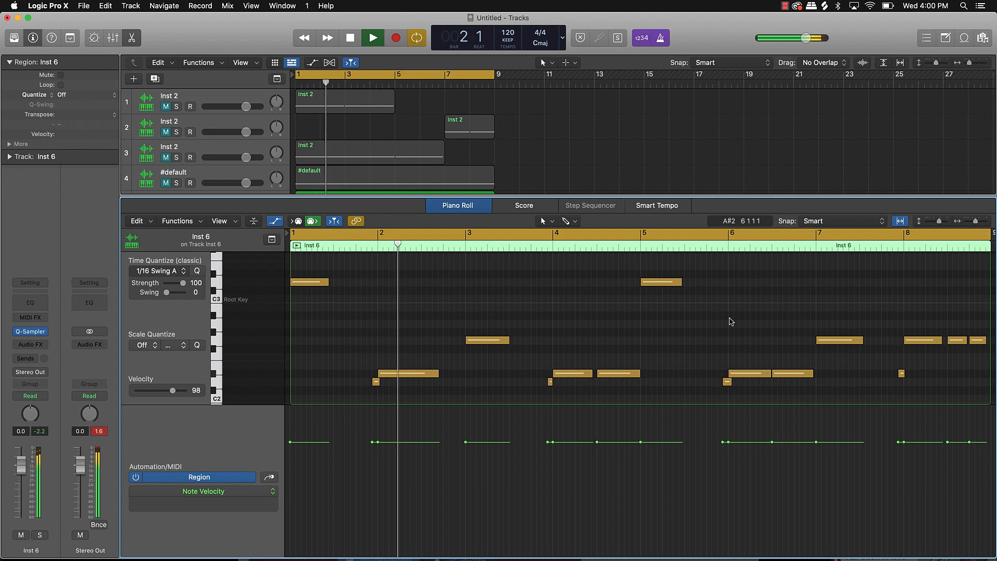
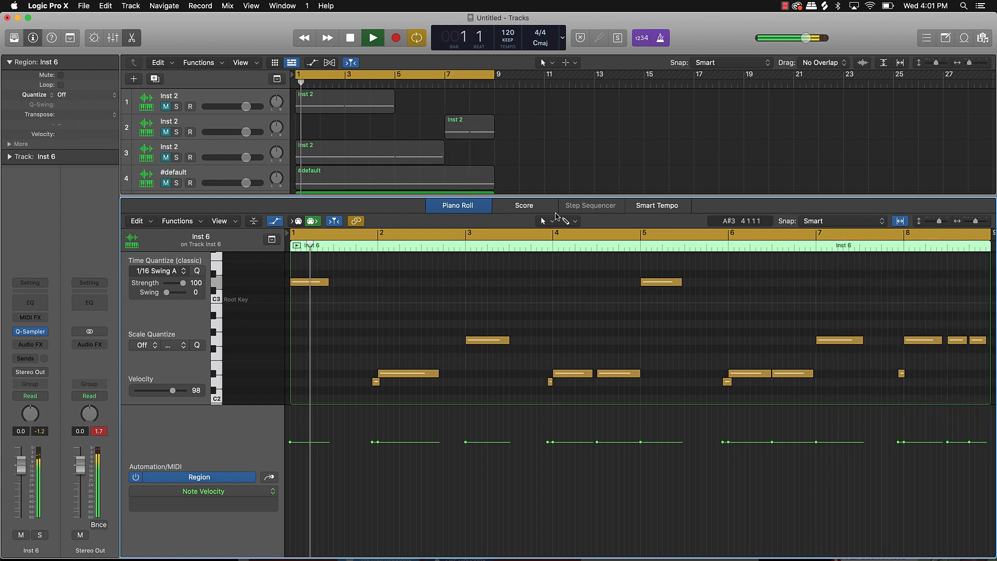
Close the Piano Roll, stop playback and create one software instrument track with Quick Sampler (Single Sample).
key("e")
key("space")
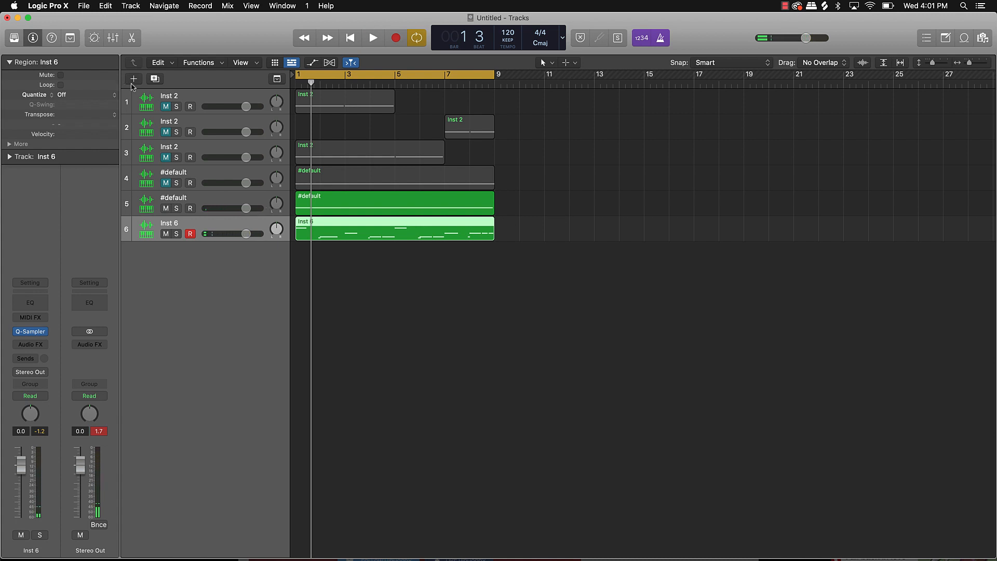
left_click(133, 80)
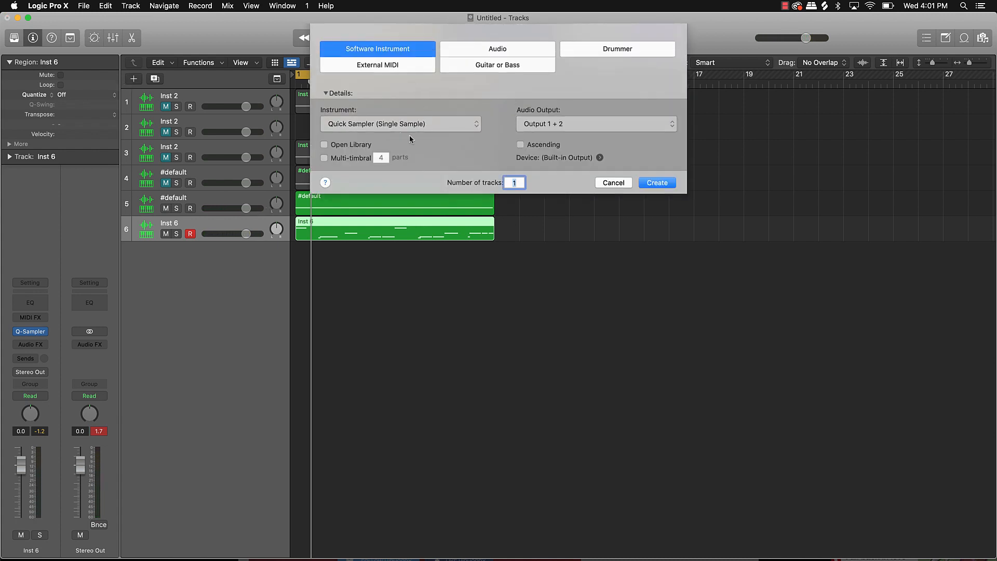
left_click(656, 182)
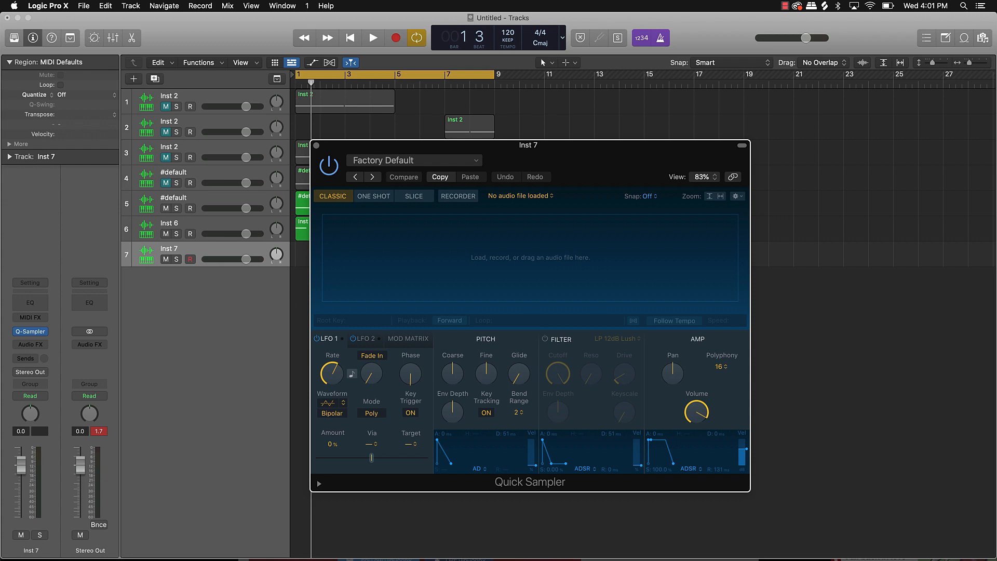
Switch to Splice, search the samples for "boom bap" and filter the results by the boom bap tag.
key("super+Tab")
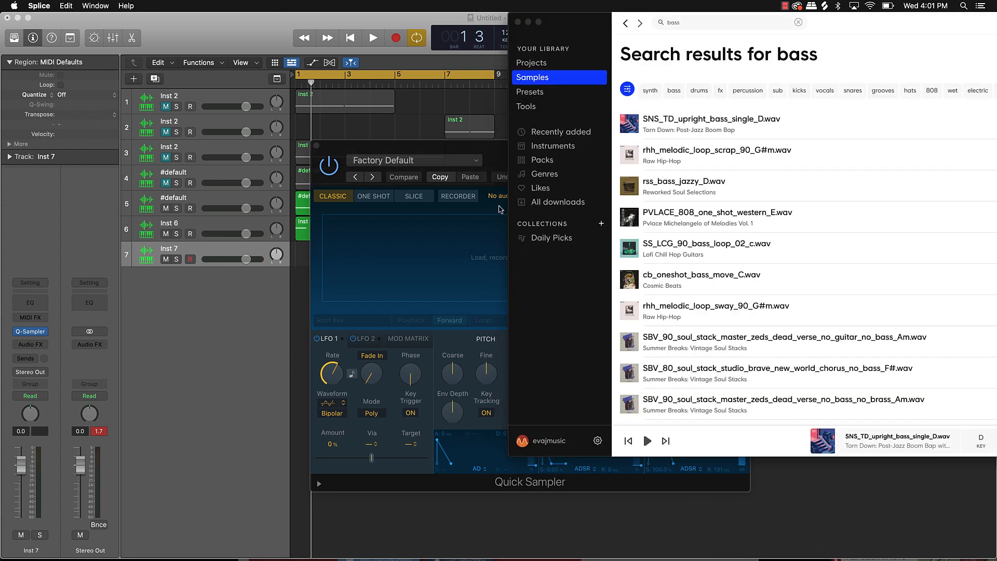
left_click(705, 26)
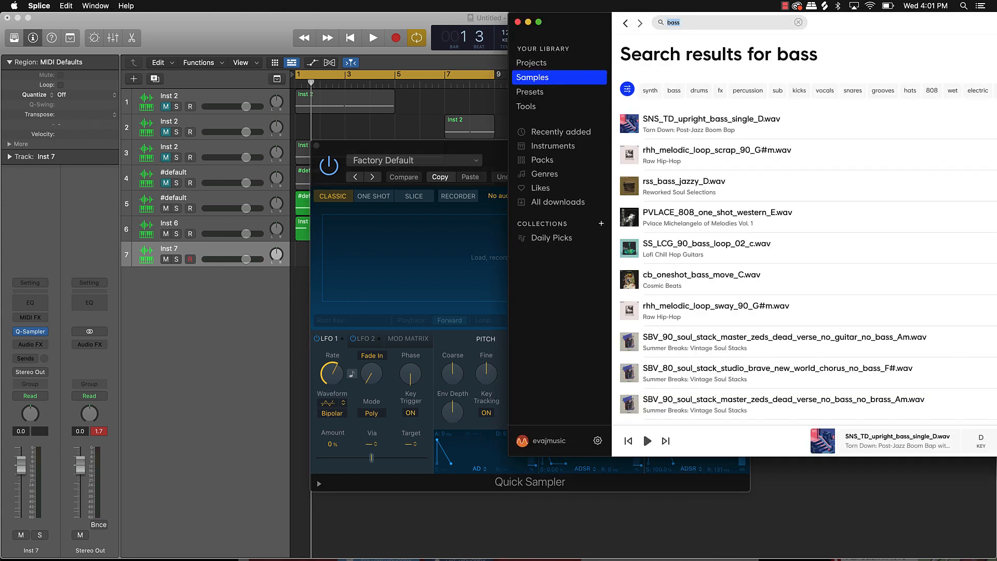
type("boom bap")
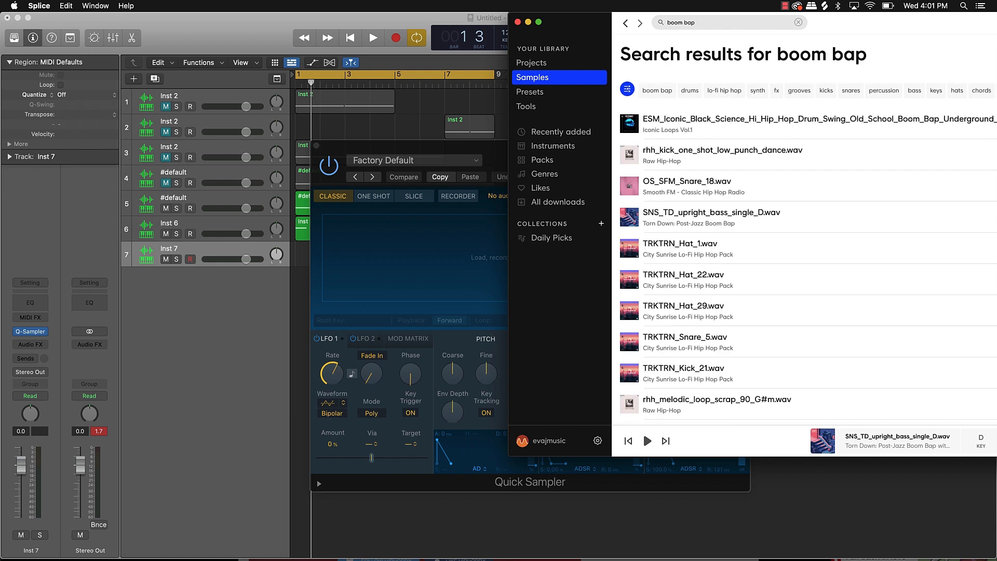
left_click(634, 251)
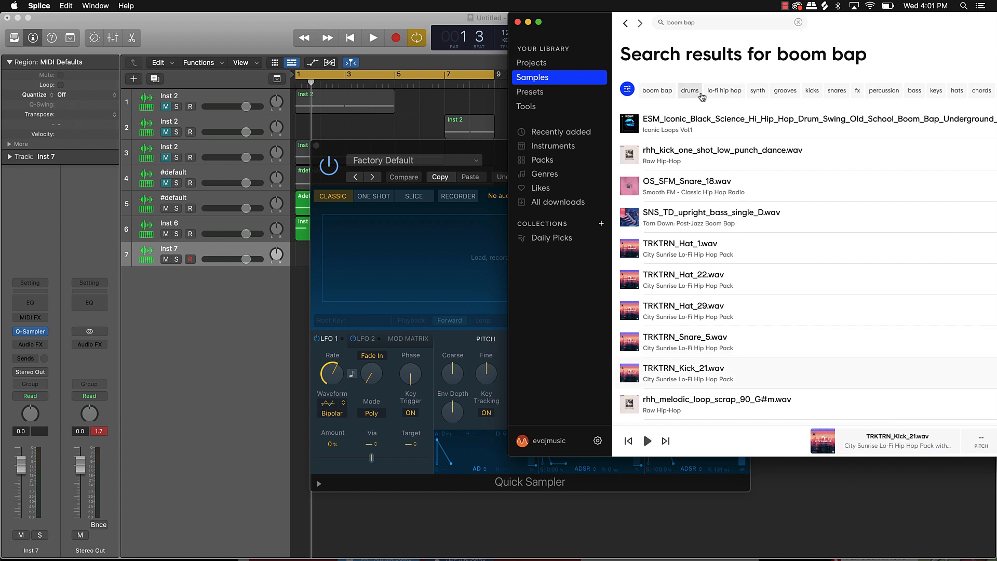
left_click(669, 97)
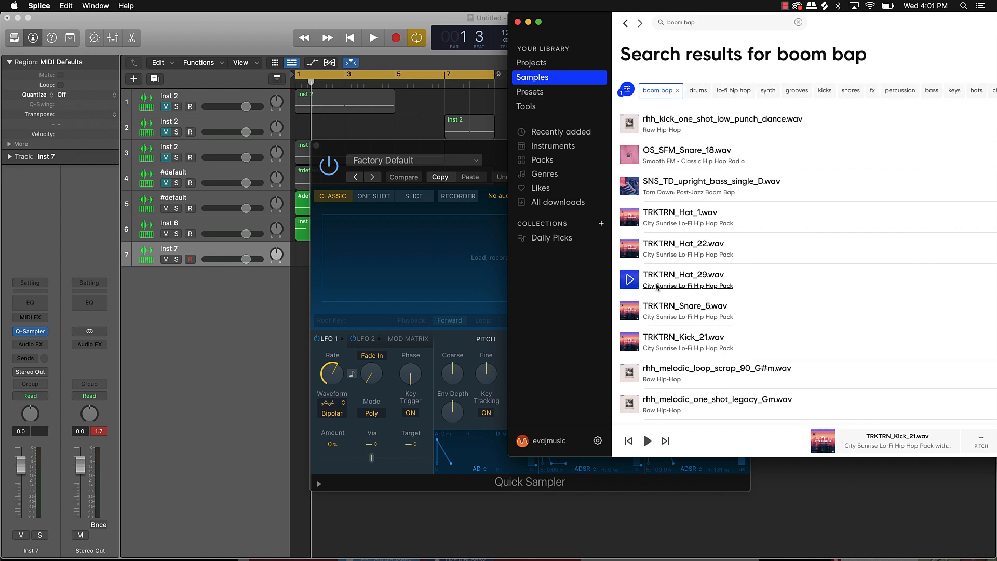
Preview cd_snr_simonkrisp.wav, load it into the Inst 7 Quick Sampler and close the plug-in window.
scroll(646, 283, "down", 5)
scroll(646, 283, "down", 3)
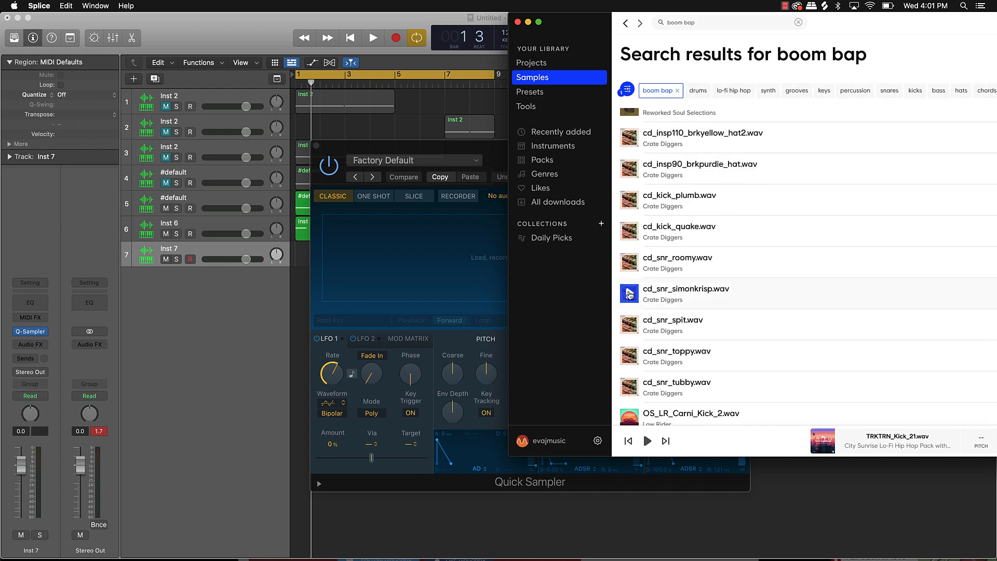
left_click(629, 294)
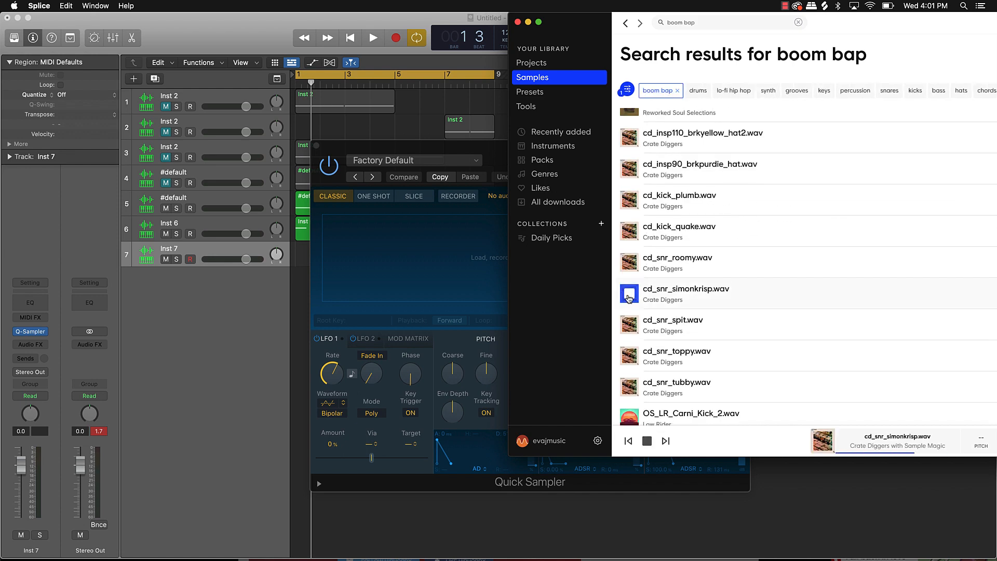
left_click_drag(686, 295, 410, 249)
left_click(317, 146)
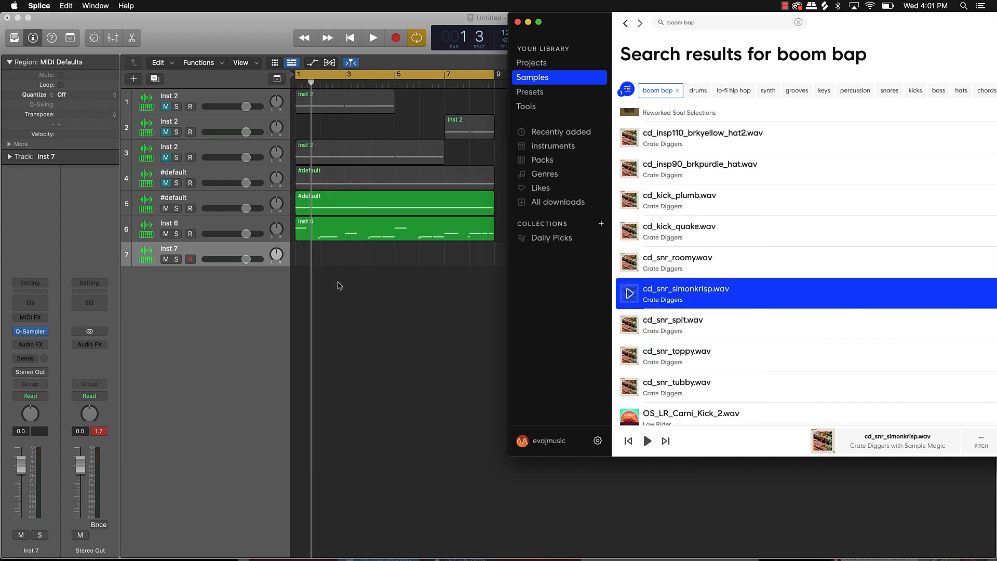
Duplicate the Inst 7 track with its settings and open the new track's Quick Sampler.
left_click(187, 251)
key("super+d")
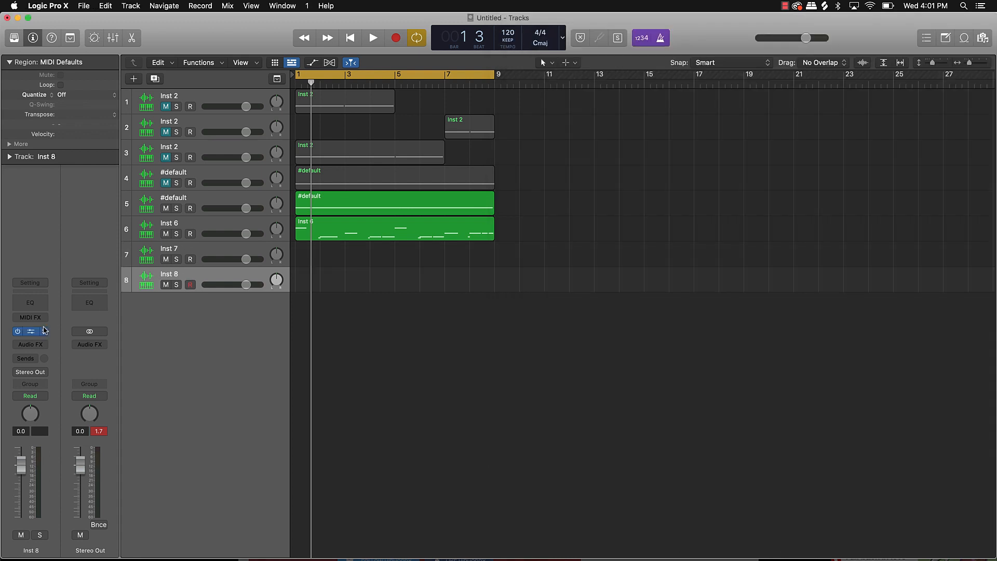
left_click(32, 332)
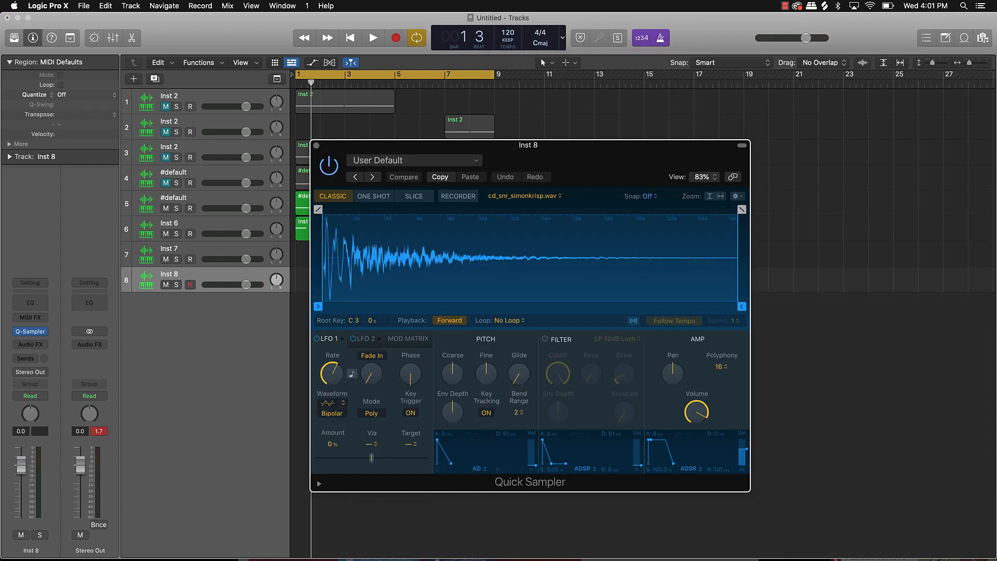
Switch to Splice, preview further samples, load OS_LR_Carni_Kick_2.wav into the Inst 8 Quick Sampler, and close both windows.
key("super+Tab")
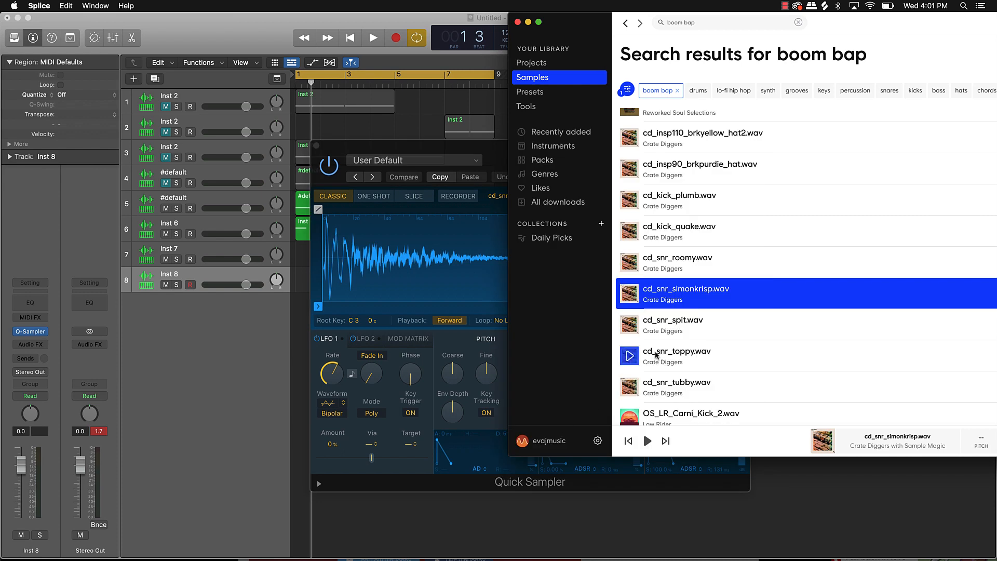
left_click(634, 331)
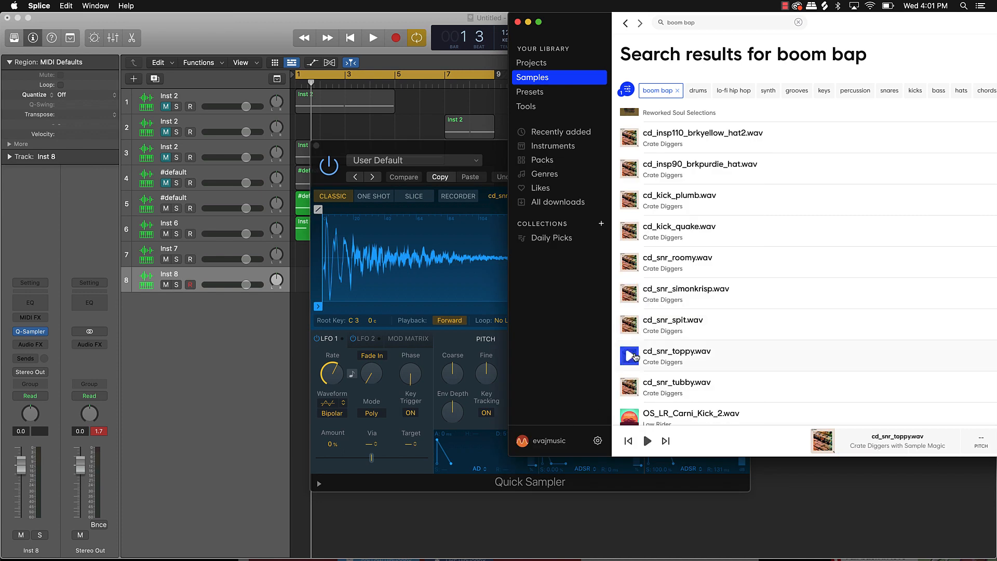
scroll(632, 384, "down", 3)
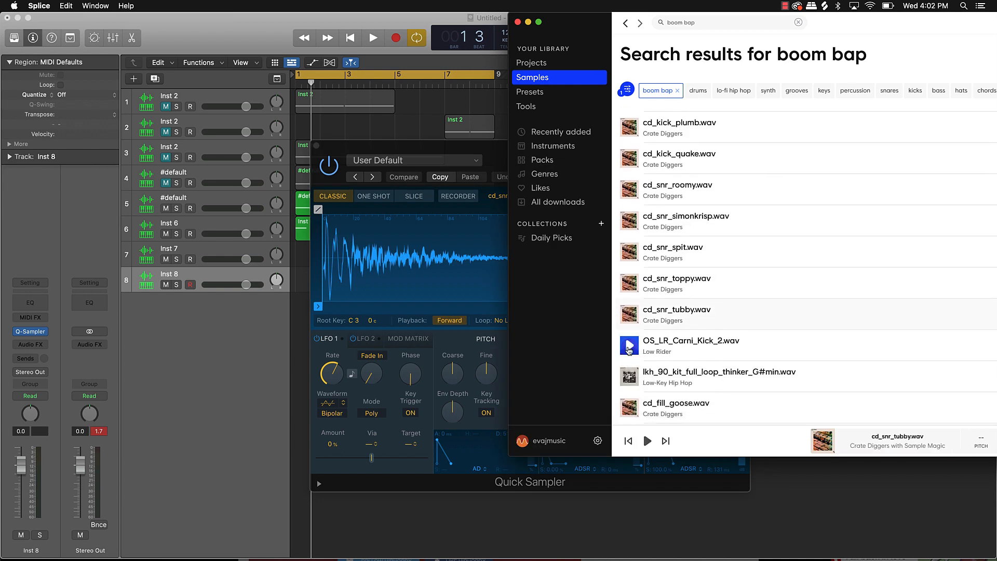
left_click(629, 349)
left_click_drag(678, 346, 428, 239)
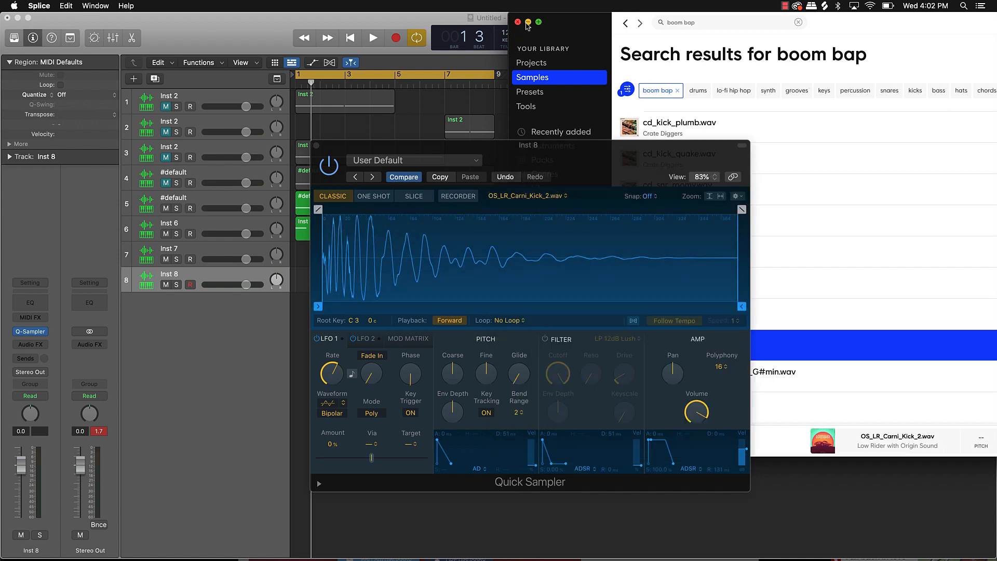
left_click(528, 22)
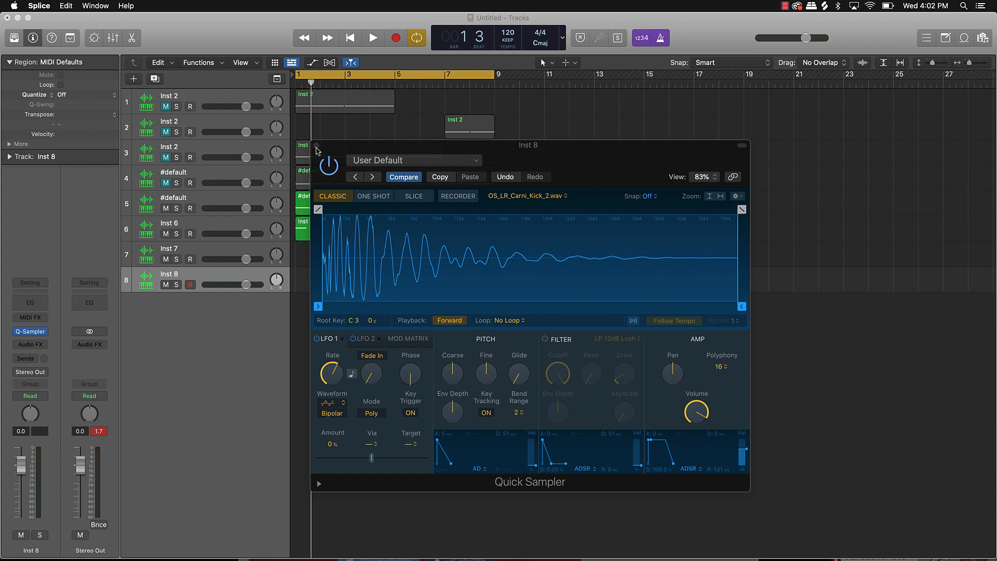
left_click(316, 147)
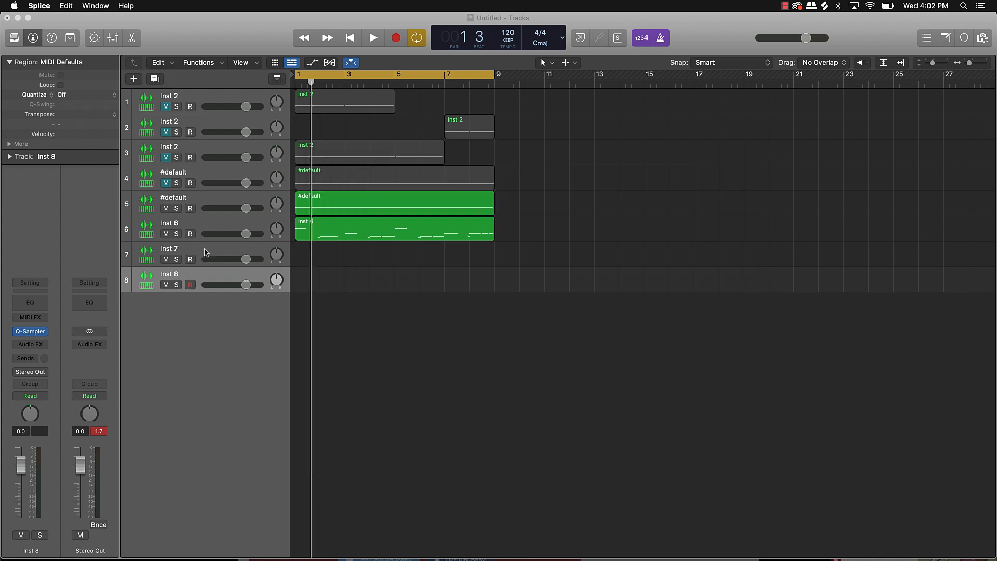
Record a snare pattern on the Inst 7 track over bars 1 to 8 with Musical Typing and stop recording.
left_click(206, 252)
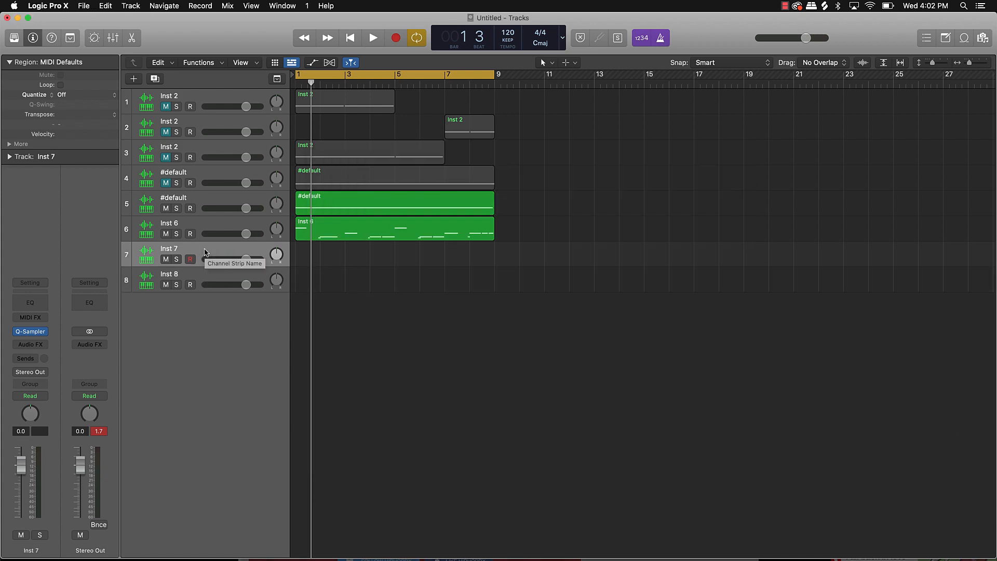
key("super+k")
key("r")
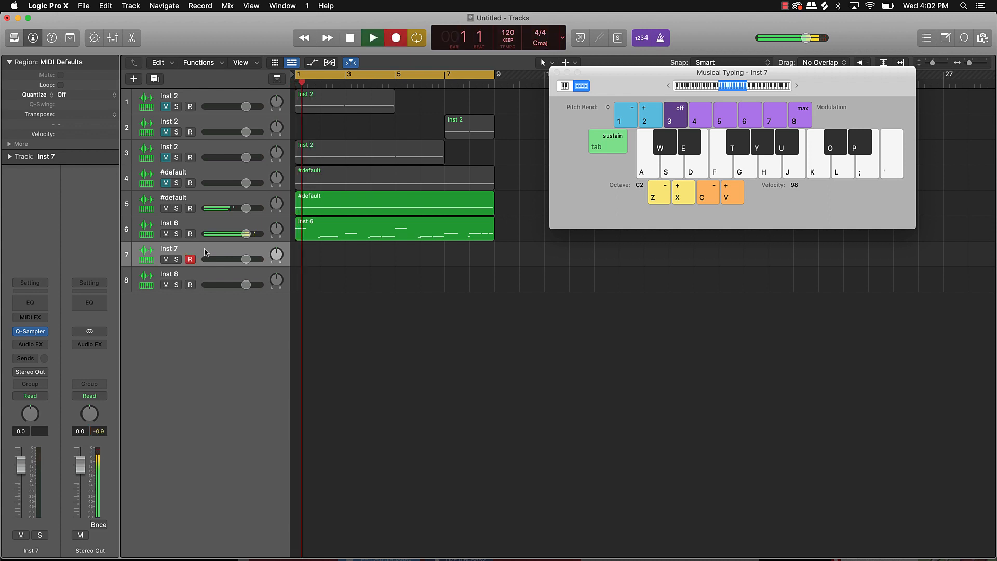
key("k")
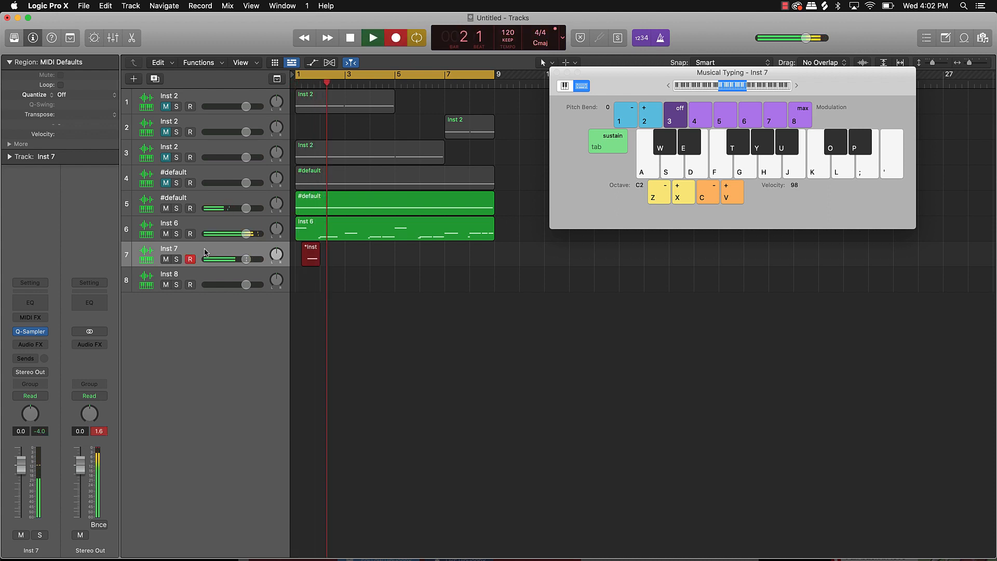
key("k")
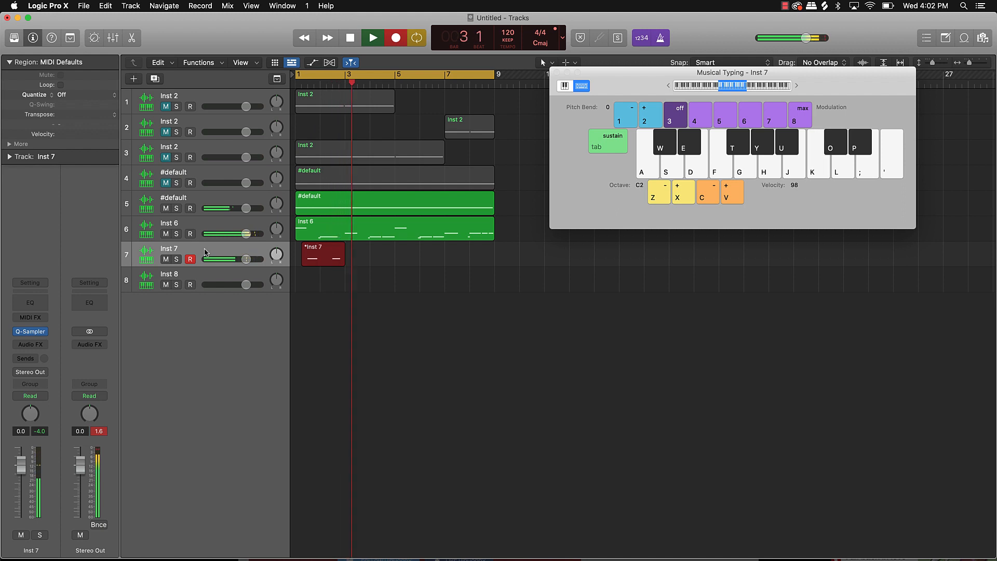
key("k")
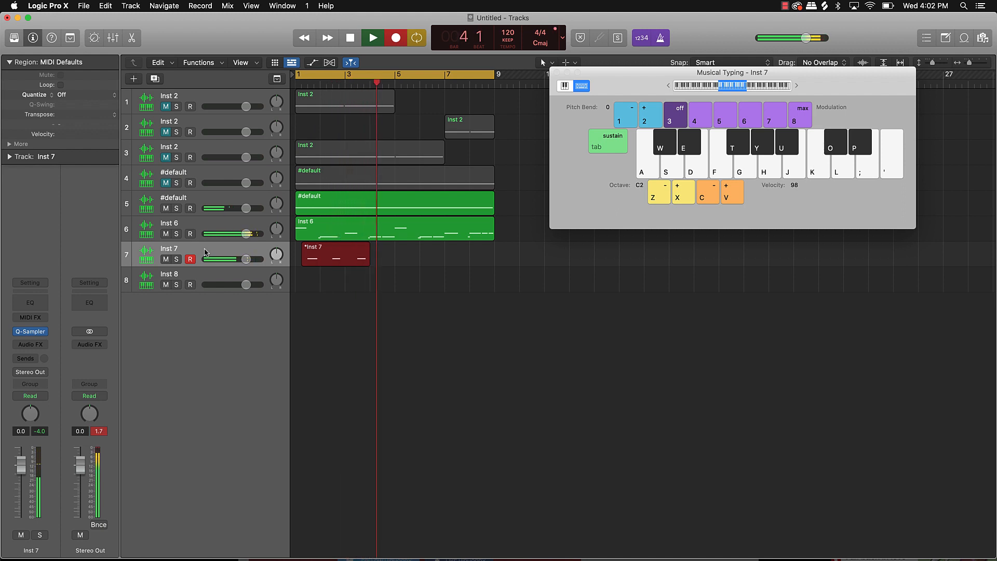
key("k")
key("k")
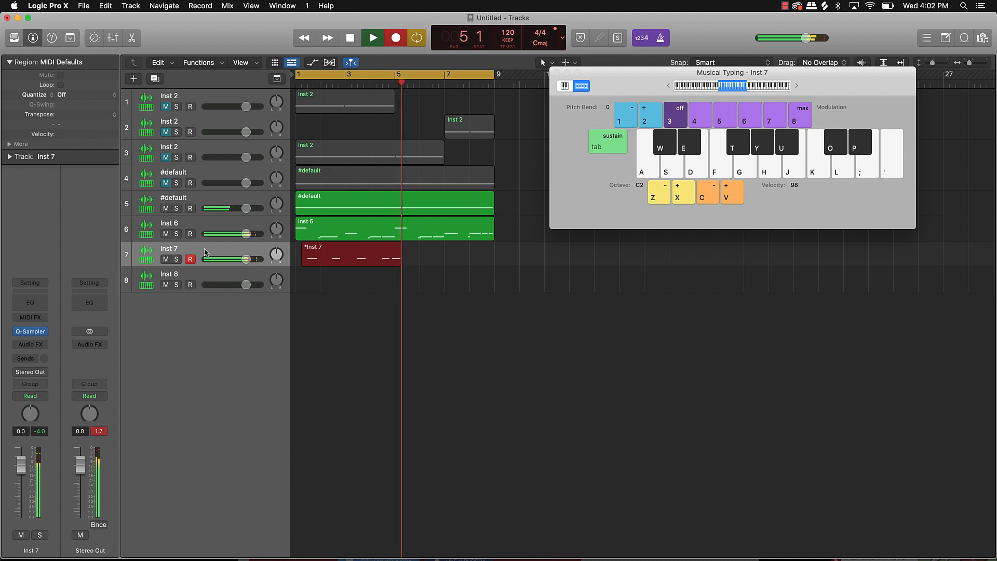
key("k")
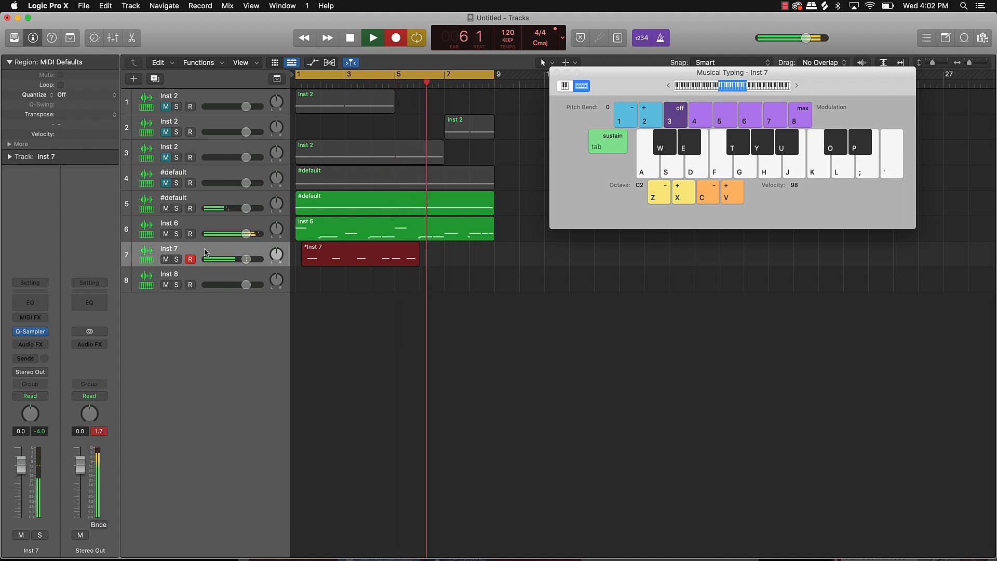
key("k")
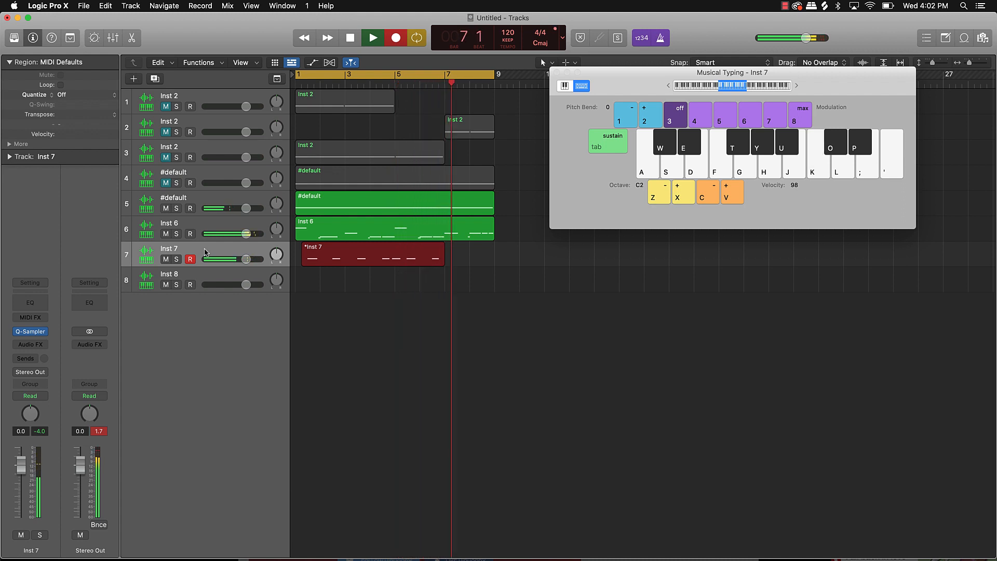
key("k")
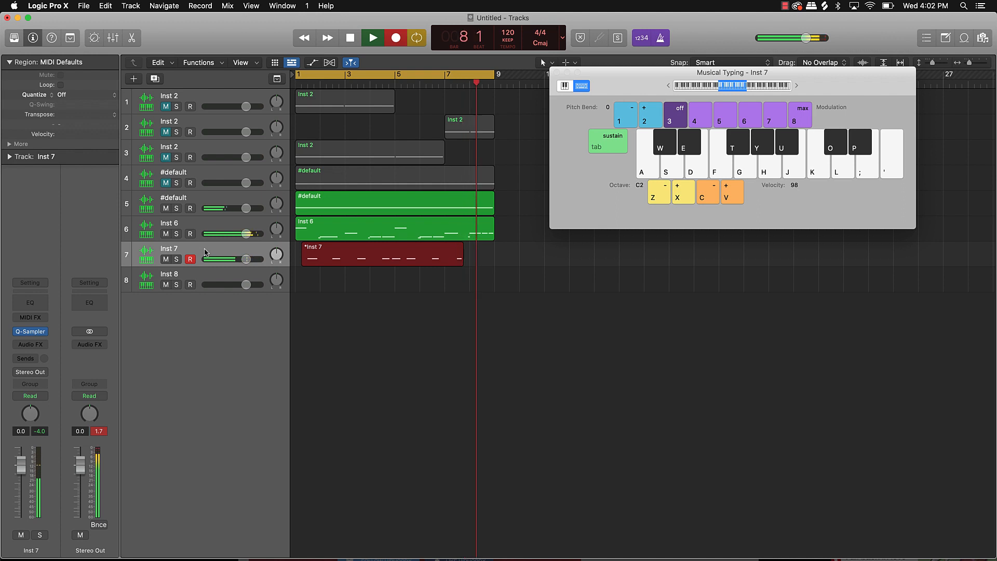
key("k")
key("k")
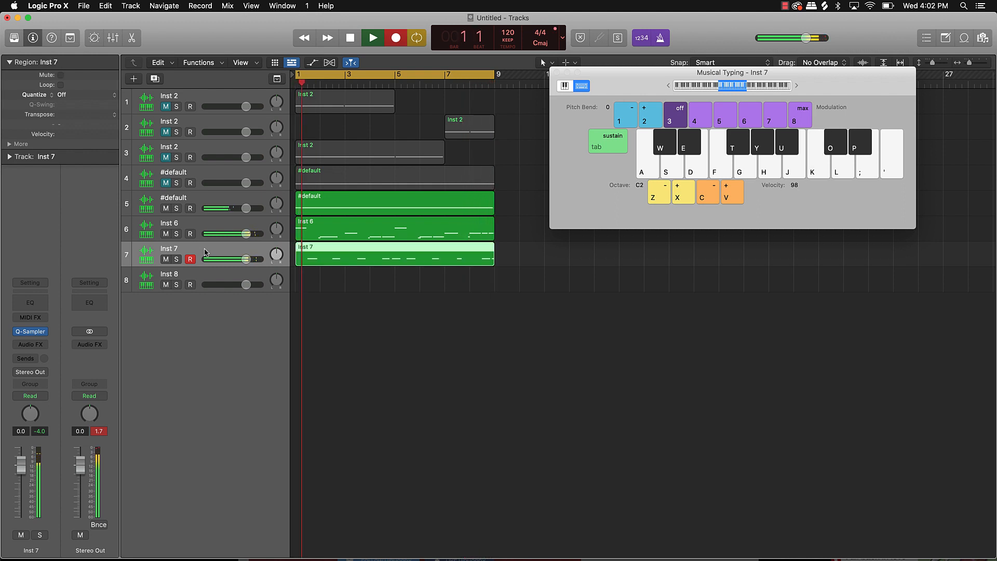
key("k")
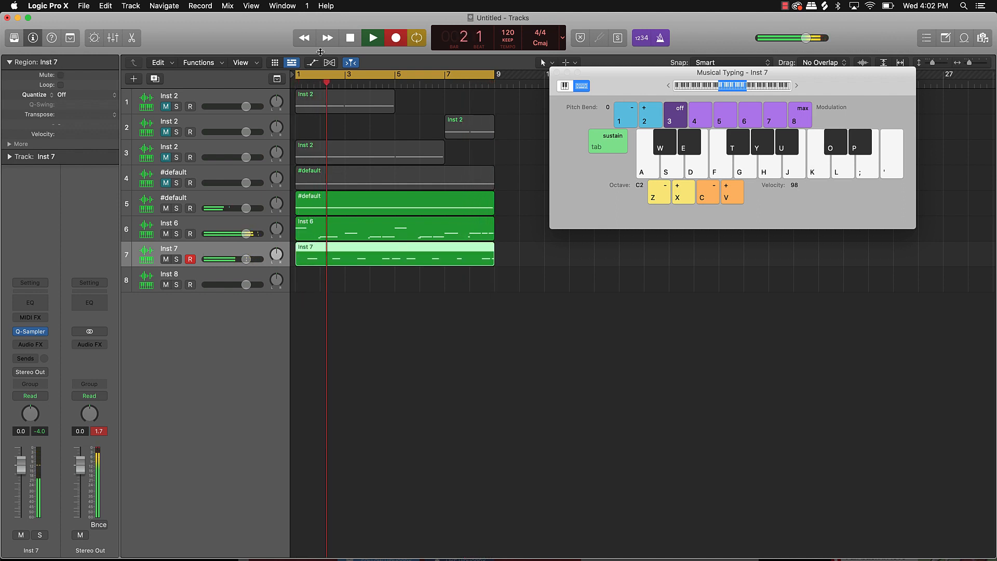
key("k")
key("space")
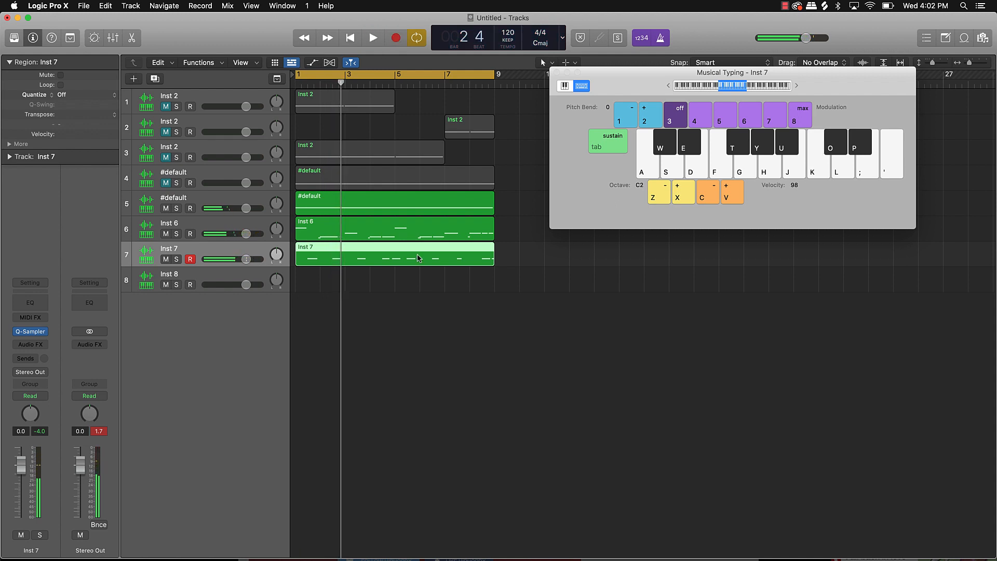
Open the Inst 7 region in the Piano Roll and quantize all its notes to 1/16 Swing A.
double_click(418, 257)
key("super+a")
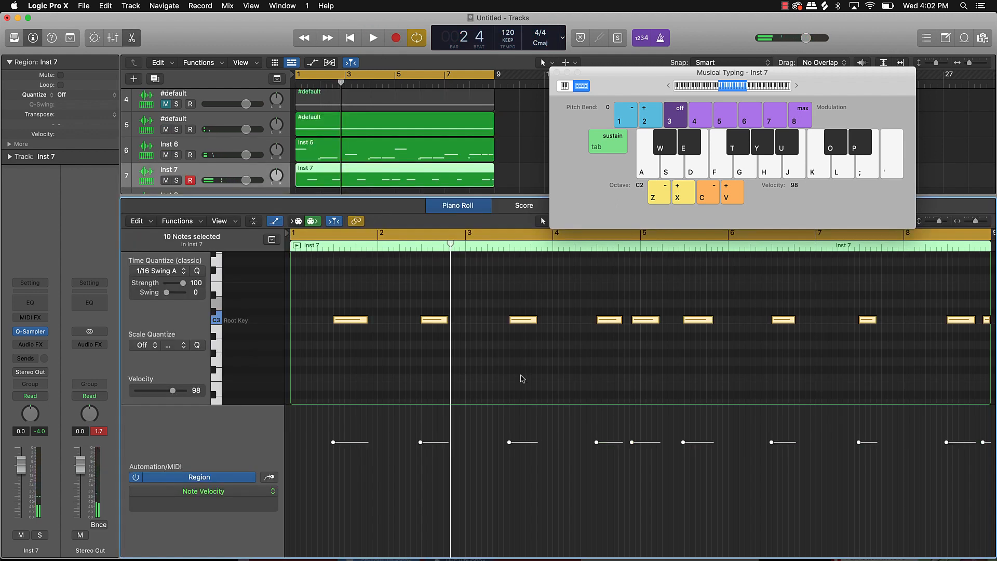
left_click(198, 270)
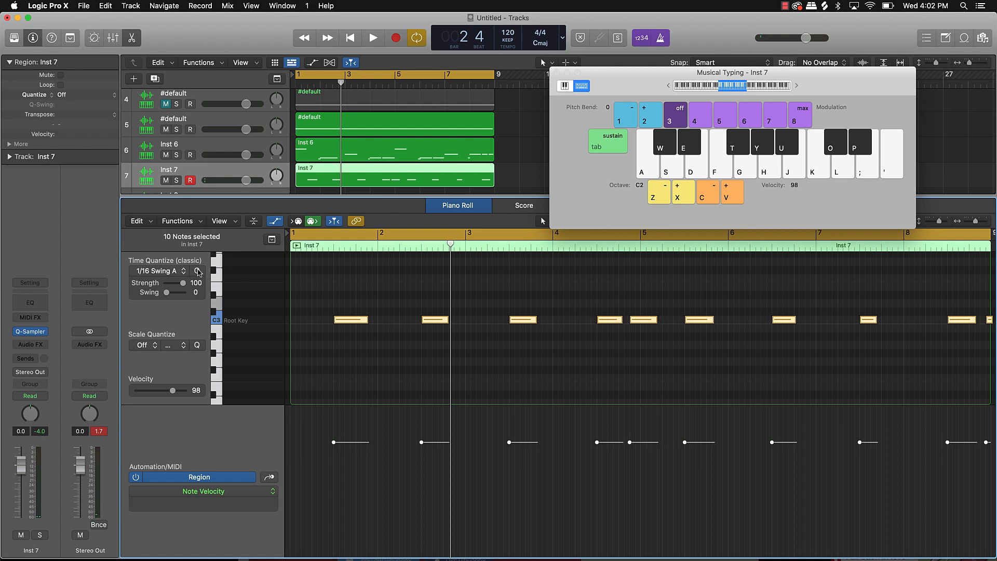
scroll(727, 346, "right", 5)
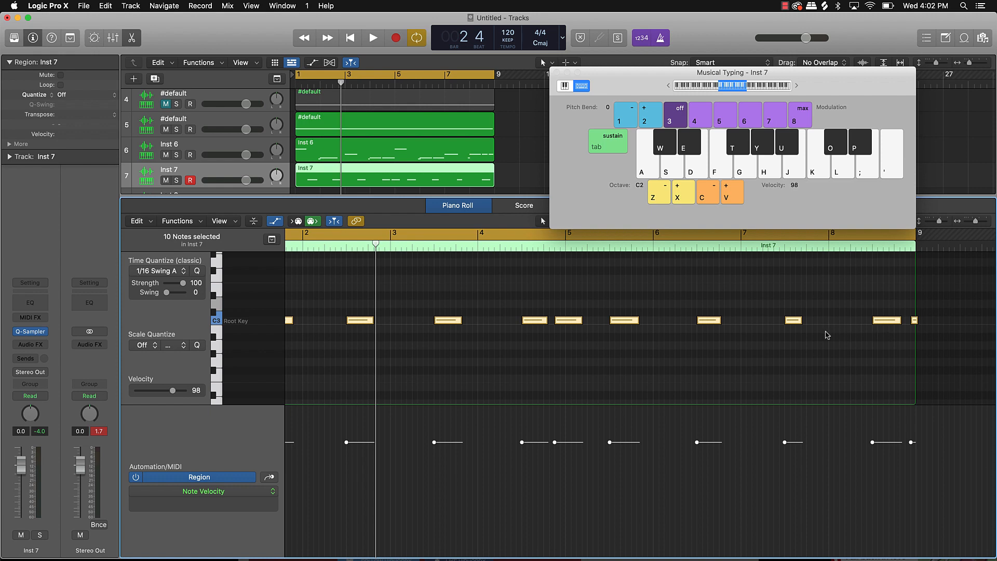
Play back the snare part and trim the start of the note just before bar 5 so it begins slightly later.
key("space")
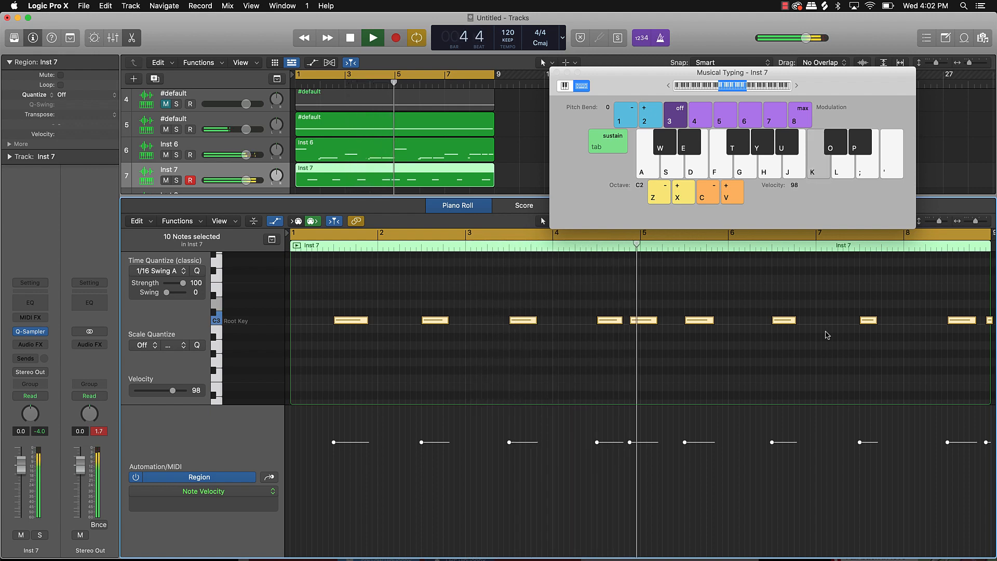
key("space")
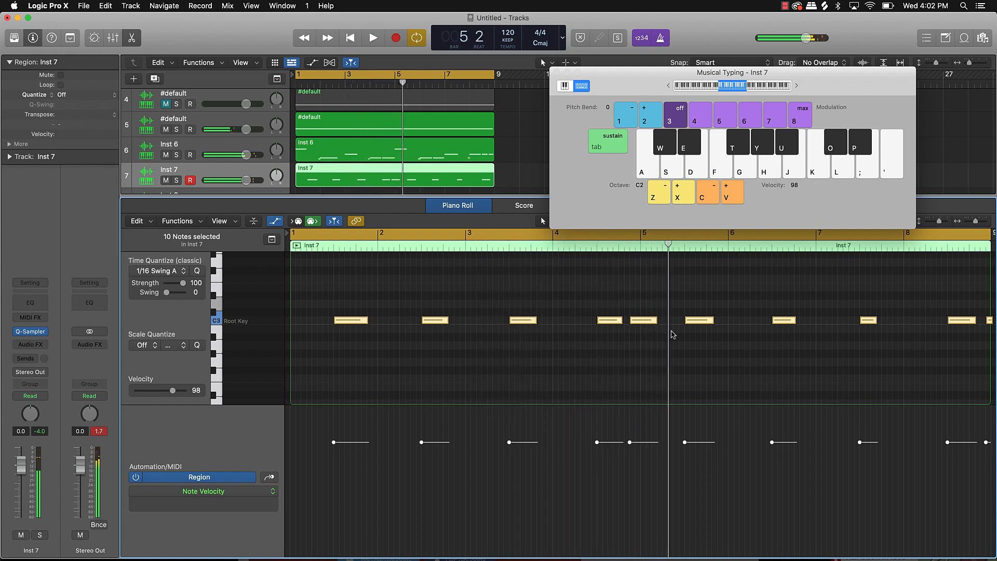
left_click(631, 332)
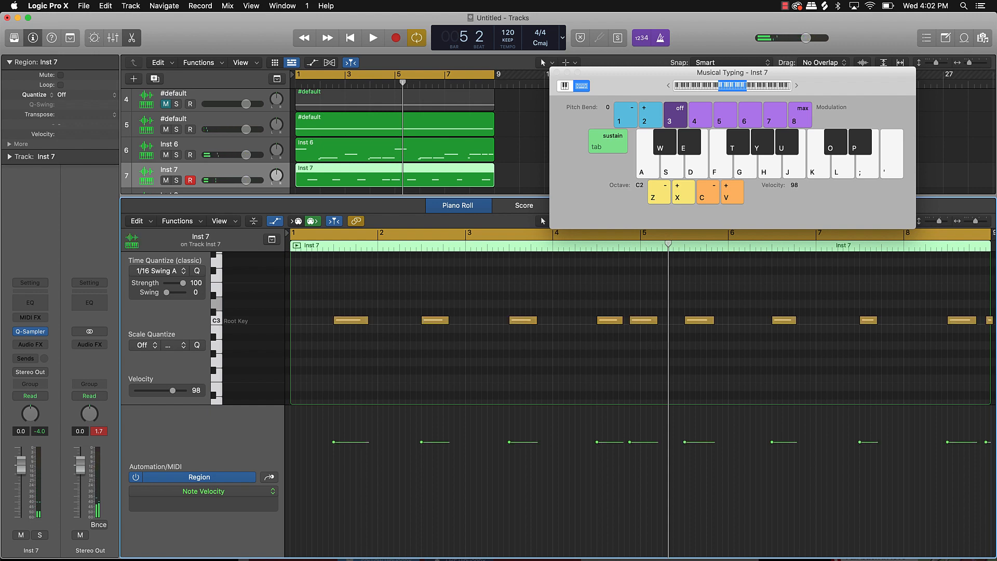
left_click_drag(633, 323, 637, 324)
Play the whole cycle from the beginning to check the snare timing against the bass, and stop playback.
key("Return")
key("space")
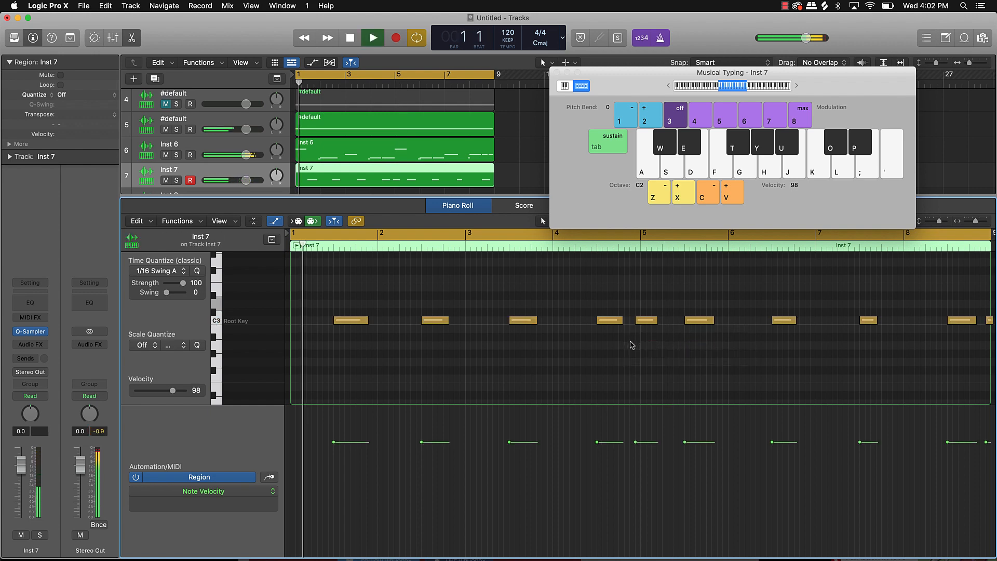
key("k")
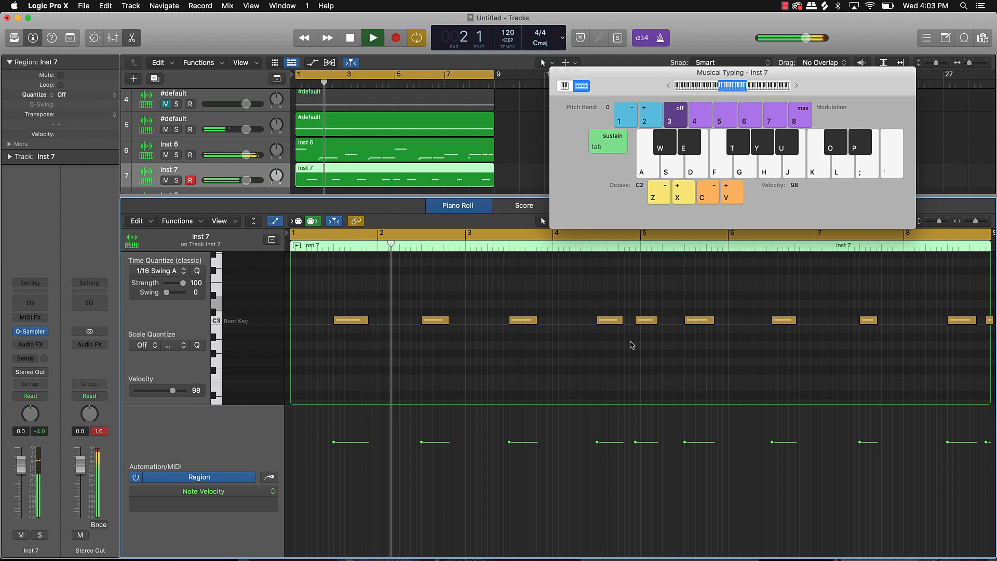
key("k")
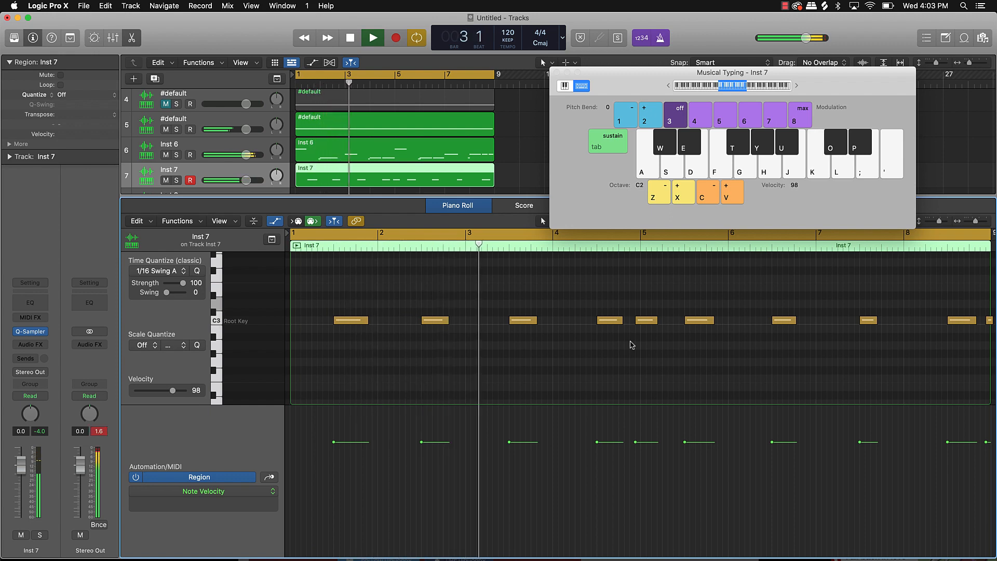
key("k")
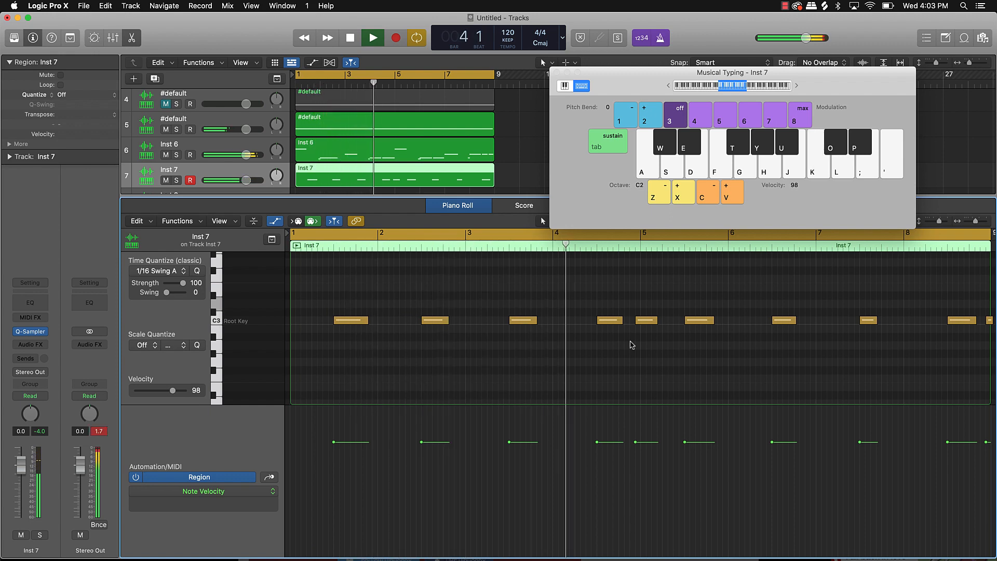
key("k")
key("k")
key("k")
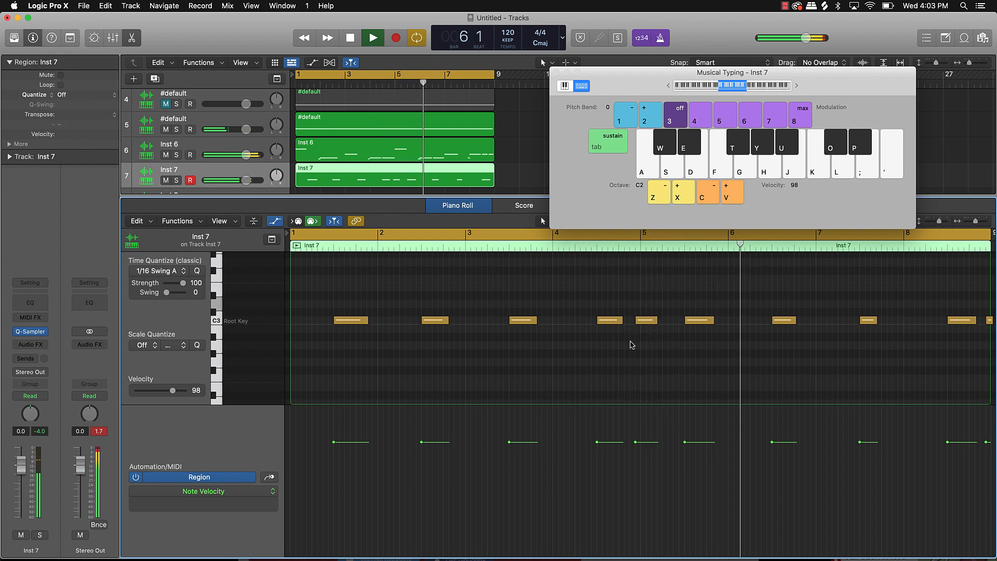
key("k")
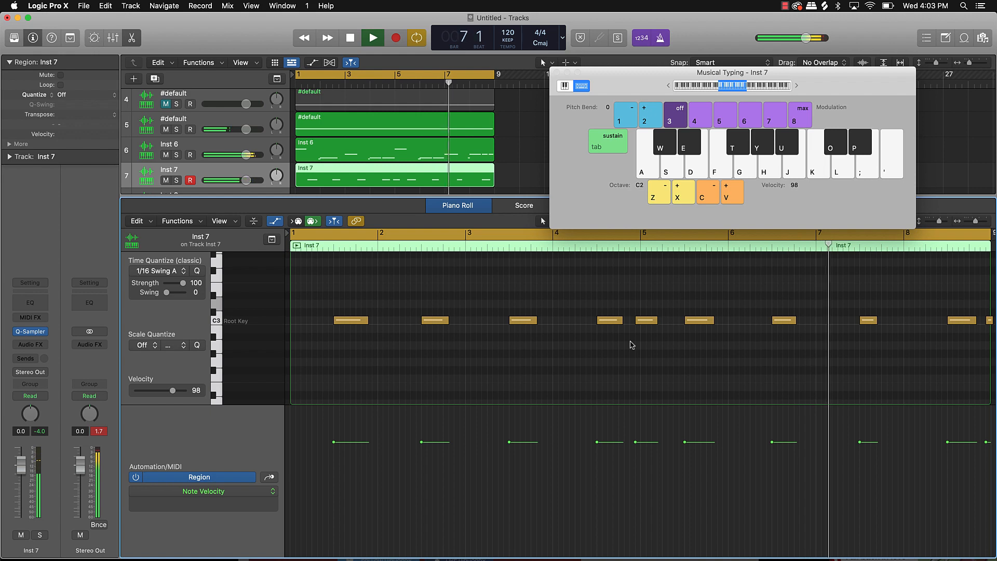
key("k")
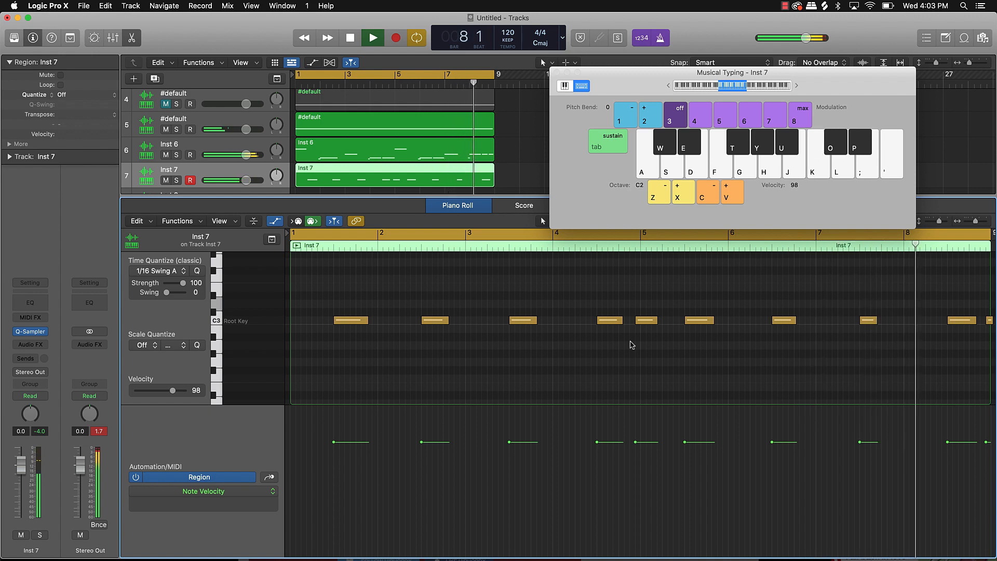
key("k")
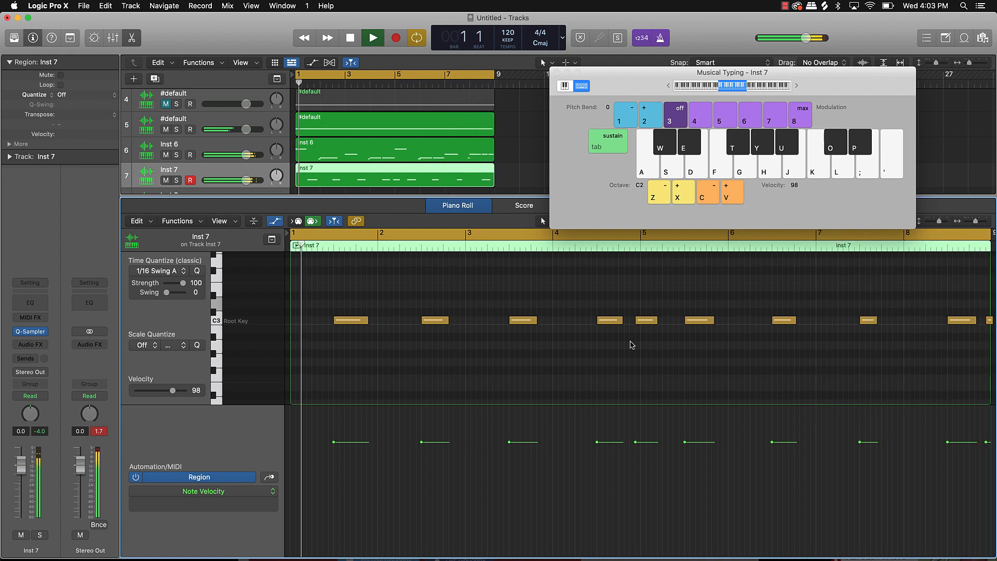
key("space")
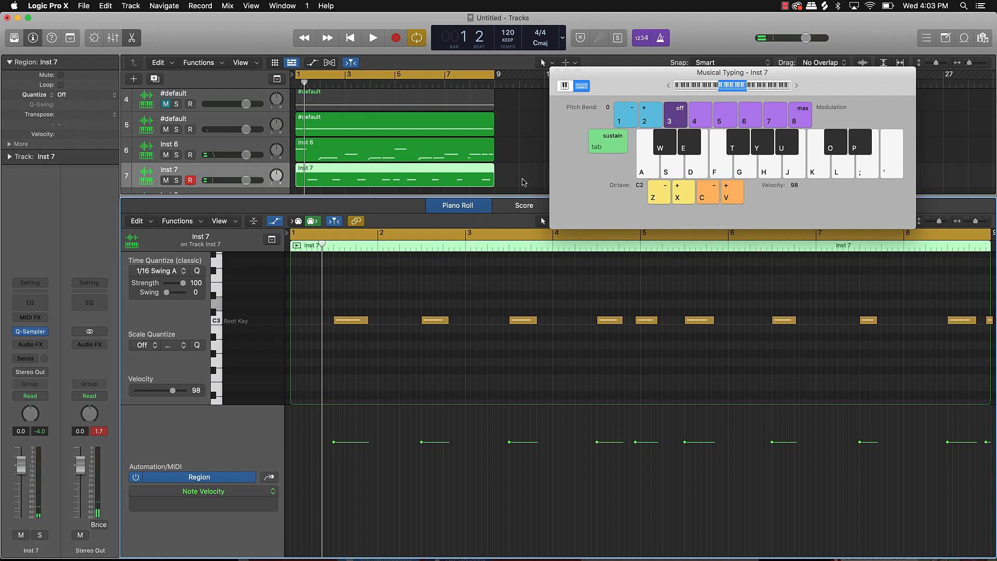
Select the Inst 8 track and audition its current kick sample with Musical Typing.
left_click(523, 182)
scroll(524, 182, "down", 2)
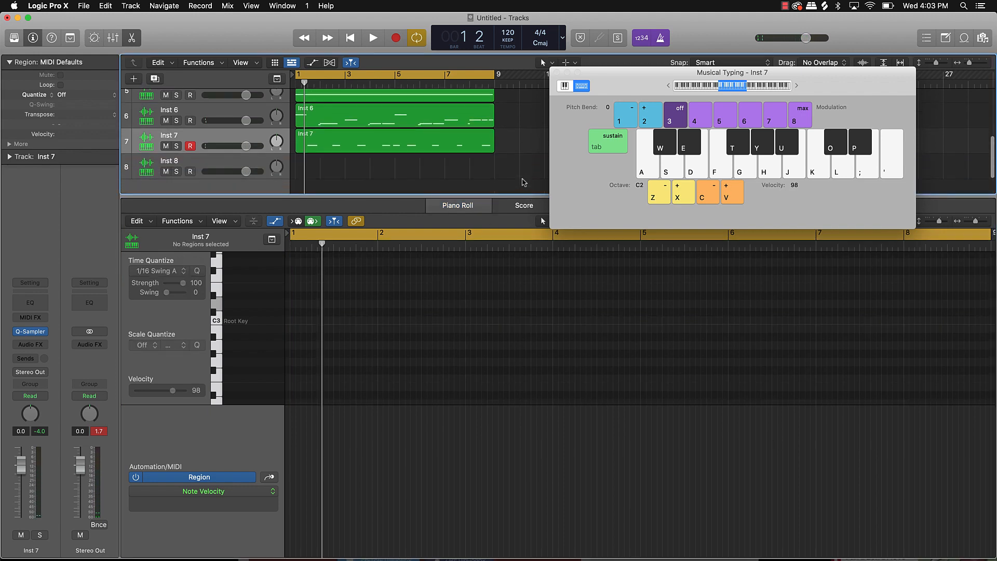
left_click(218, 162)
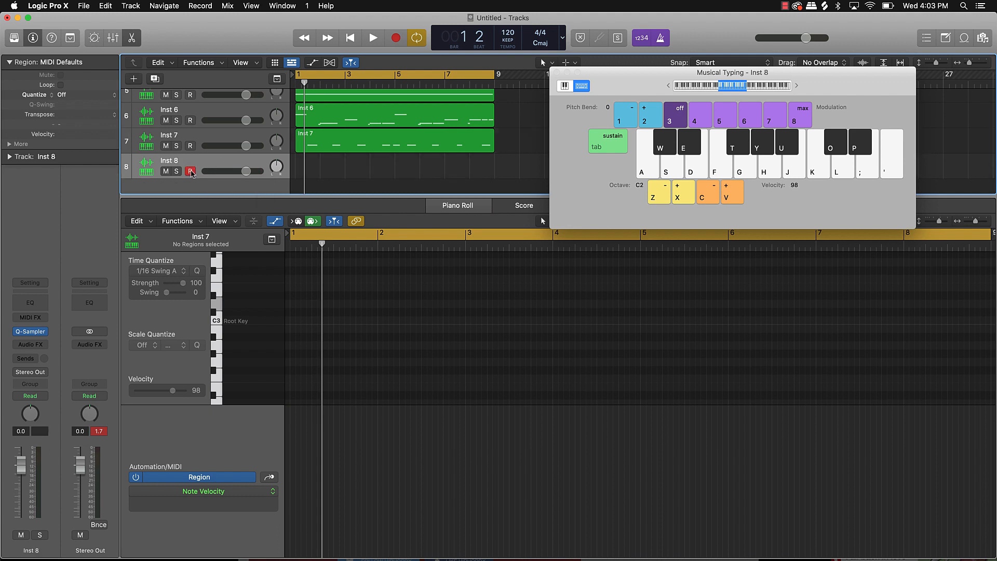
key("k")
key("j")
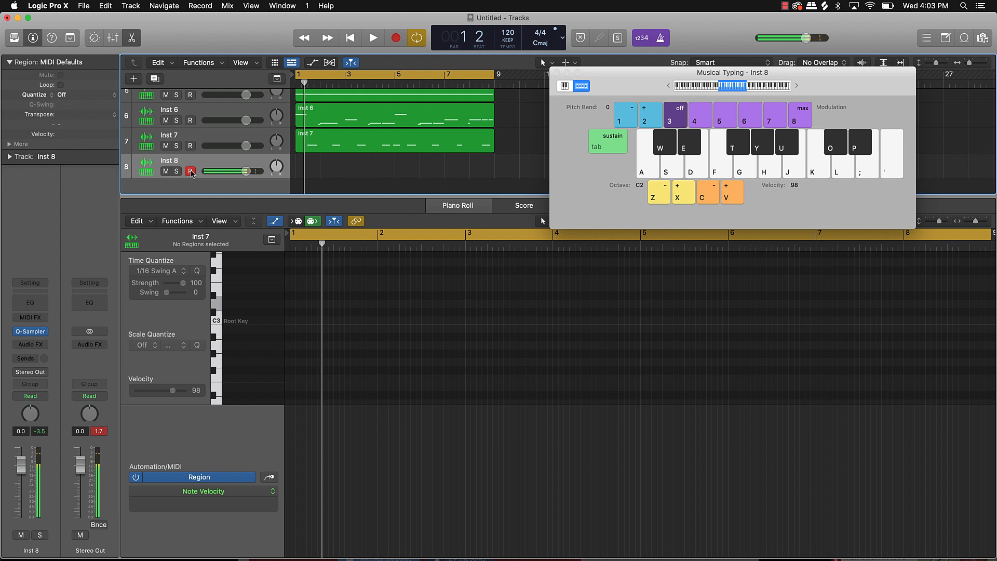
Open the Inst 8 Quick Sampler, switch to Splice and change the boom bap search's tag filter from boom bap to kicks.
left_click(34, 333)
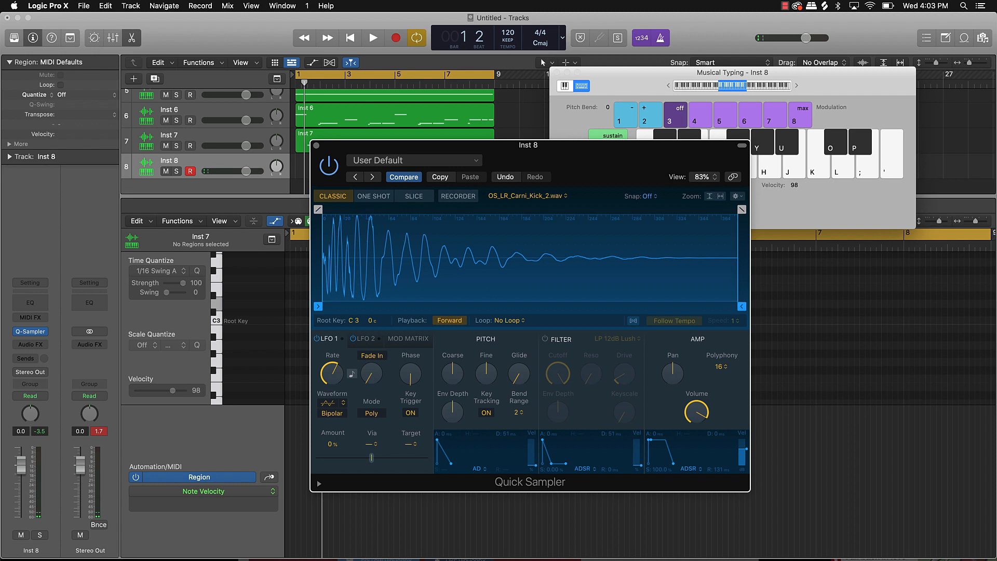
key("super+Tab")
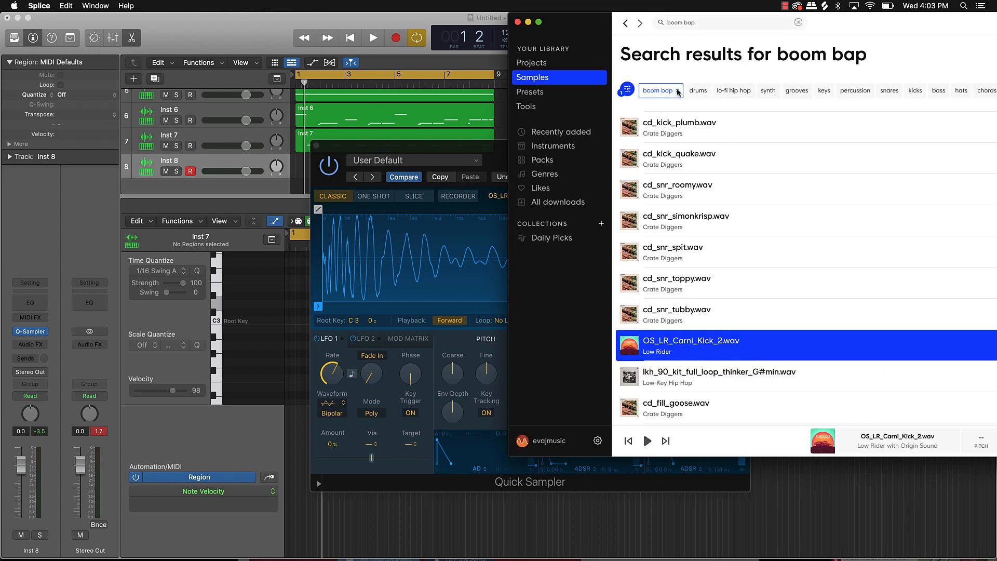
left_click(678, 90)
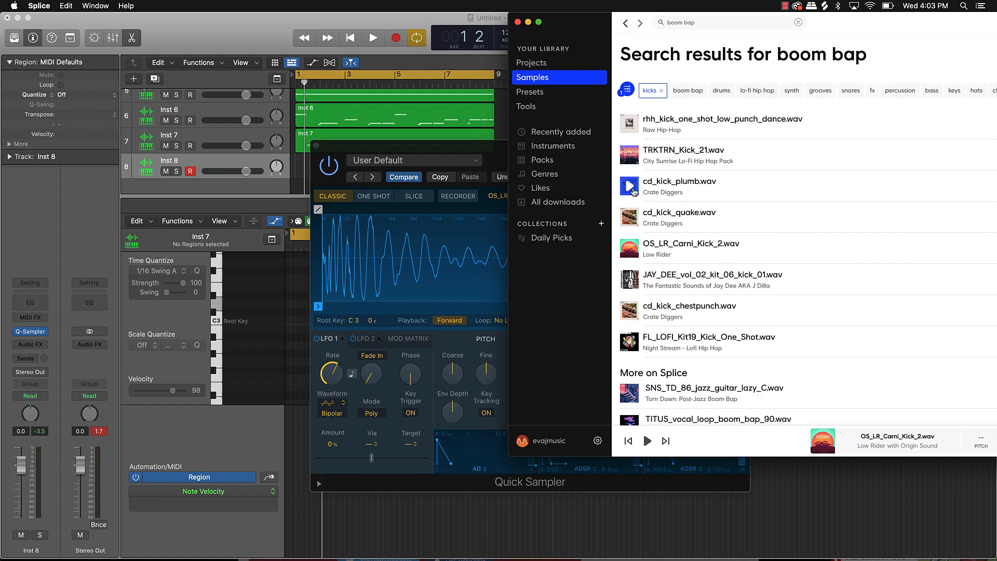
Audition the kick one-shots in the filtered boom bap results, from the library samples down through the More on Splice list.
left_click(630, 186)
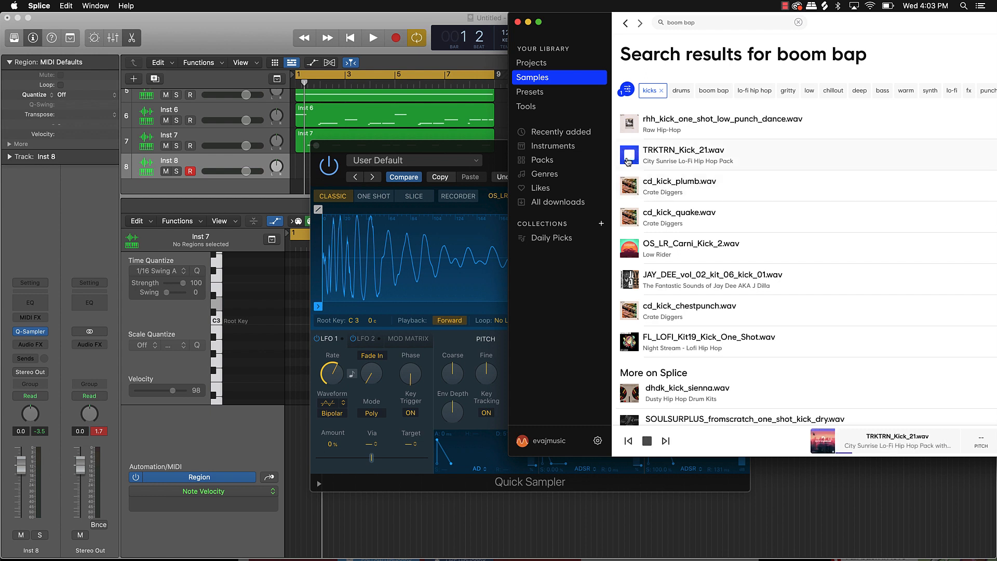
left_click(630, 124)
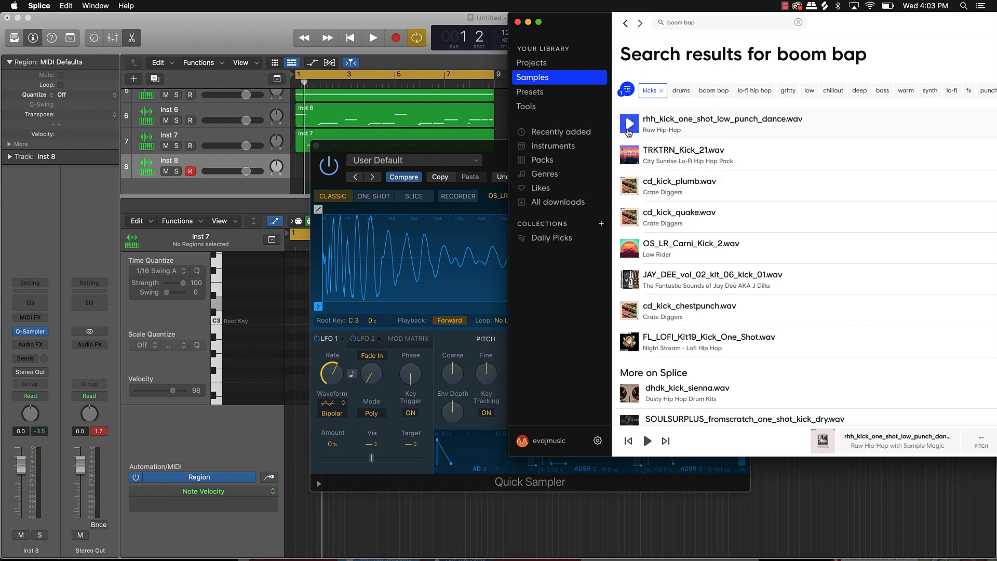
left_click(633, 399)
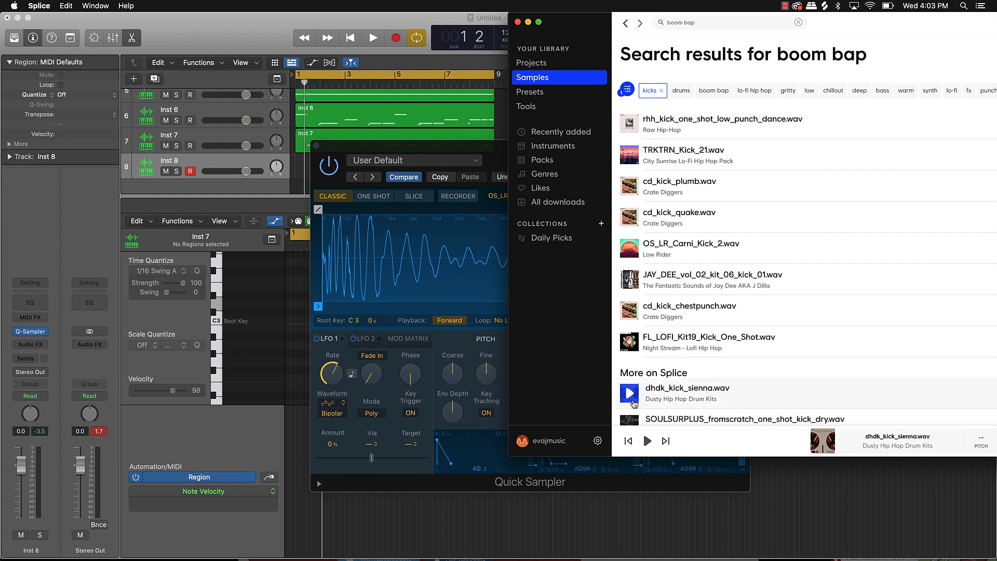
scroll(629, 398, "down", 2)
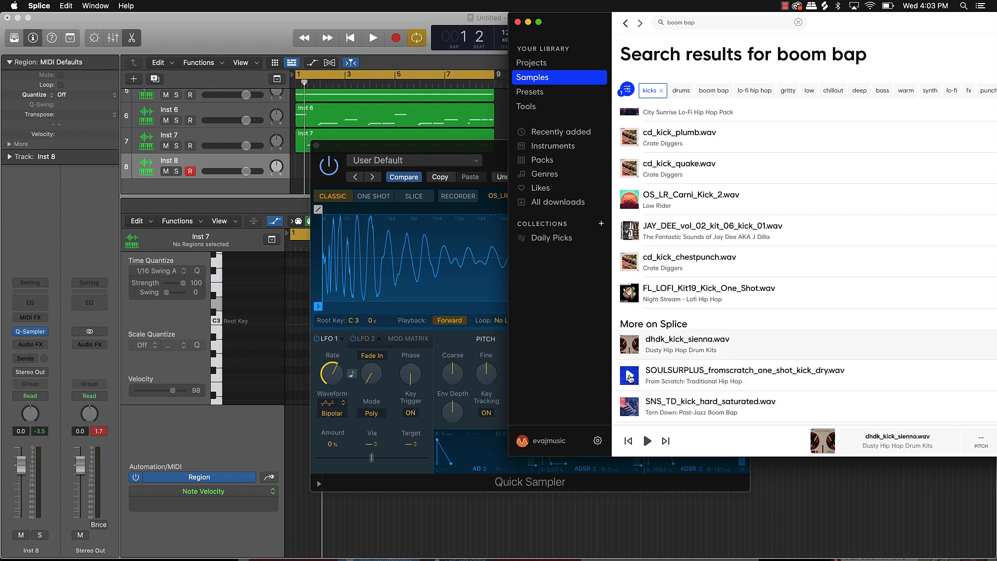
left_click(630, 377)
scroll(630, 377, "down", 2)
left_click(630, 379)
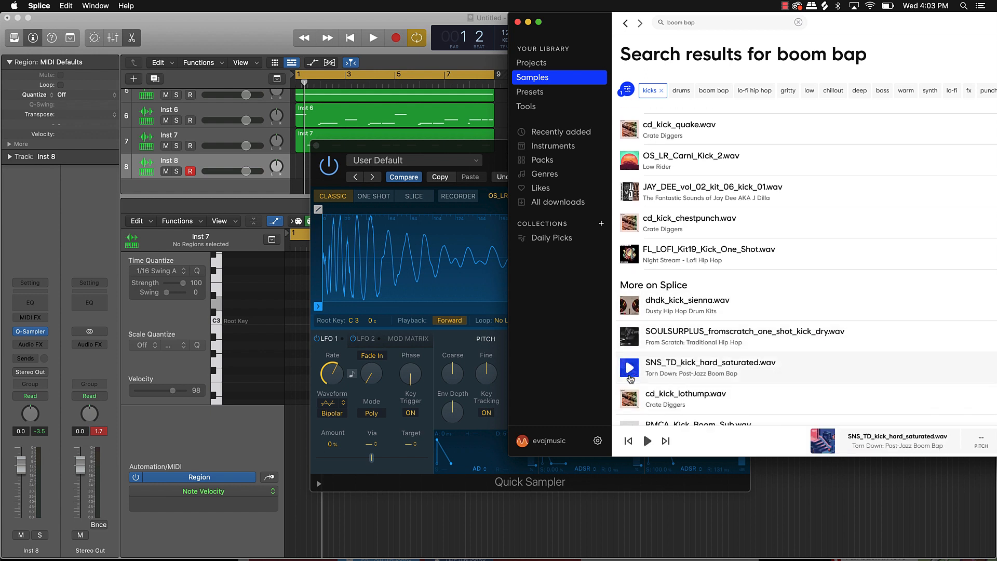
left_click(630, 402)
scroll(630, 405, "down", 3)
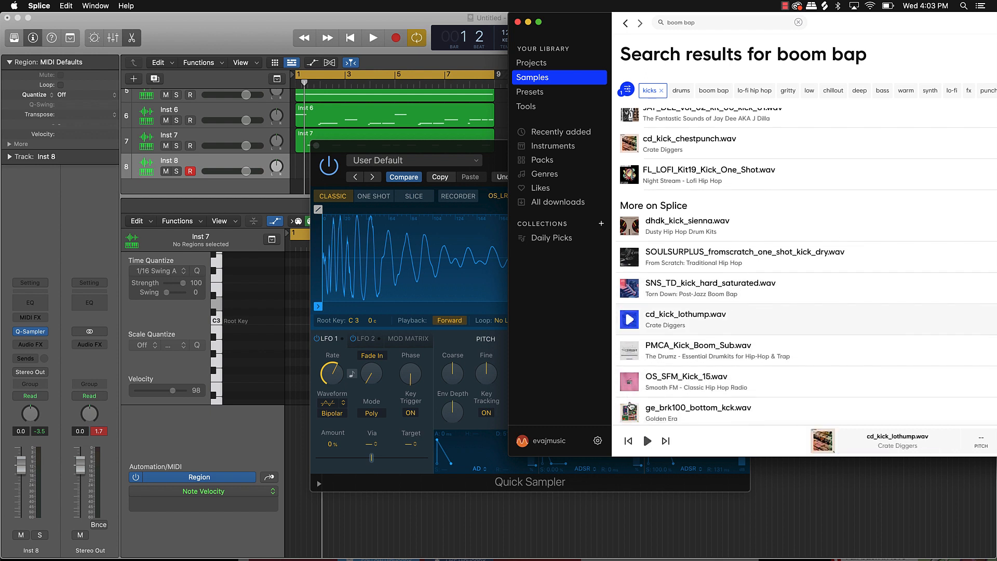
left_click(630, 351)
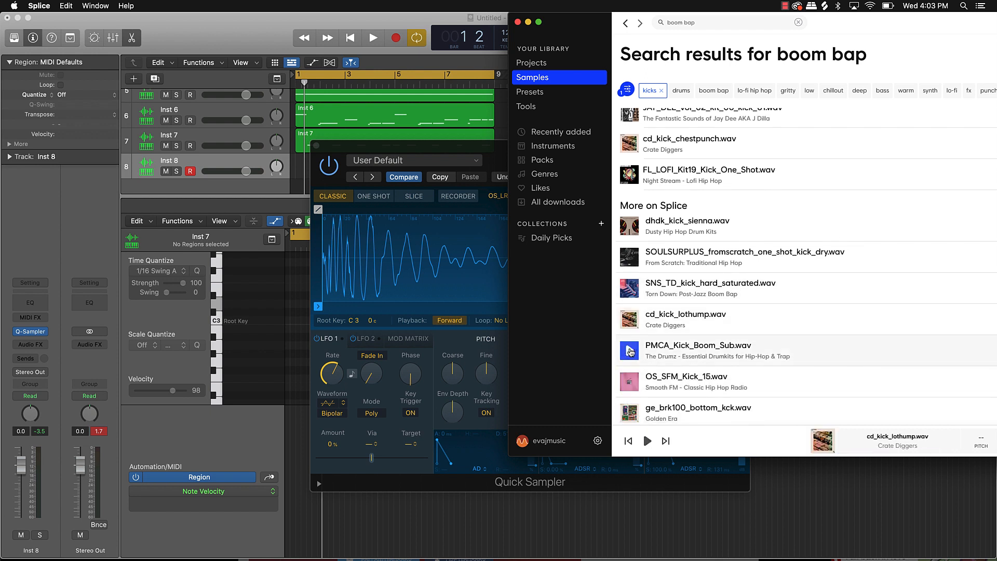
left_click(625, 383)
scroll(625, 383, "down", 2)
left_click(625, 383)
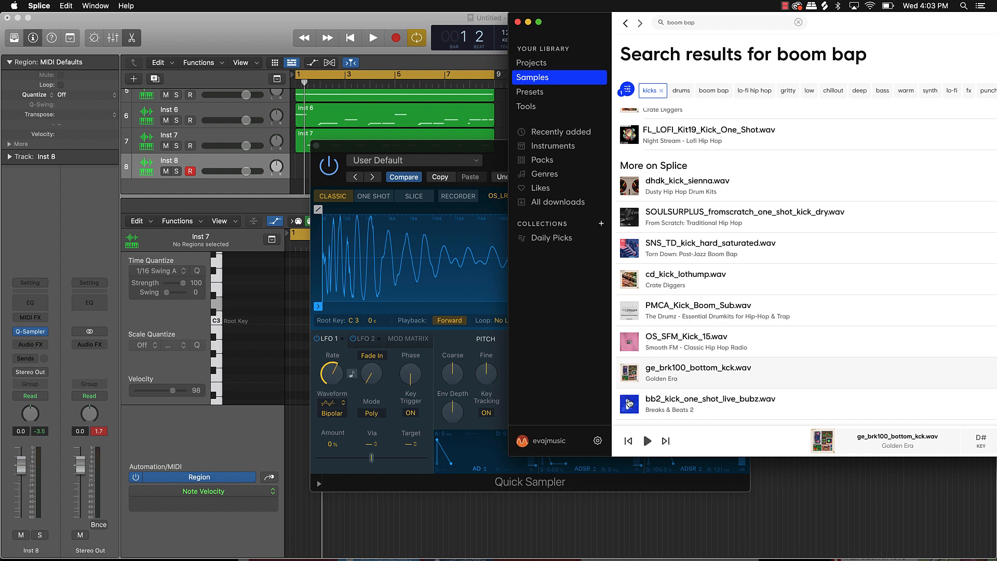
left_click(629, 403)
scroll(629, 395, "down", 2)
left_click(631, 379)
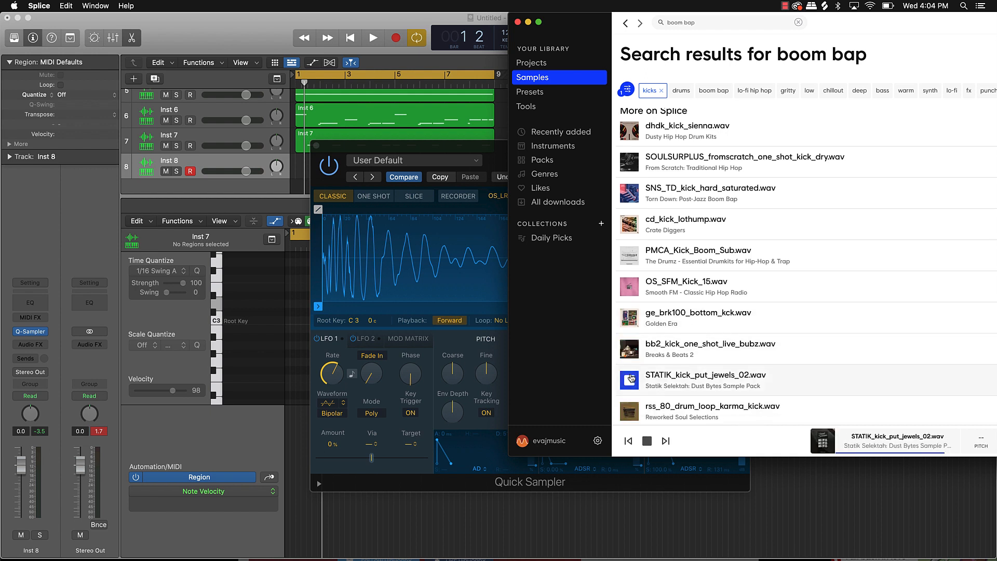
scroll(631, 379, "down", 2)
left_click(631, 378)
left_click(628, 347)
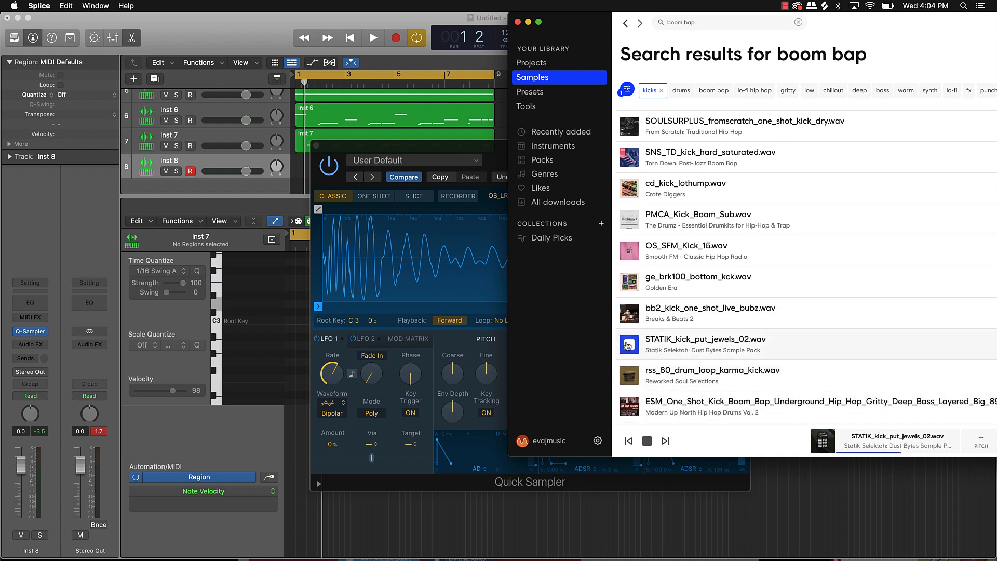
scroll(630, 364, "down", 2)
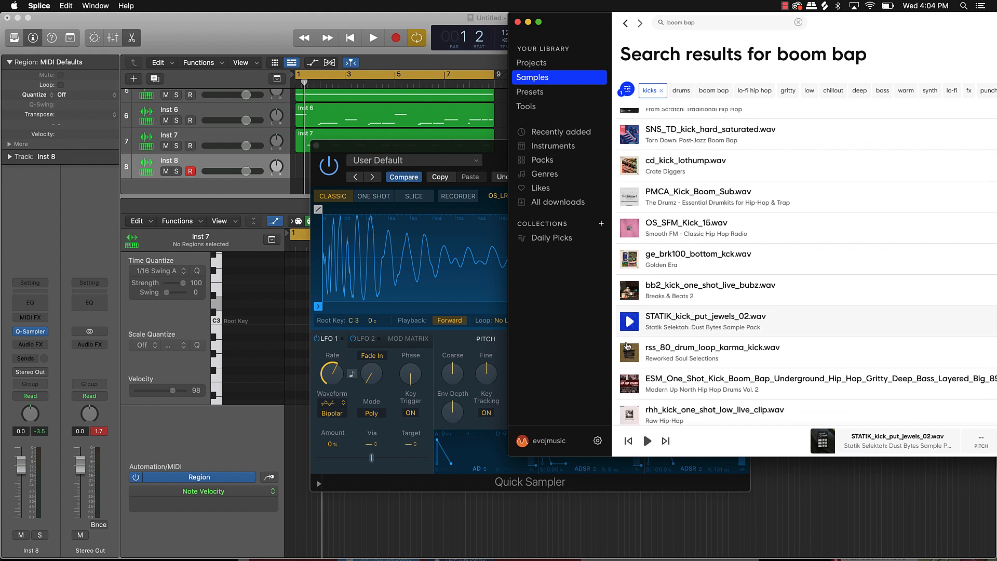
left_click(629, 378)
scroll(630, 378, "down", 2)
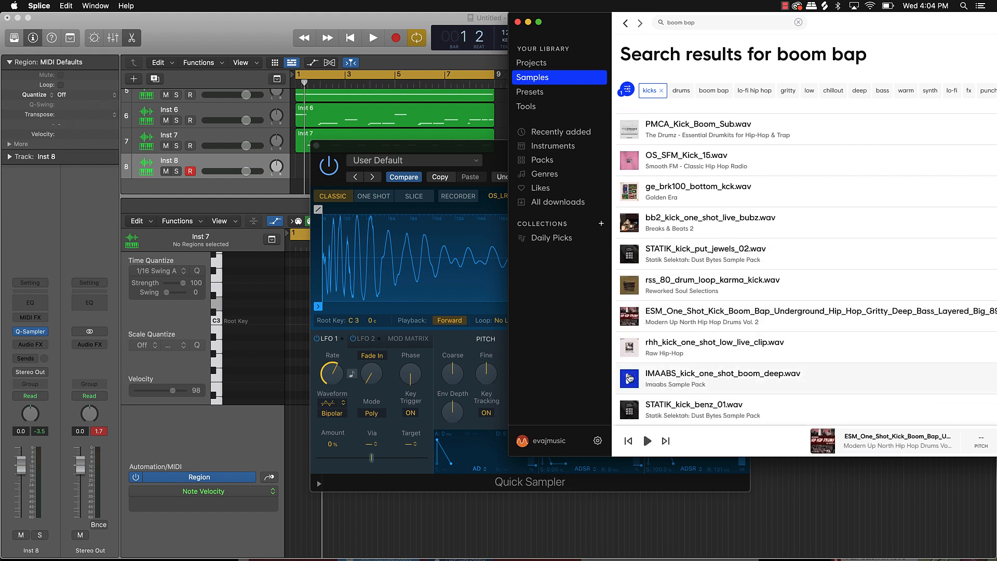
left_click(629, 367)
left_click(630, 352)
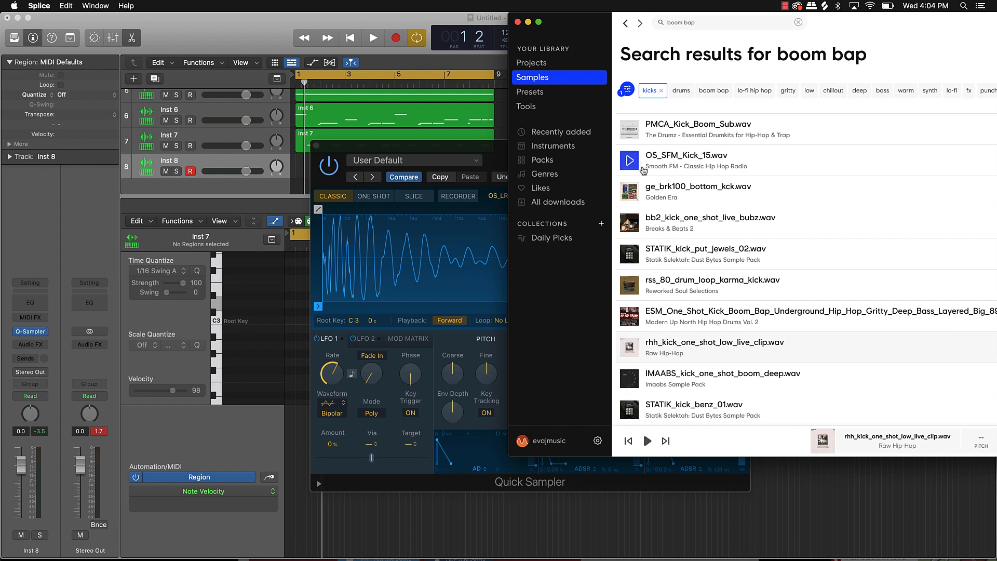
Download rhh_kick_one_shot_low_live_clip.wav, load it into the Inst 8 Quick Sampler in Logic Pro, and close the Splice and sampler windows.
left_click_drag(831, 23, 594, 44)
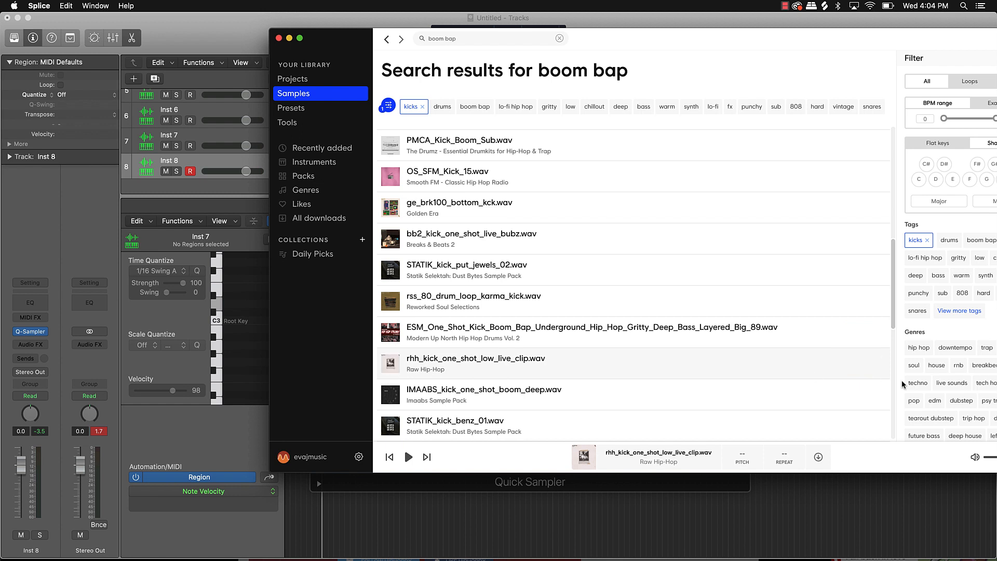
left_click(859, 364)
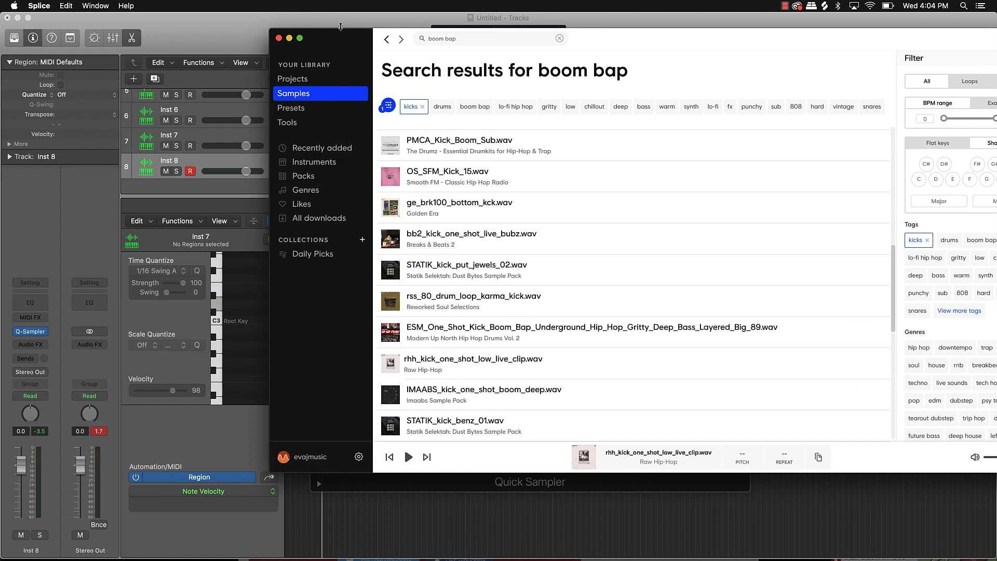
left_click_drag(351, 38, 551, 4)
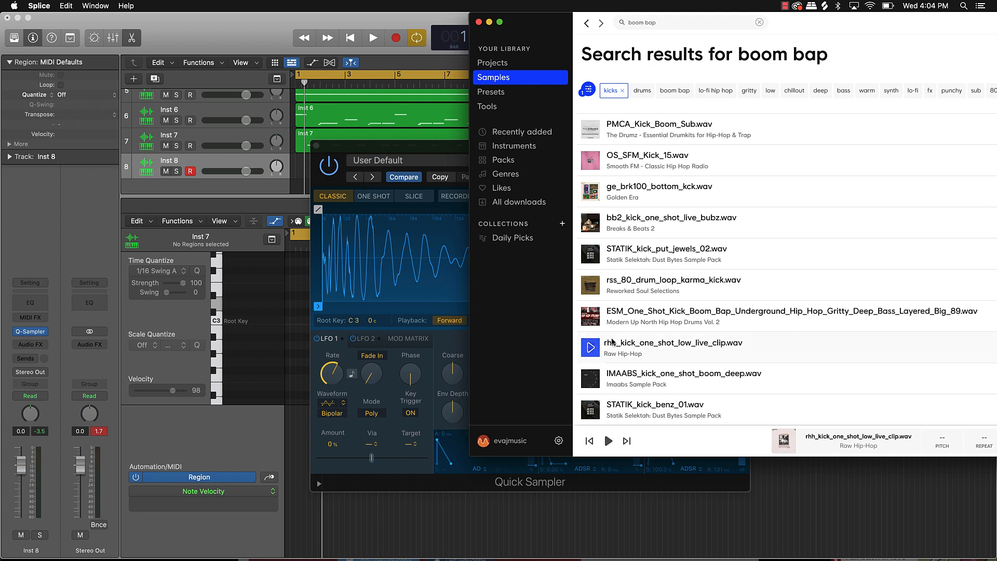
left_click_drag(613, 342, 400, 260)
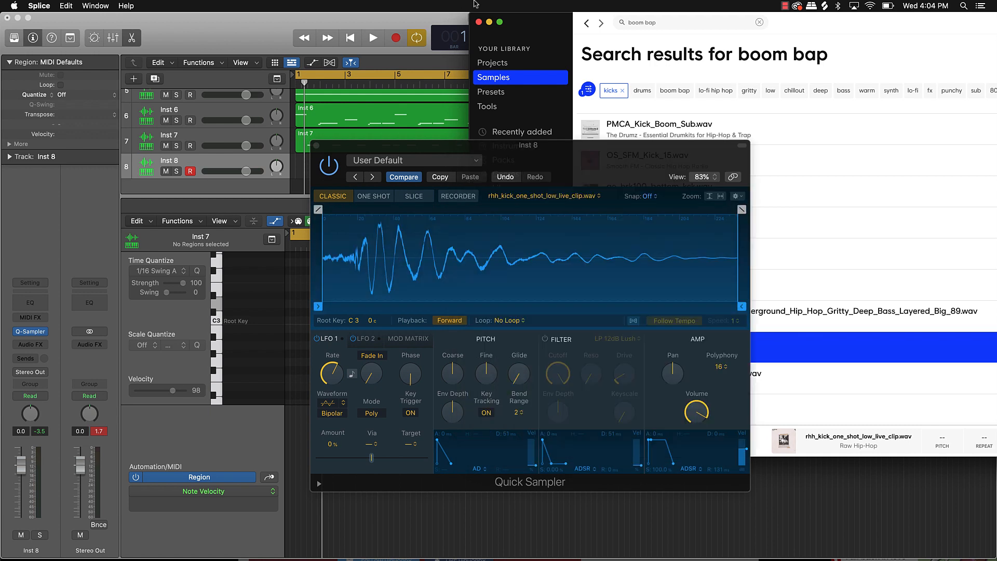
left_click(479, 22)
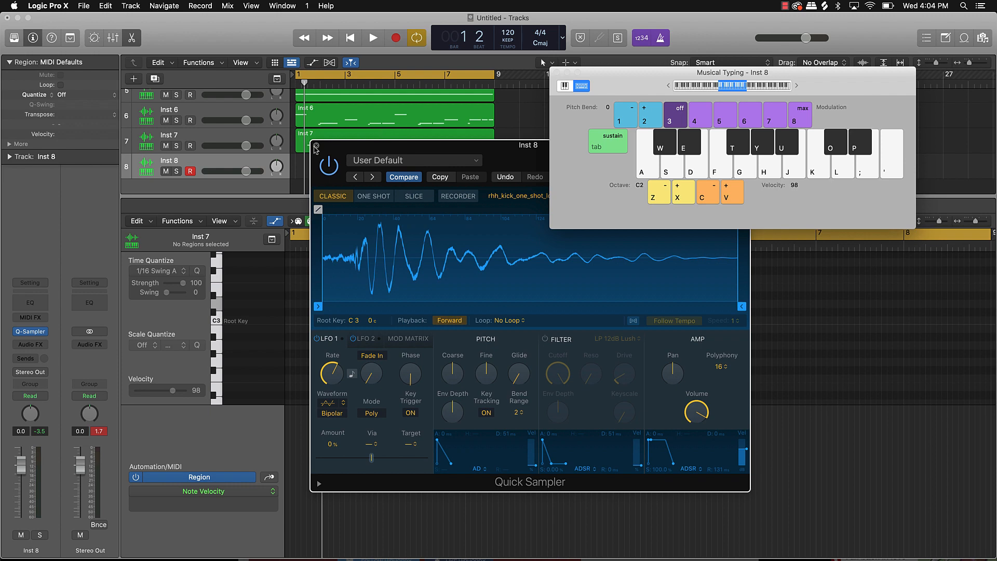
left_click(315, 146)
Audition the new kick sample at different pitches on the Inst 8 track with Musical Typing.
key("k")
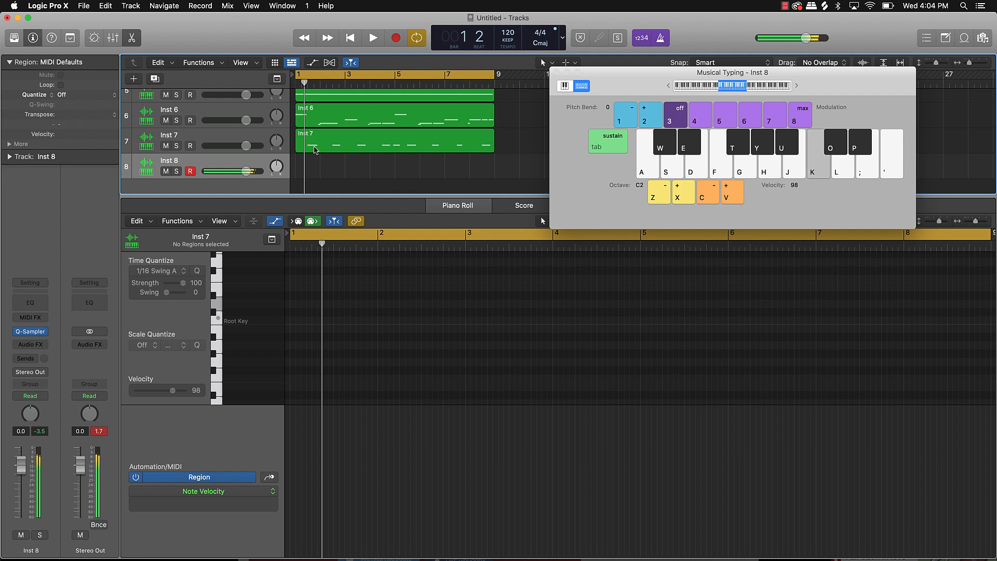
key("d")
key("a")
key("a")
key("k")
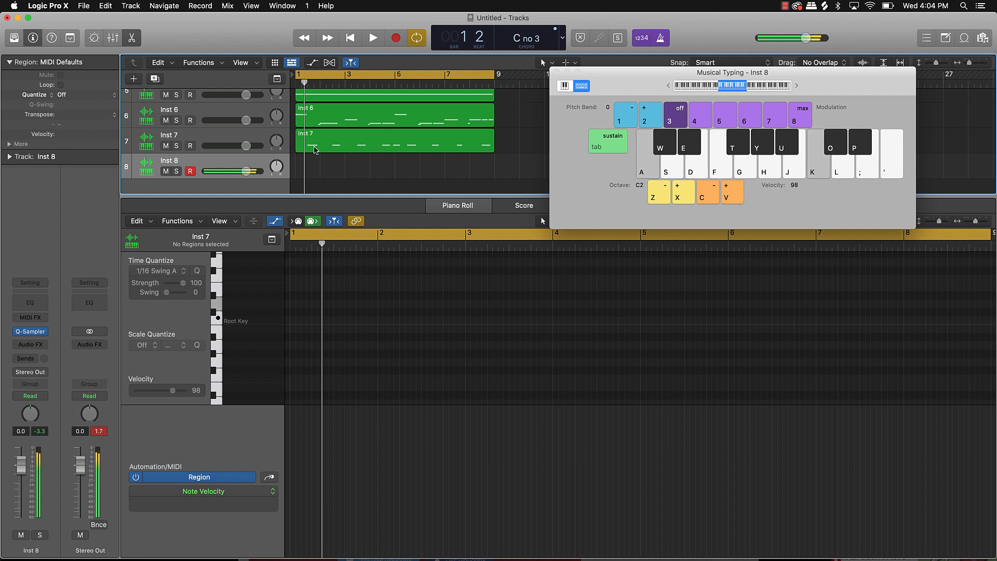
key("a")
key("k")
key("a")
key("k")
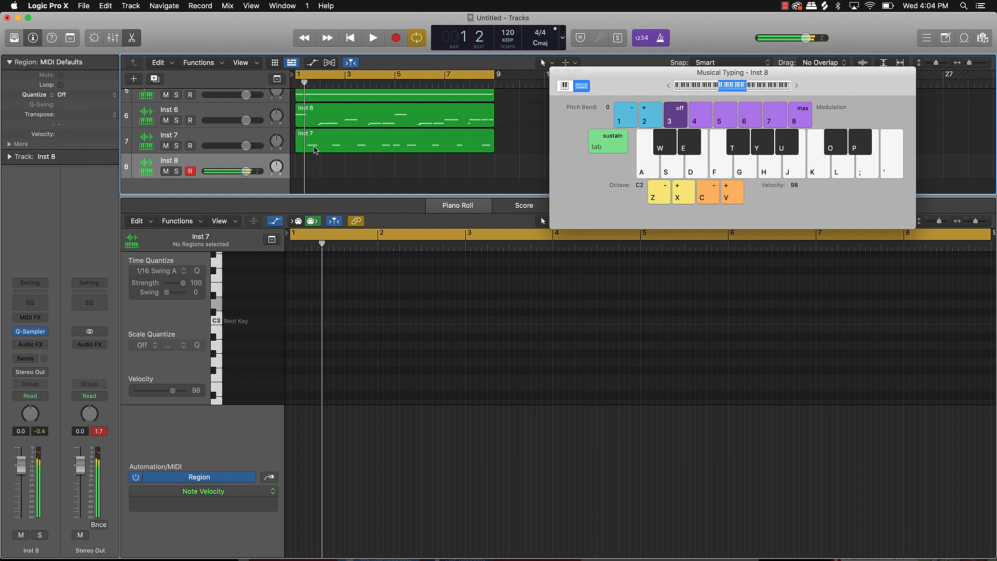
key("k")
key("d")
key("f")
Record an eight-bar kick pattern on the Inst 8 track, playing every hit on C3 with Musical Typing.
key("r")
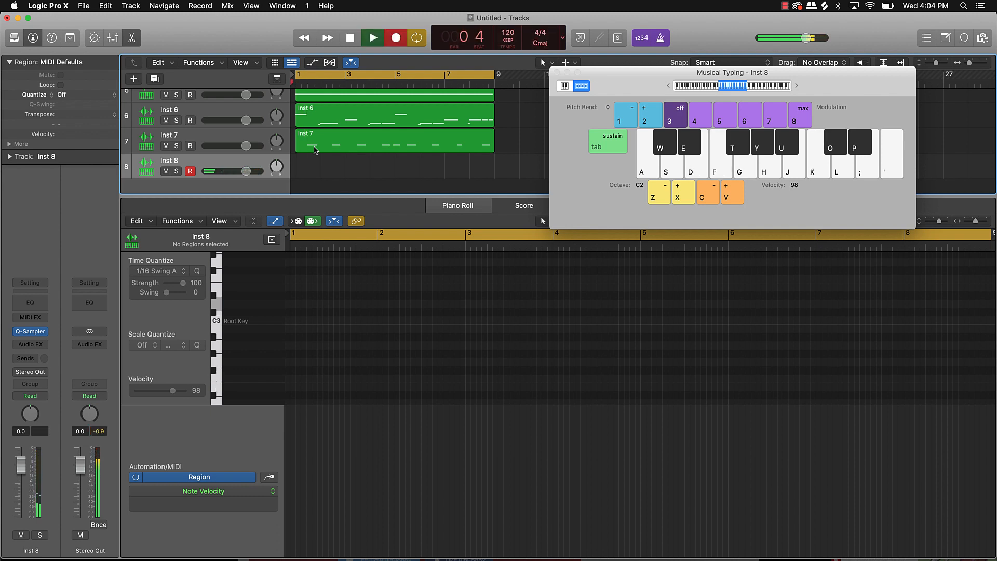
key("k")
key("k")
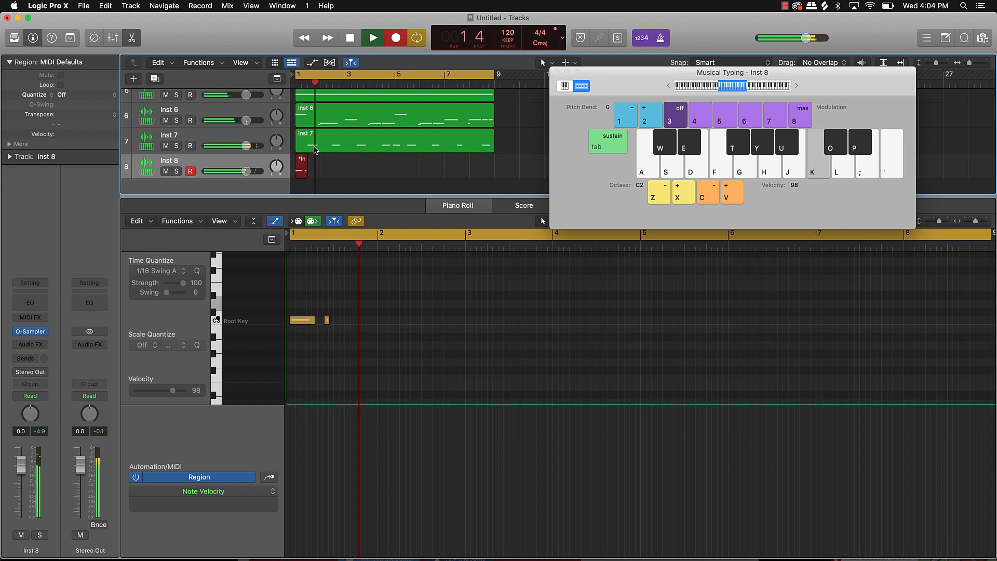
key("k")
key("k")
key("k")
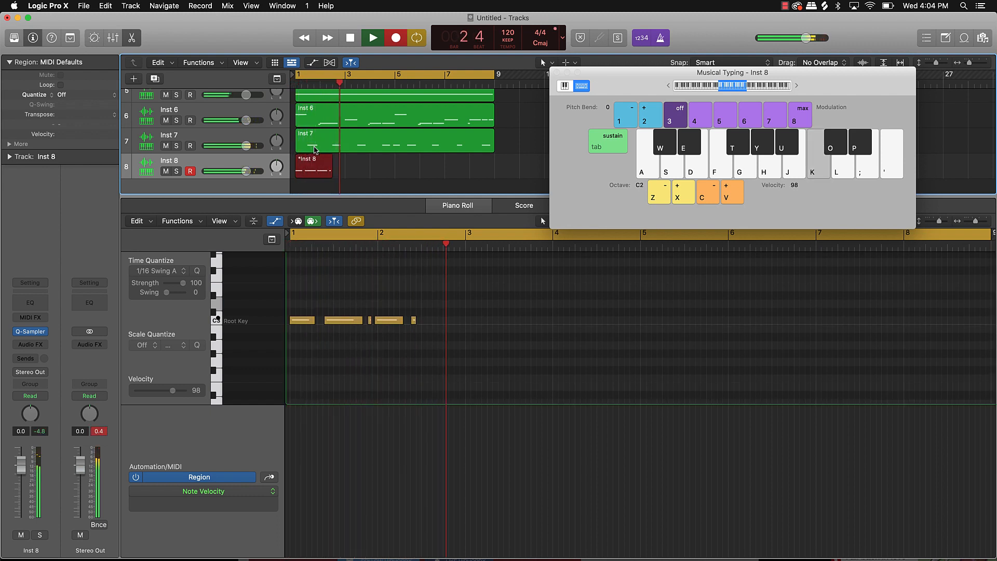
key("k")
key("k")
key("k")
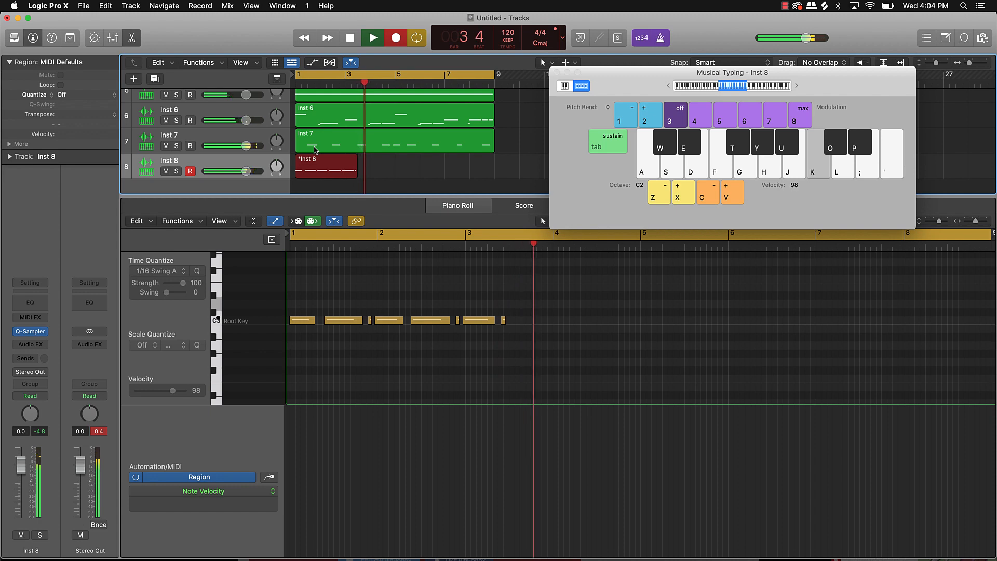
key("k")
key("k")
key("k")
key("k")
key("k")
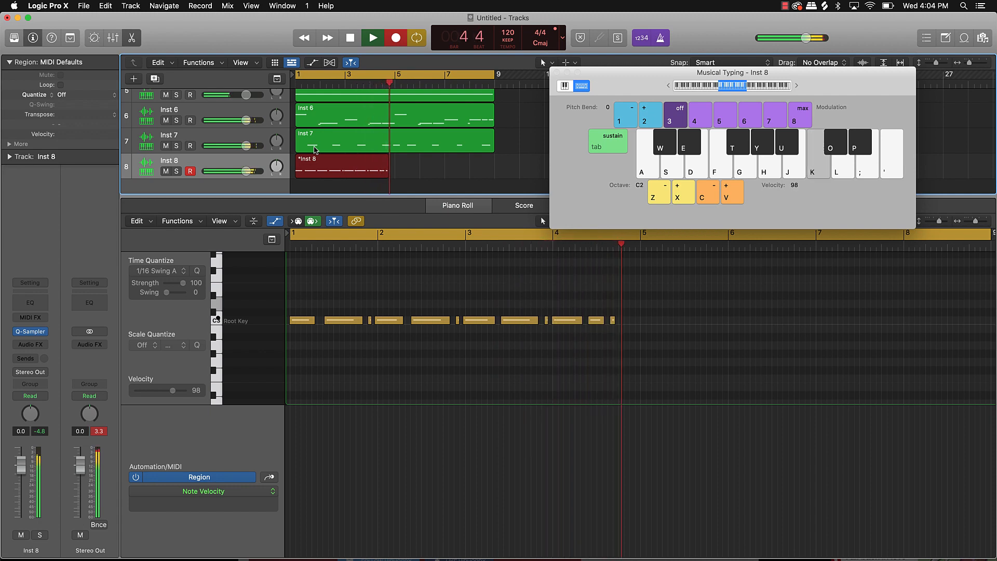
key("k")
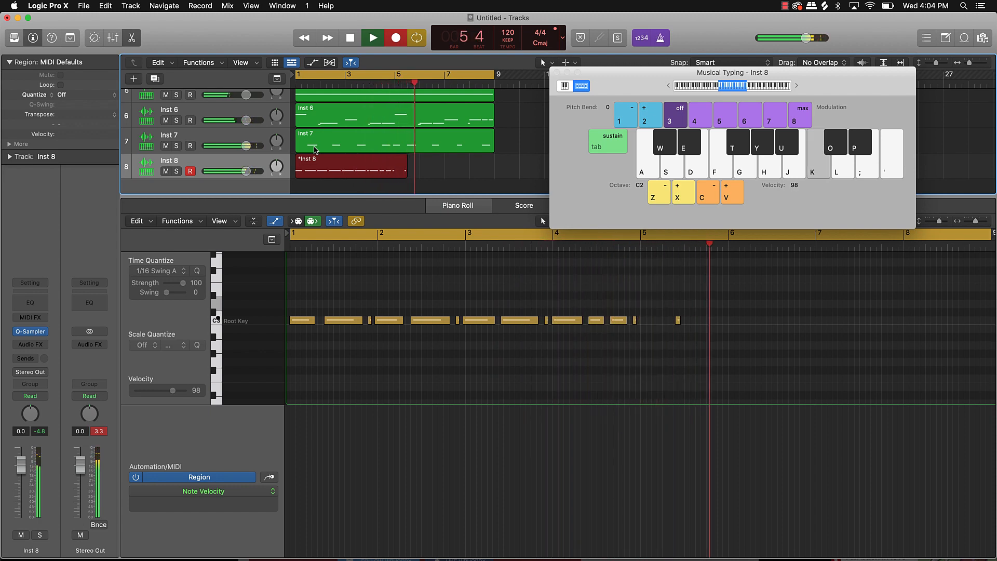
key("k")
key("k")
key("k")
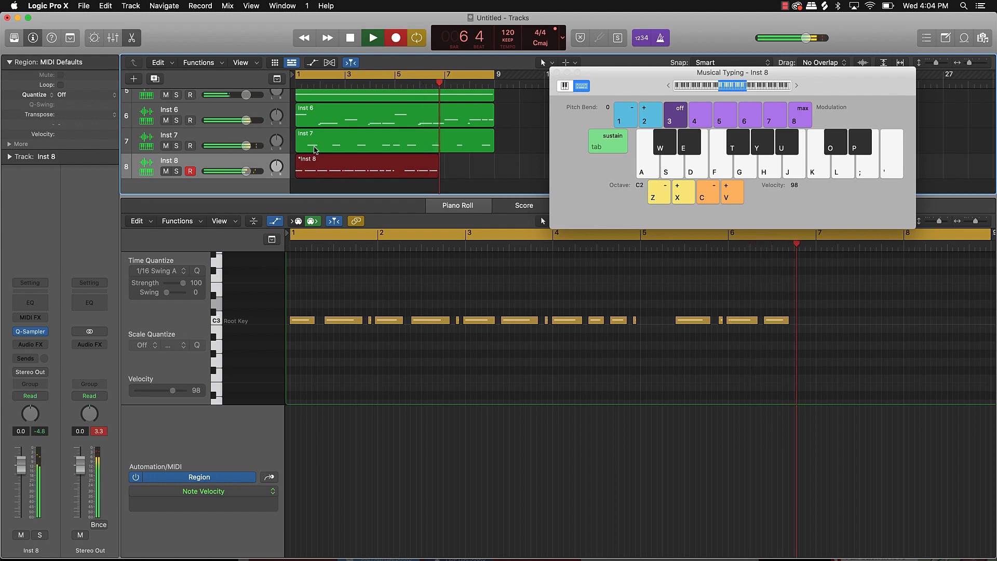
key("k")
key("k")
key("k")
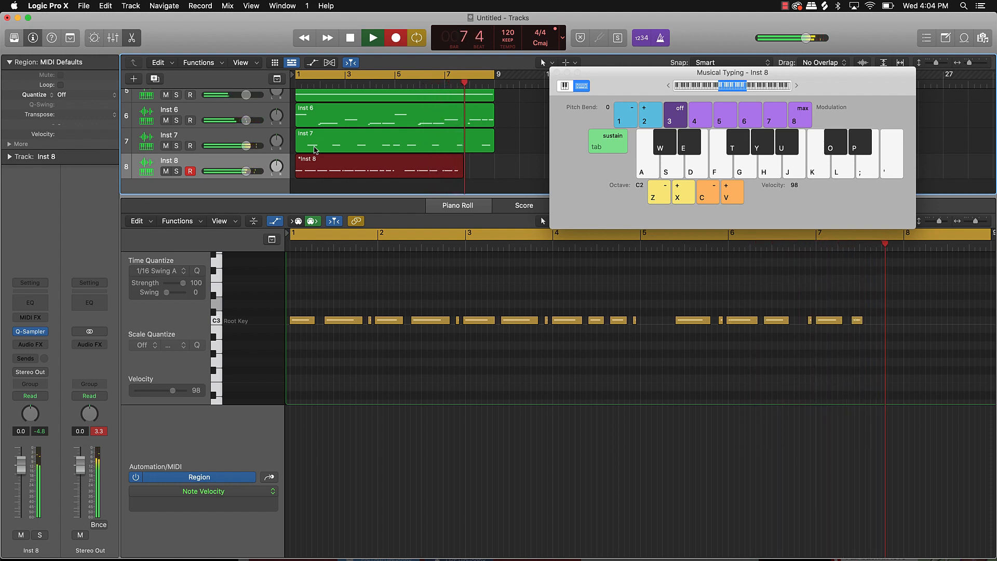
key("k")
key("k")
key("k")
key("k")
key("k")
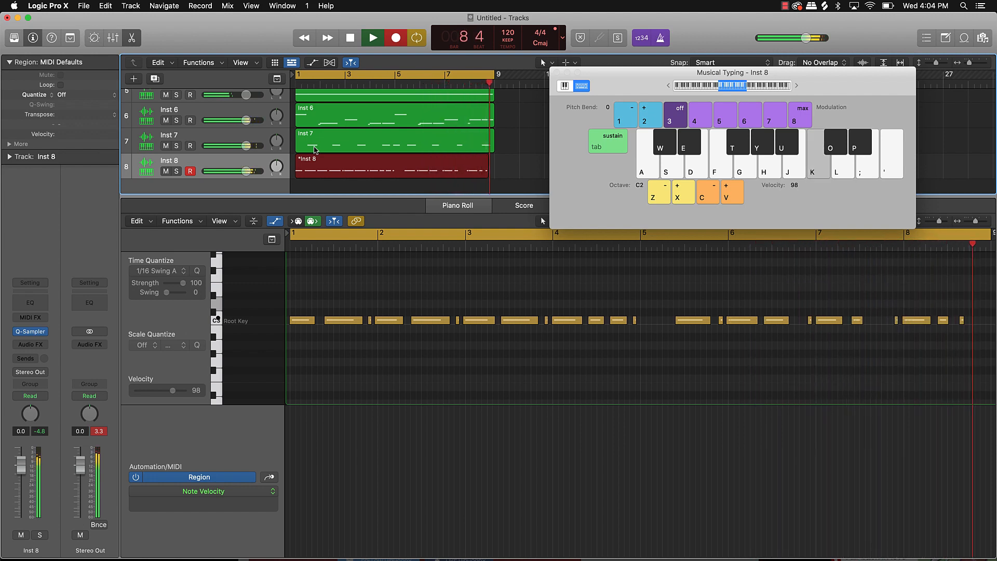
key("space")
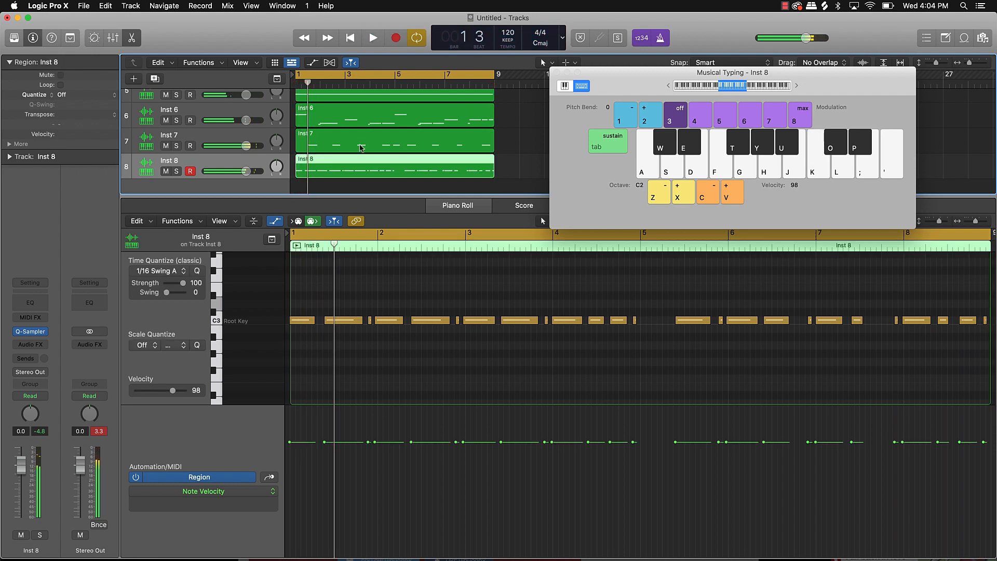
Quantize all the Inst 8 kick notes to 1/16 Swing A, change the quantize value to 1/16 Triplet (1/24), and play the beat.
left_click(484, 286)
key("super+a")
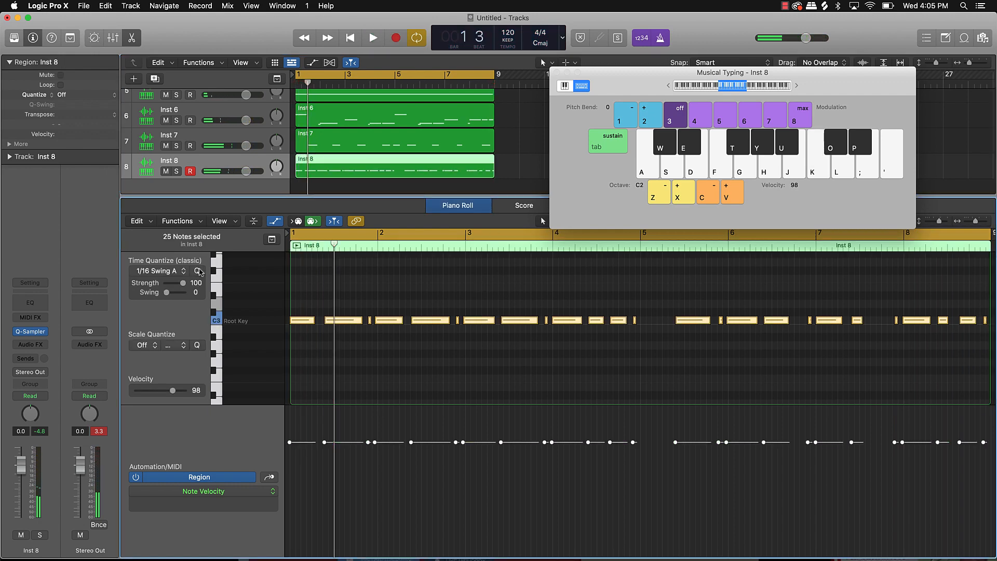
left_click(197, 271)
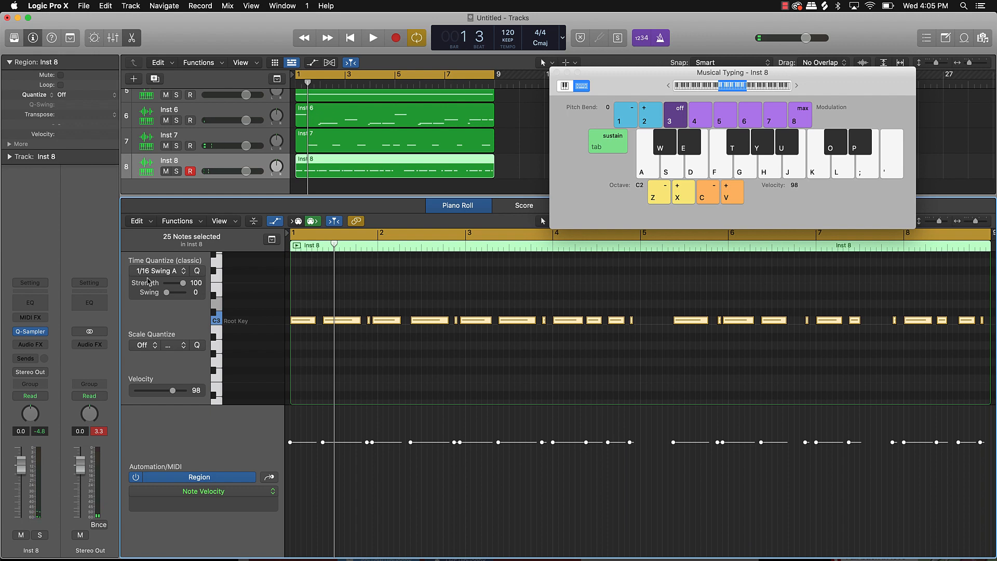
left_click(163, 272)
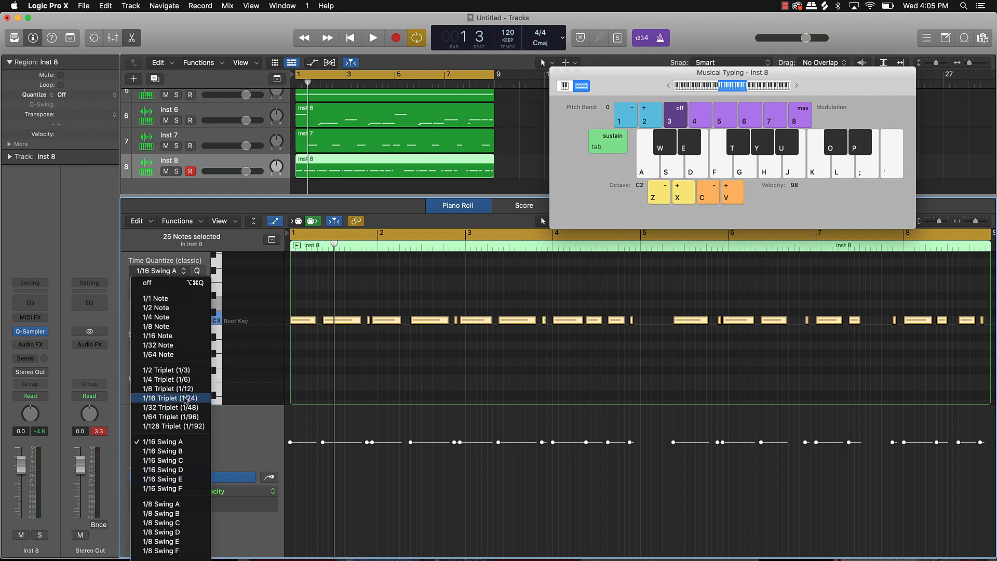
left_click(178, 398)
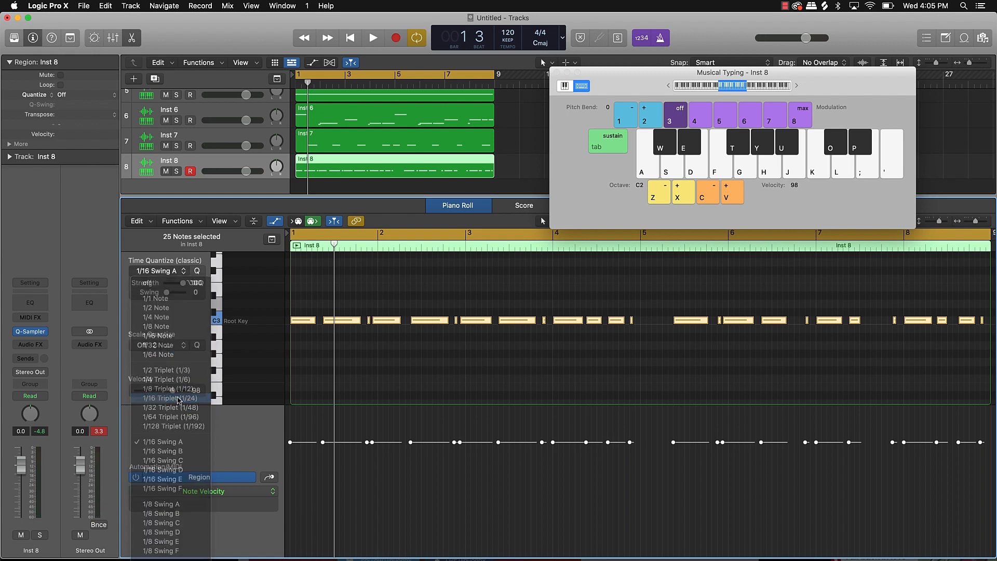
key("space")
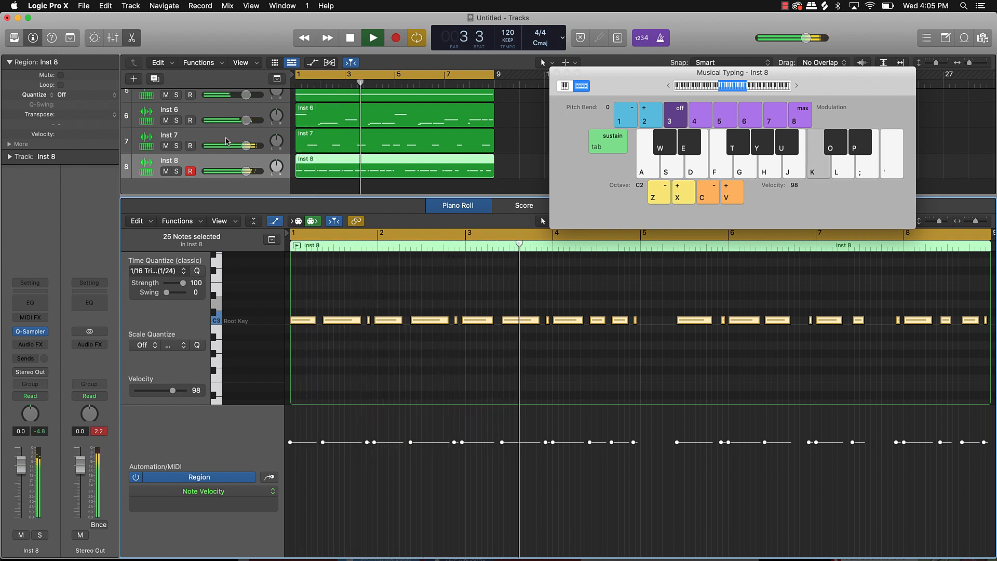
Quantize all the snare notes on the Inst 7 track to 1/16 Triplet (1/24) during playback.
key("Up")
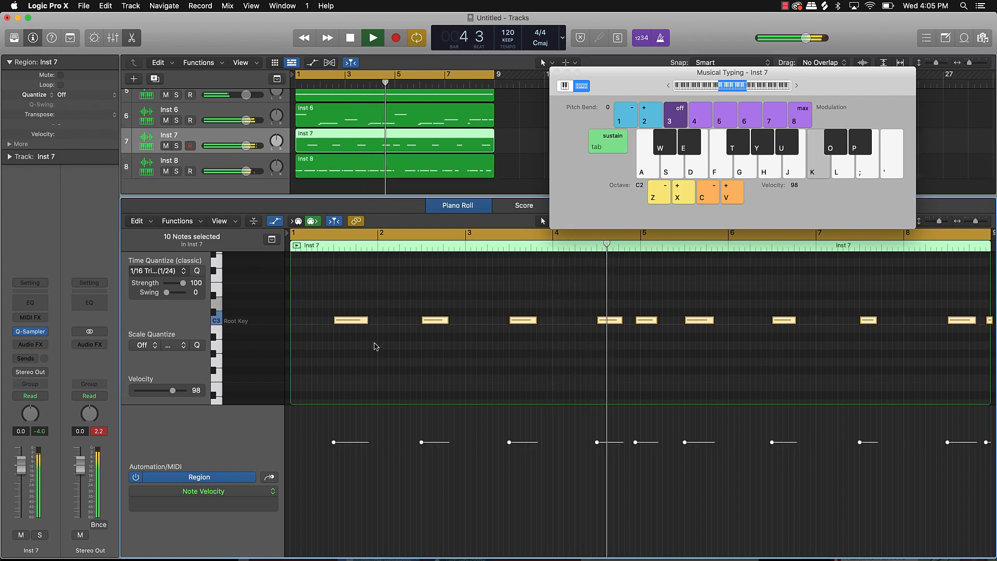
key("super+a")
left_click(197, 270)
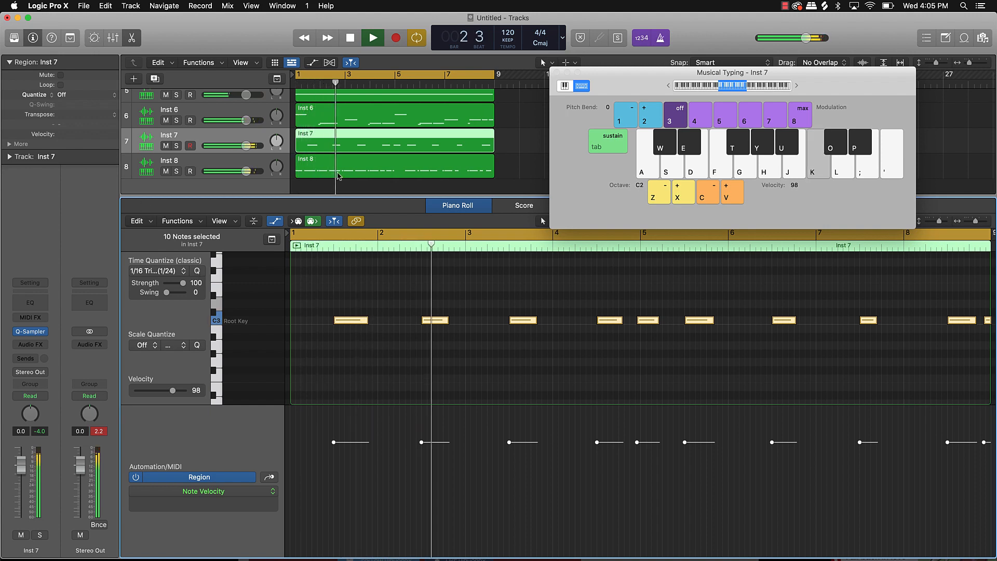
Change the quantize value of the Inst 8 kick notes to 1/8 Triplet (1/12) and listen to the result.
left_click(355, 170)
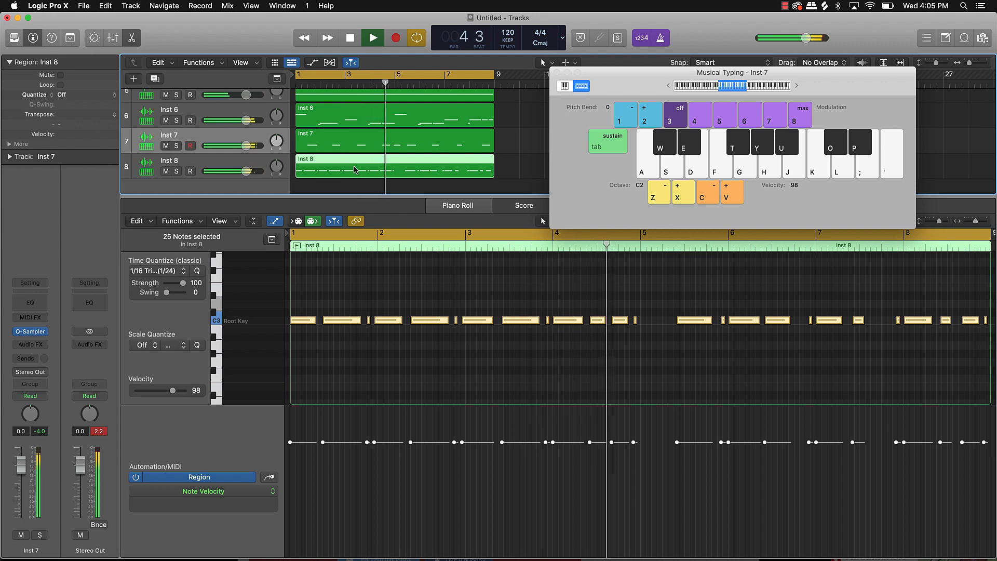
key("space")
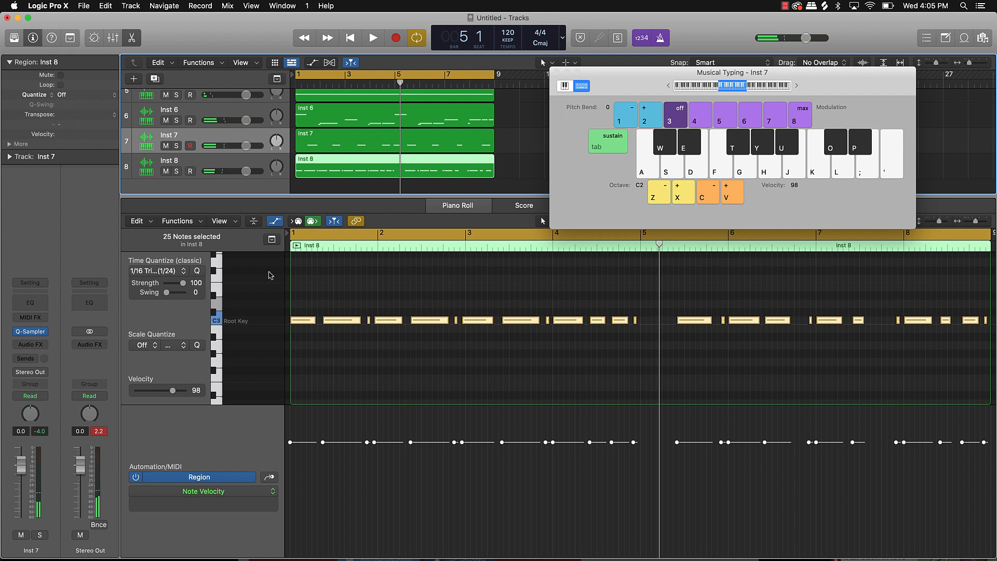
left_click(170, 270)
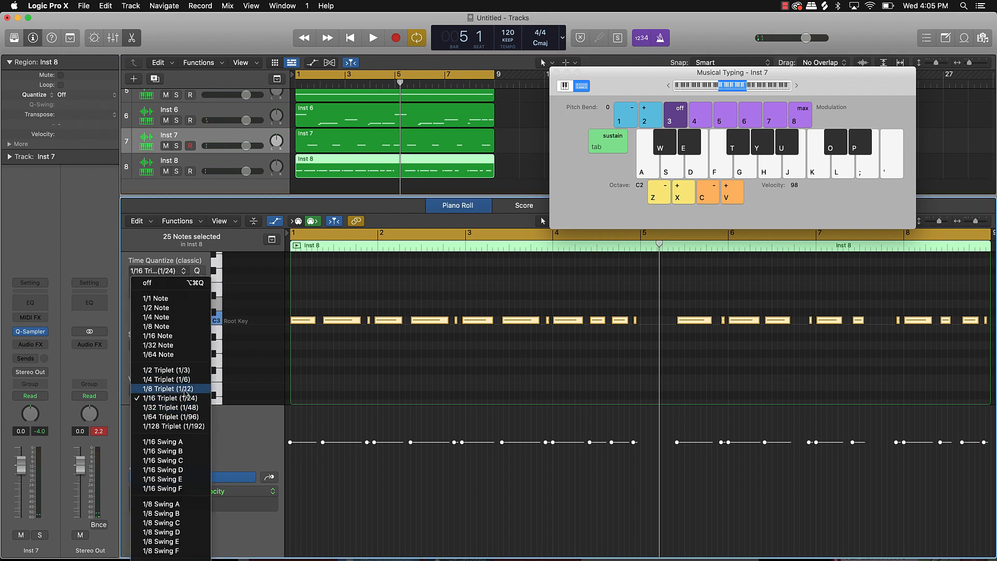
left_click(185, 390)
key("space")
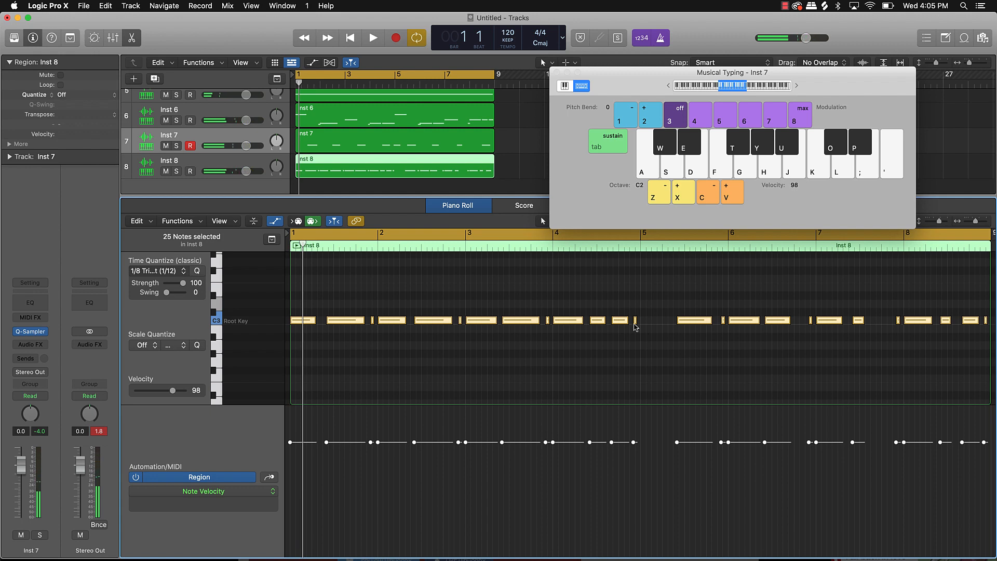
Shift the short Inst 8 kick note at the end of bar 4 closer to bar 5, lengthen it, and play the beat back.
left_click(646, 315)
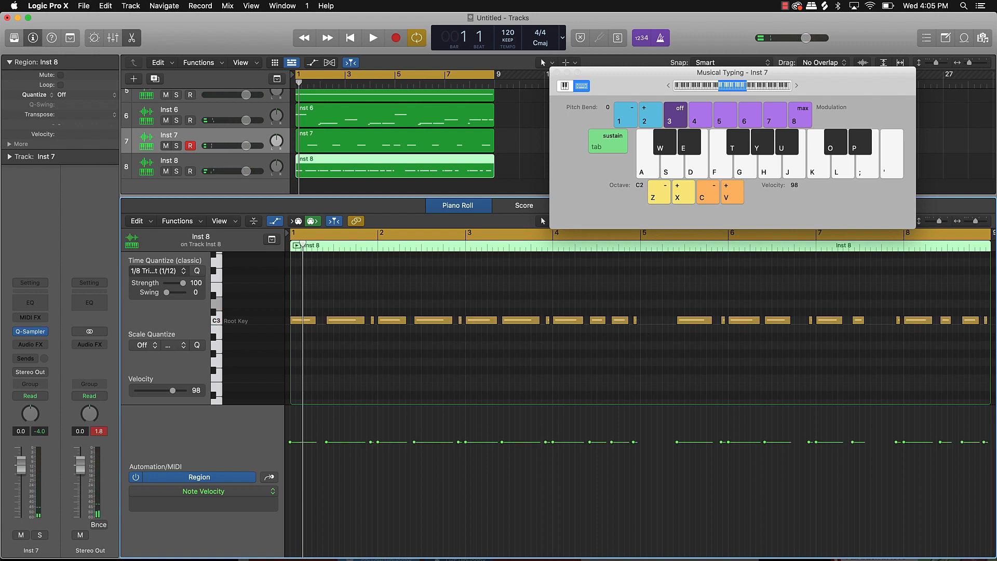
left_click_drag(636, 321, 642, 323)
key("space")
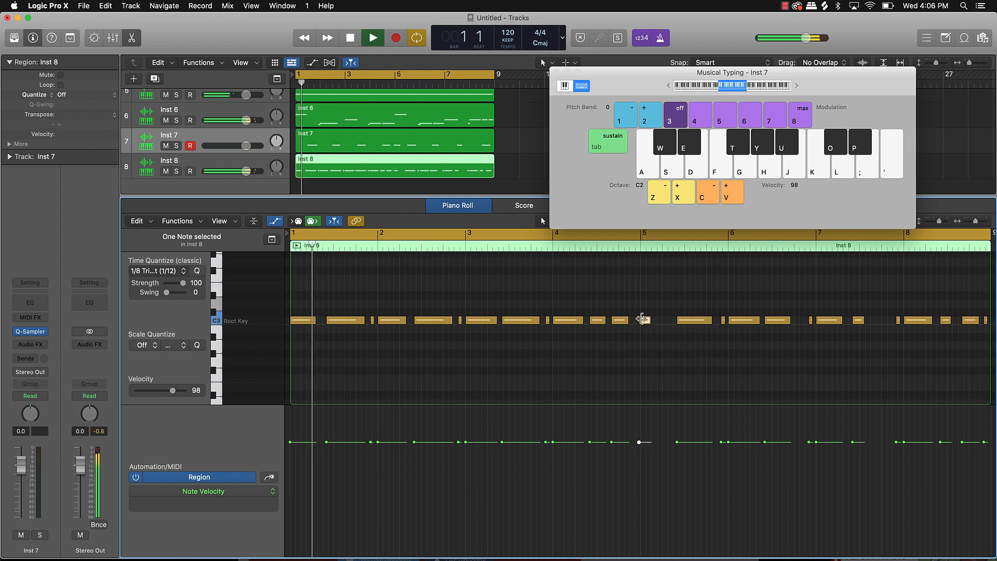
left_click(641, 338)
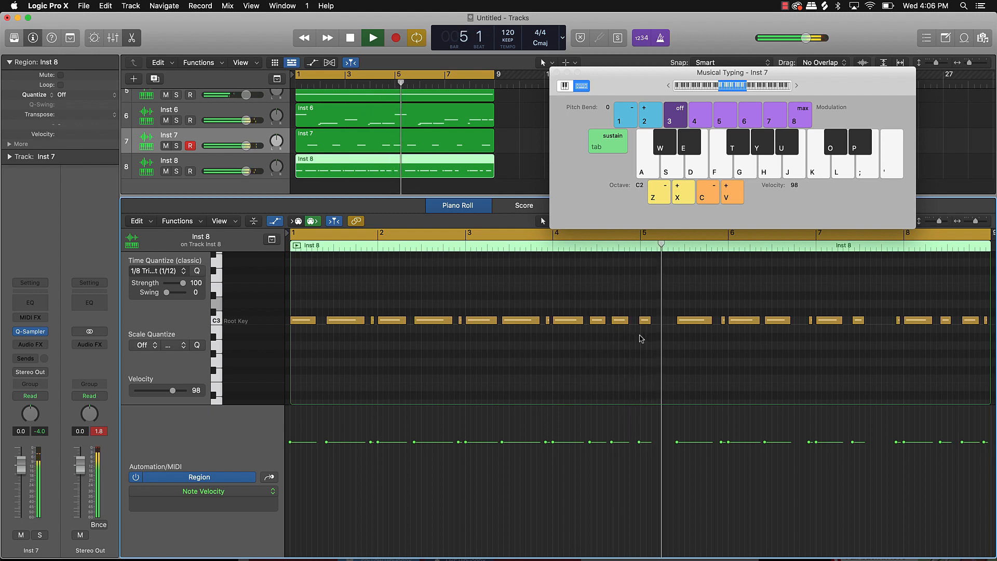
key("space")
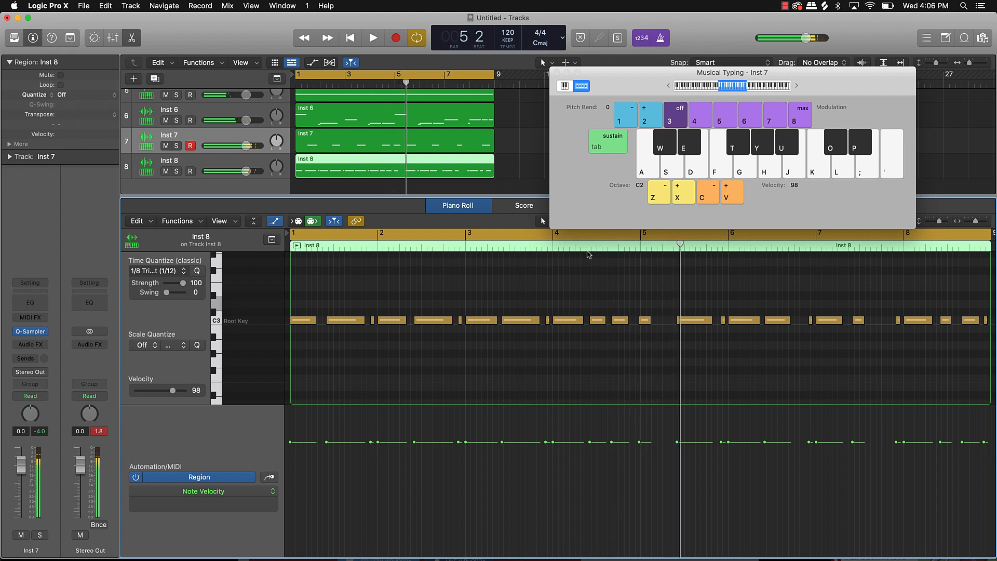
Delete the extra Inst 7 snare note around the start of bar 5 and play the beat back.
left_click(421, 145)
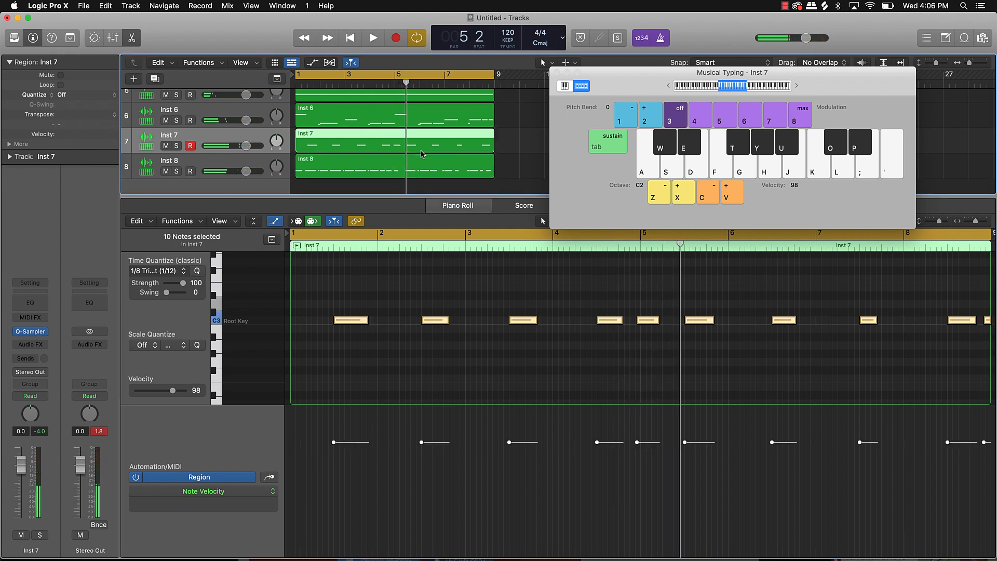
left_click(664, 369)
left_click(648, 320)
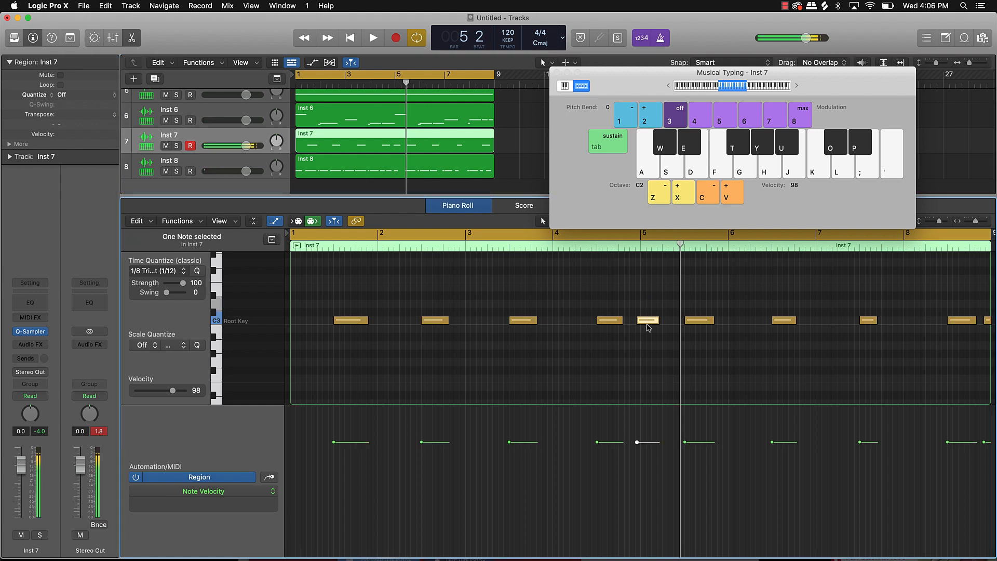
key("Delete")
key("space")
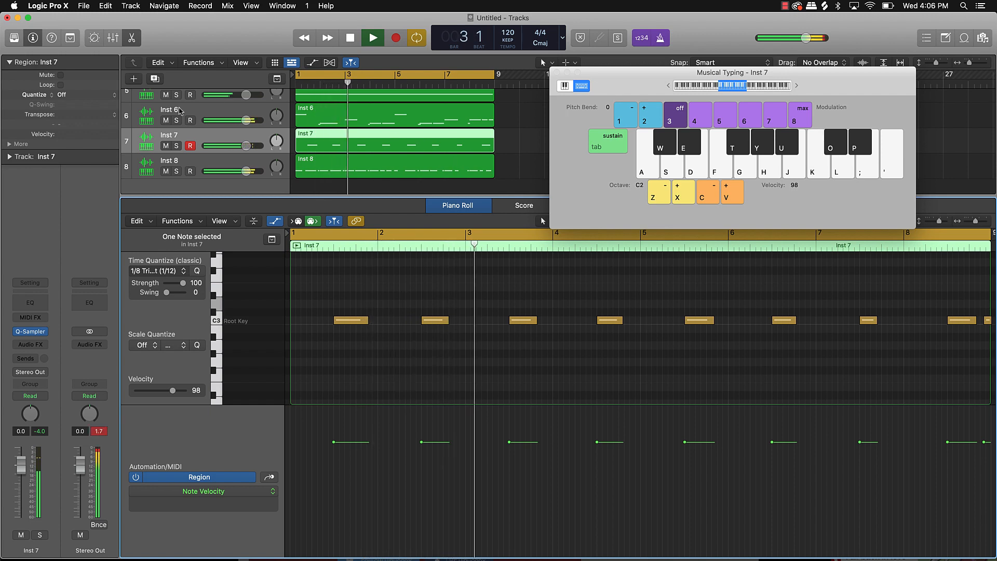
Rename the Inst 7 track as Snare and the Inst 8 track as Kick.
double_click(167, 134)
type("Snare")
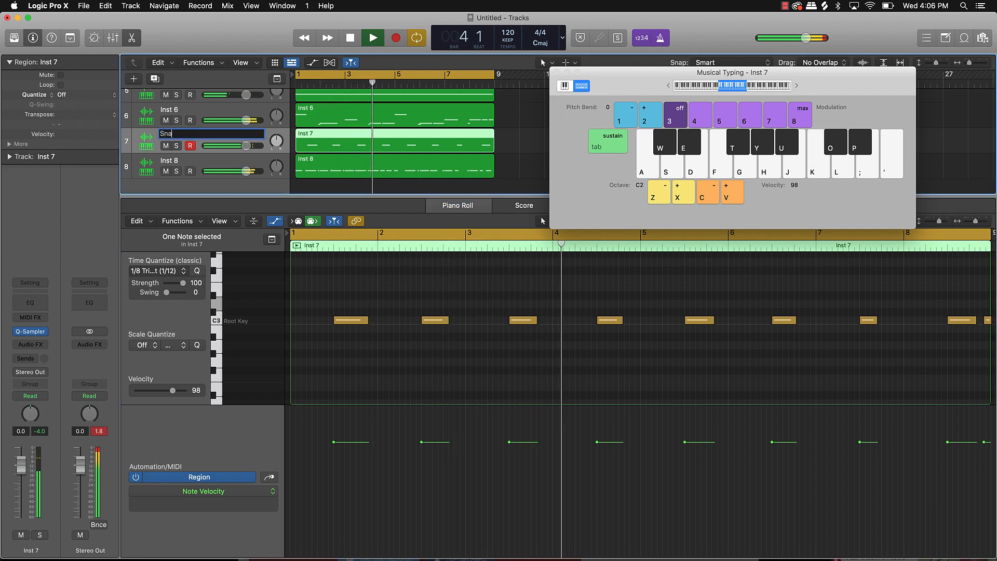
key("Return")
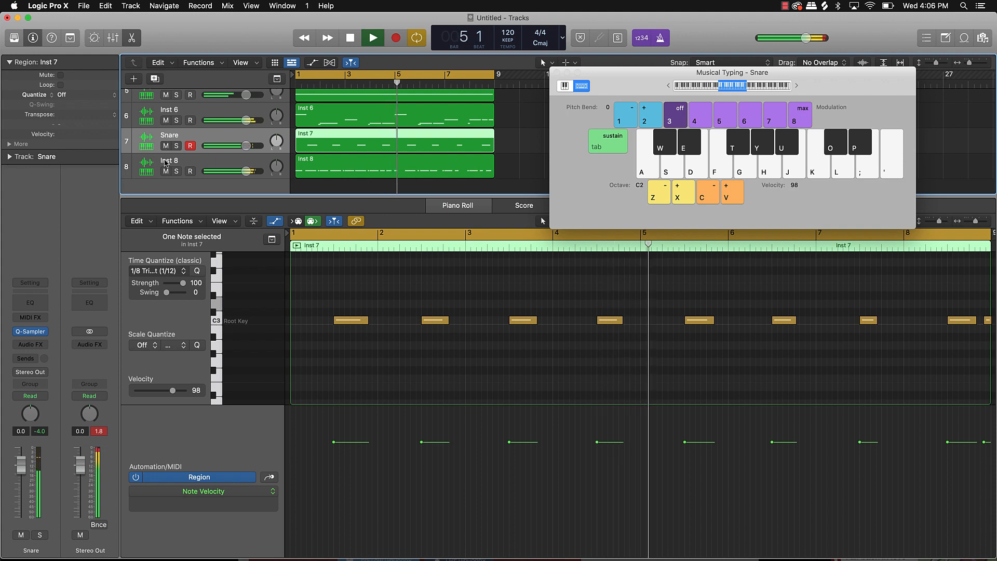
left_click(165, 163)
double_click(165, 162)
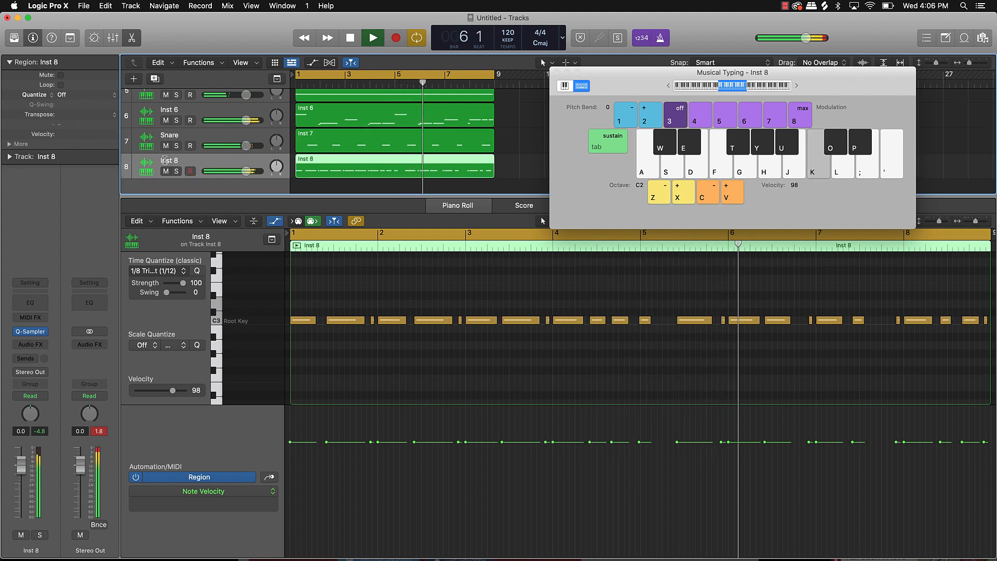
type("Kick")
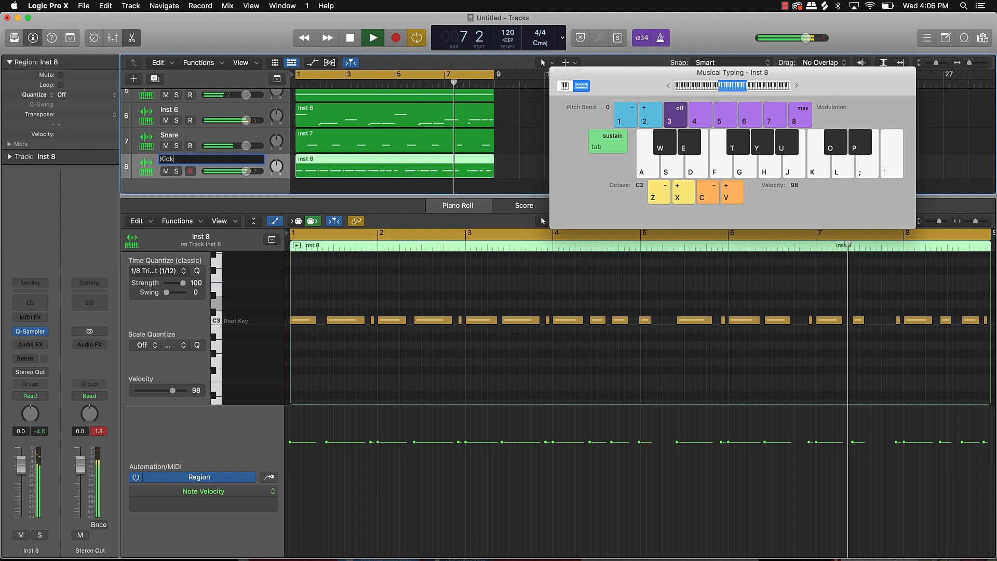
key("Return")
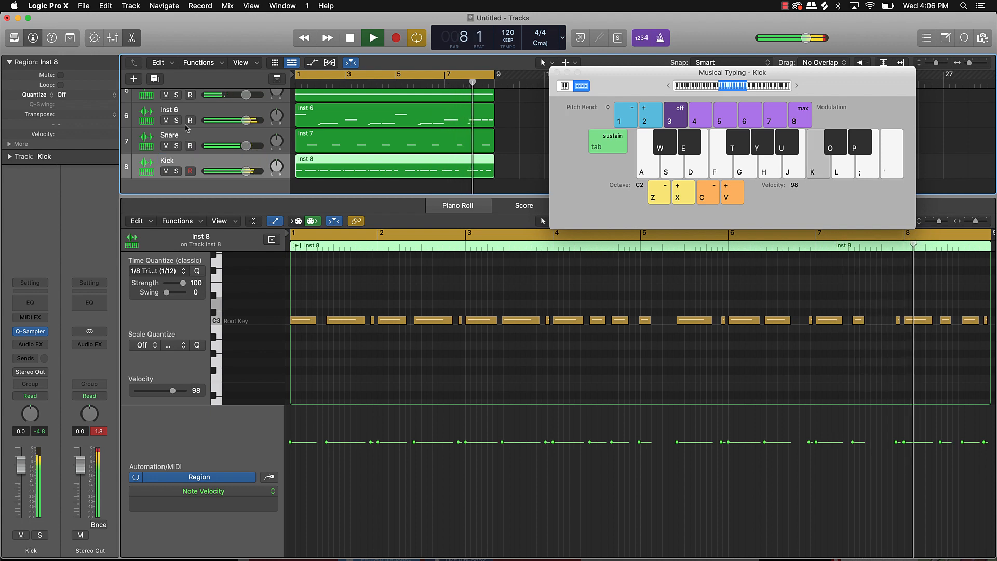
Rename the Inst 6 track as Bass.
double_click(172, 109)
type("Bass")
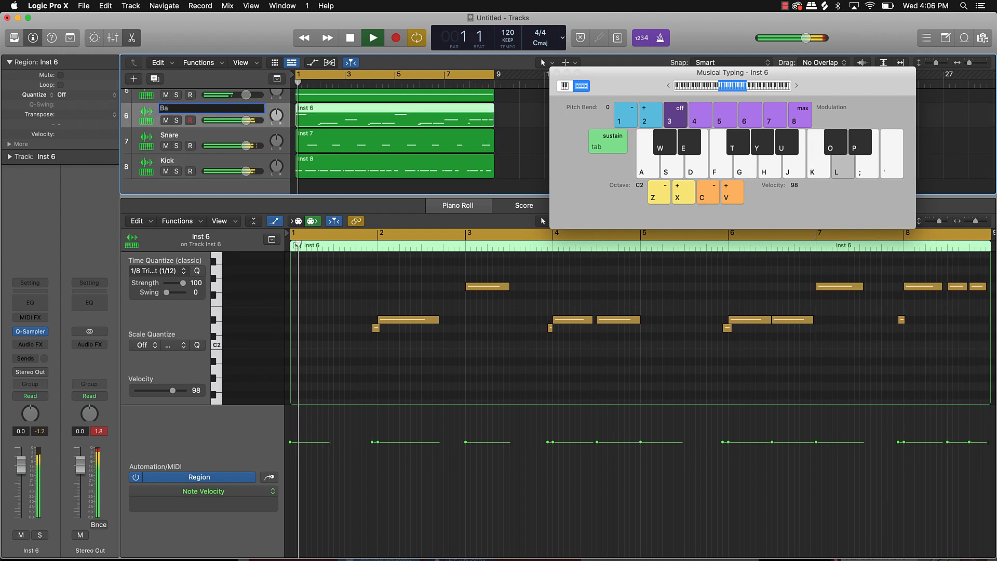
key("Return")
scroll(172, 110, "up", 2)
scroll(176, 120, "down", 1)
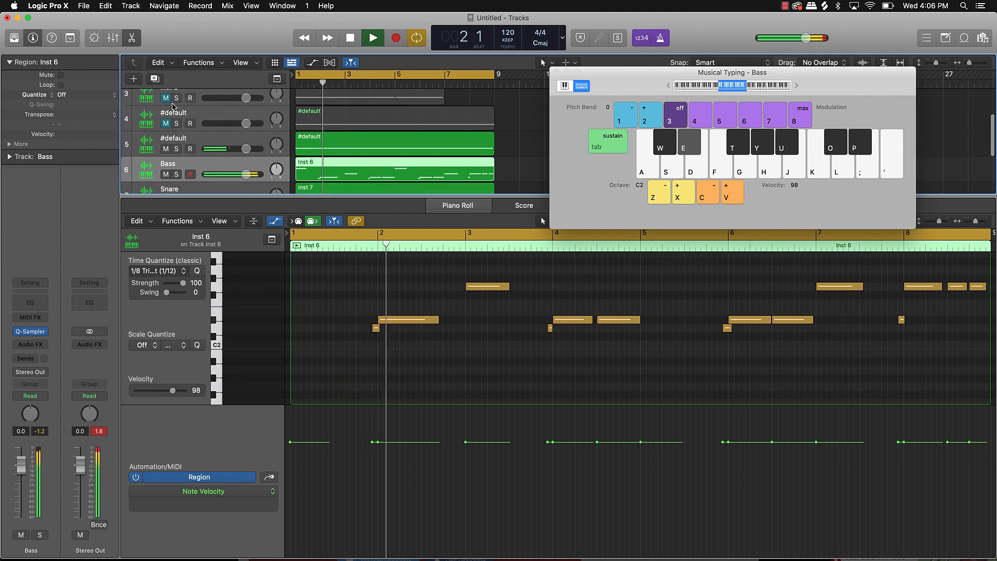
Rename track 5, directly above the Bass track, as Sample.
double_click(177, 124)
type("Sample")
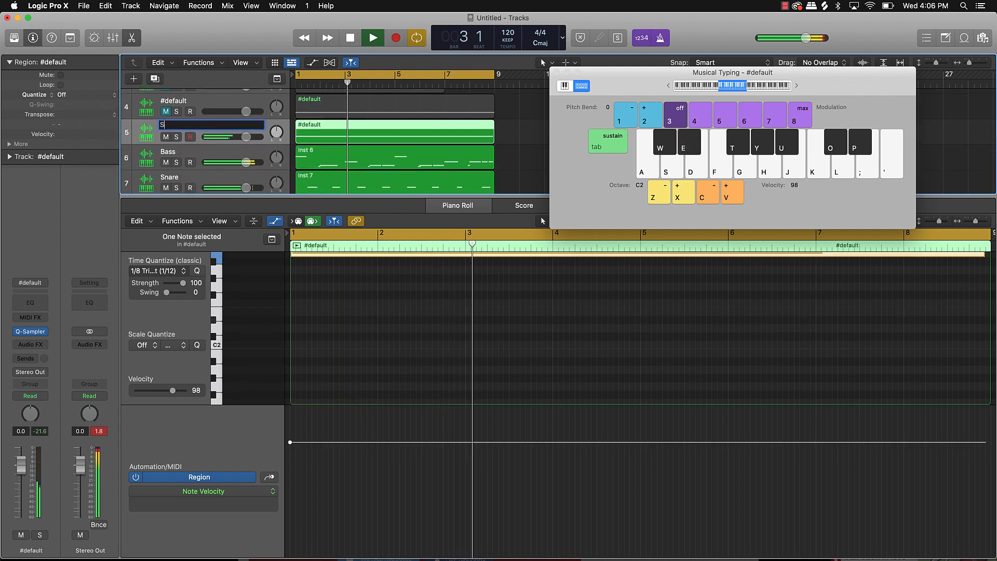
key("Return")
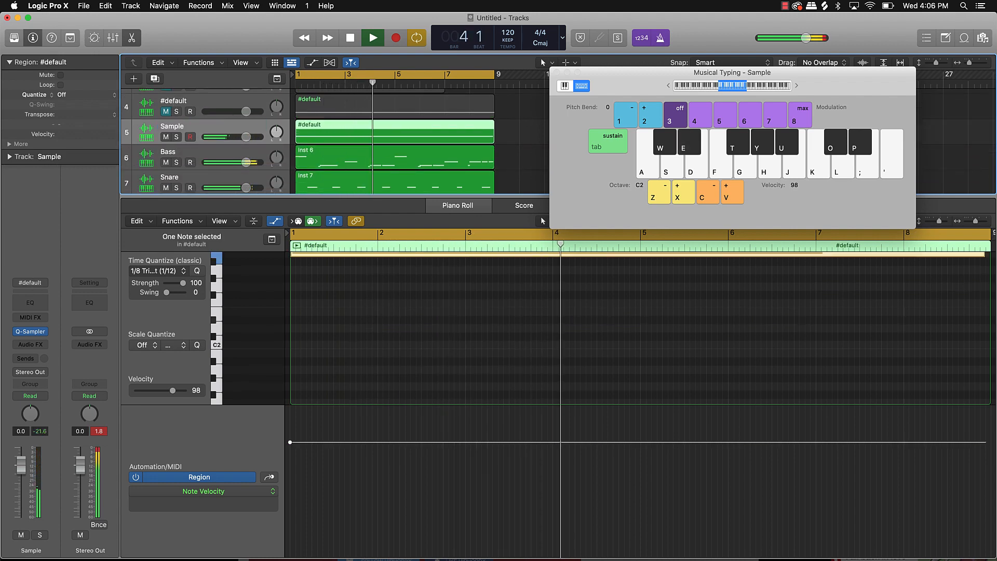
Open the Kick track's region in the Piano Roll and quantize the note at the start of bar 5 to 1/8 Triplet.
scroll(208, 140, "down", 1)
scroll(214, 166, "down", 1)
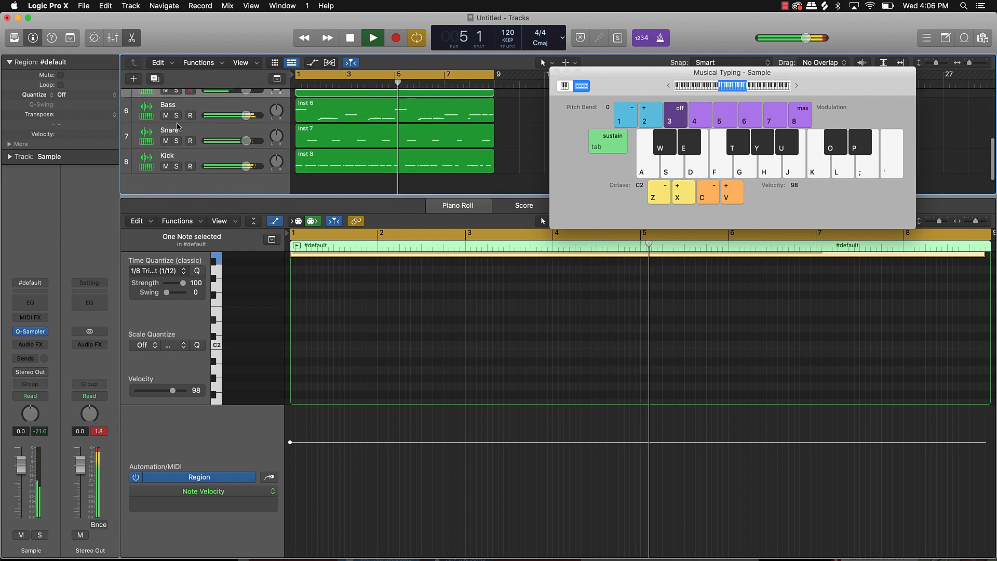
left_click(358, 156)
key("space")
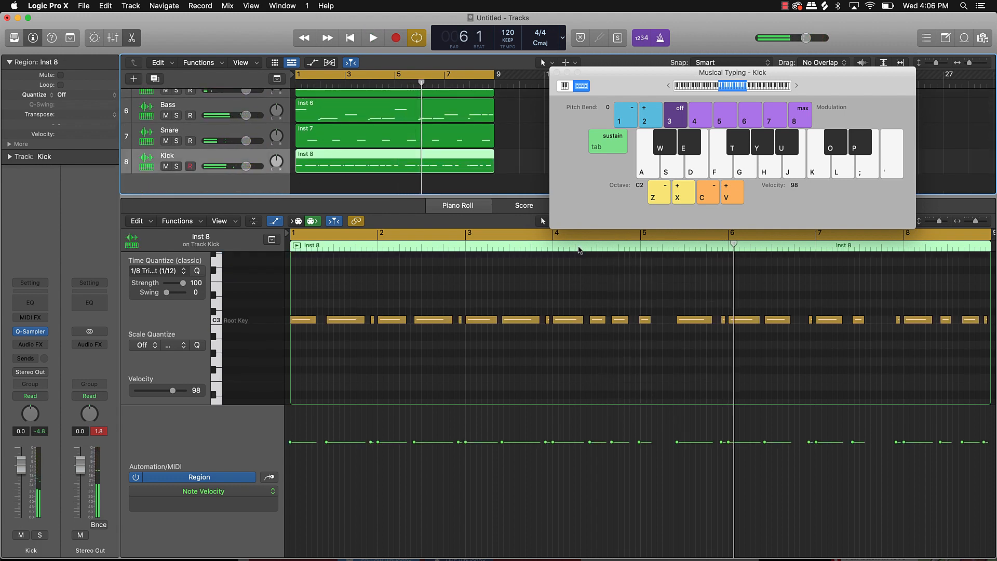
double_click(578, 246)
key("space")
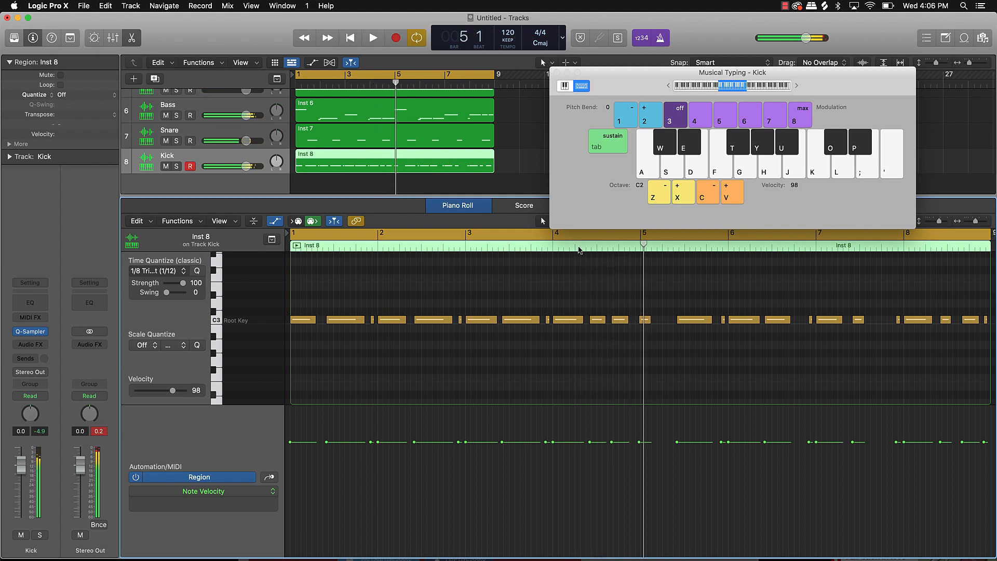
left_click(645, 320)
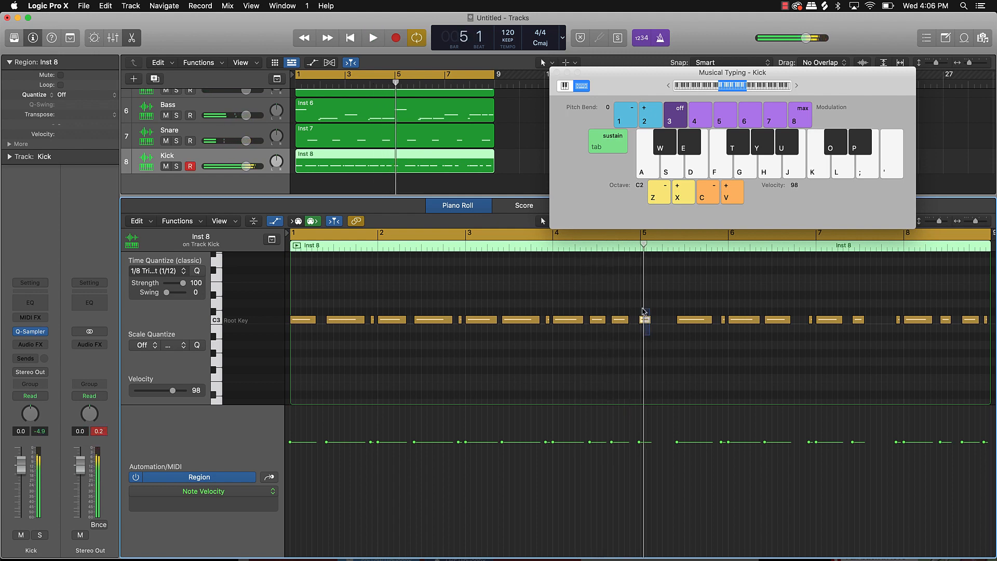
left_click(196, 270)
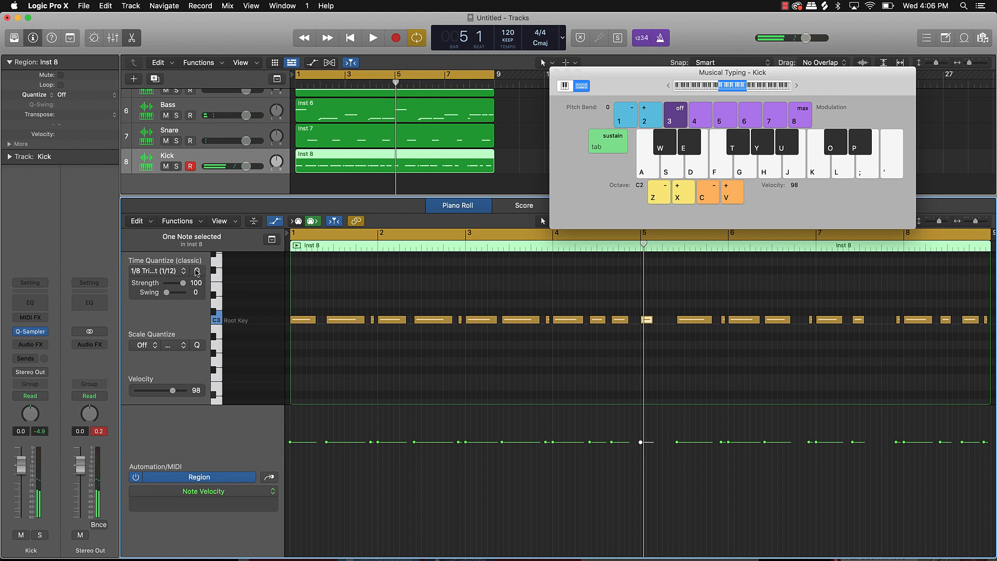
Copy the short kick note just before bar 4 and paste it just before bar 5.
left_click(634, 335)
key("super+Right")
key("super+Right")
key("super+Right")
key("super+Right")
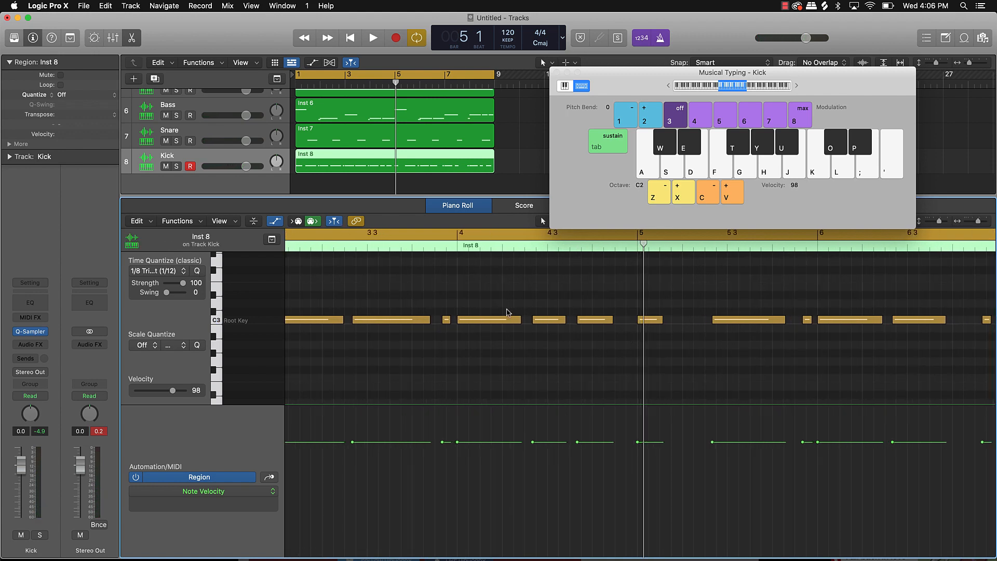
left_click(446, 319)
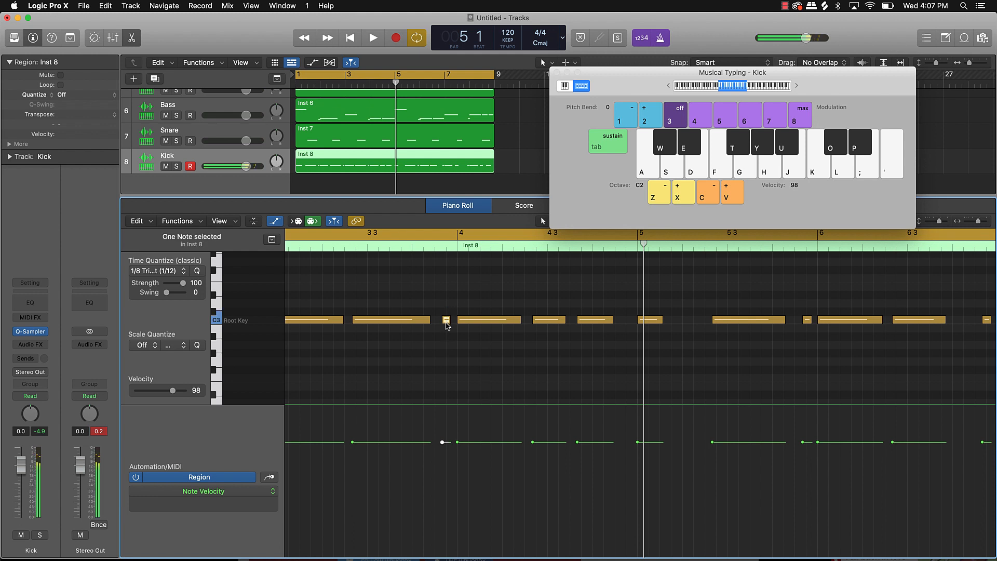
left_click(624, 245)
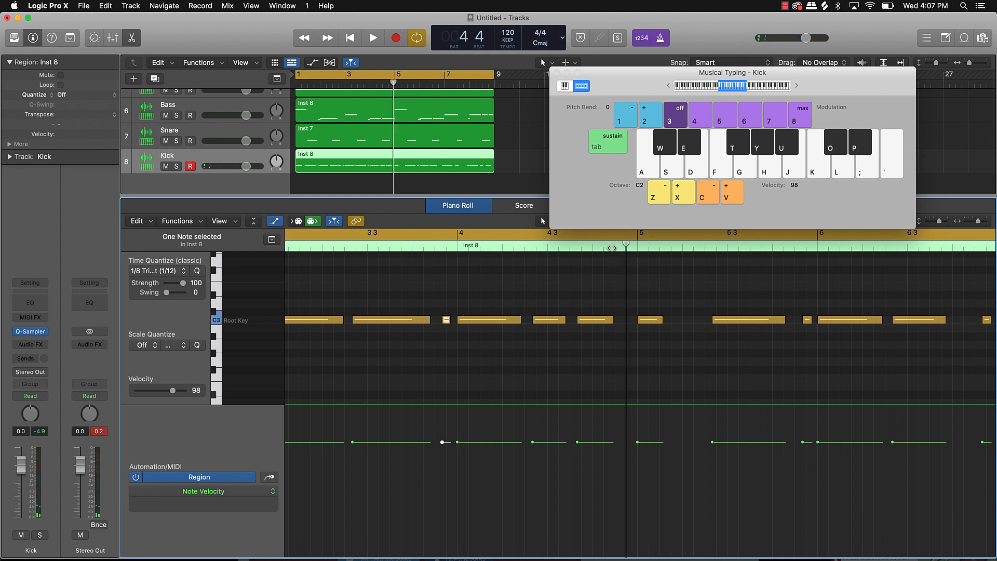
left_click_drag(627, 243, 621, 247)
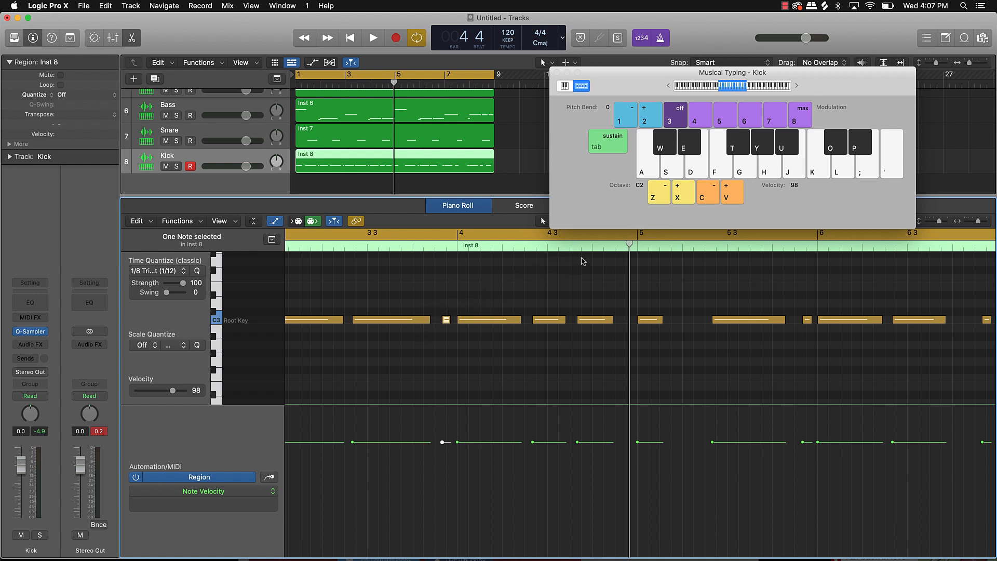
left_click(470, 315)
left_click(446, 319)
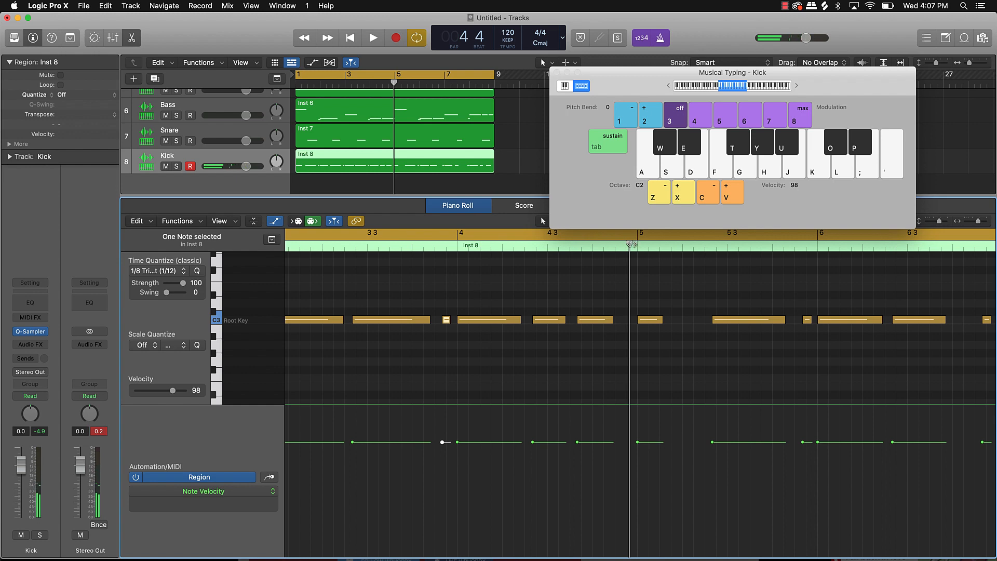
left_click_drag(629, 245, 622, 247)
key("super+v")
left_click(602, 292)
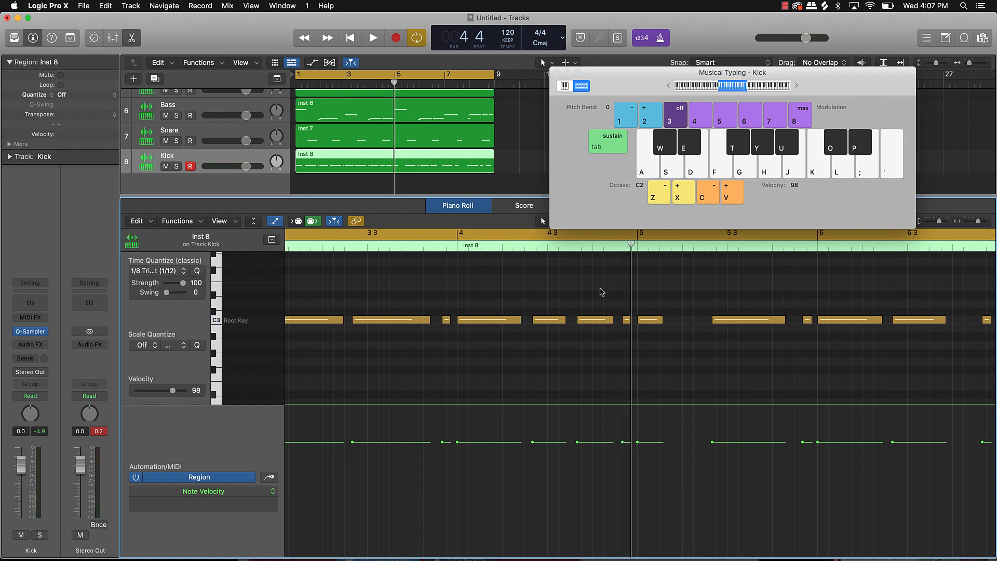
Quantize all notes in the Kick region to 1/8 Triplet and play the beat back.
key("super+a")
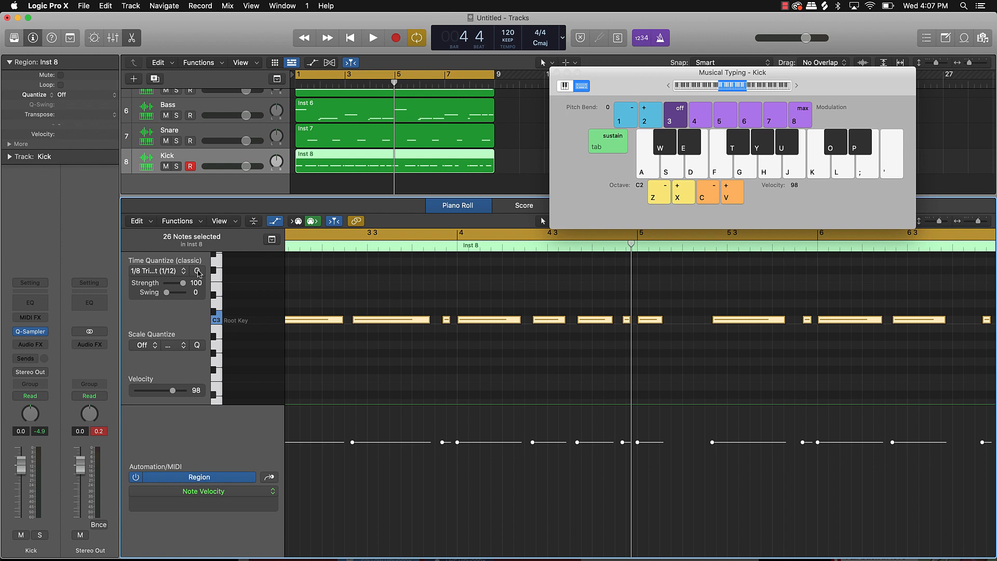
key("space")
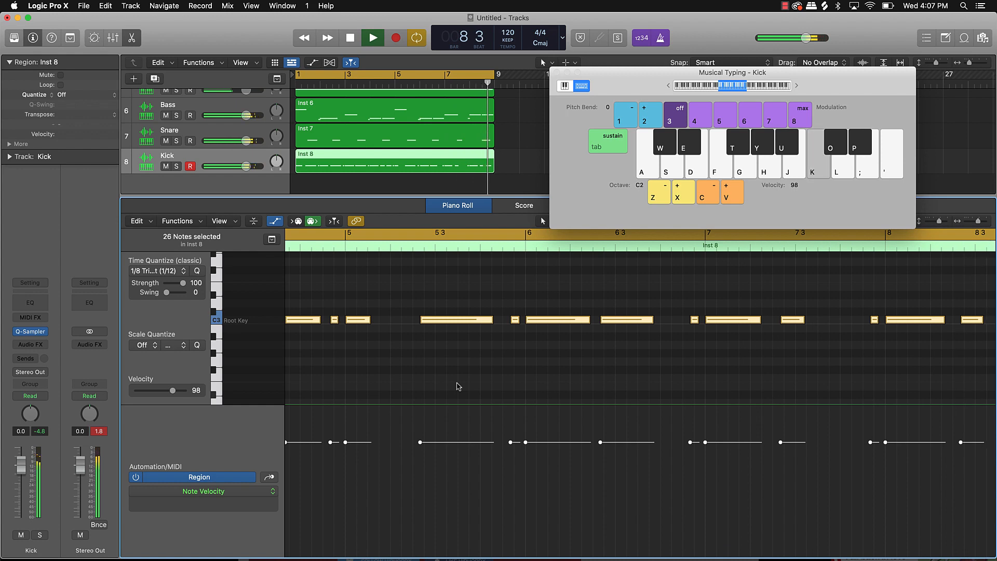
key("space")
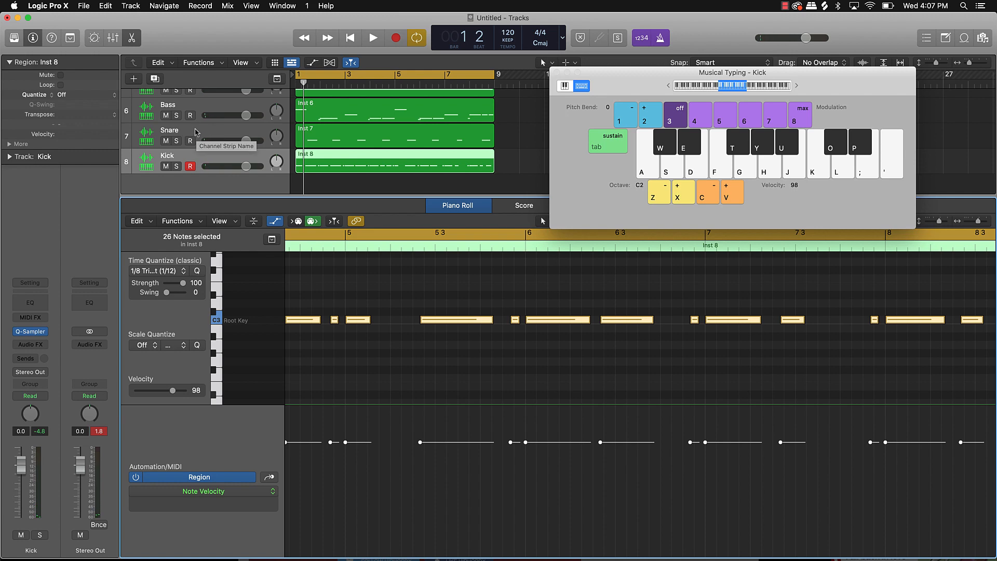
Create one new software instrument track with Quick Sampler (Single Sample) and Output 1 + 2 below the Kick track.
scroll(193, 96, "up", 3)
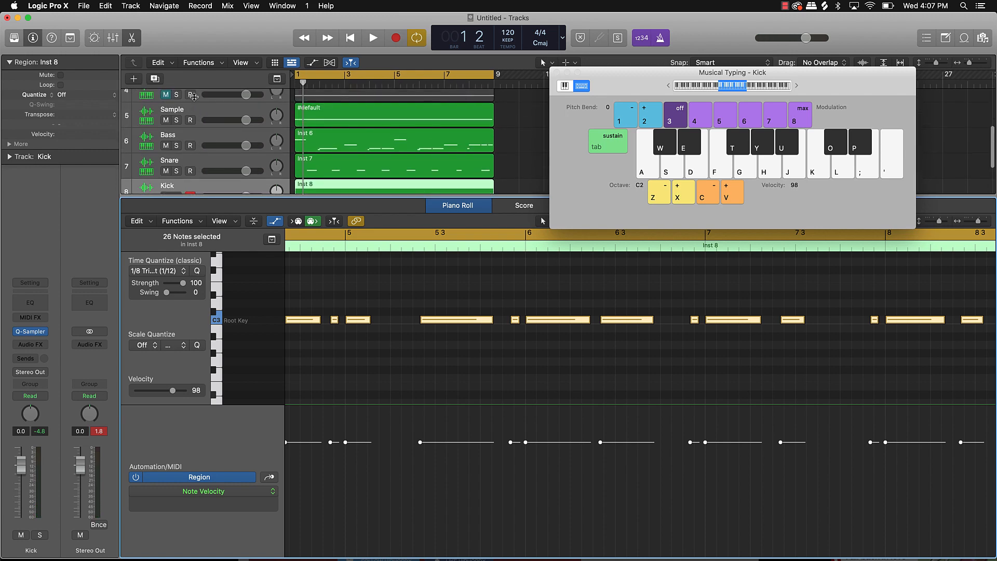
scroll(193, 96, "down", 5)
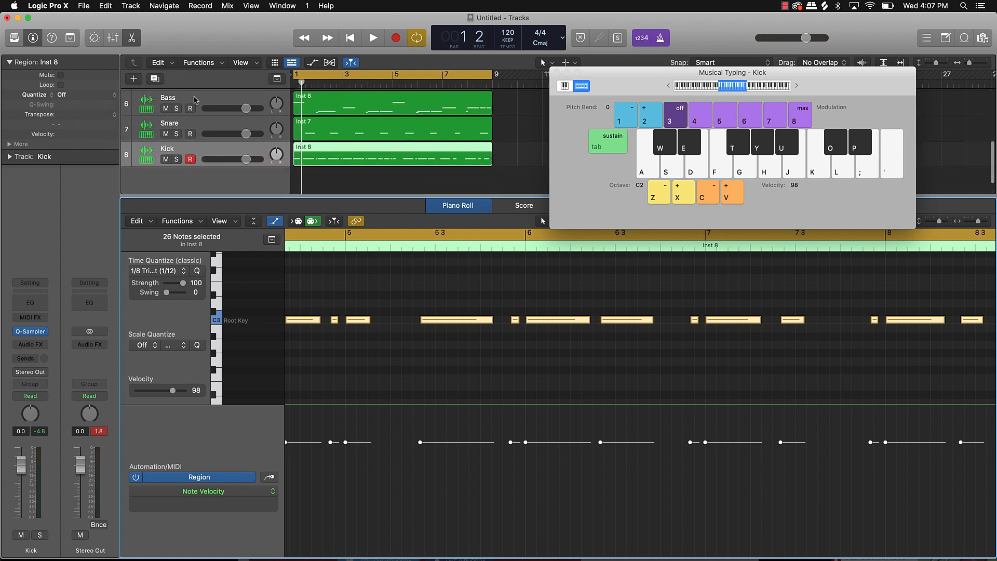
left_click(135, 77)
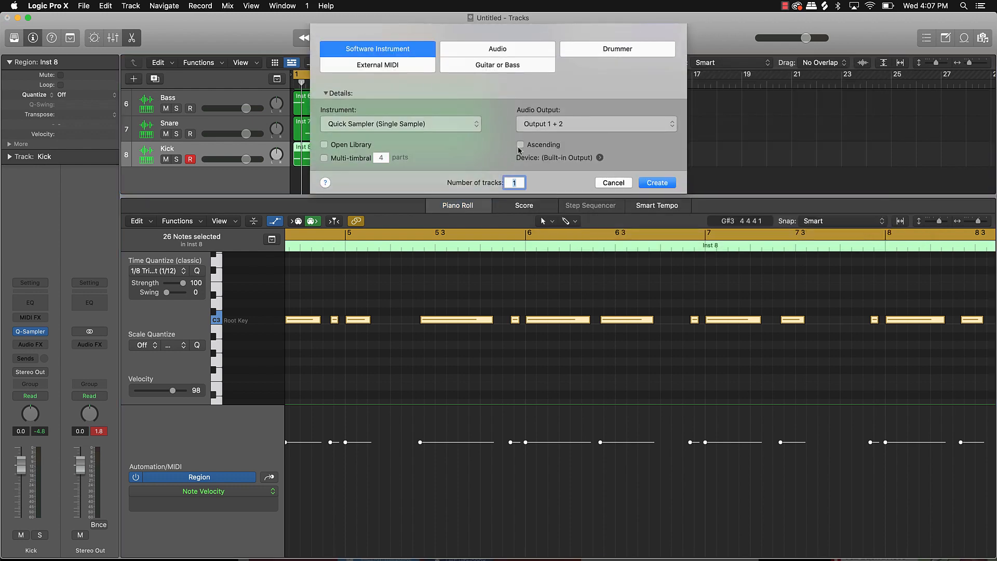
left_click(657, 183)
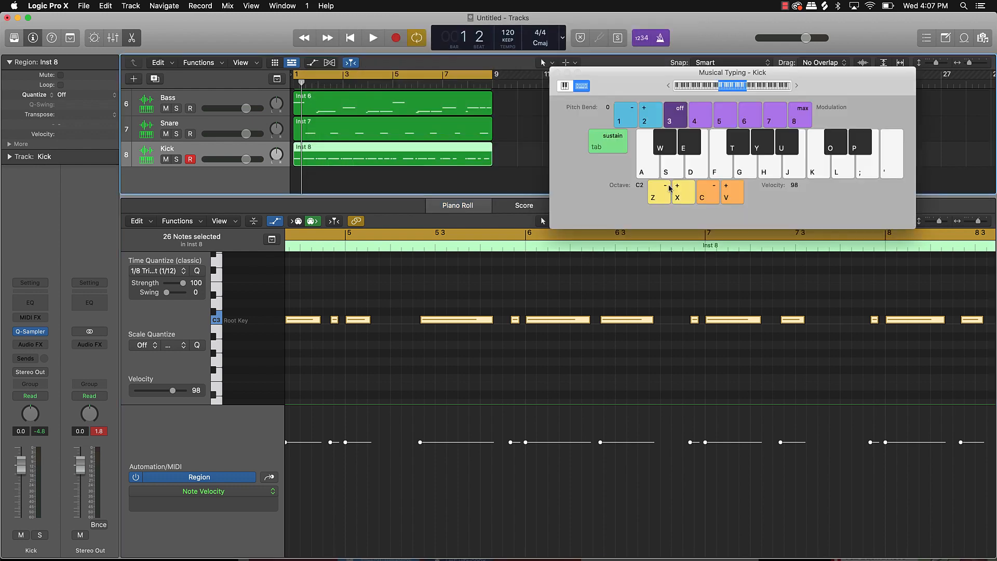
key("super+k")
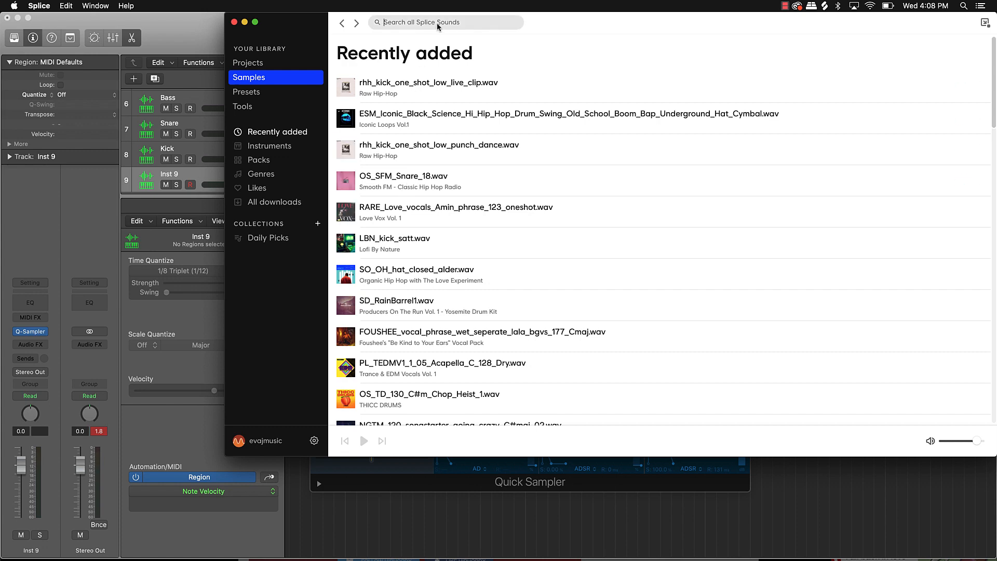
Switch to Splice, search the sounds for "boom bap" and filter the results by the hats tag.
type("m b")
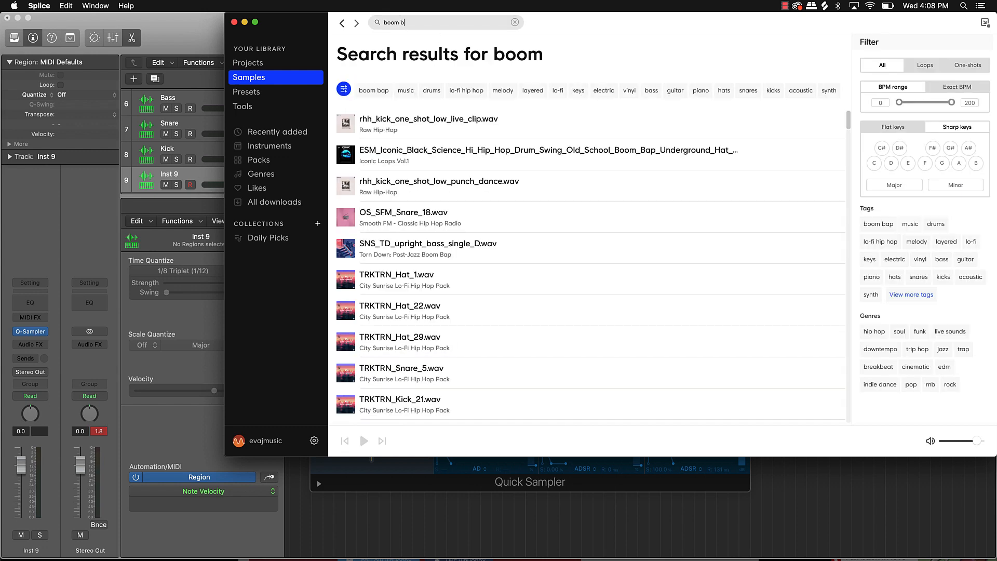
type("ap")
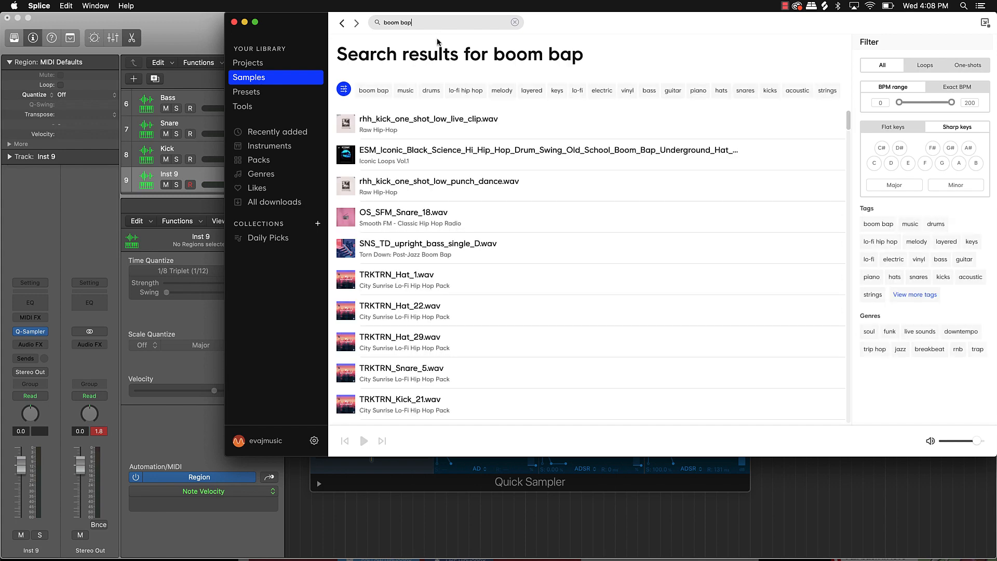
left_click(675, 92)
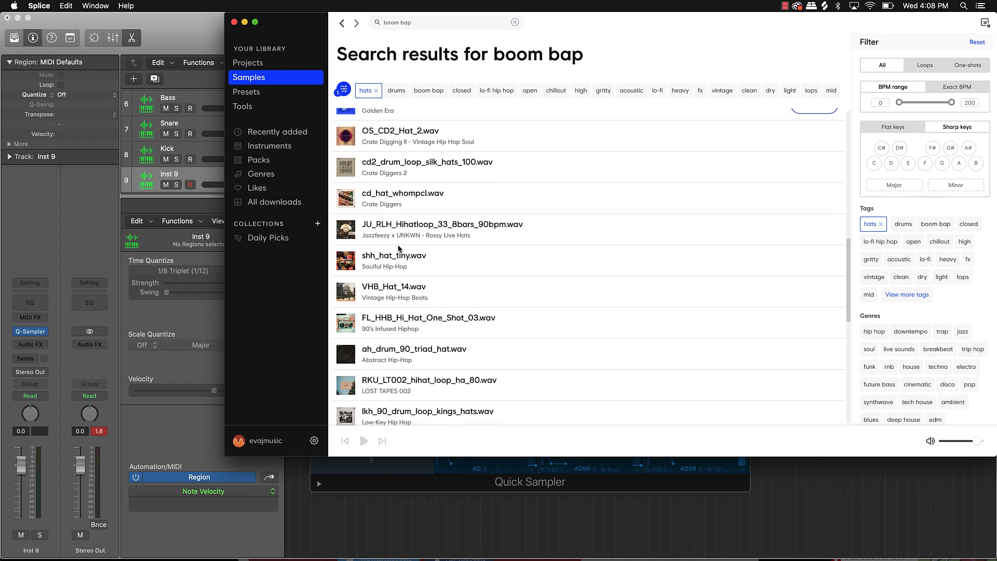
Audition several hi-hat samples in the boom bap results, including FL_HHB_Hi_Hat_One_Shot_03.wav, shh_hat_tiny.wav and cd_hat_whompcl.wav.
scroll(374, 234, "down", 5)
left_click(346, 221)
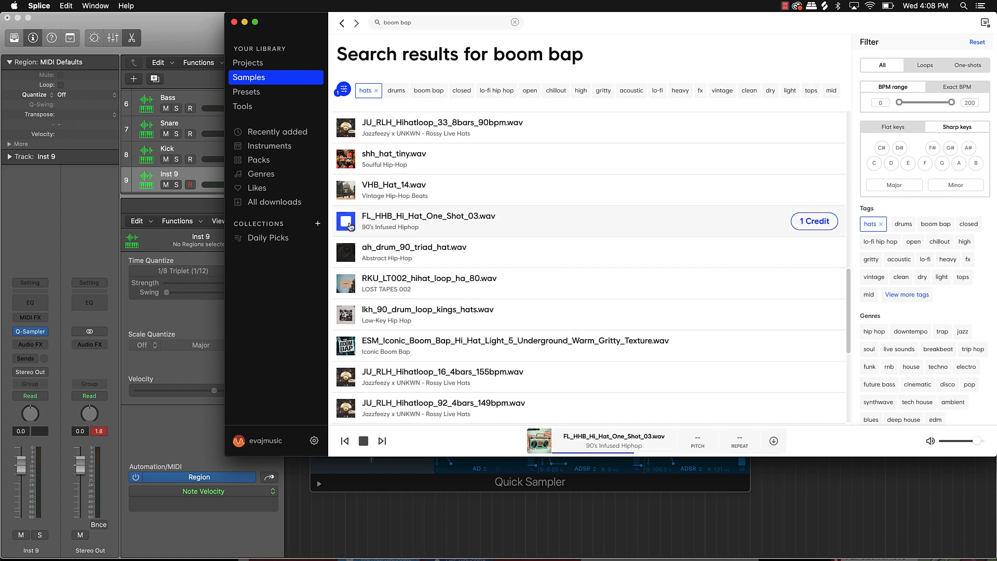
left_click(347, 253)
left_click(346, 283)
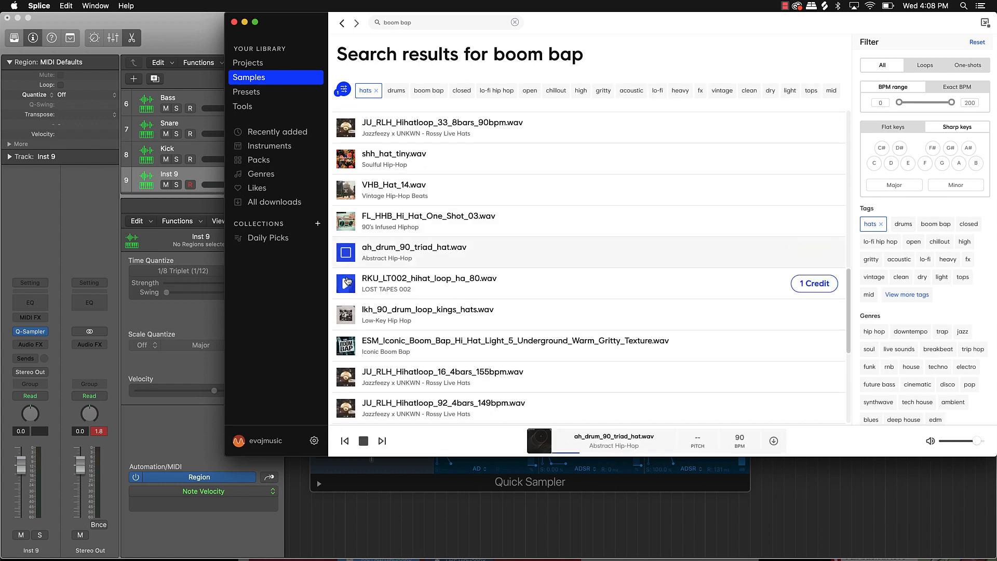
left_click(346, 158)
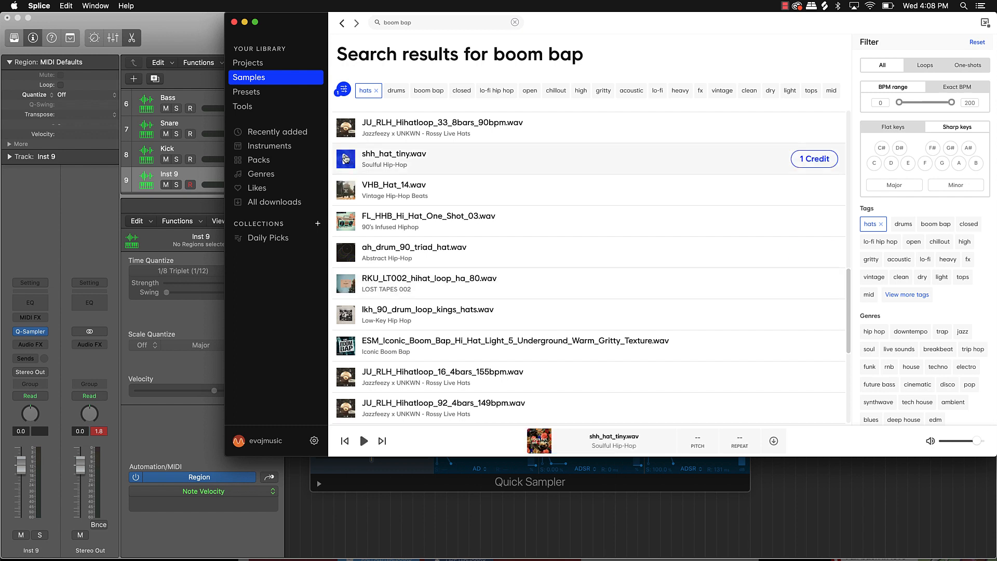
left_click(346, 127)
scroll(349, 134, "up", 2)
scroll(349, 134, "up", 1)
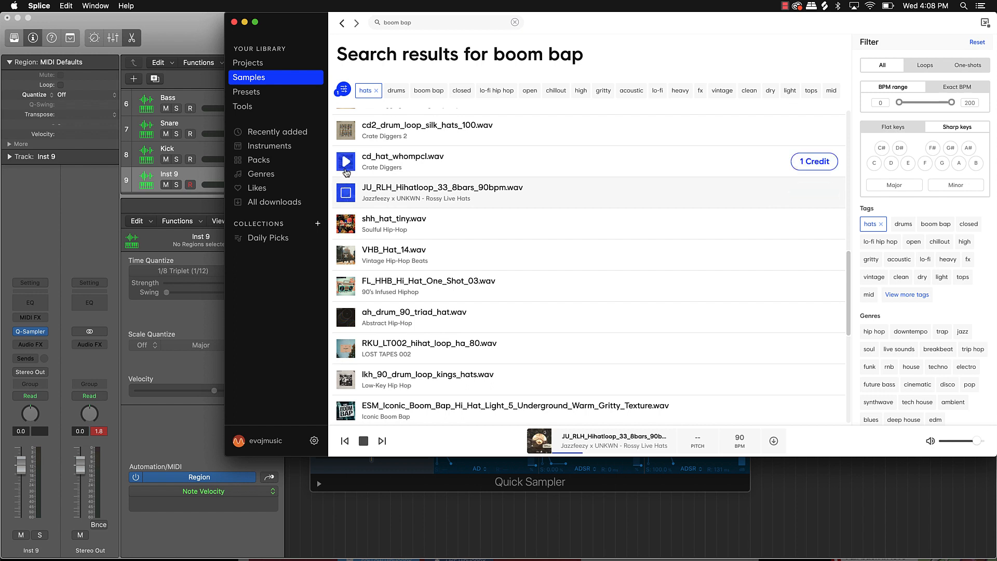
left_click(346, 161)
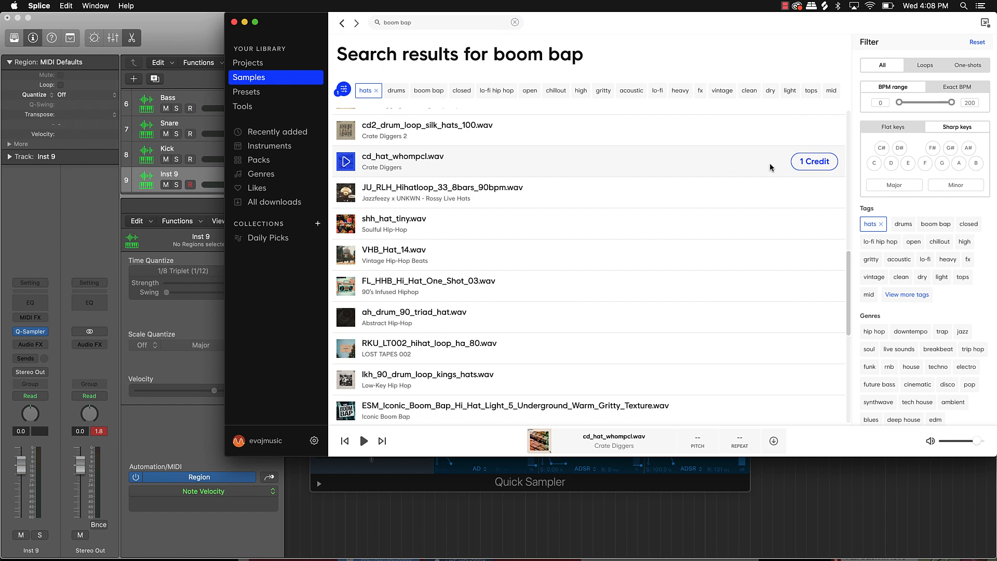
Get cd_hat_whompcl.wav for 1 credit and load it into the Inst 9 track's Quick Sampler.
left_click(796, 166)
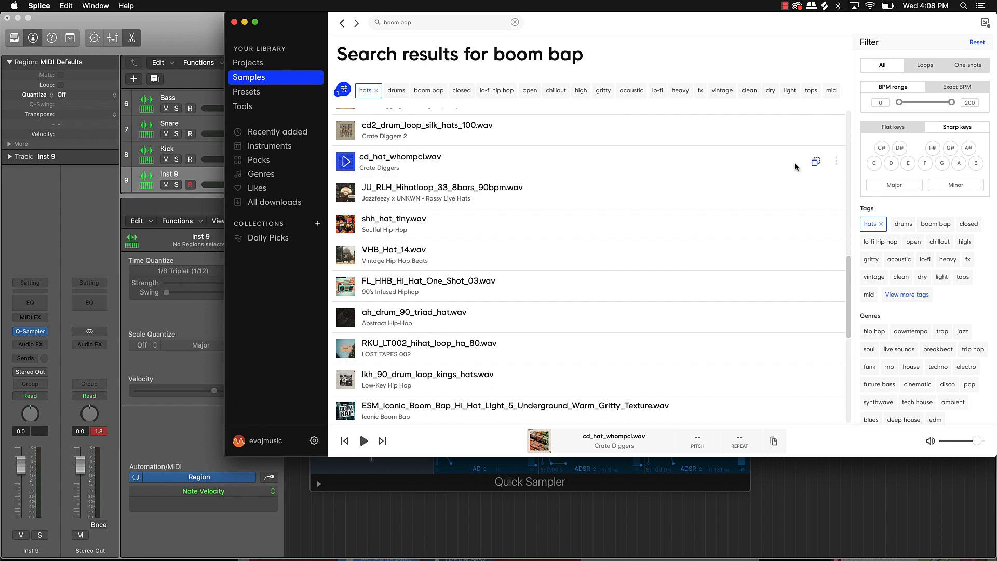
left_click_drag(321, 24, 572, 4)
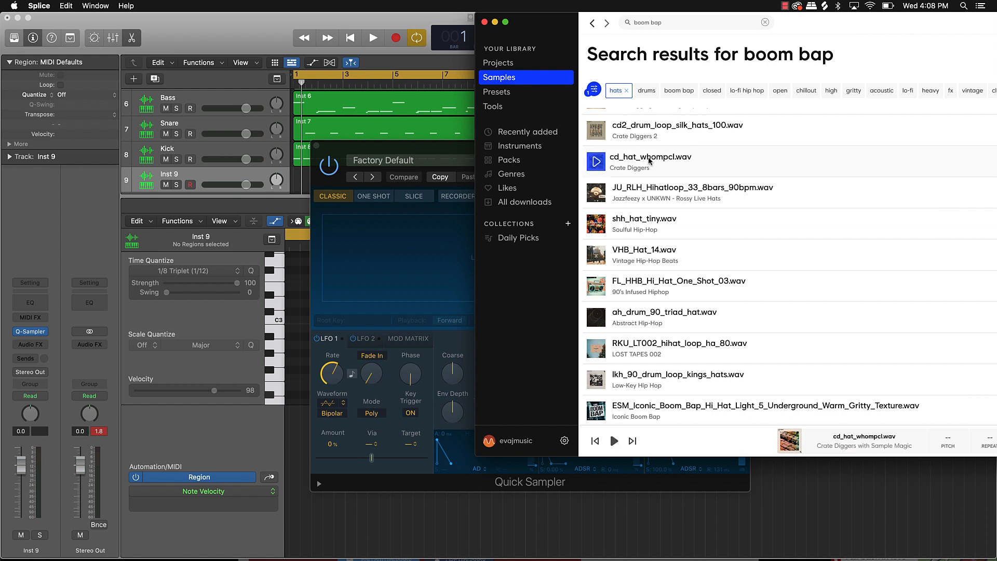
left_click_drag(648, 161, 377, 256)
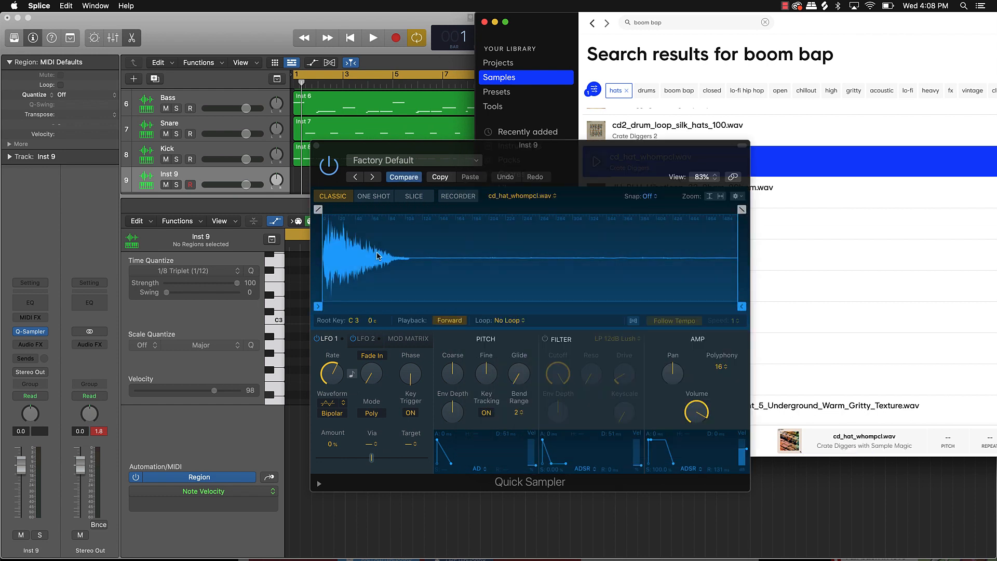
Trim the hat sample's end to 0.108 s with a 0.023 s fade-out, and put away the Splice and Quick Sampler windows.
left_click_drag(743, 307, 413, 290)
left_click_drag(417, 209, 398, 209)
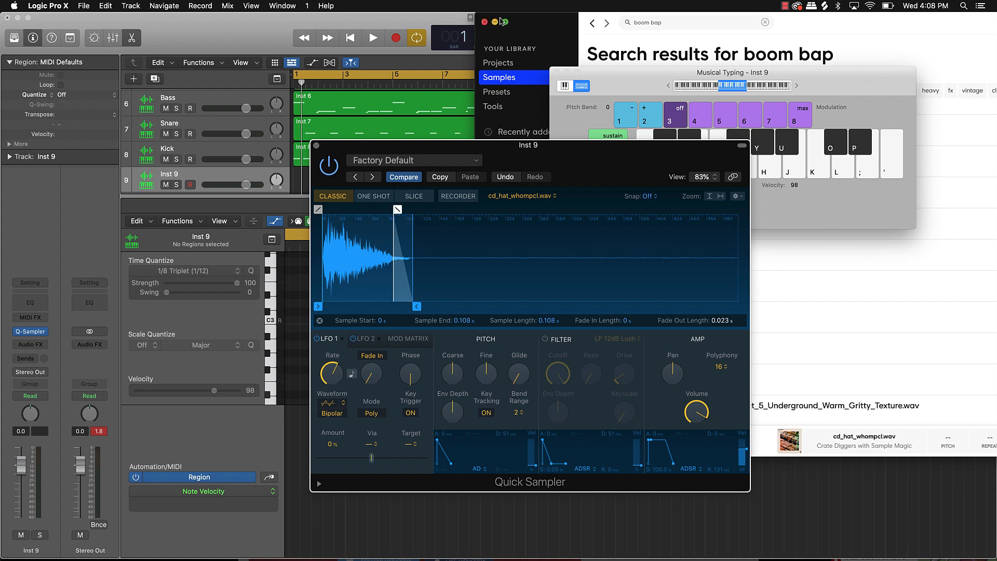
left_click(494, 22)
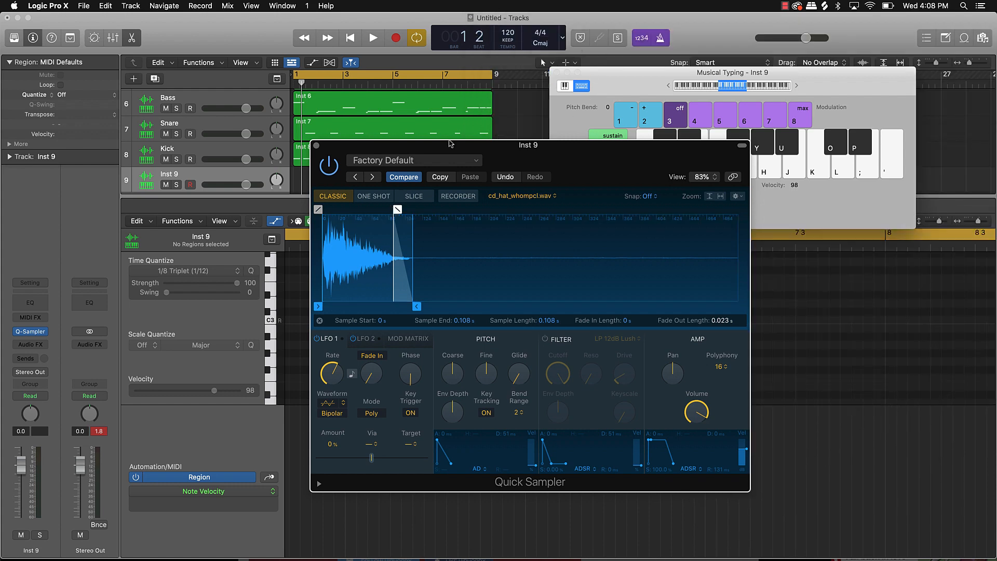
left_click(316, 146)
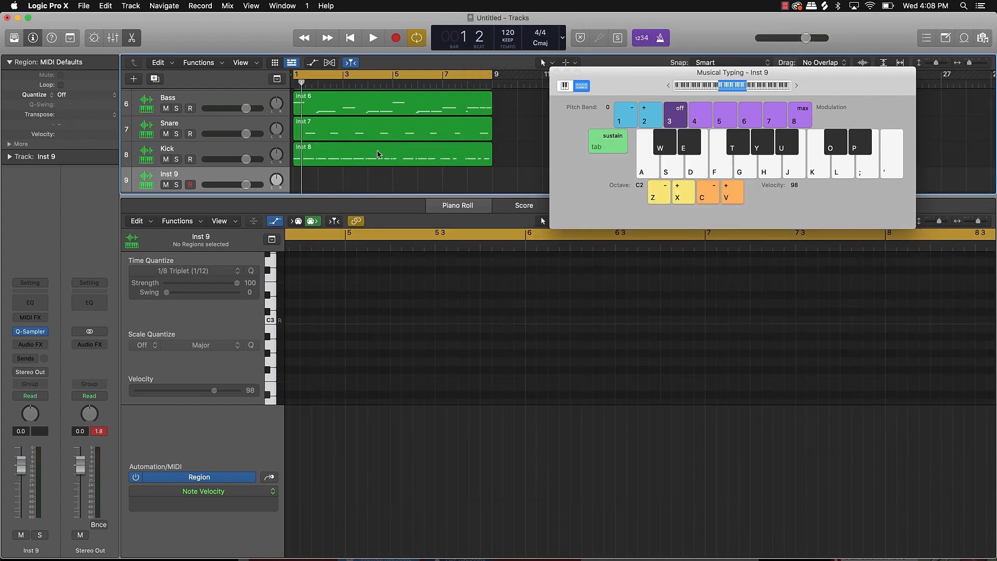
Rehearse the hi-hat pattern at different pitches on the Inst 9 track while the beat loops.
key("k")
key("k")
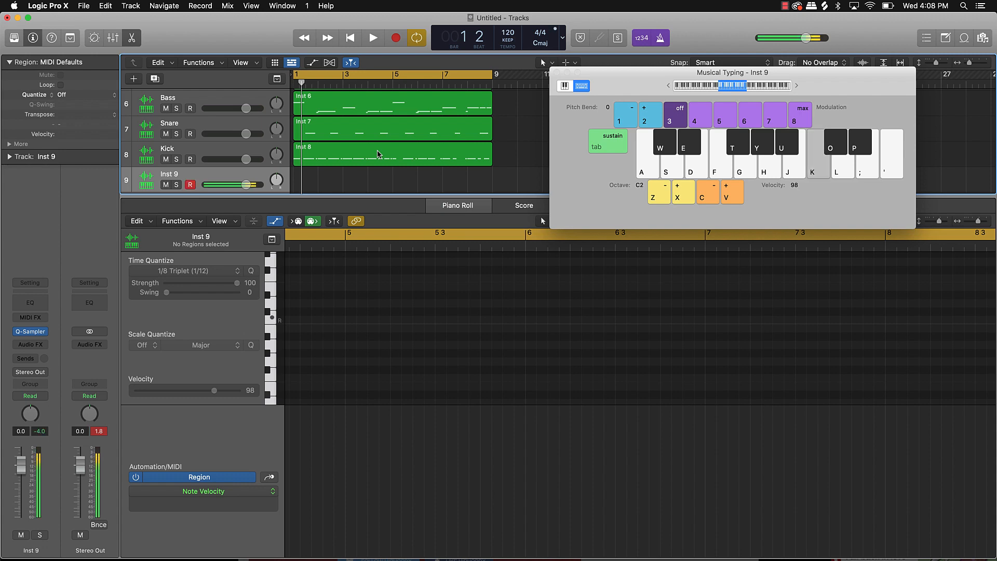
key("space")
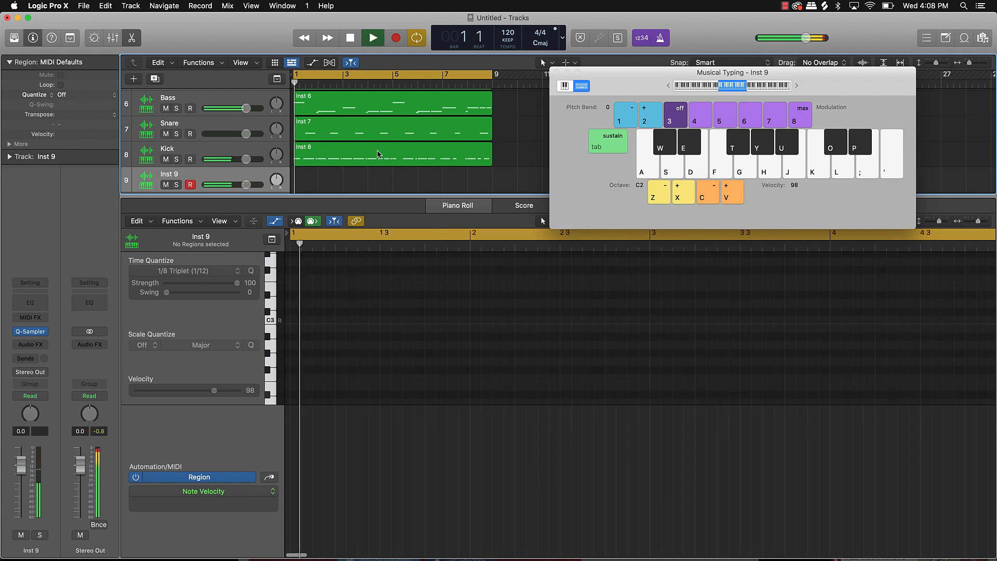
key("k")
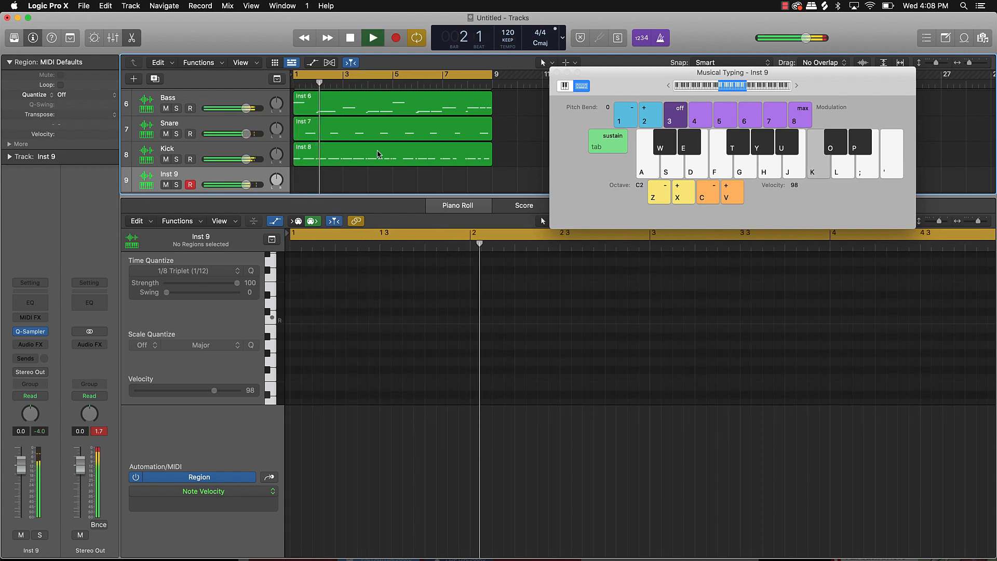
key("s")
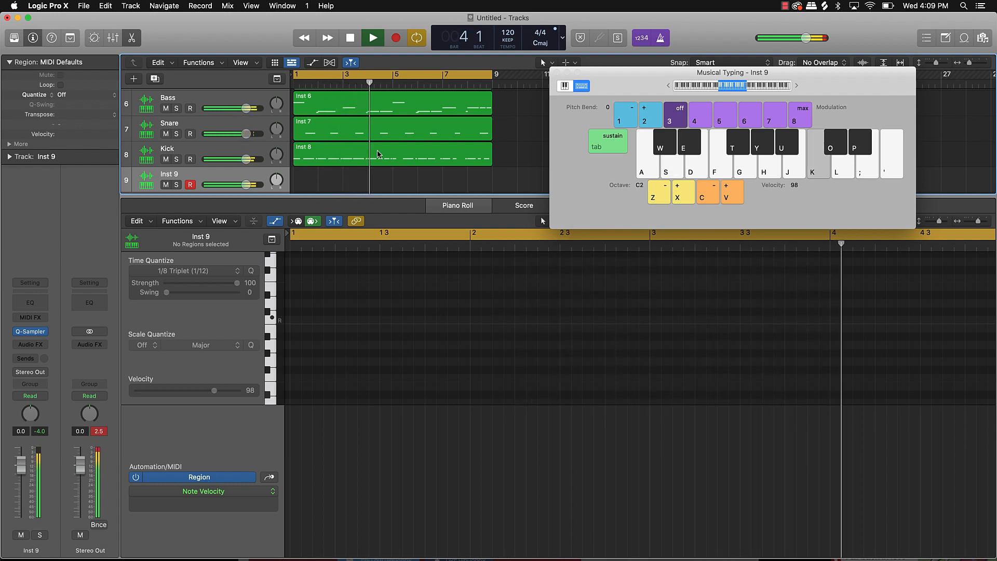
key("s")
key("s")
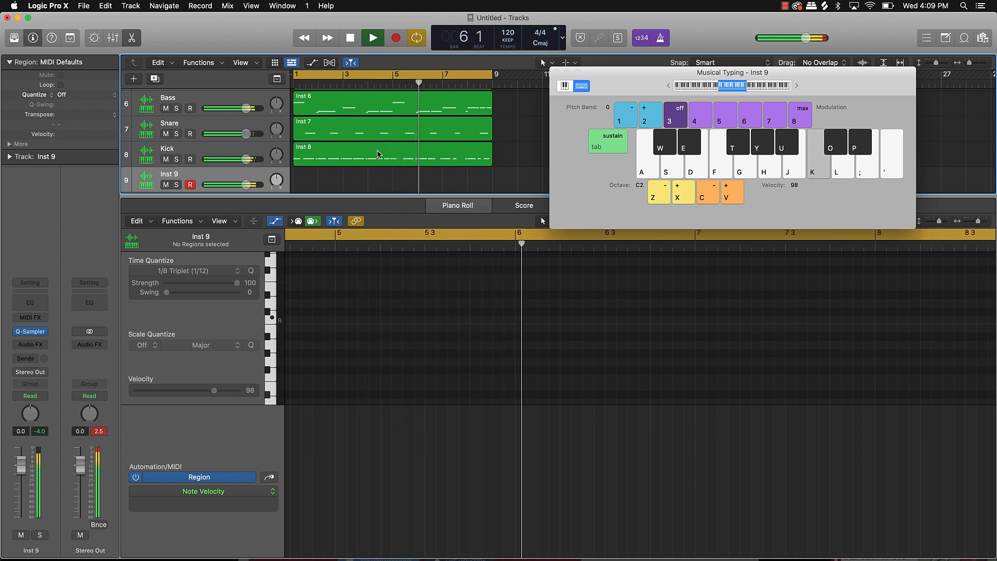
key("l")
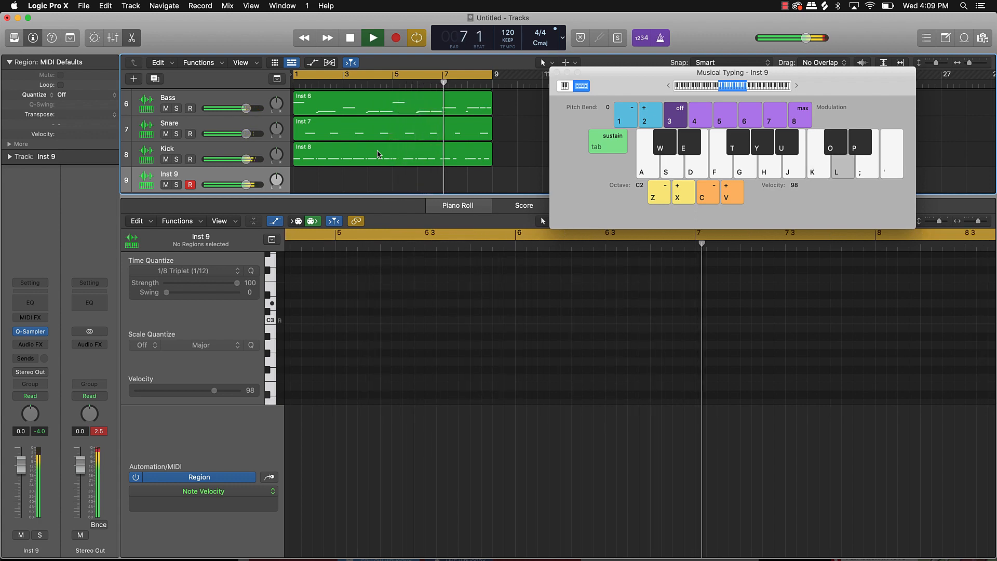
key("k")
key("a")
key("k")
key("l")
key("k")
key("a")
key("k")
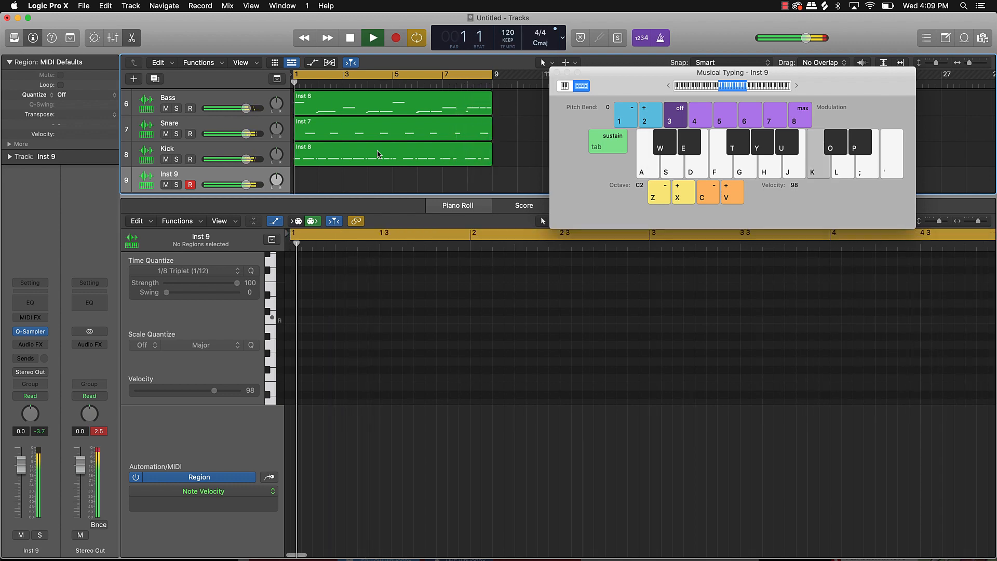
Record an eight-bar hi-hat pattern on the Inst 9 track, with steady C3 hits and short C2 hits in between.
key("r")
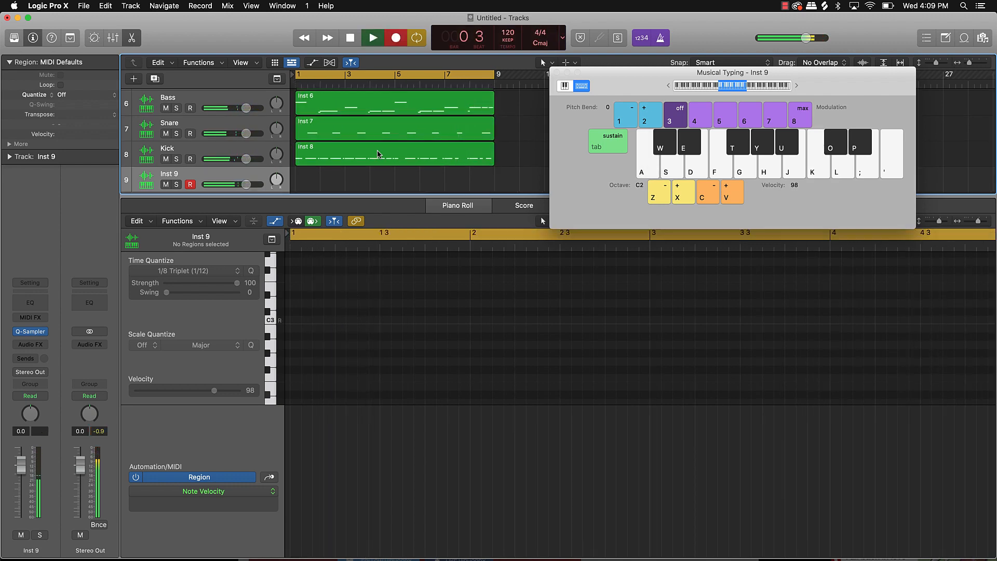
key("k")
key("k")
key("a")
key("k")
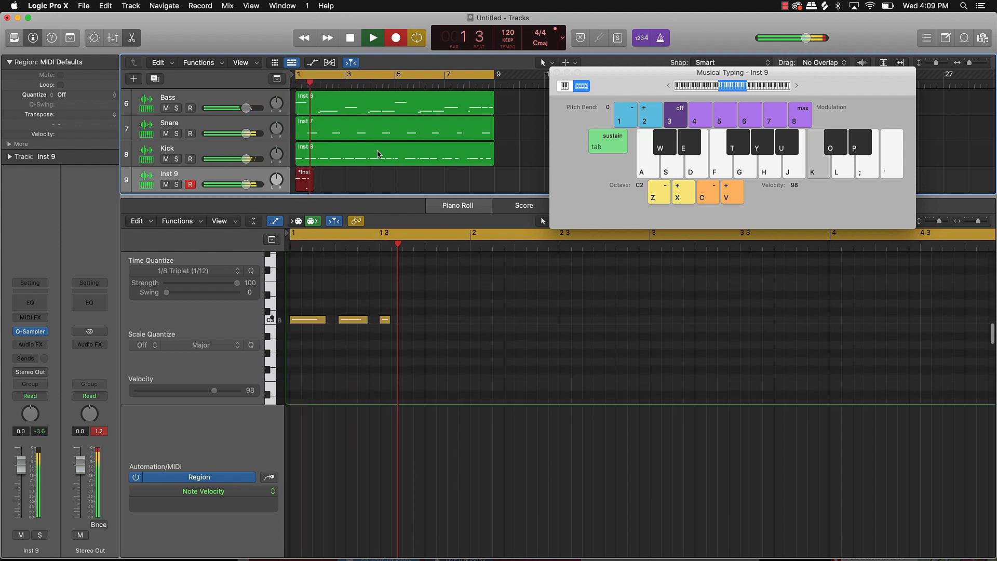
key("k")
key("k")
key("k")
key("k")
key("k")
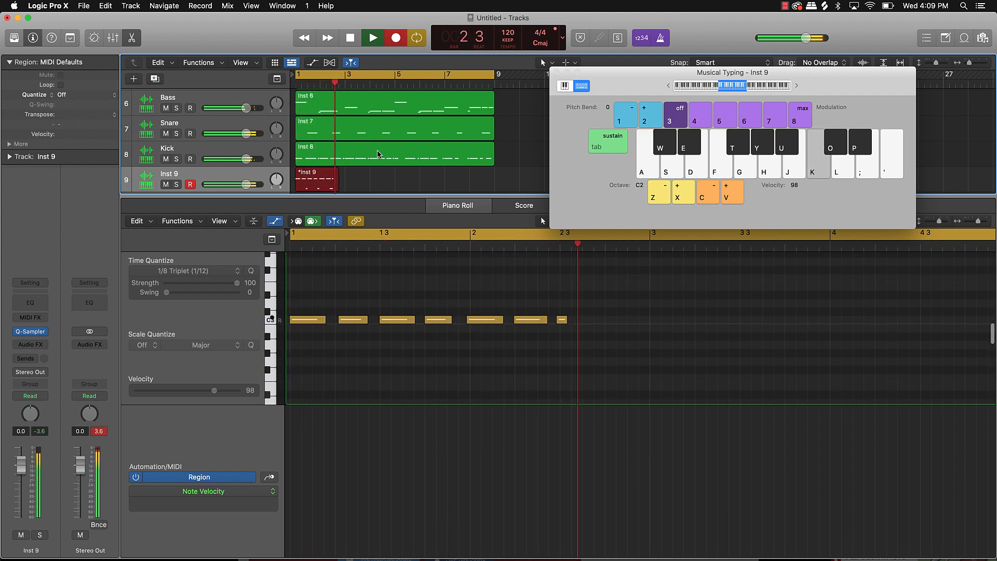
key("k")
key("k")
key("k")
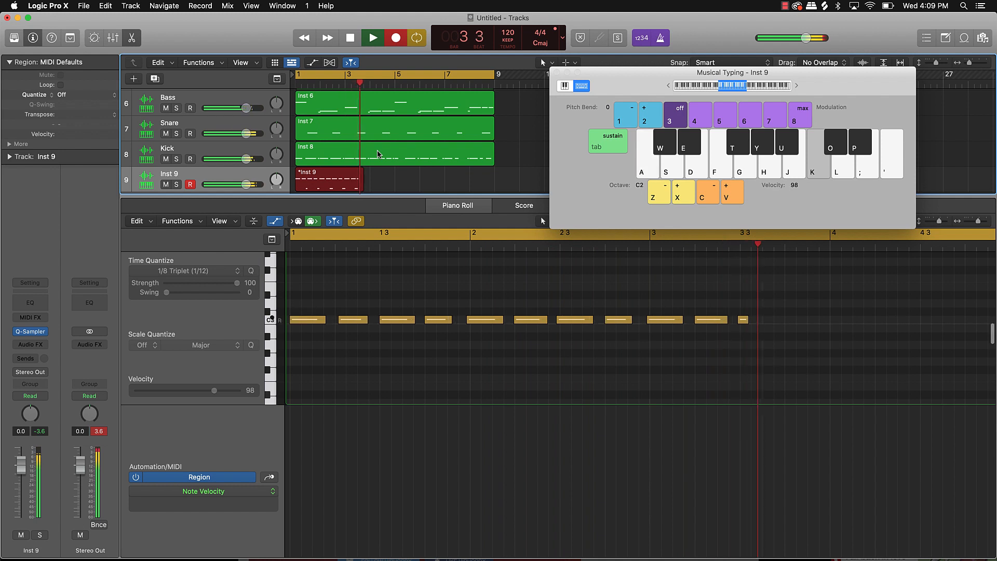
key("k")
key("k")
key("k")
key("k")
key("k")
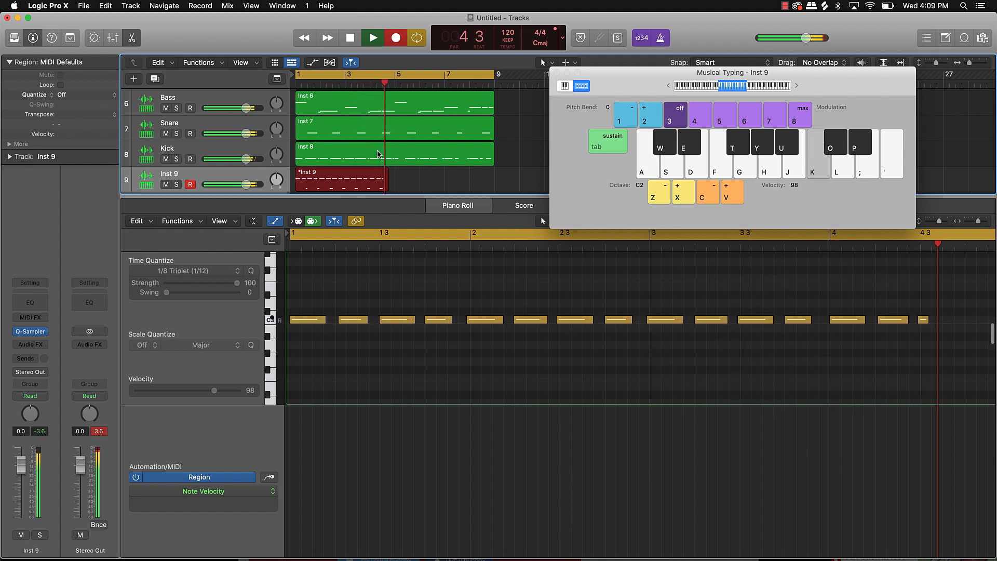
key("k")
key("k")
key("k")
key("k")
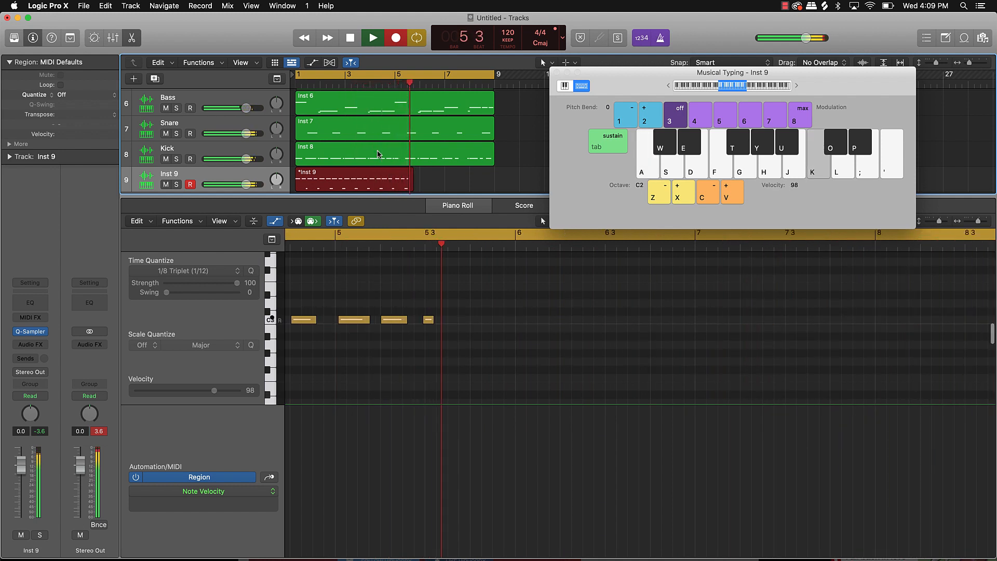
key("k")
key("k")
key("k")
key("k")
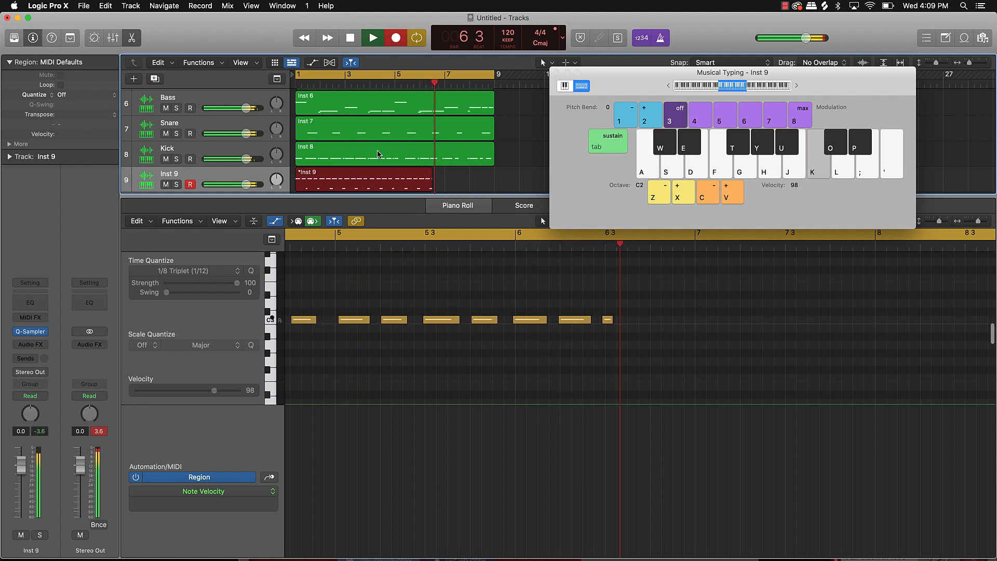
key("k")
key("k")
key("k")
key("k")
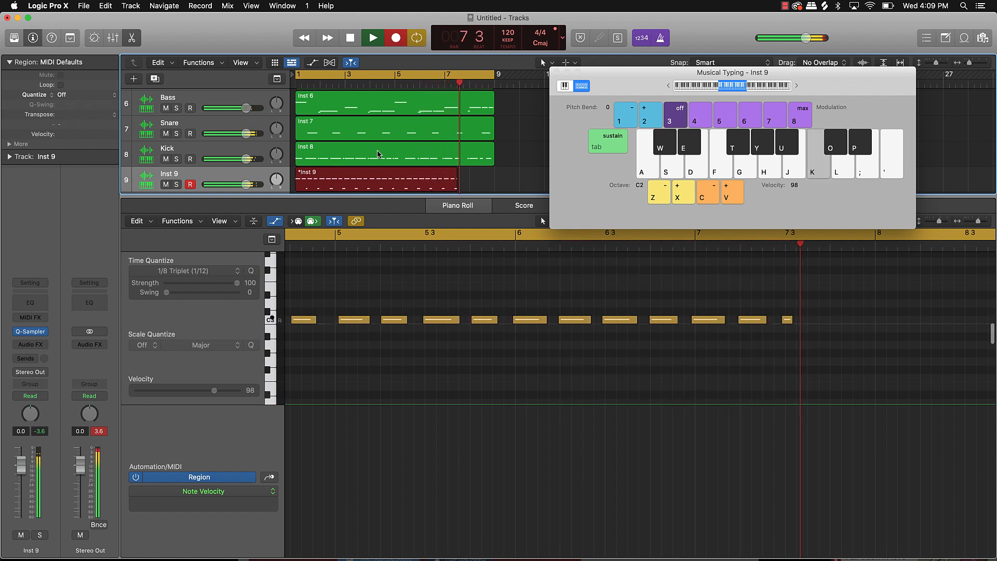
key("k")
key("k")
key("k")
key("k")
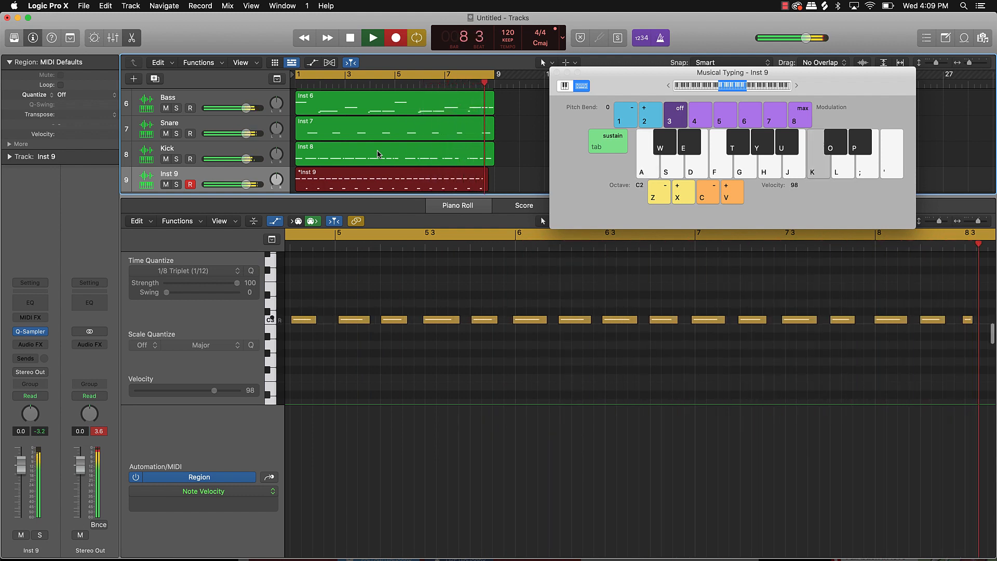
key("space")
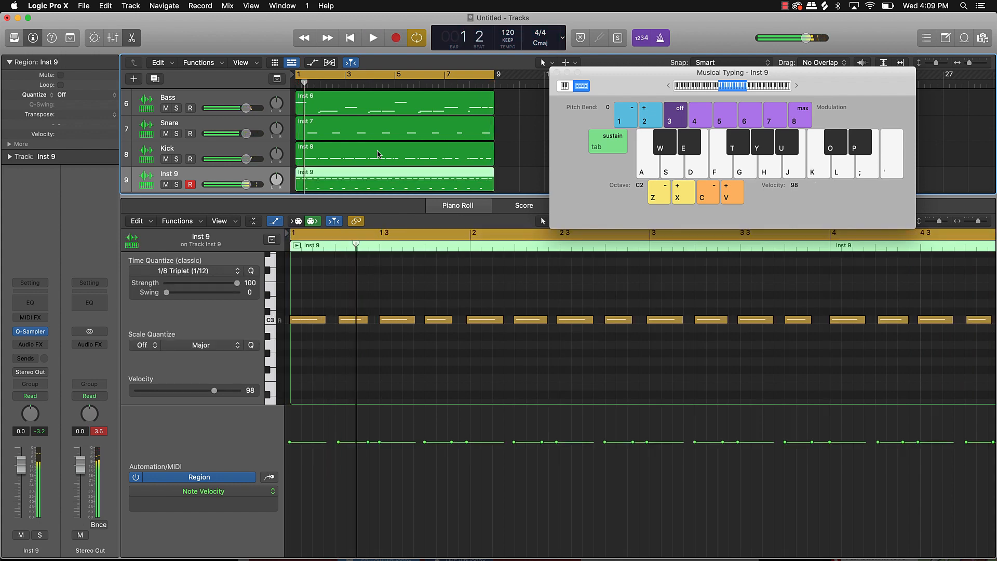
Quantize all recorded hi-hat notes in the Inst 9 region to 1/8 Triplet (1/12).
left_click(497, 301)
key("super+a")
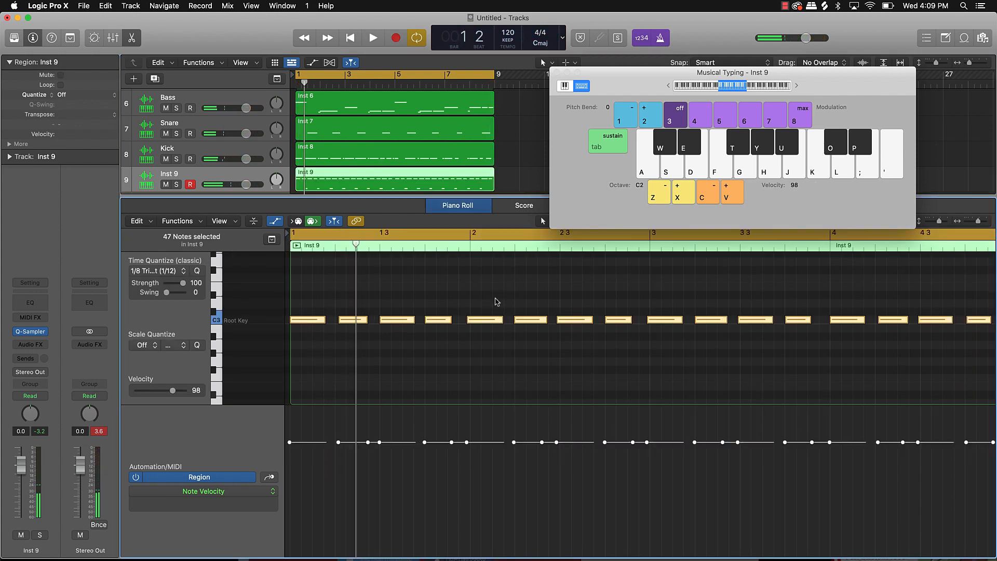
left_click(173, 271)
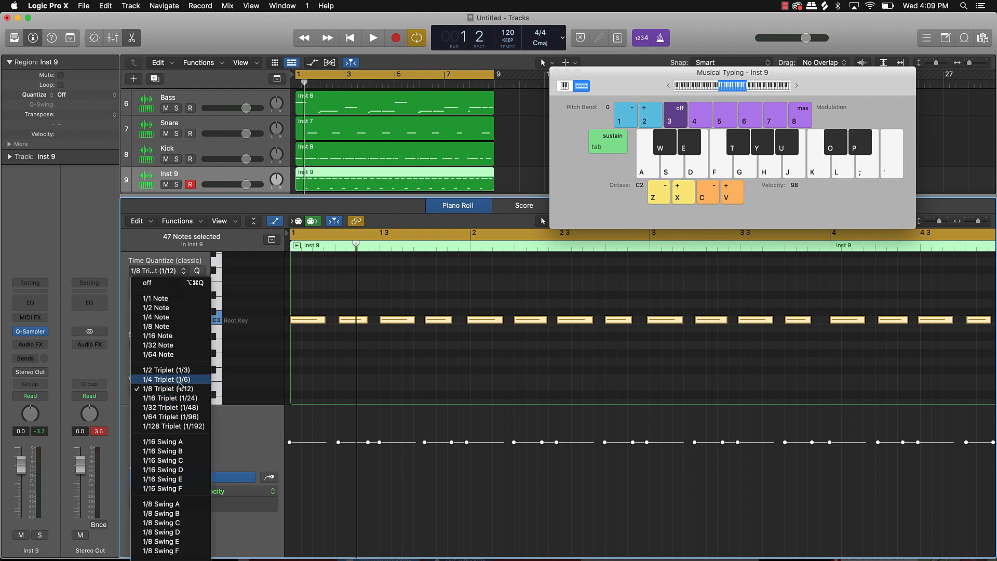
left_click(197, 271)
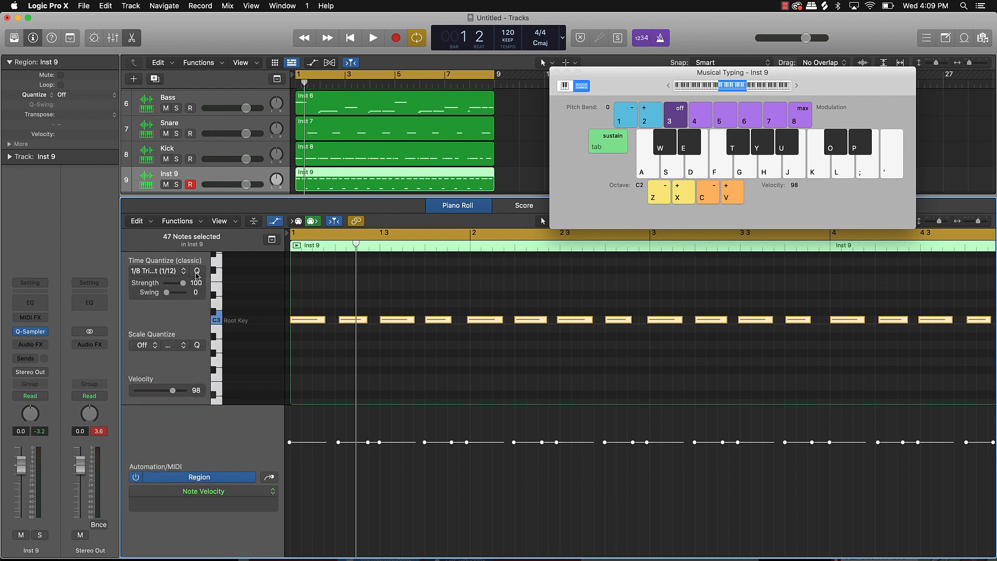
left_click(197, 271)
Play back the quantized hi-hats with the beat and inspect the C3 and C2 notes up to the region's end.
key("space")
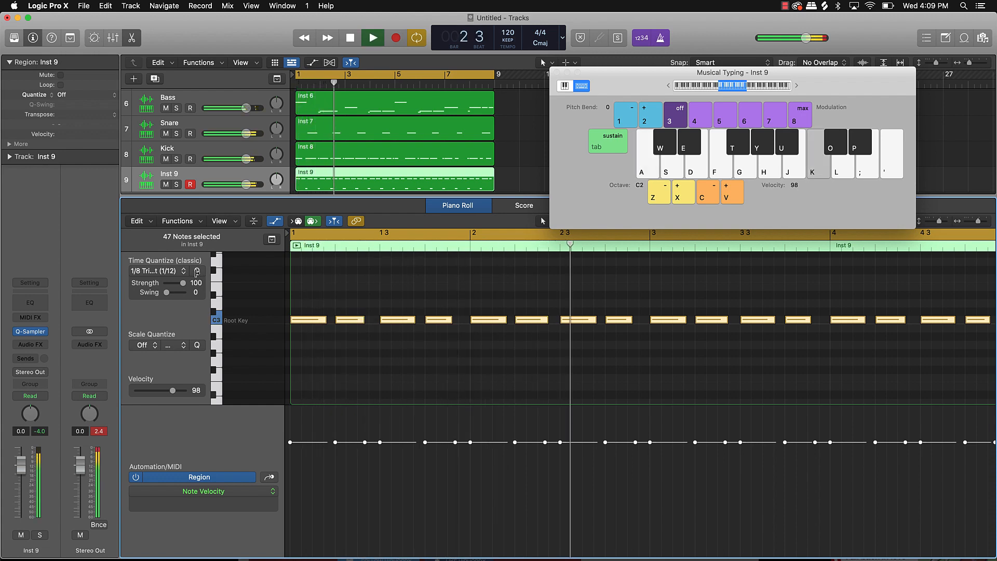
scroll(382, 349, "up", 3)
scroll(383, 349, "down", 6)
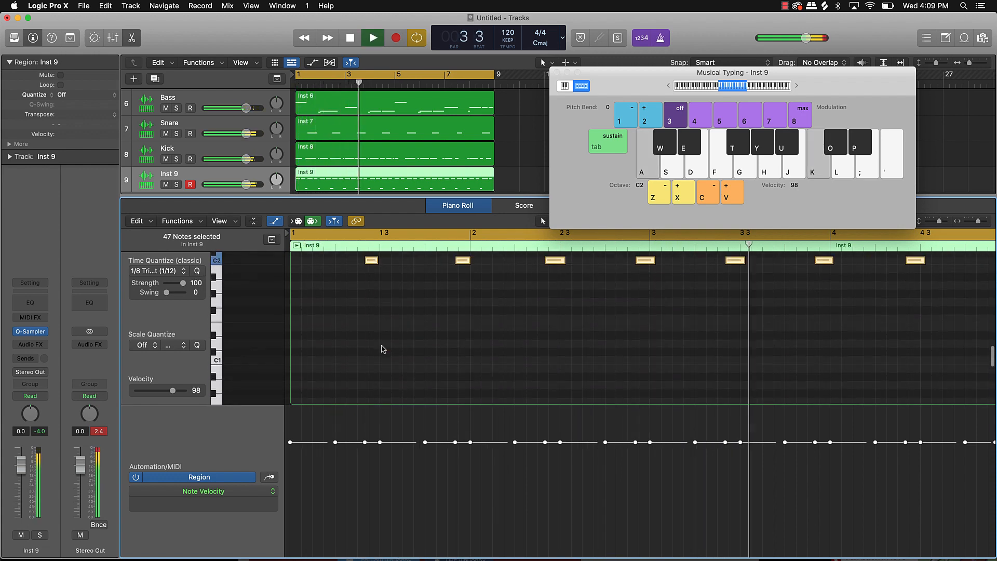
scroll(384, 349, "up", 5)
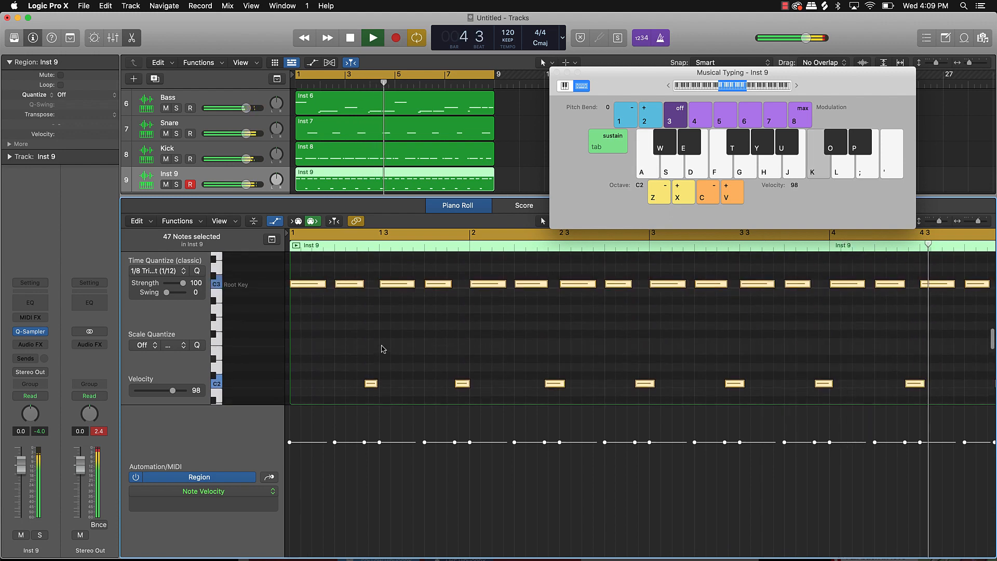
key("super+Left")
key("super+Left")
key("super+Left")
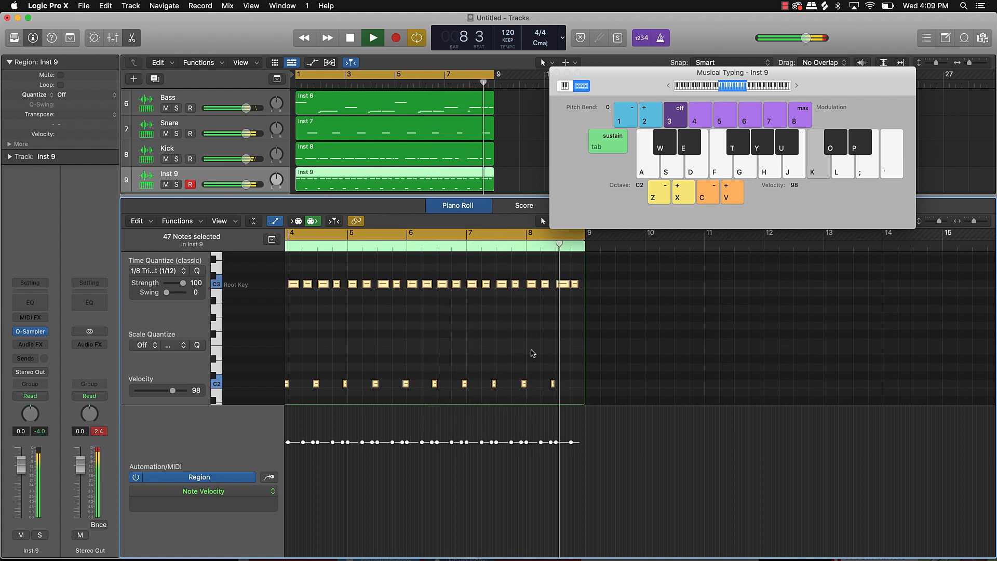
key("space")
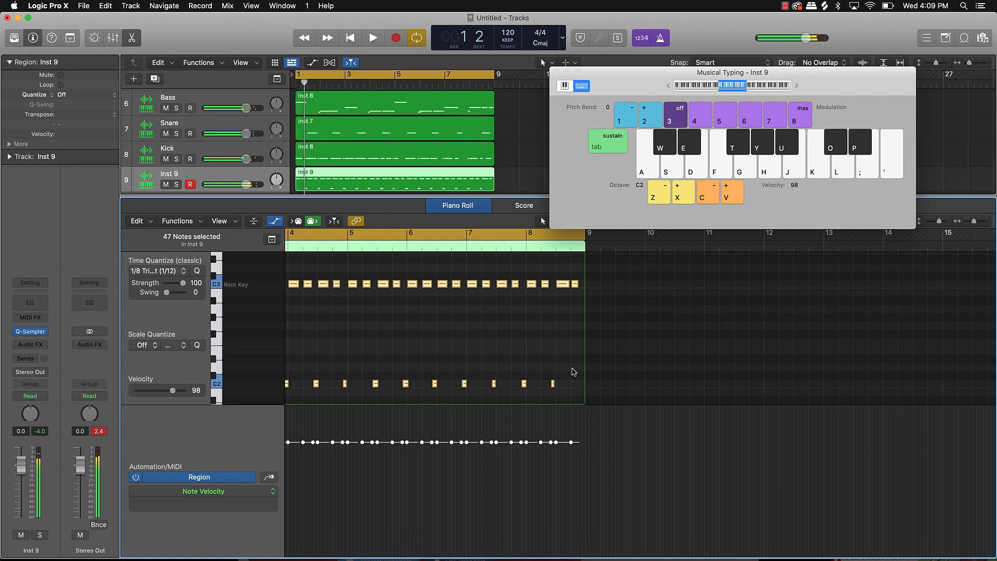
Paste a copy of the last C2 hat note at bar 8 beat 4, and quantize all hat notes to 1/8 Triplet.
left_click(555, 337)
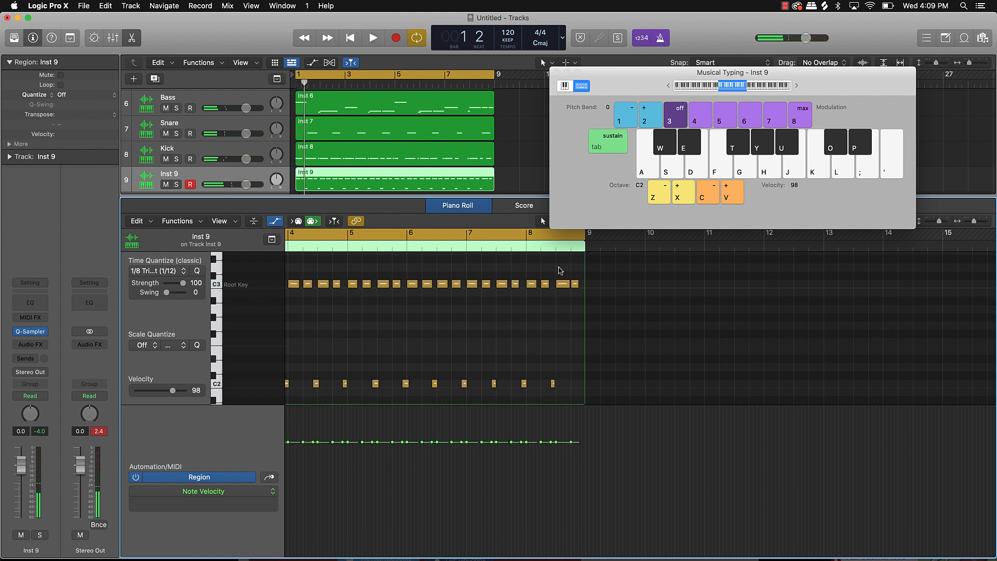
left_click(553, 384)
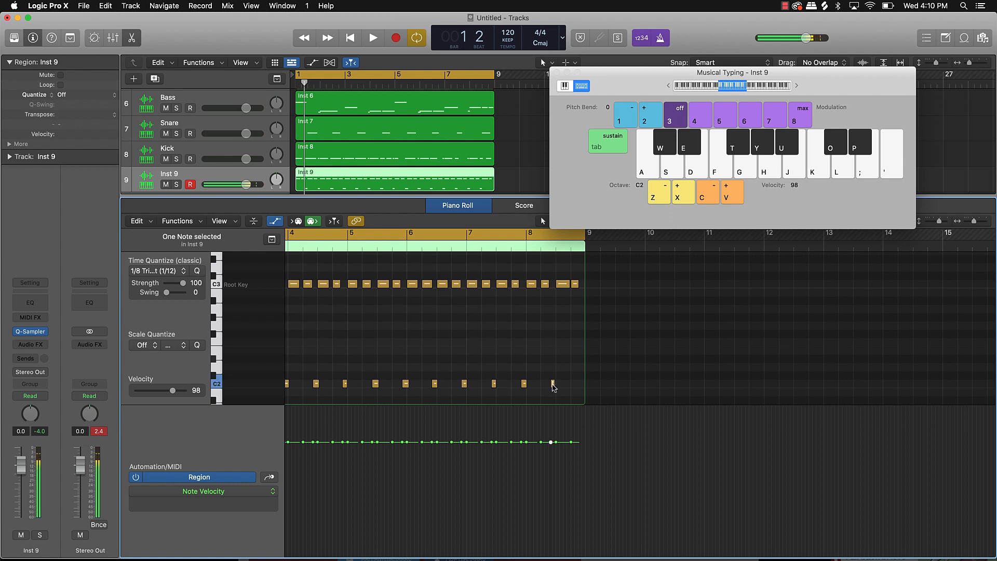
left_click(579, 246)
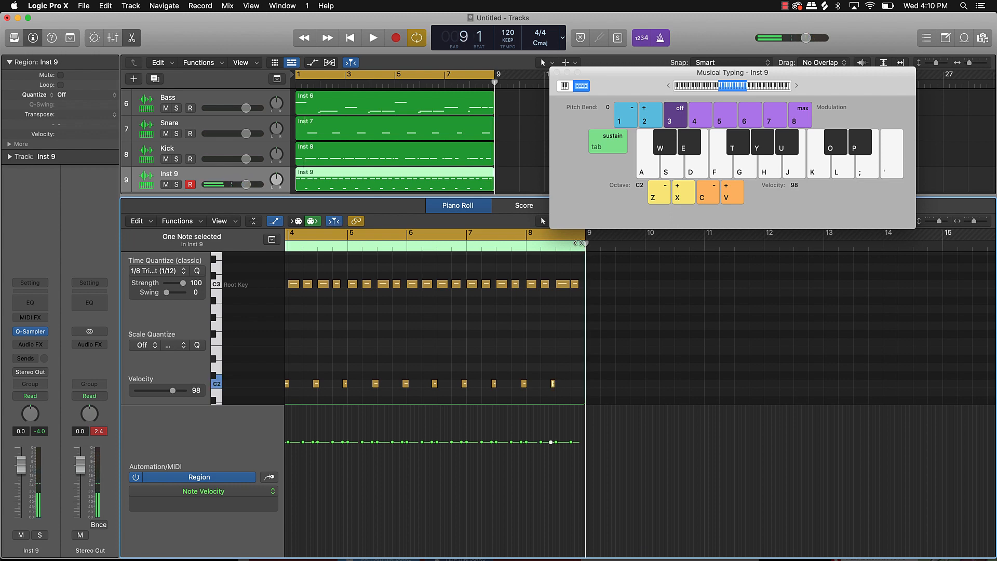
left_click_drag(582, 243, 579, 245)
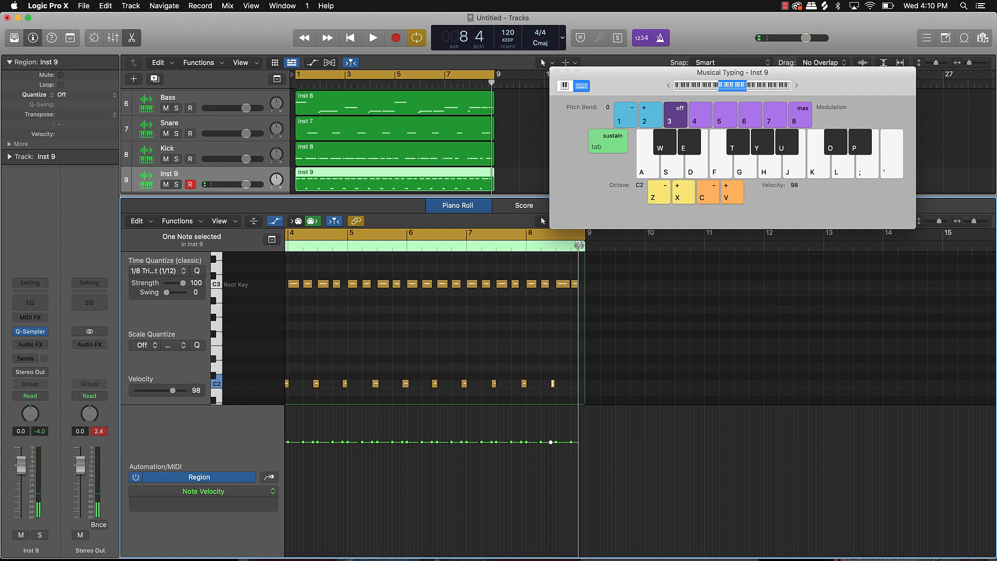
key("super+v")
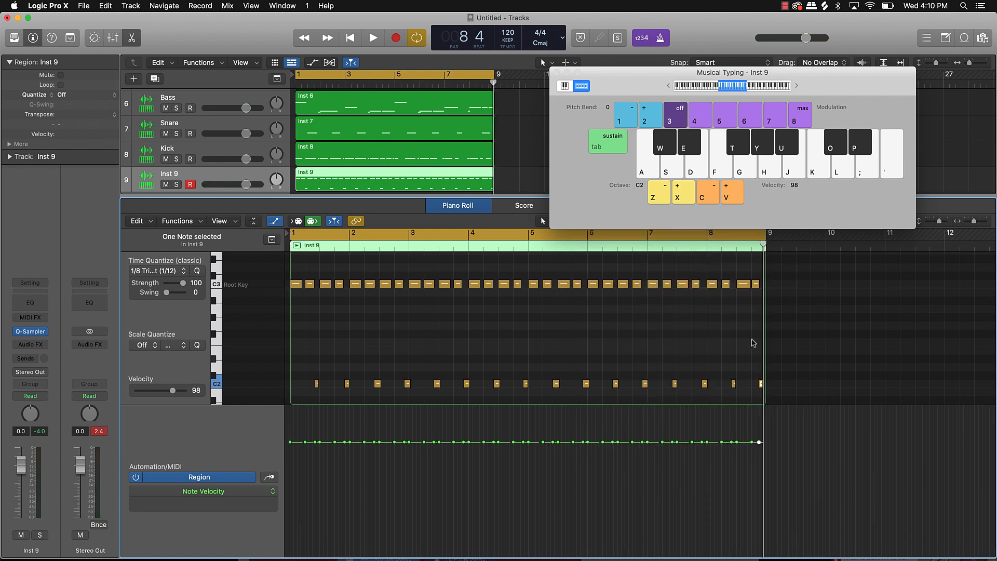
key("super+a")
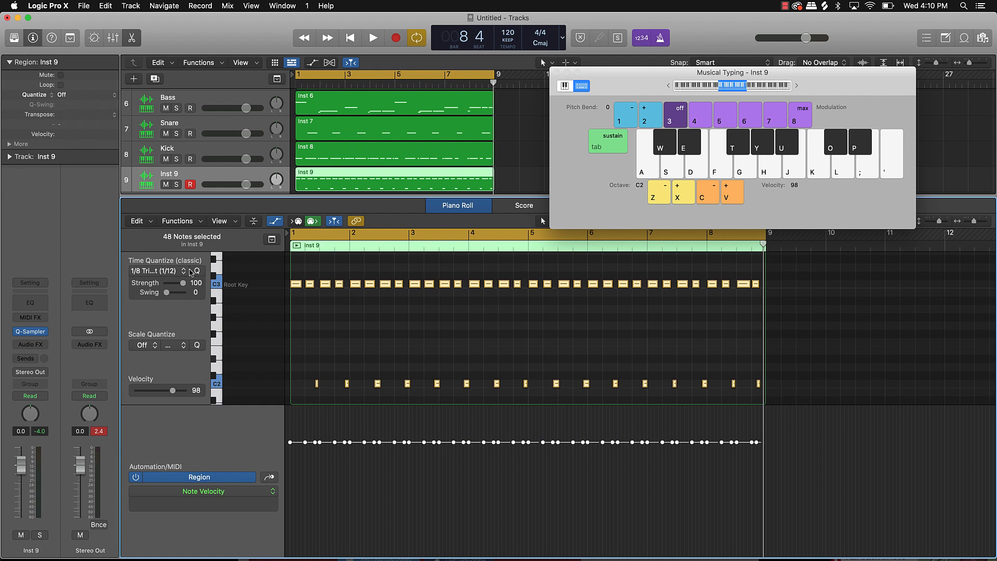
left_click(462, 340)
Play back the completed hi-hat part with the beat and lower the Inst 9 track's volume to -5.4 dB.
key("space")
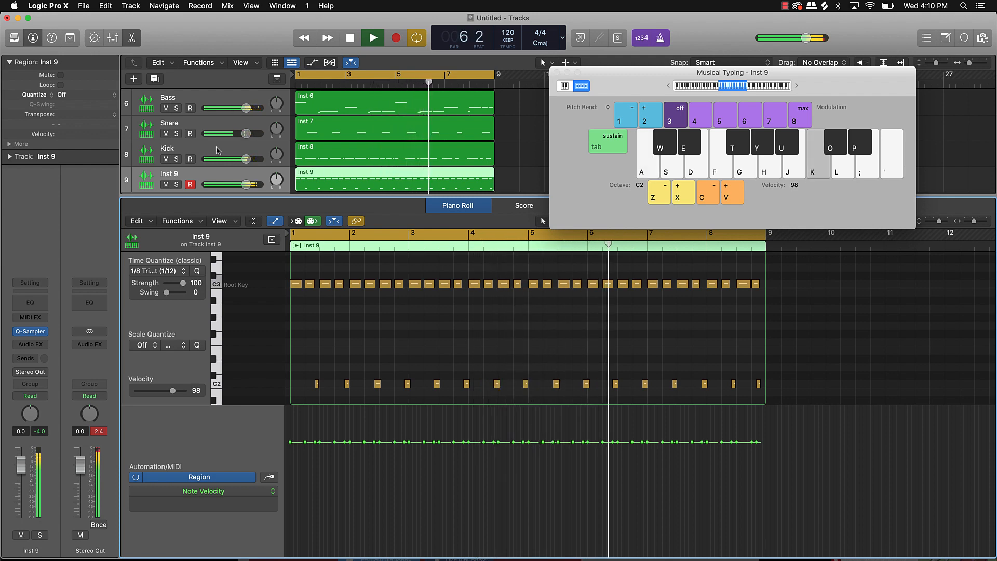
key("space")
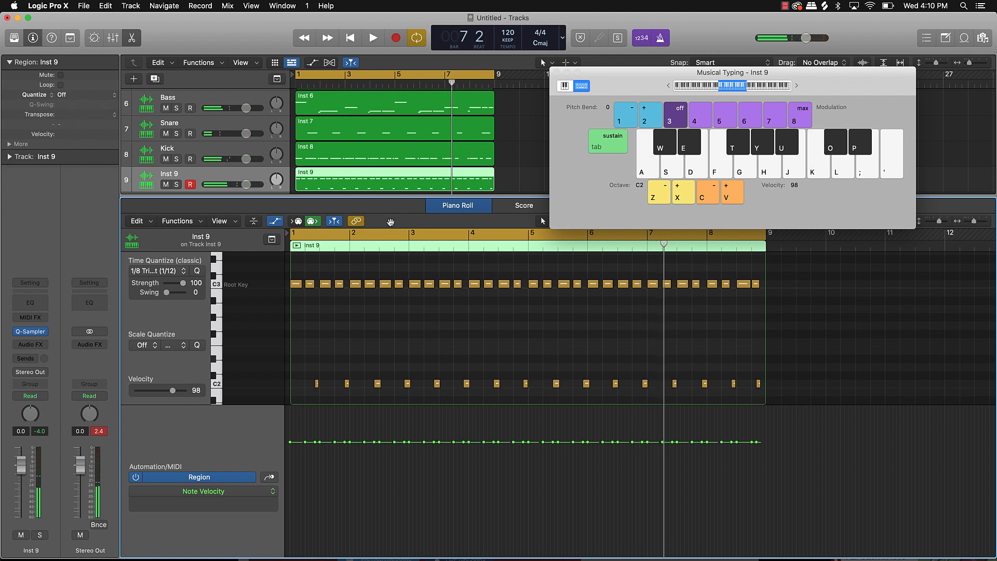
left_click(247, 185)
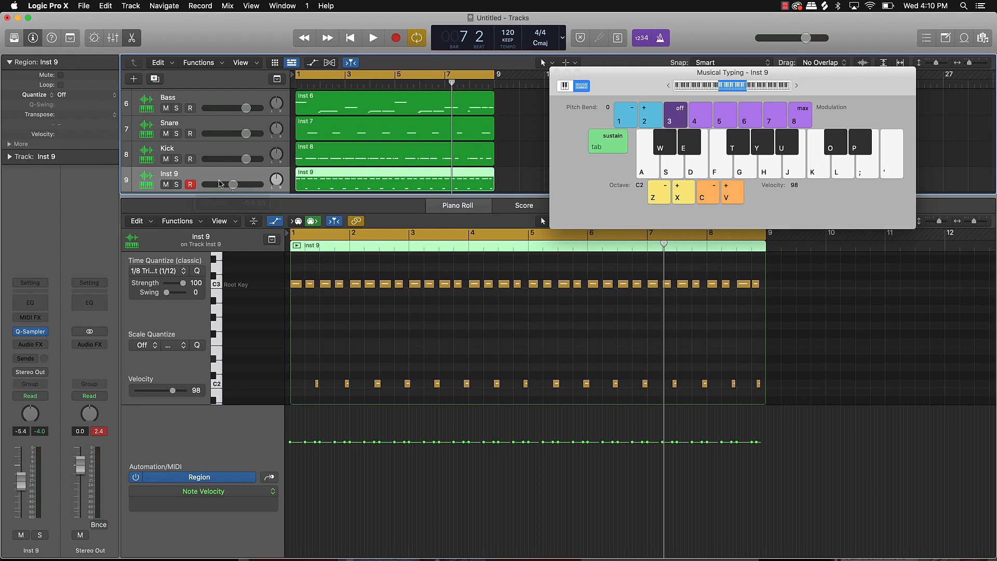
scroll(209, 139, "up", 3)
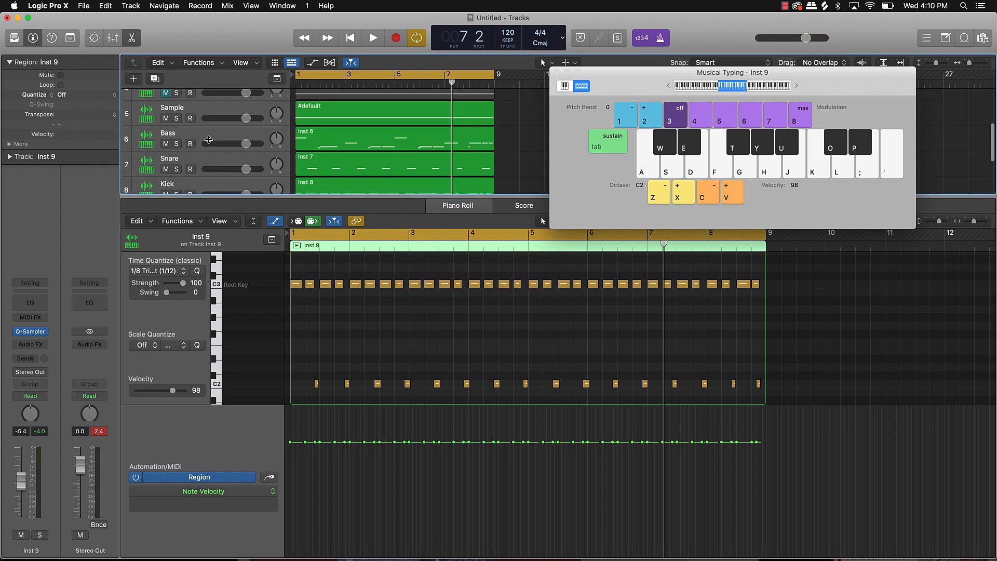
Insert the Vinyl plug-in on the Bass track and, during playback from the beginning, set Warp to 21% and Dust to 56%.
scroll(209, 139, "down", 1)
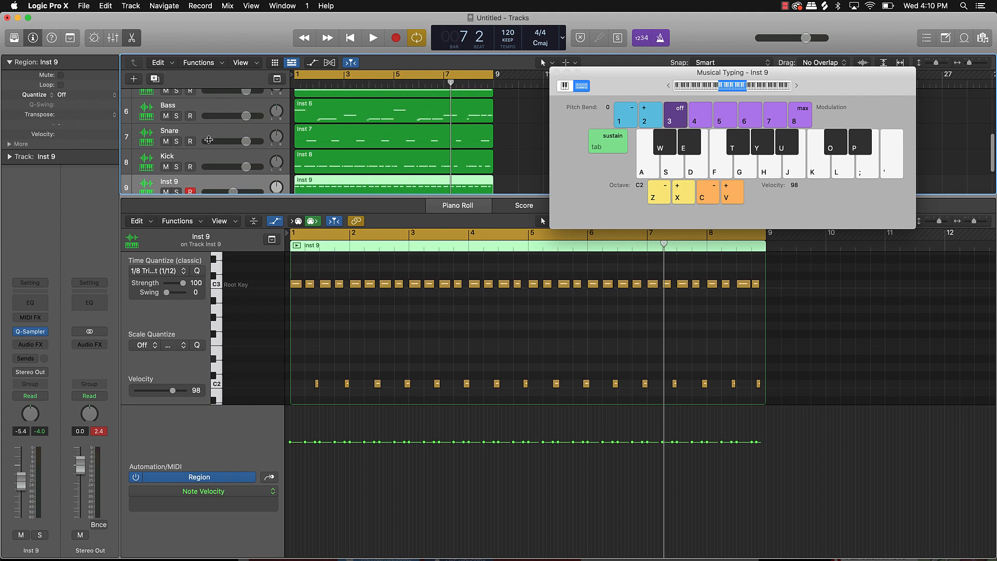
left_click(199, 109)
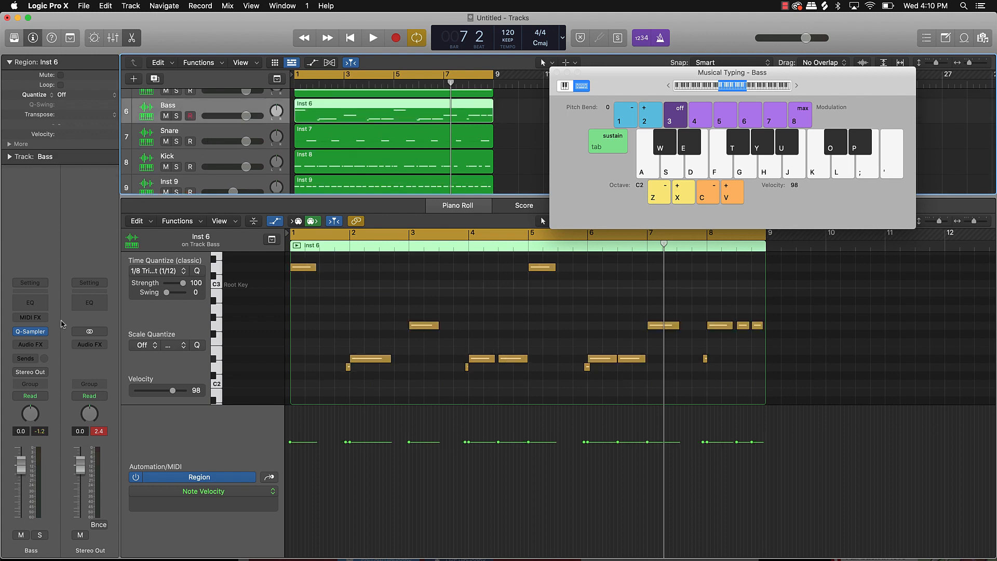
left_click(44, 344)
mouse_move(55, 375)
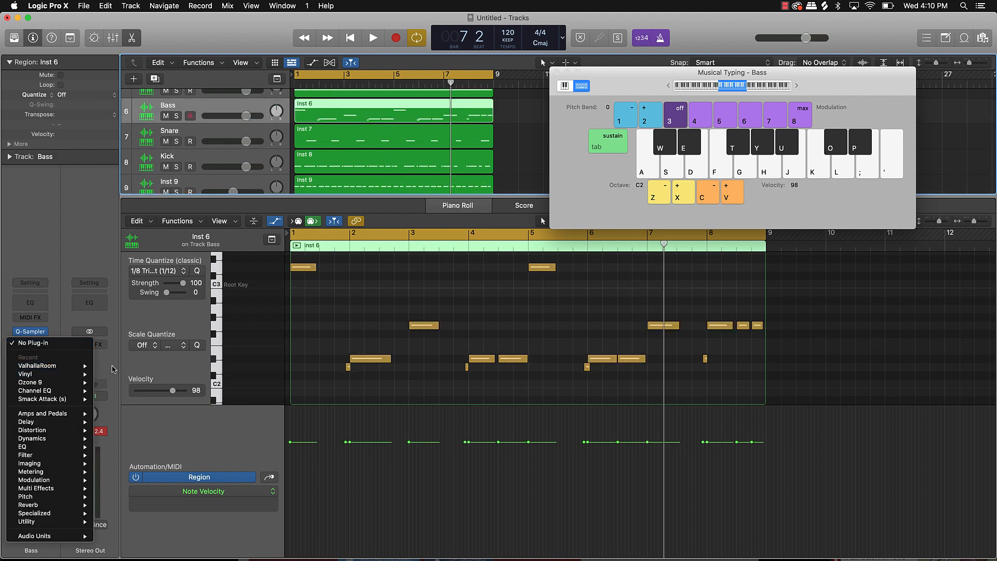
left_click(104, 374)
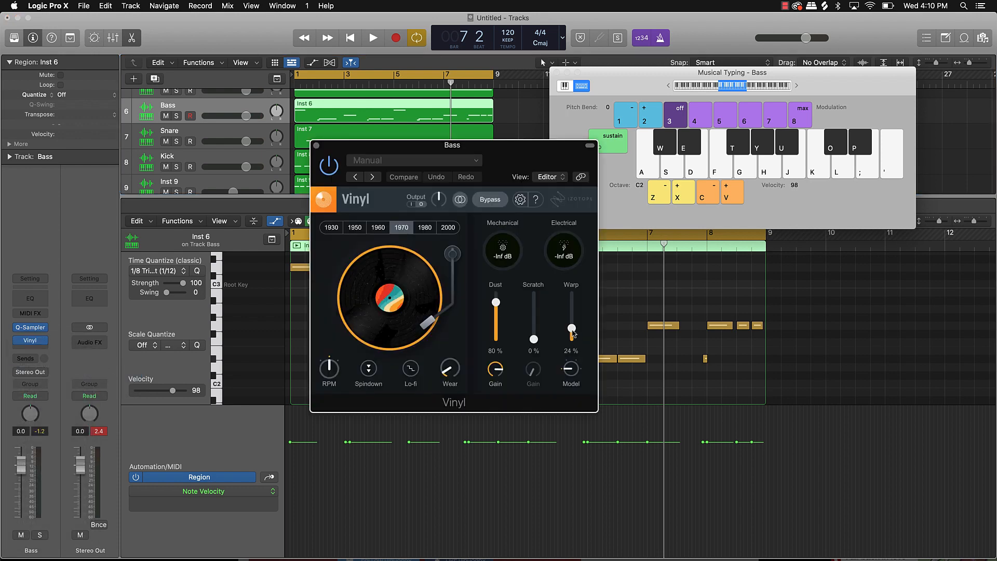
key("Return")
key("space")
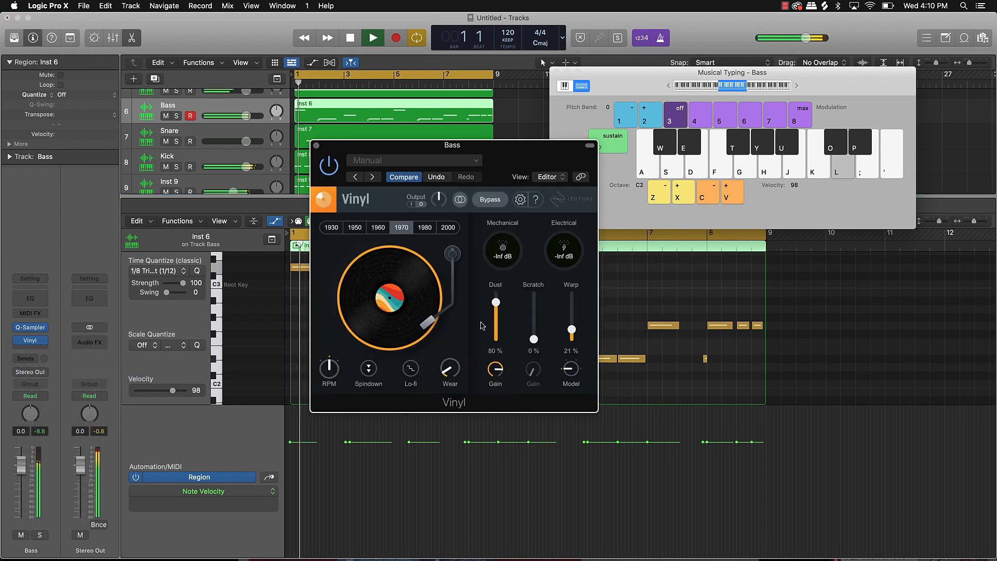
key("e")
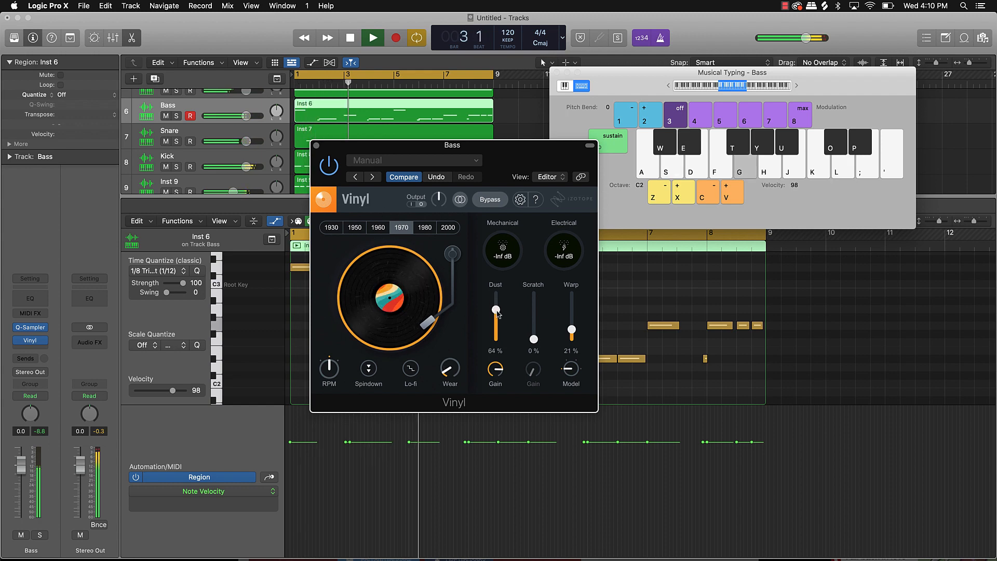
key("e")
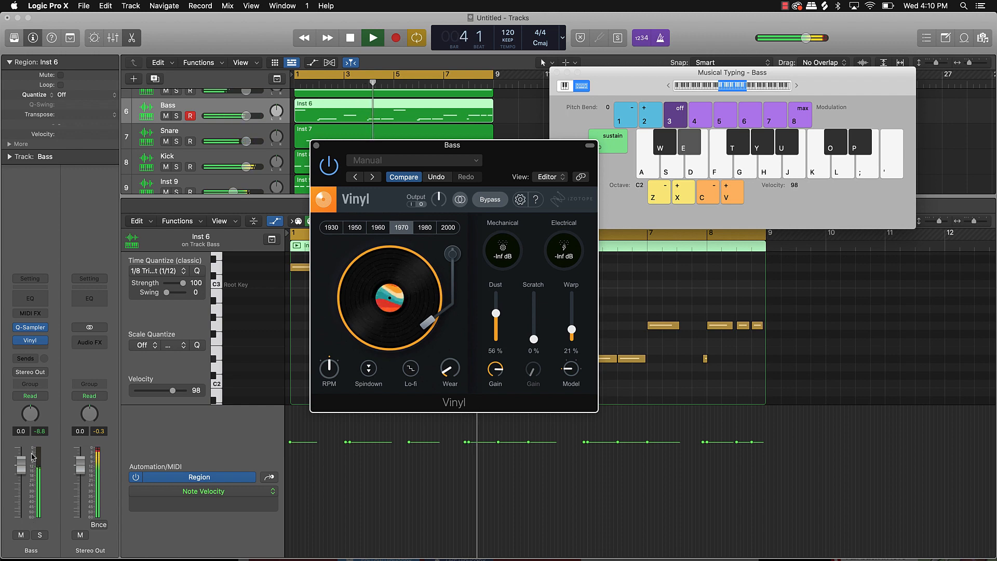
Raise the Bass track's volume to 4.8 dB and close its Vinyl window.
left_click(6, 397)
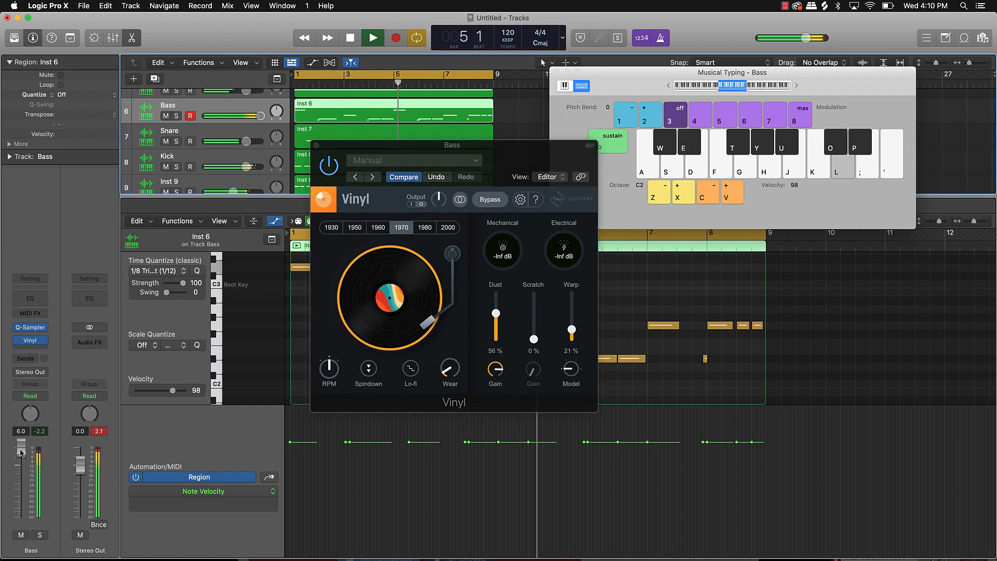
key("e")
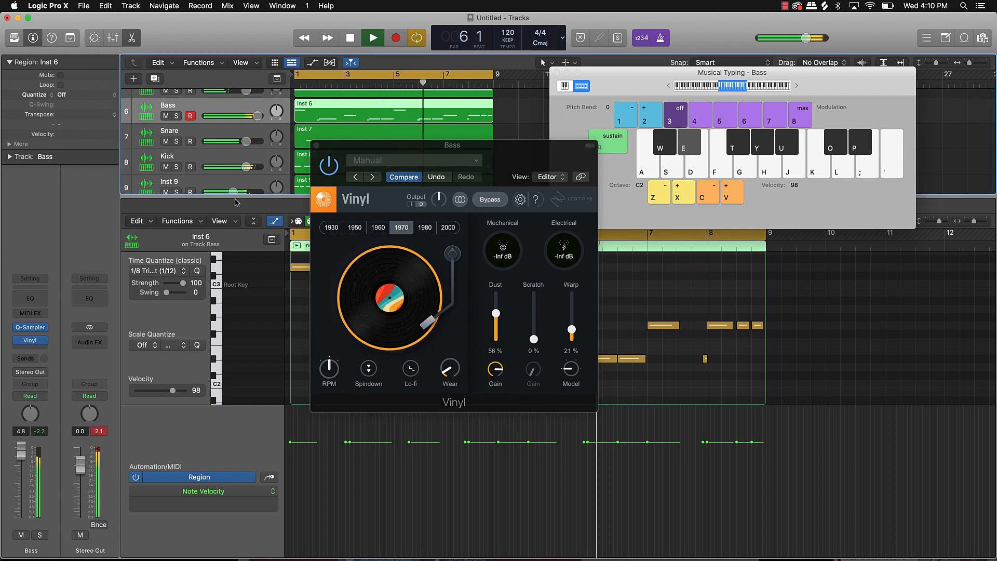
left_click(316, 146)
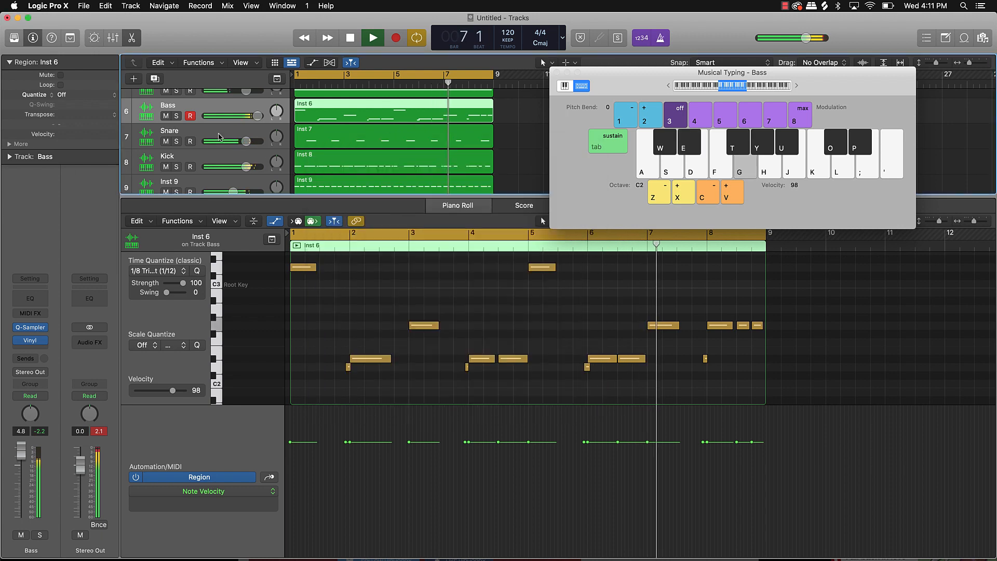
Insert the Vinyl plug-in on the Snare track with its default settings and close its window.
key("Down")
left_click(30, 344)
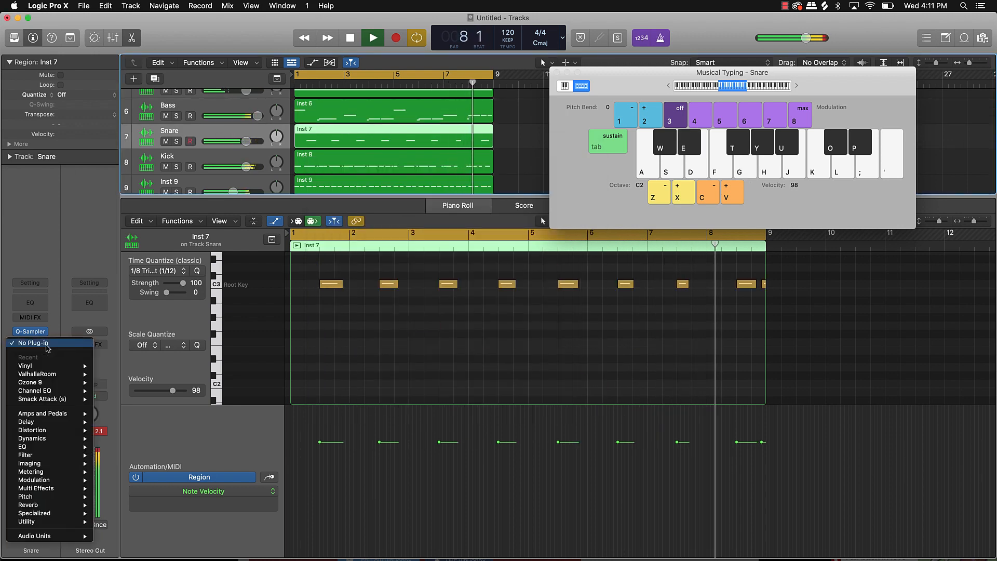
key("Escape")
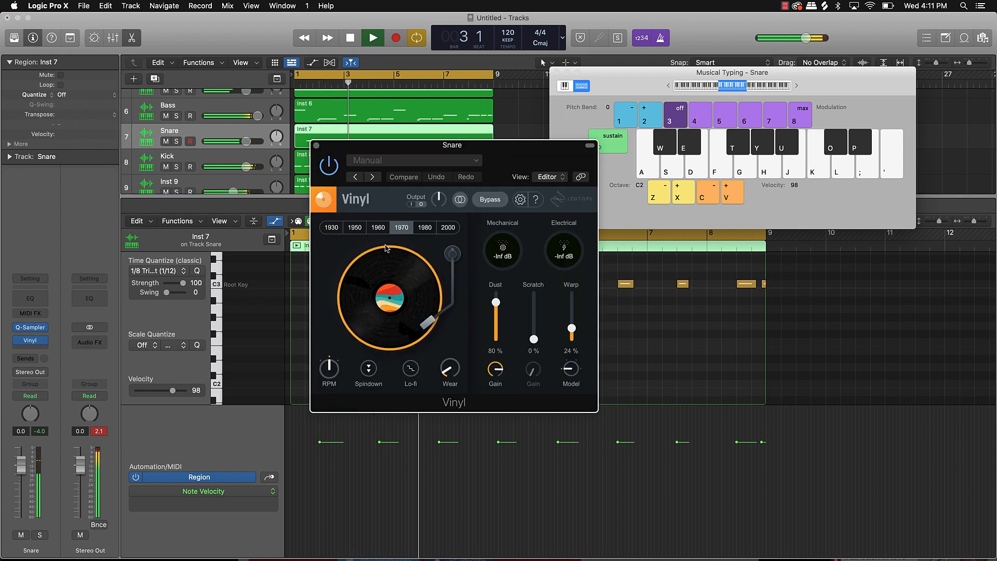
left_click(316, 146)
Add a Channel EQ to the Kick track, then replace it with the stereo Vinyl plug-in.
left_click(225, 159)
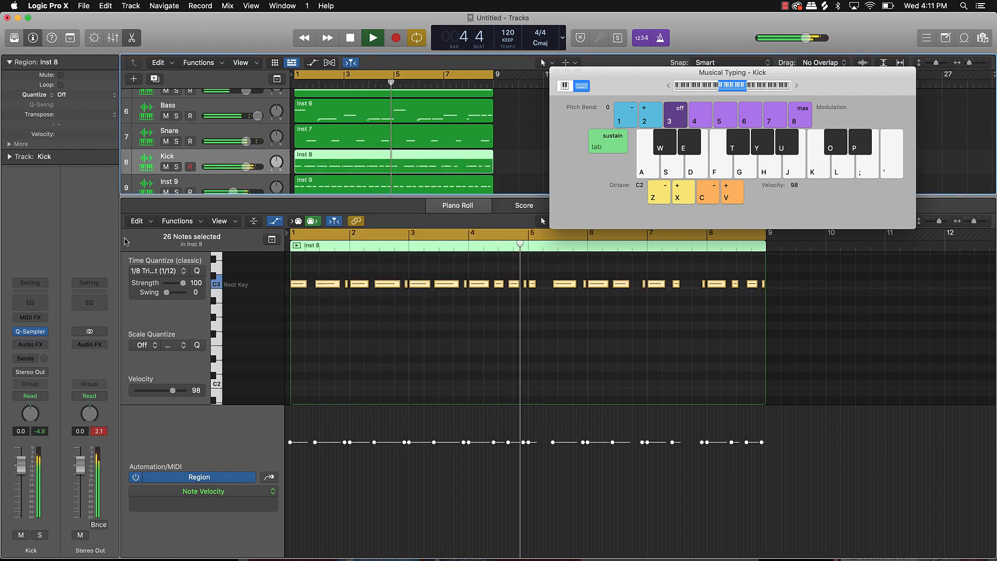
left_click(33, 303)
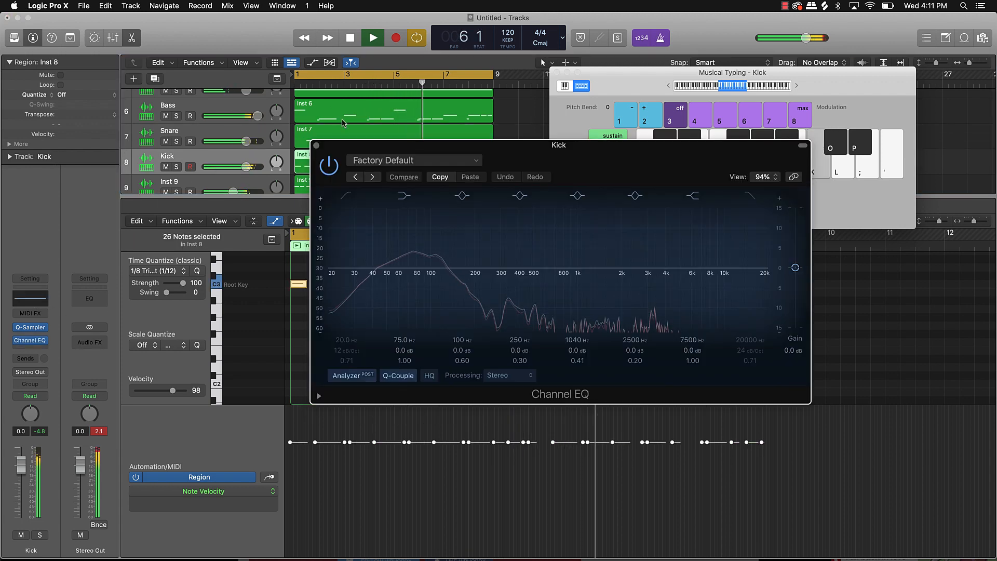
left_click(317, 145)
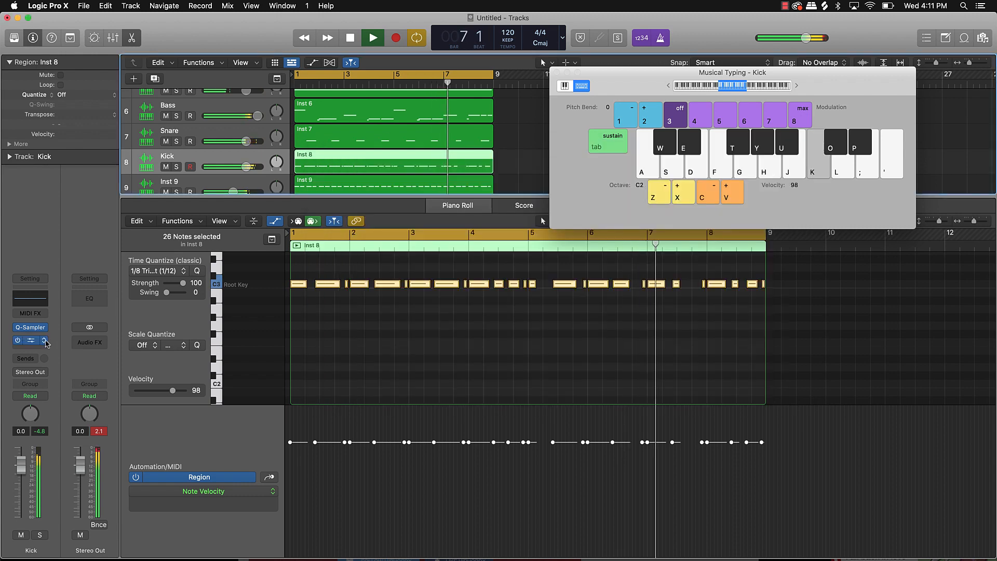
left_click(43, 340)
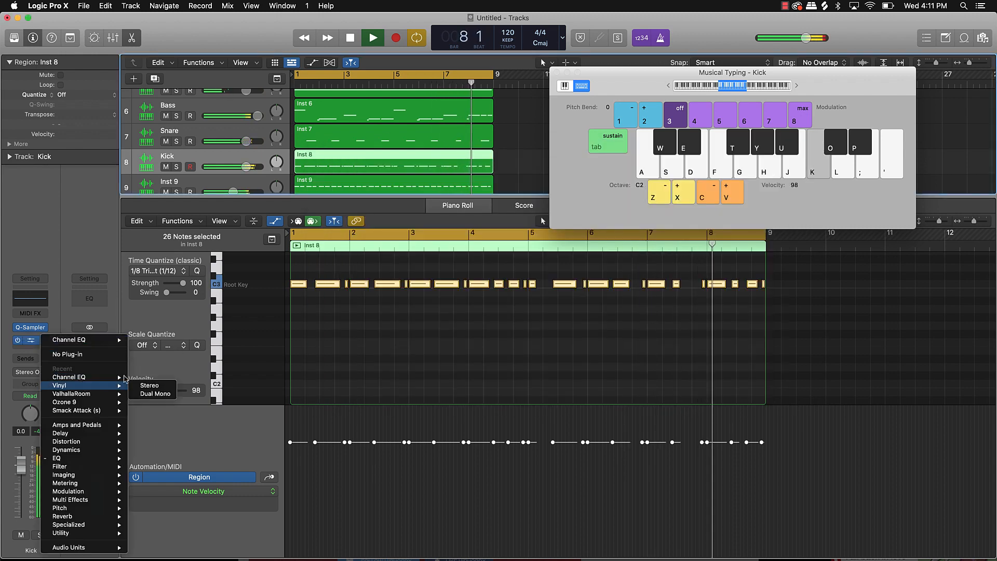
left_click(148, 386)
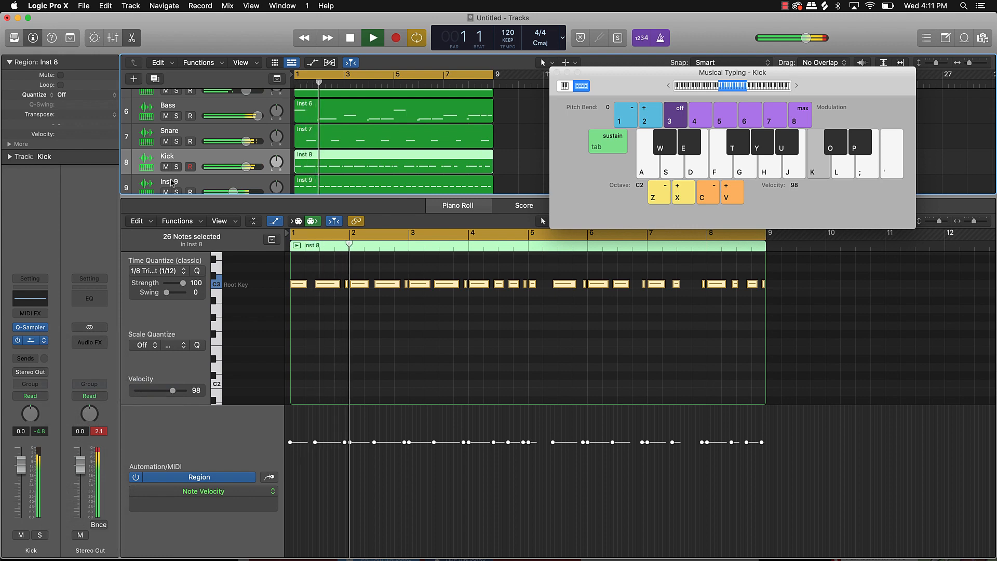
Insert the Vinyl plug-in on the Inst 9 hi-hat track and close the open Inst 9 and Kick Vinyl windows.
scroll(161, 166, "down", 1)
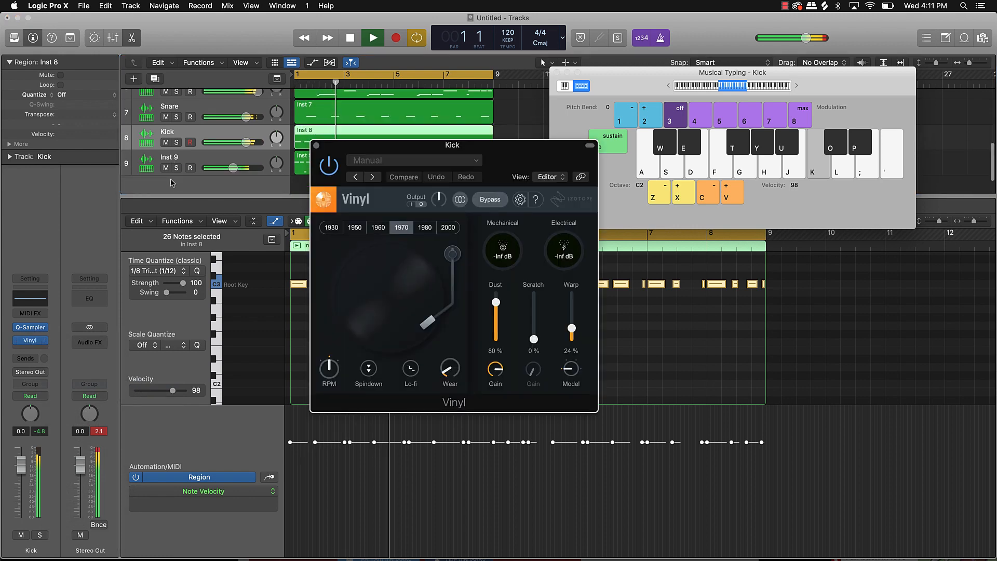
left_click(152, 159)
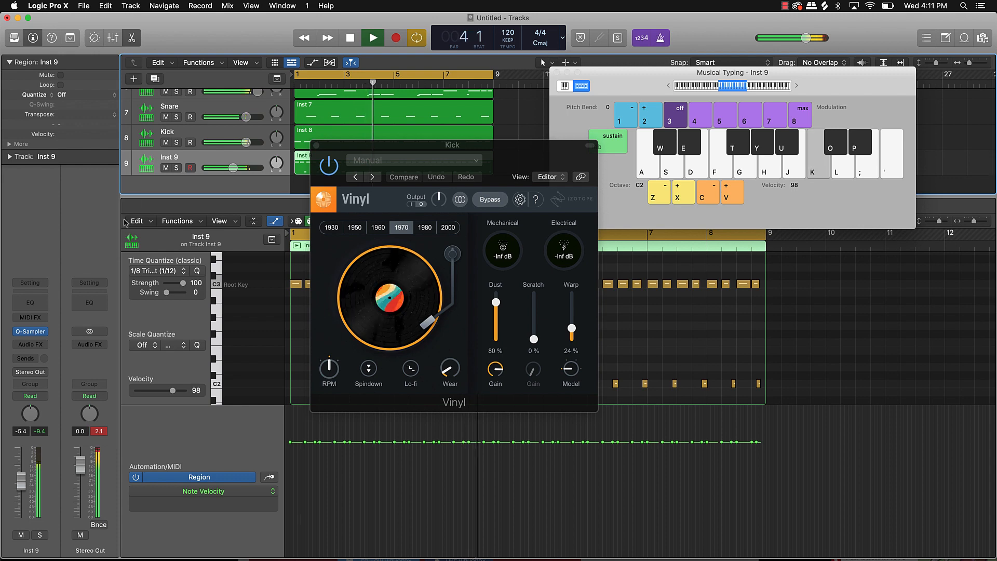
left_click(47, 344)
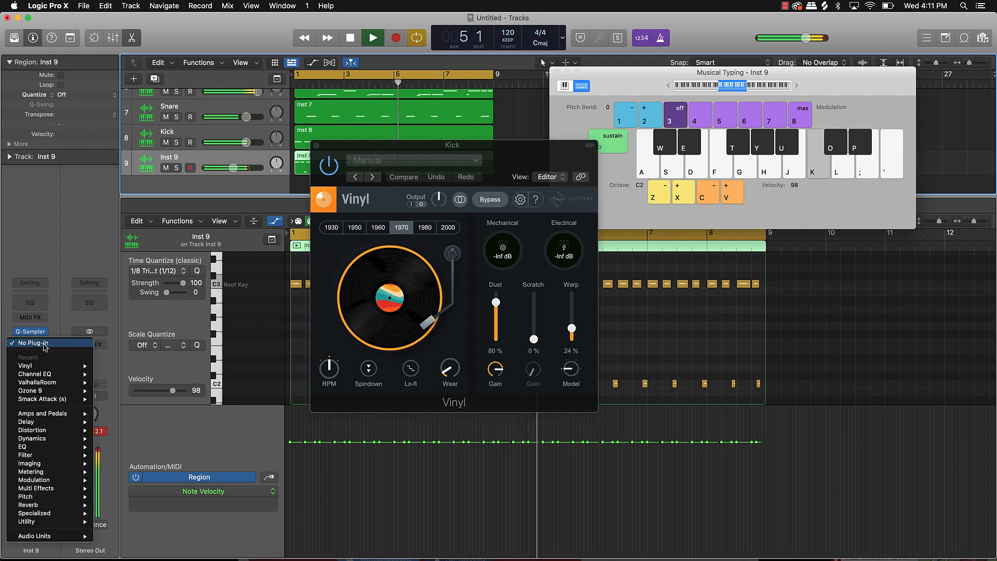
mouse_move(48, 367)
left_click(110, 366)
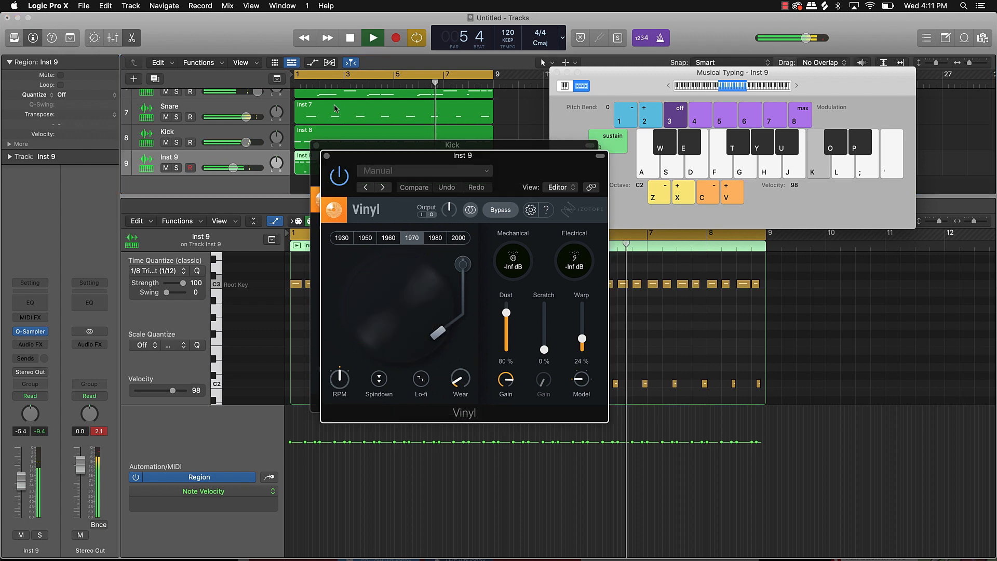
left_click(327, 155)
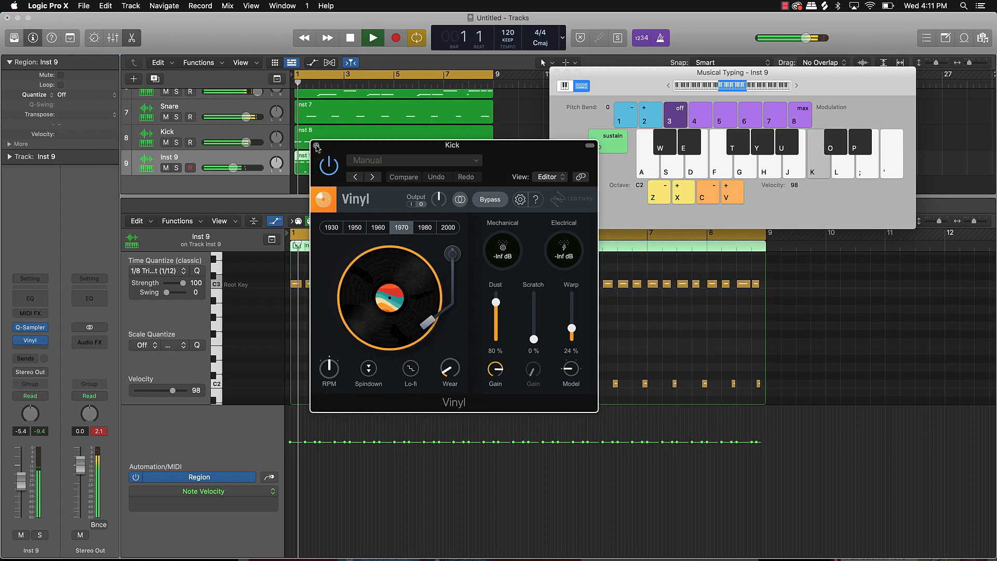
left_click(317, 146)
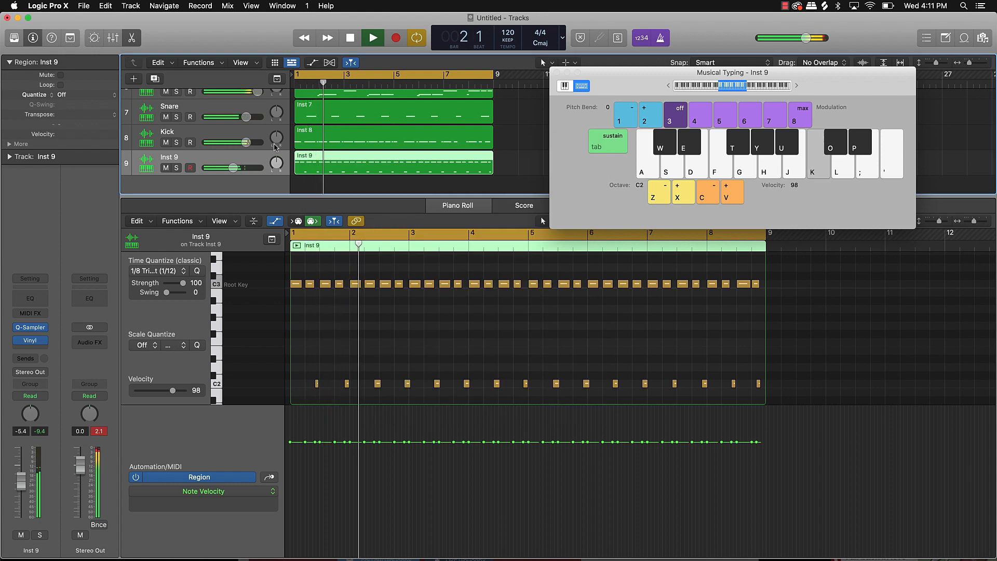
Raise the Kick track's volume to 5.2 dB and set its Vinyl to the year 2000 with Dust at 0%.
left_click(213, 136)
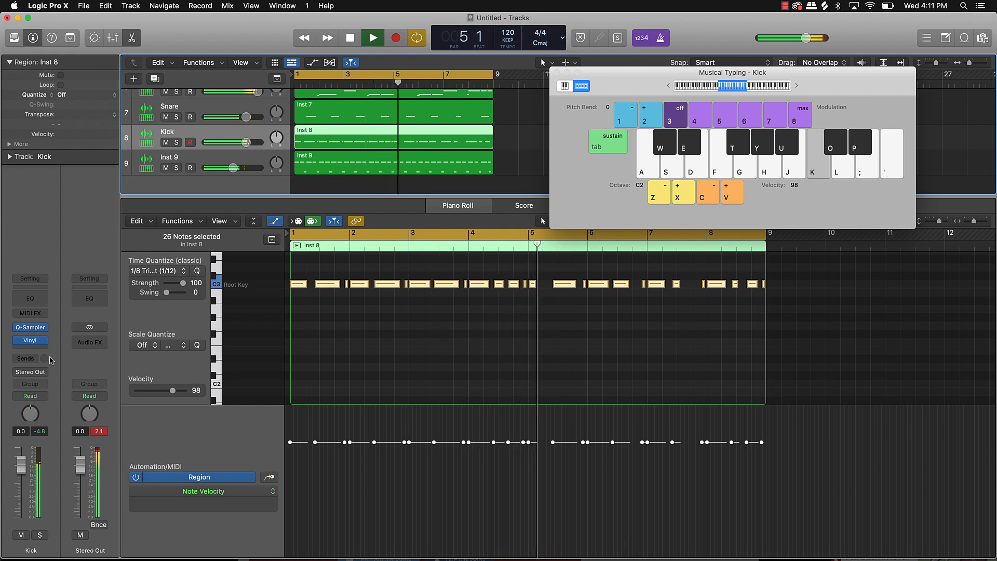
left_click_drag(21, 463, 20, 450)
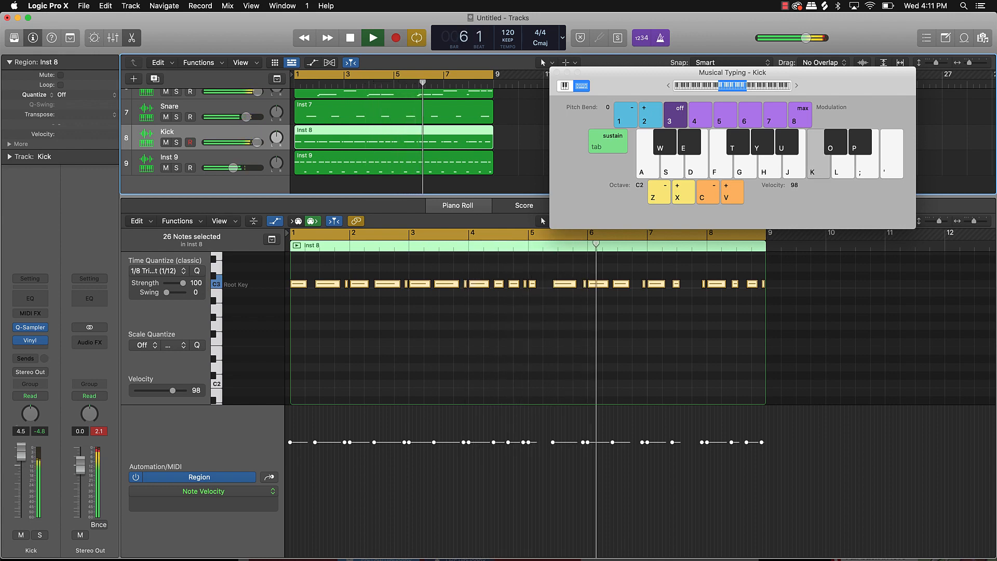
left_click(30, 328)
left_click(30, 341)
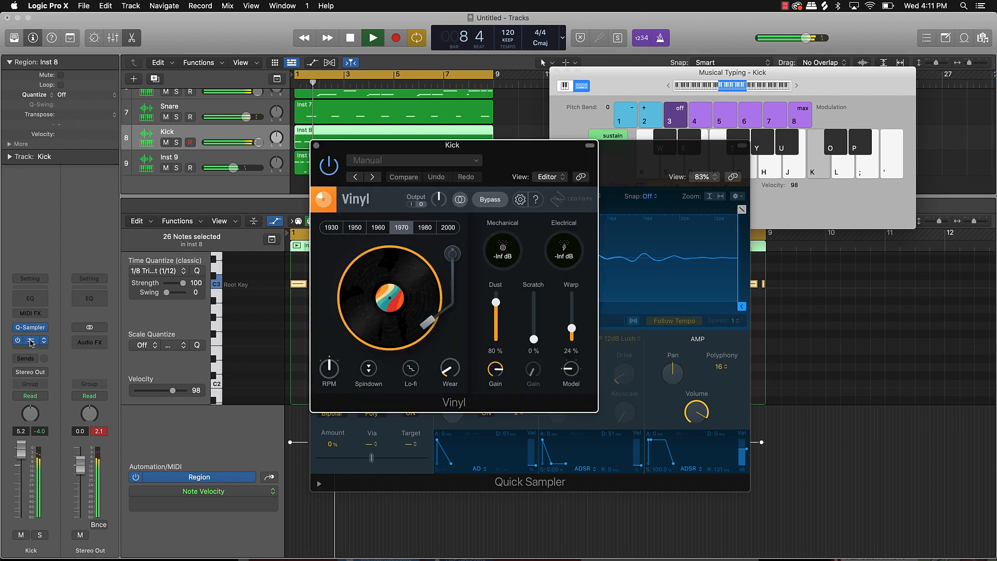
left_click(448, 227)
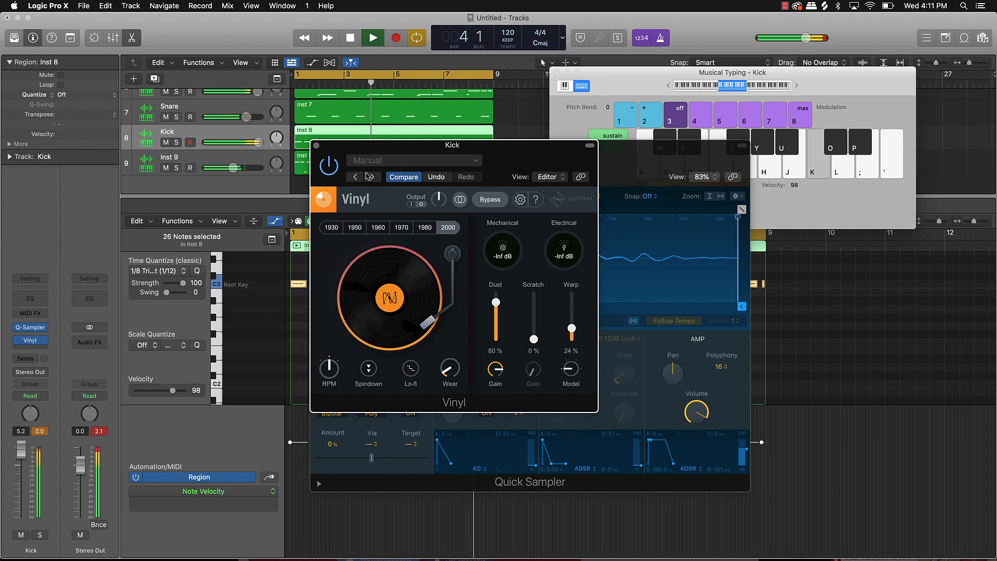
left_click_drag(496, 303, 496, 341)
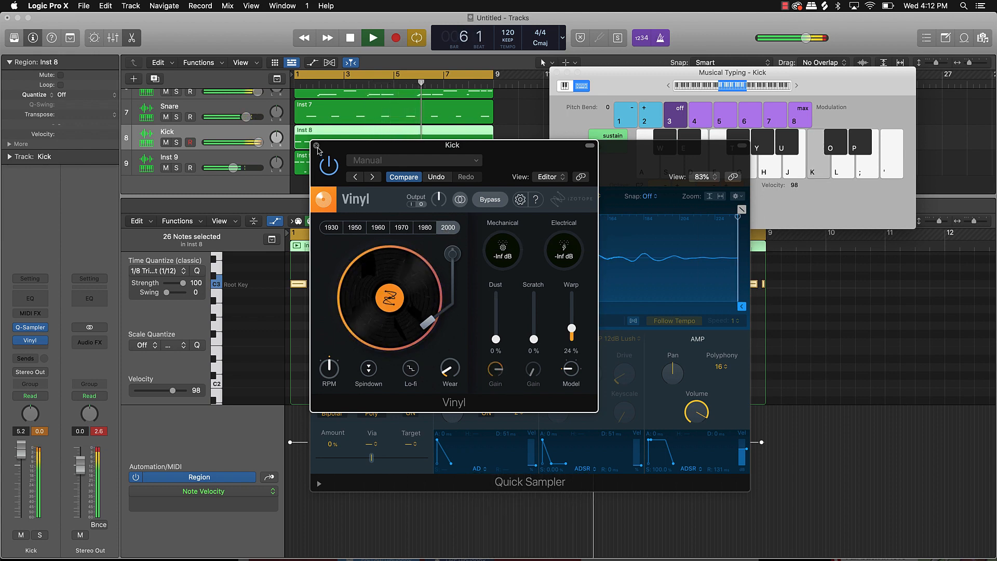
left_click(316, 146)
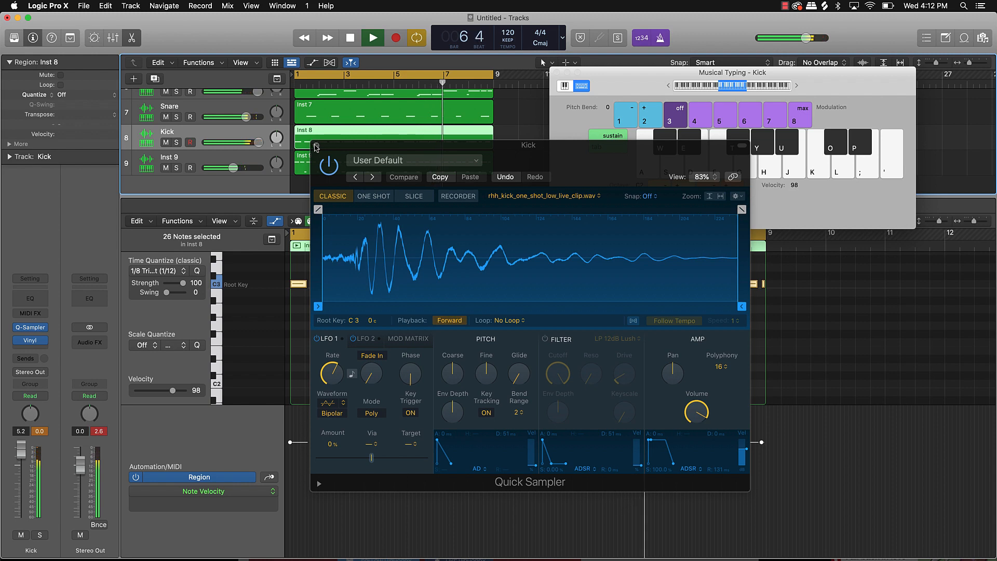
left_click(317, 146)
Set the Snare track's Vinyl to the year 2000 with Dust at 0% and close the plug-in window.
left_click(221, 105)
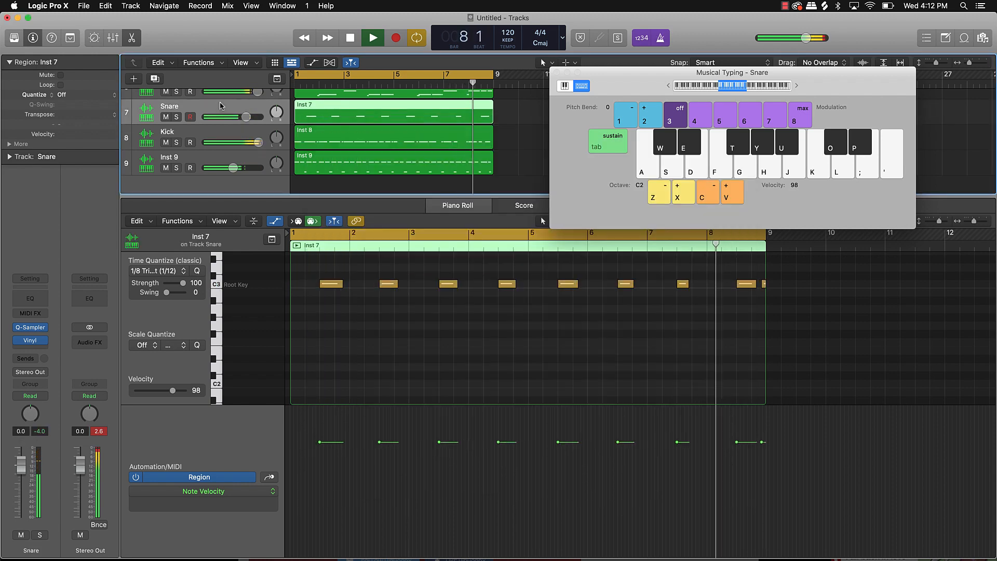
left_click(32, 341)
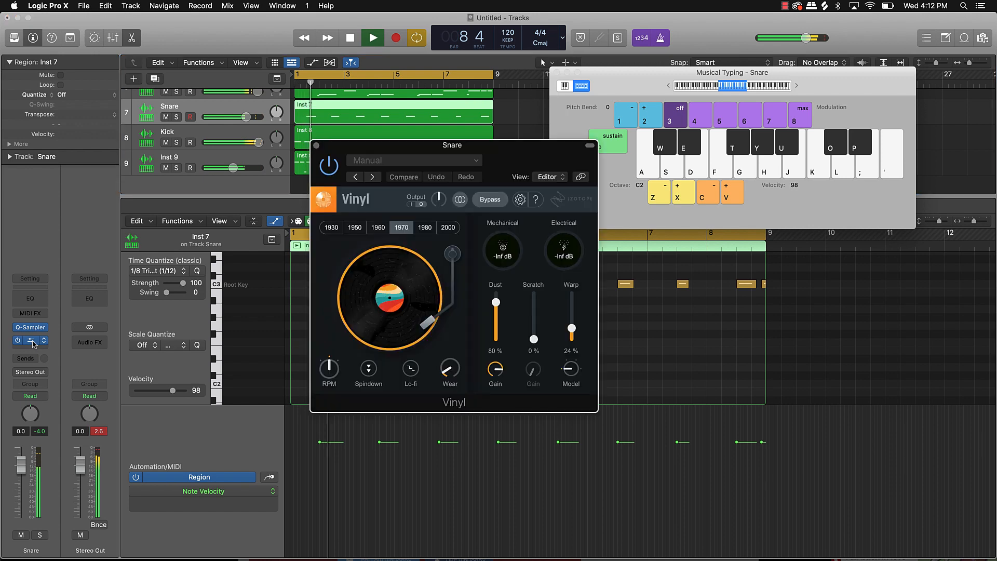
left_click(448, 228)
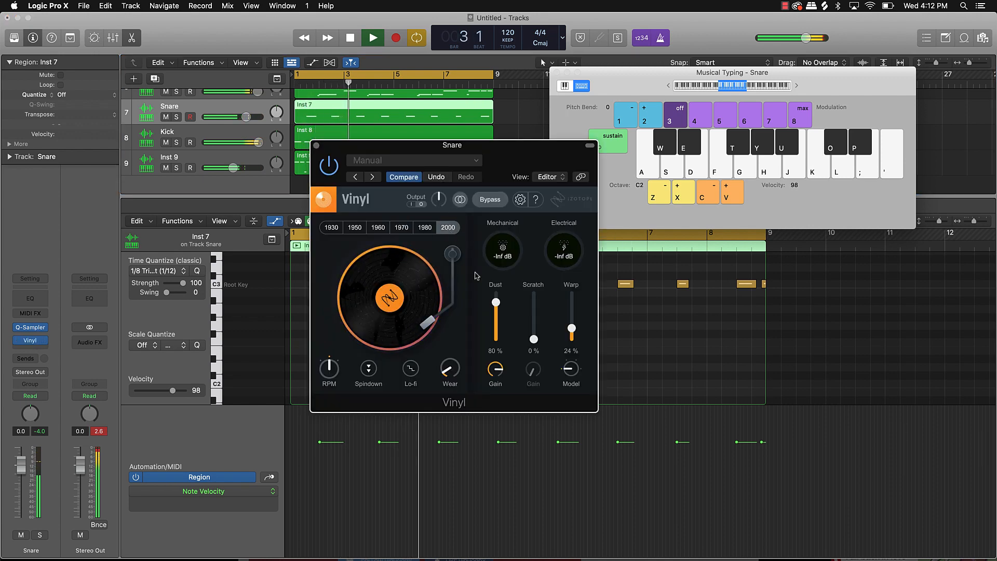
left_click_drag(506, 320, 503, 357)
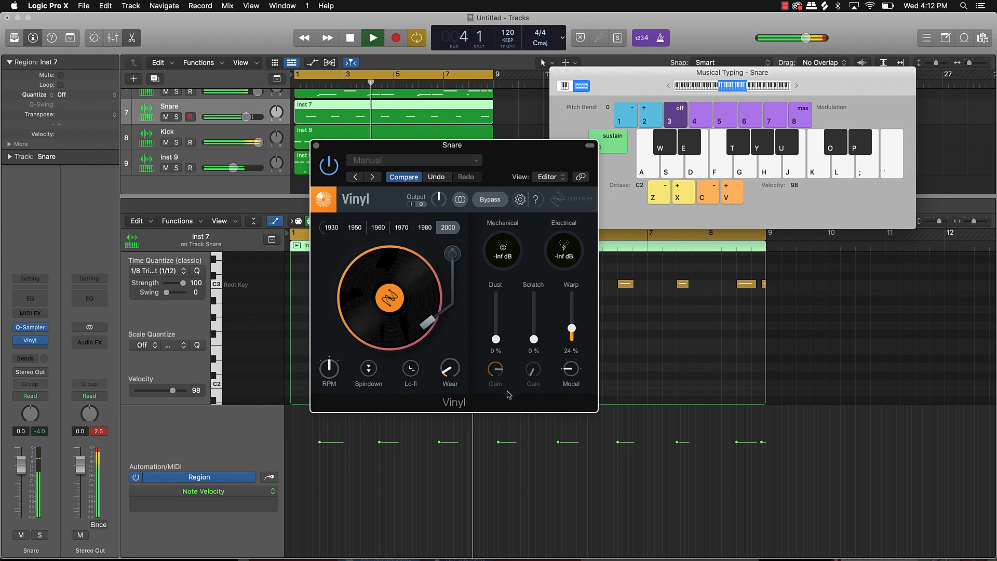
left_click(316, 145)
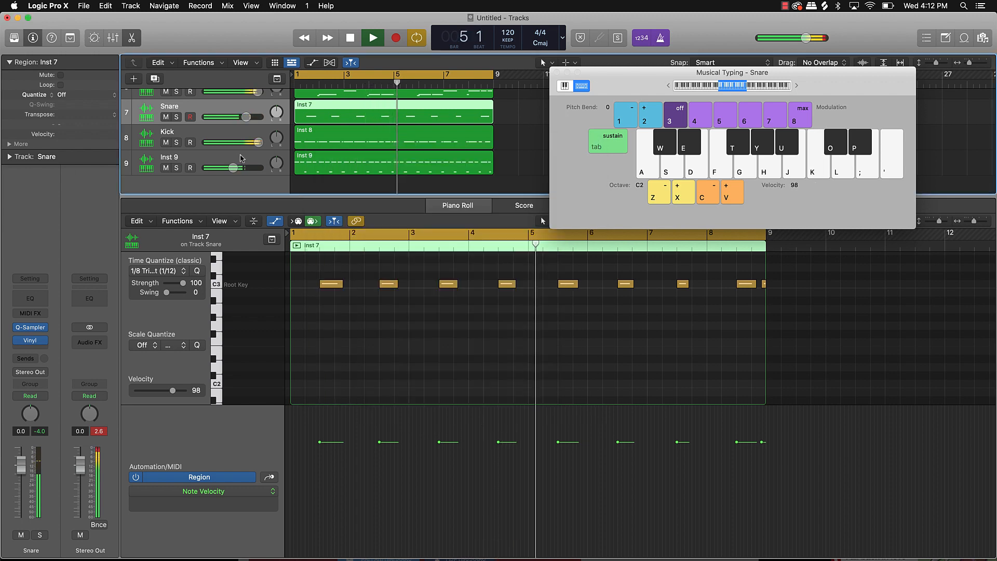
Set the Inst 9 track's Vinyl to the year 2000 with Dust at 0% and close the plug-in window.
left_click(233, 161)
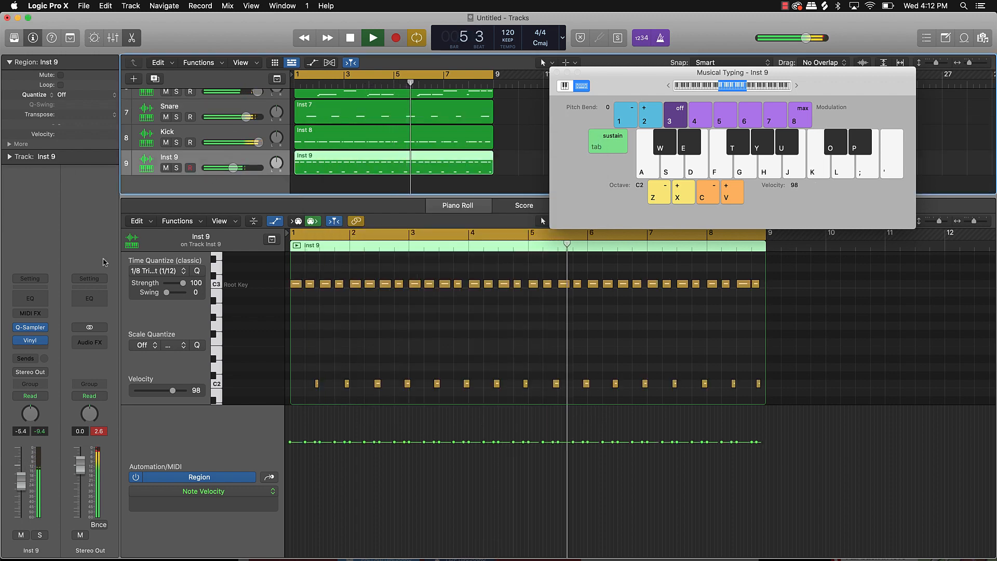
left_click(31, 343)
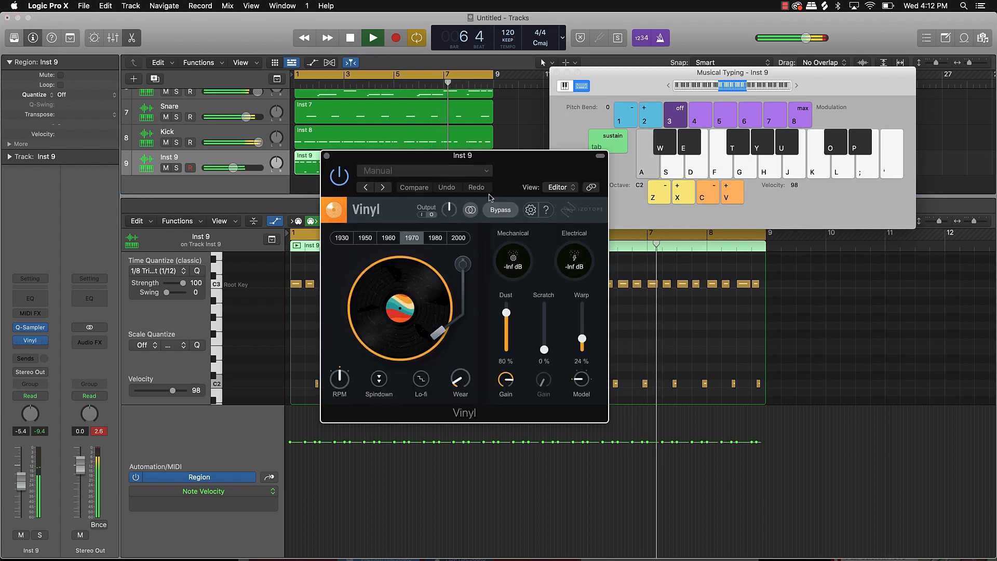
left_click(458, 237)
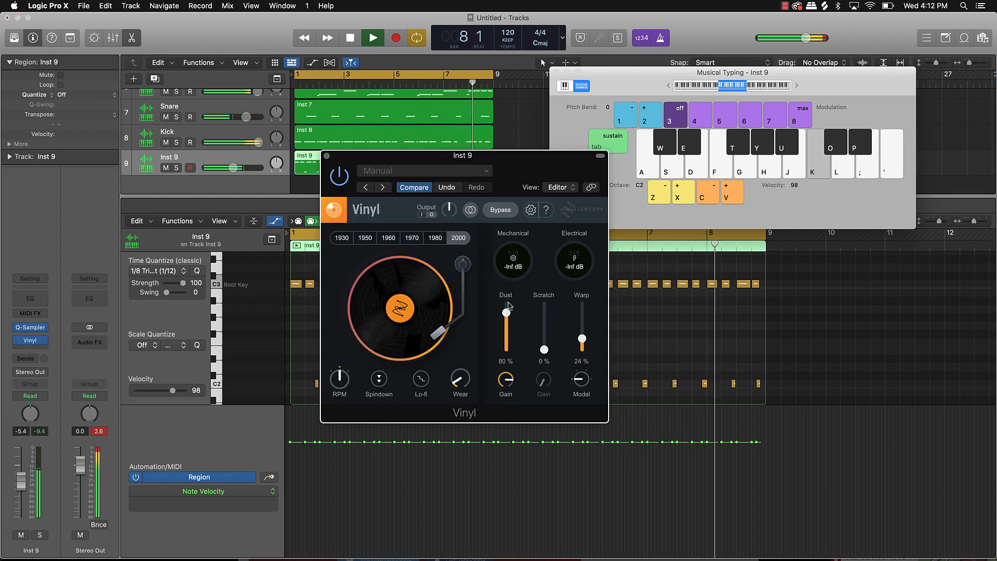
left_click_drag(506, 313, 506, 353)
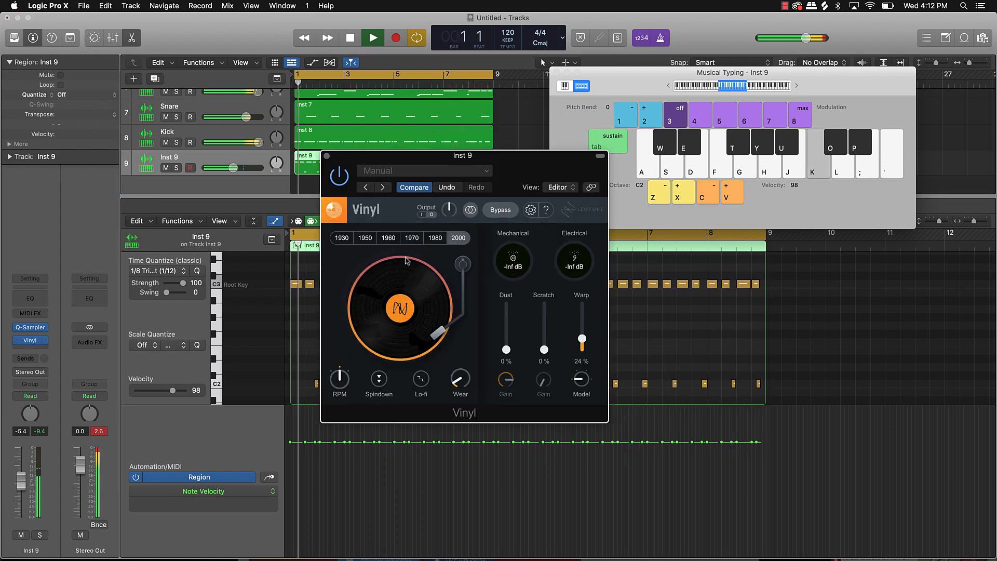
left_click(326, 156)
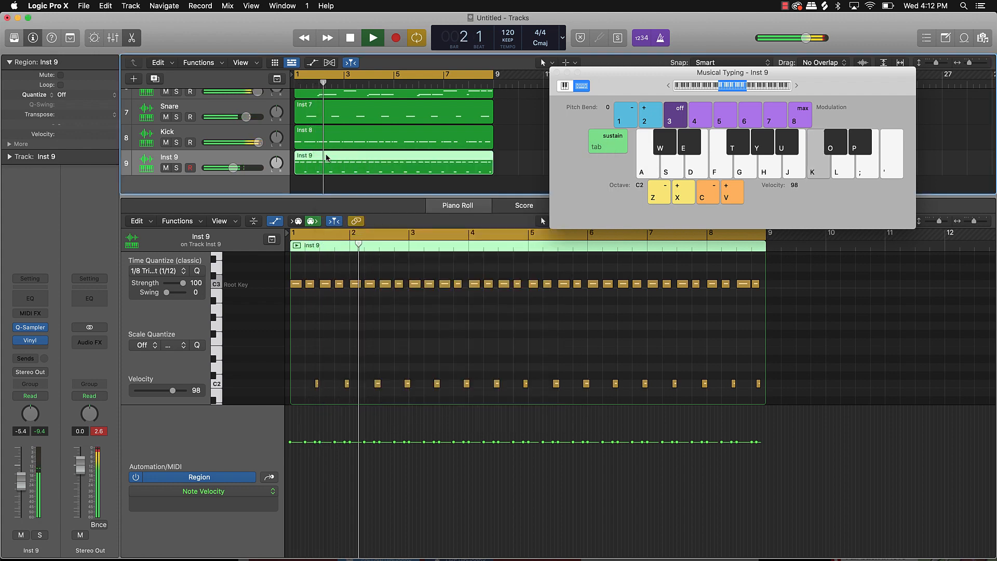
Insert Vinyl on the Sample track, set it to the year 2000 with Dust at 0%, and close its window.
scroll(327, 157, "up", 3)
scroll(327, 158, "up", 2)
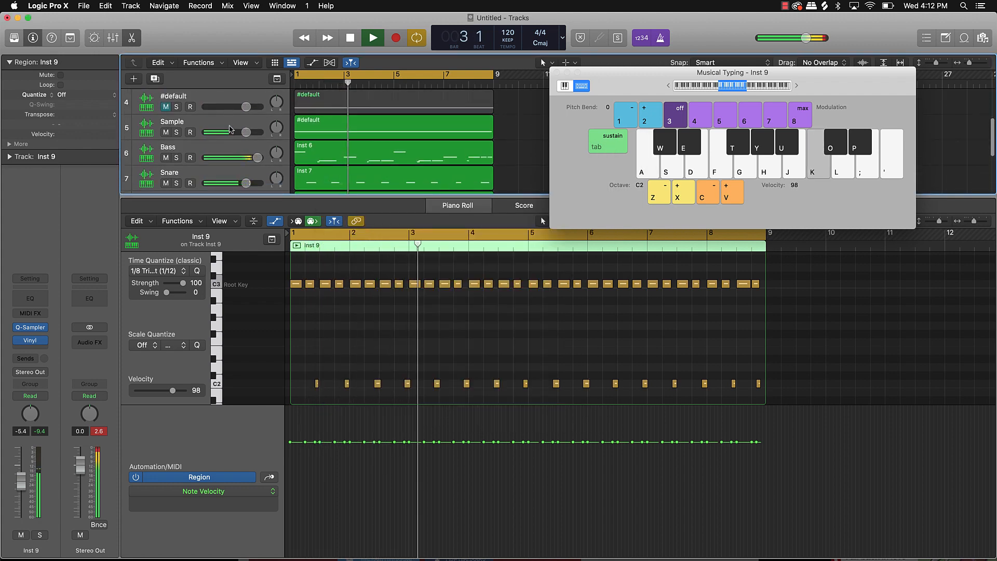
left_click(187, 122)
left_click(42, 345)
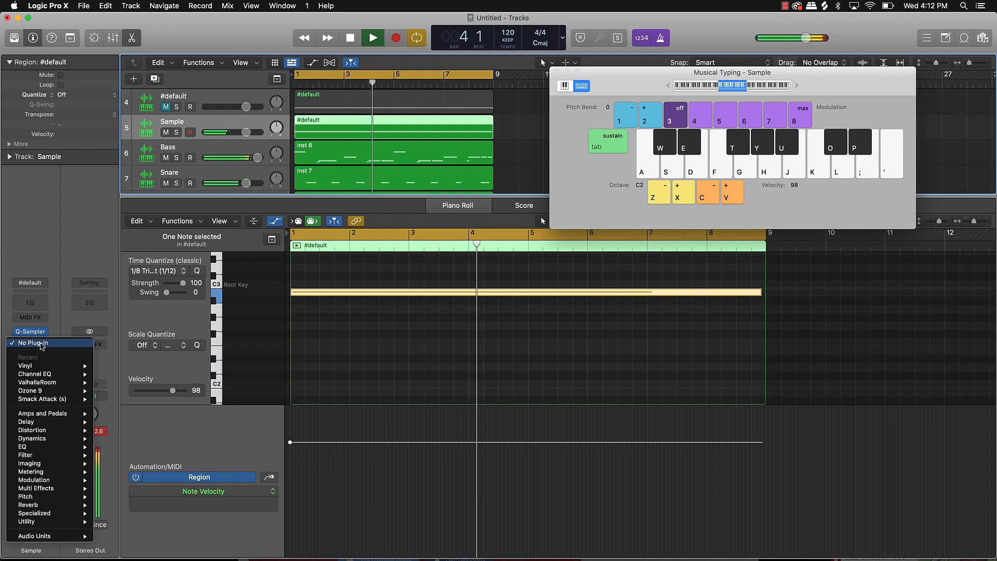
left_click(102, 366)
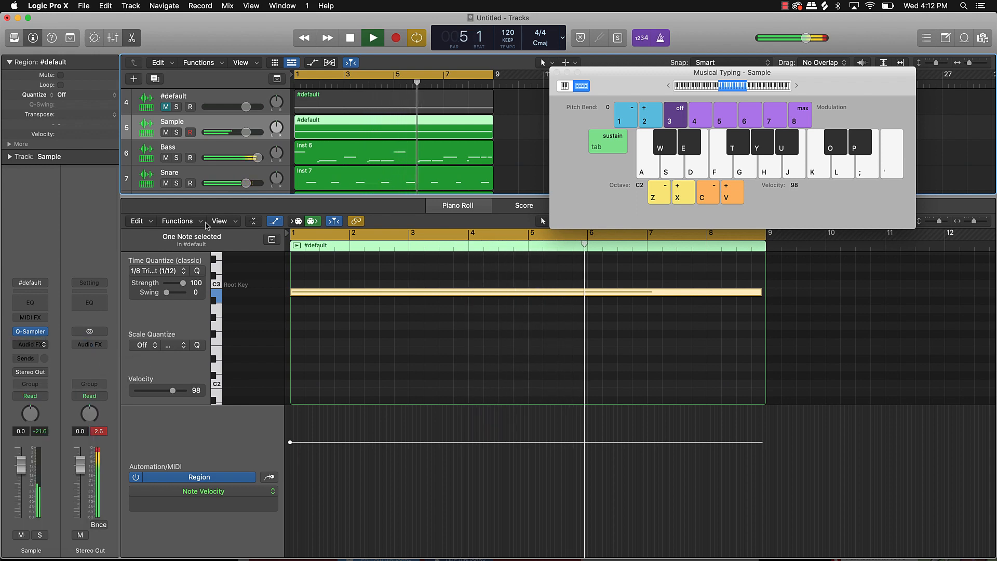
left_click(450, 230)
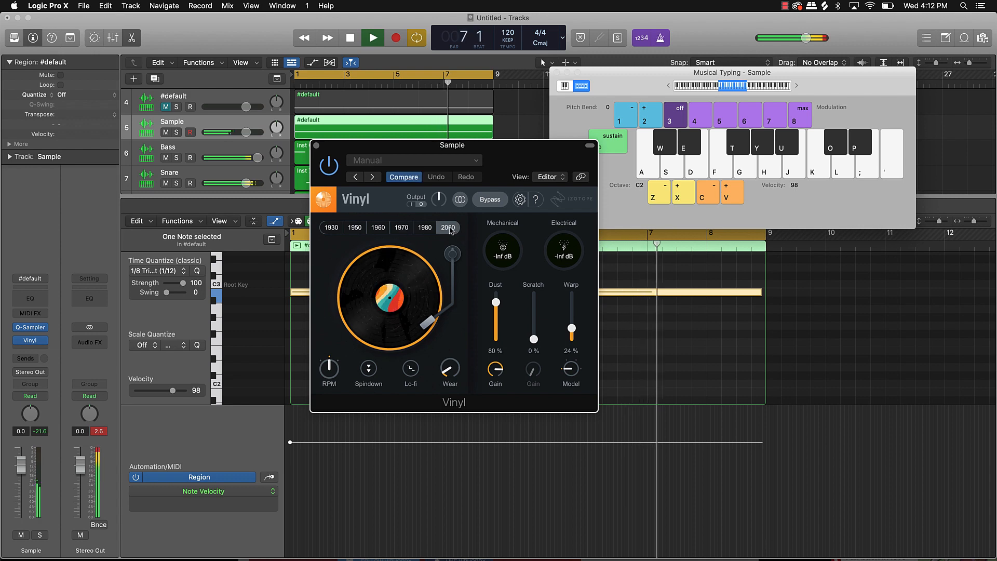
left_click_drag(496, 302, 469, 403)
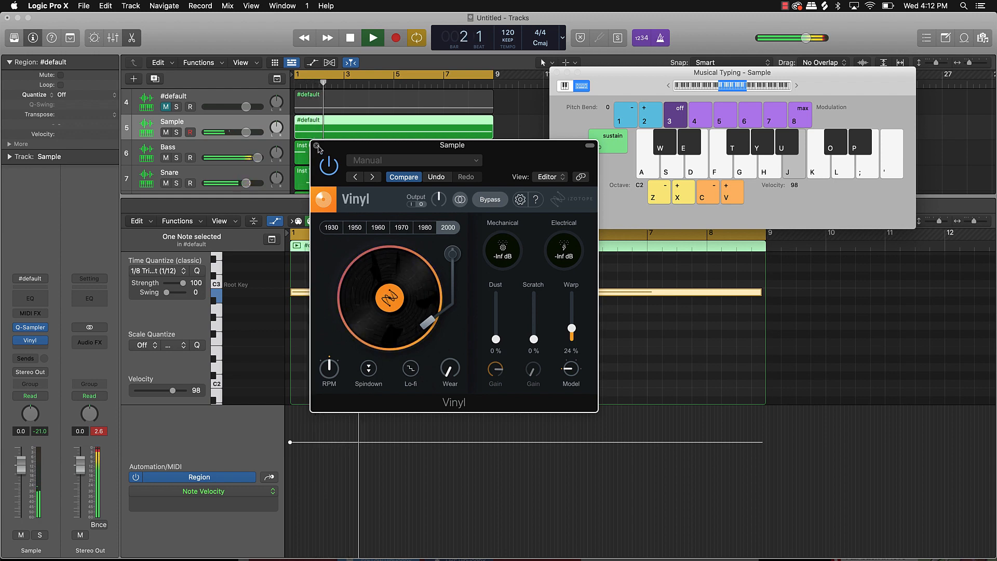
left_click(317, 147)
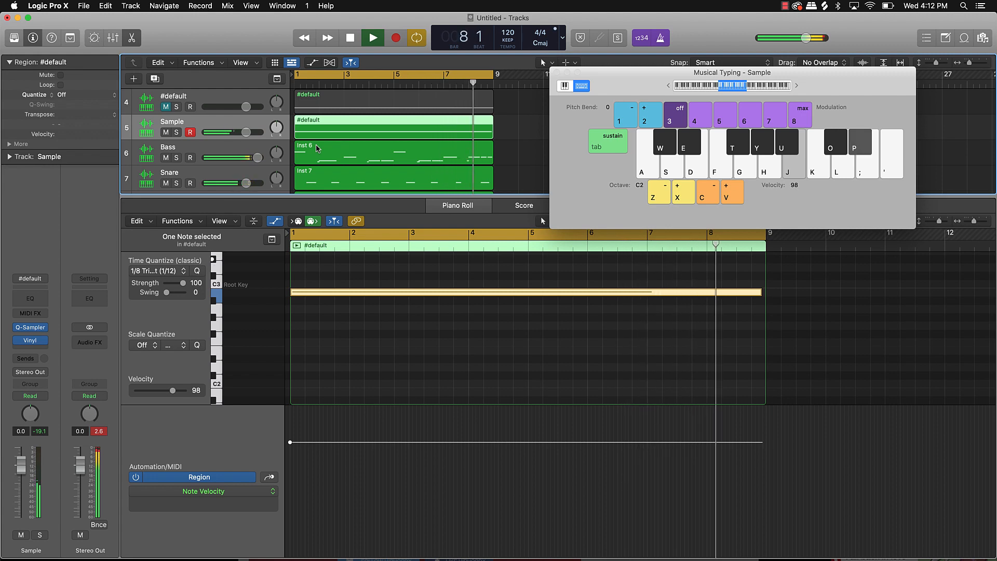
Stop playback, duplicate the Sample track with its plug-ins, and bring Musical Typing back up for the new track.
key("space")
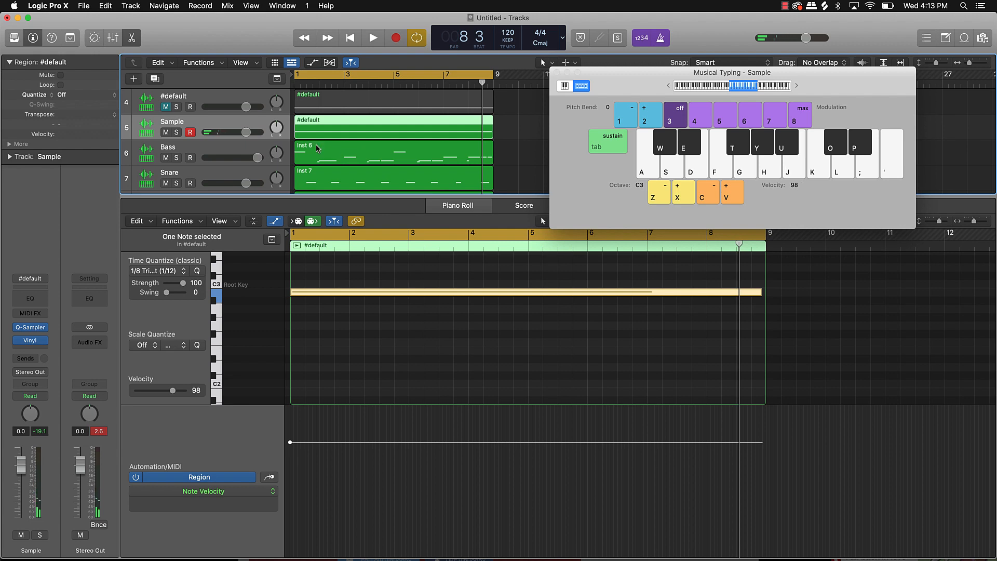
left_click(556, 72)
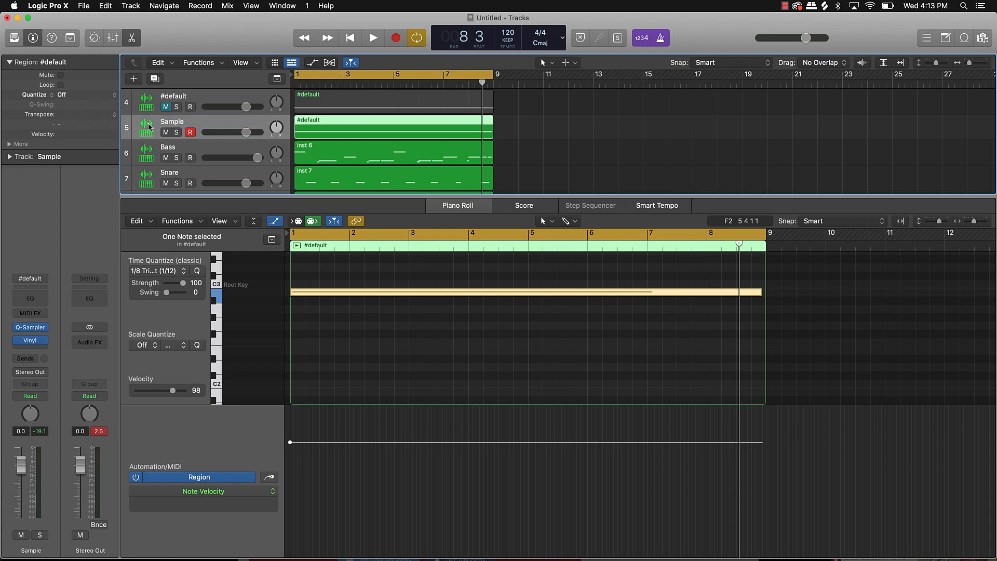
key("super+d")
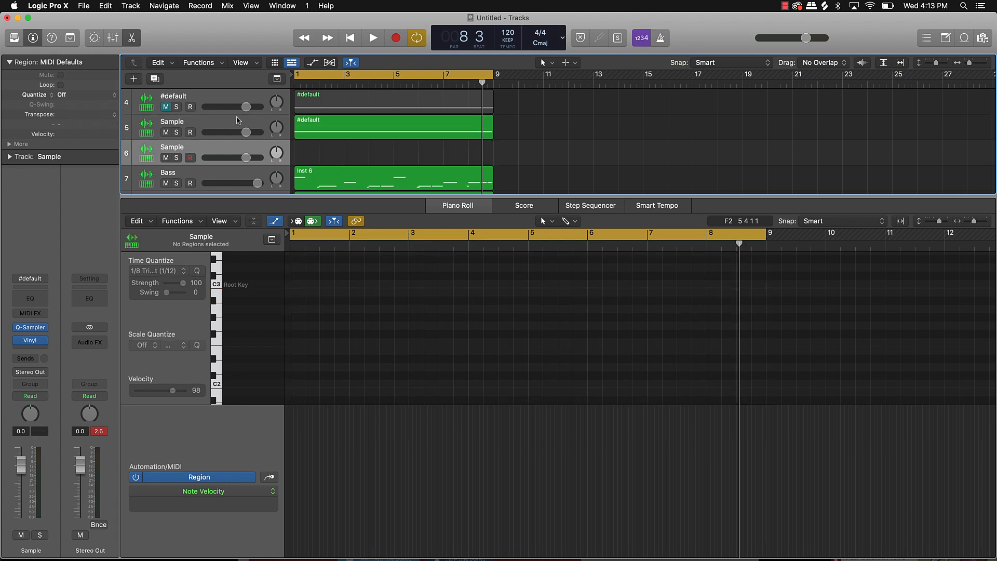
key("super+k")
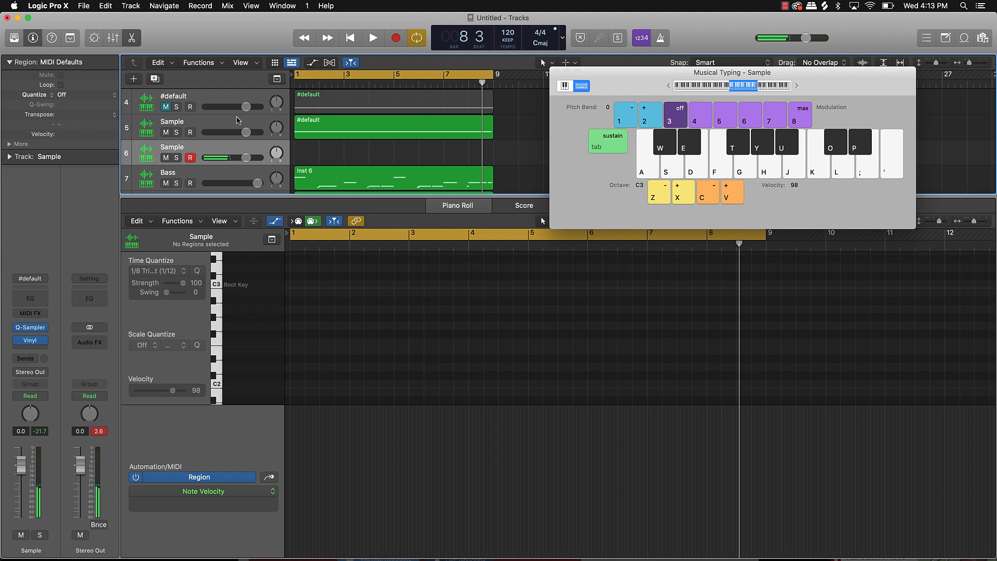
Record one sustained B3 note across the eight-bar cycle on the duplicated Sample track and quantize it to 1/8 triplets.
key("space")
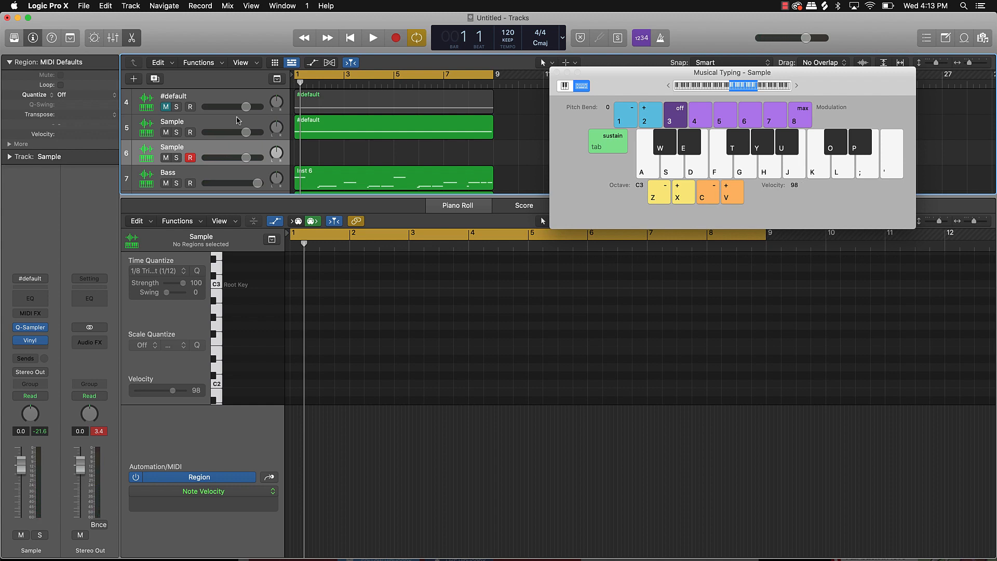
key("r")
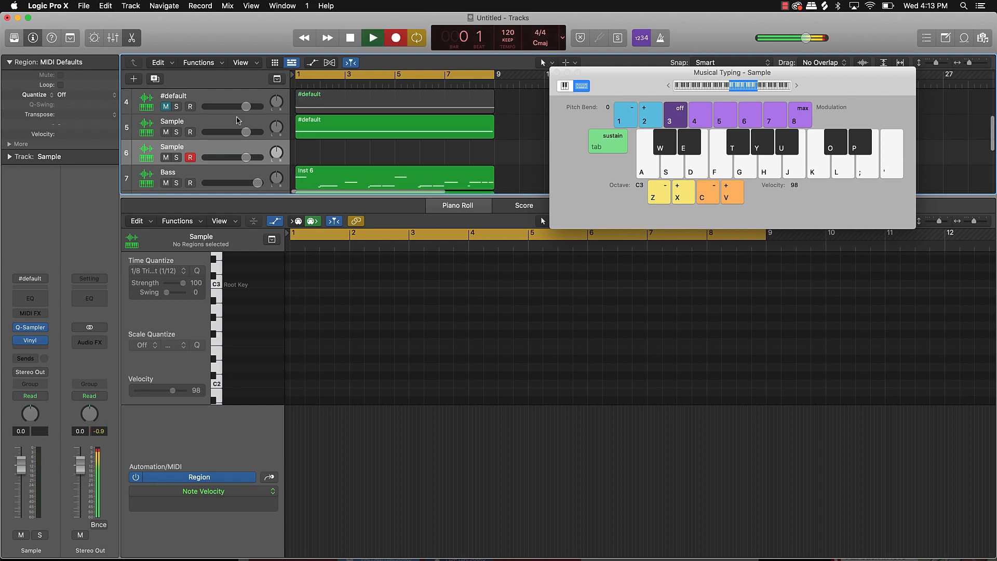
key("j")
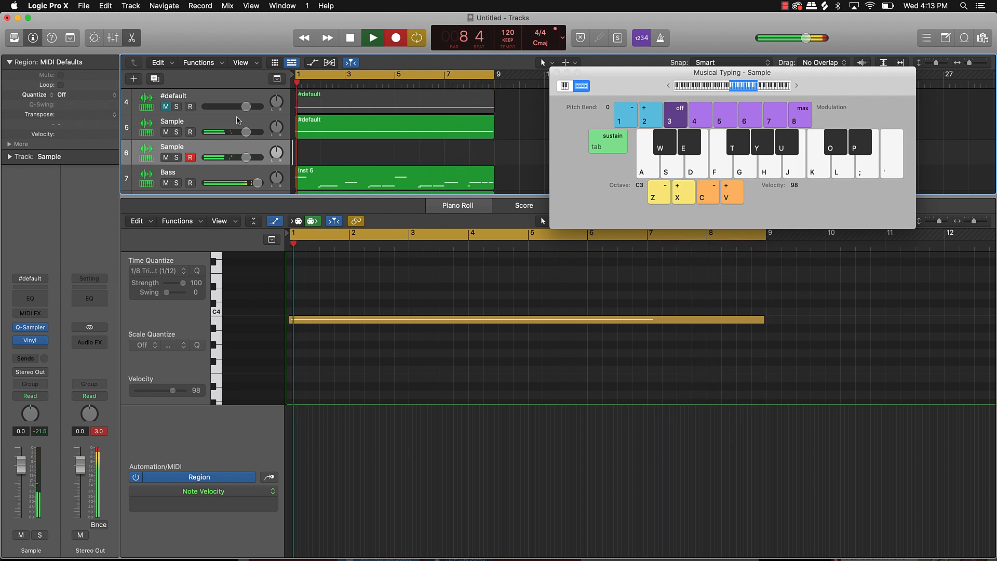
key("space")
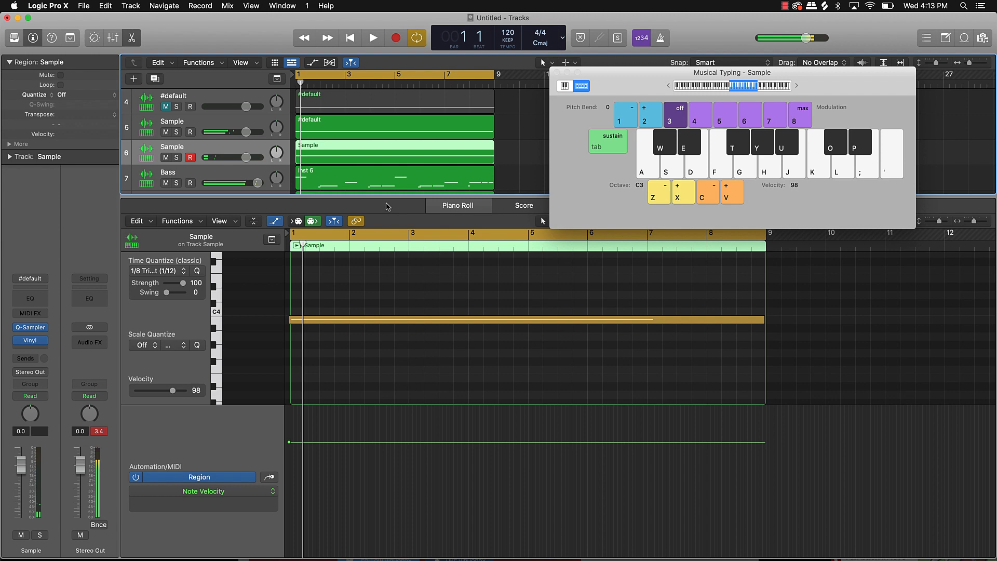
left_click(462, 288)
key("super+a")
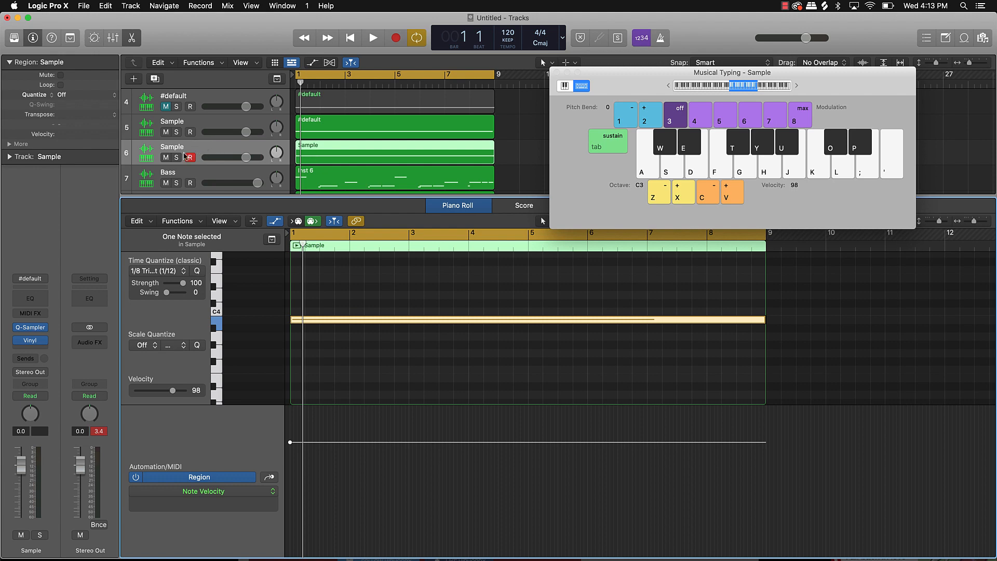
Compare the original and duplicated Sample tracks by muting each one in turn and playing the beat, leaving both unmuted.
left_click(166, 158)
left_click(166, 158)
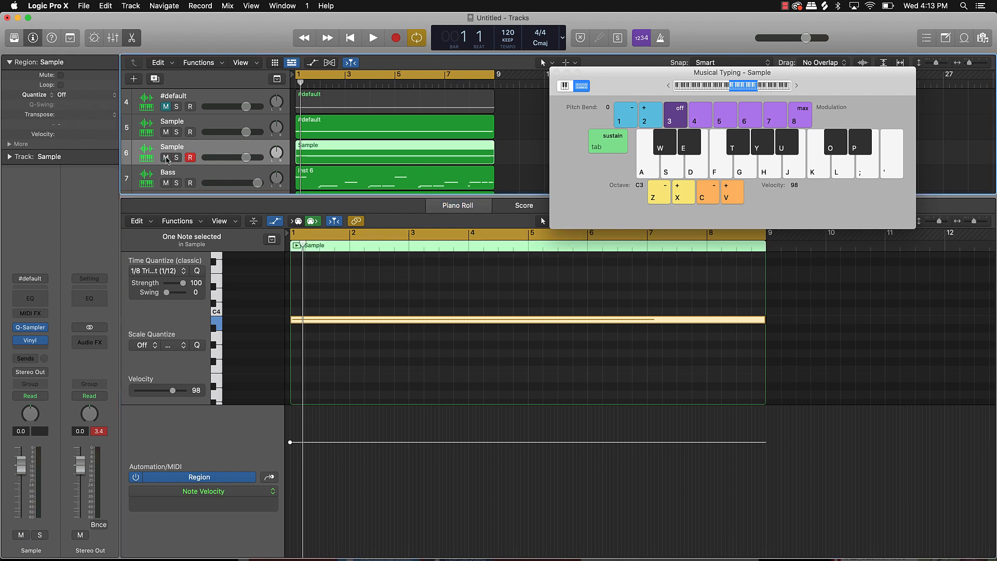
left_click(166, 158)
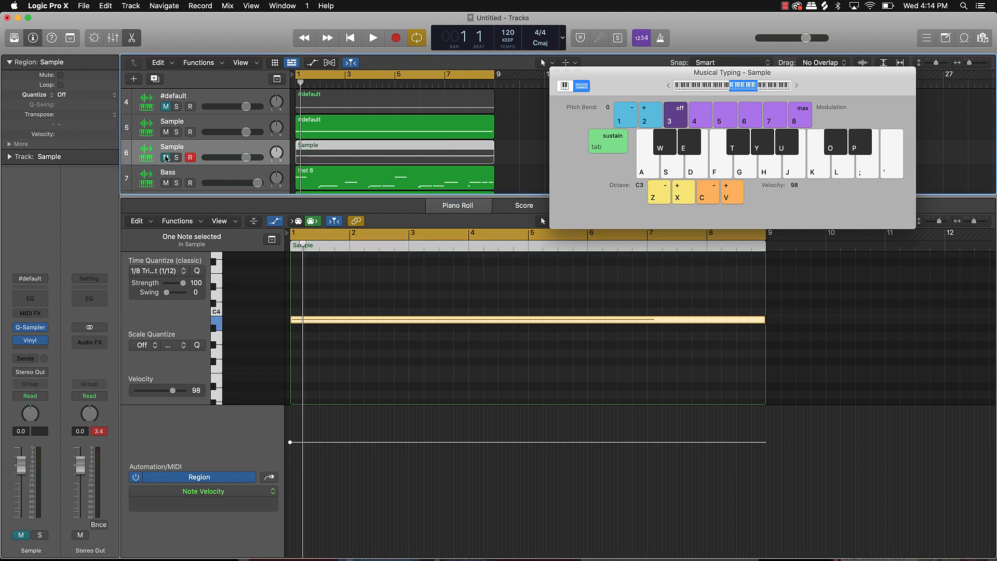
left_click(166, 157)
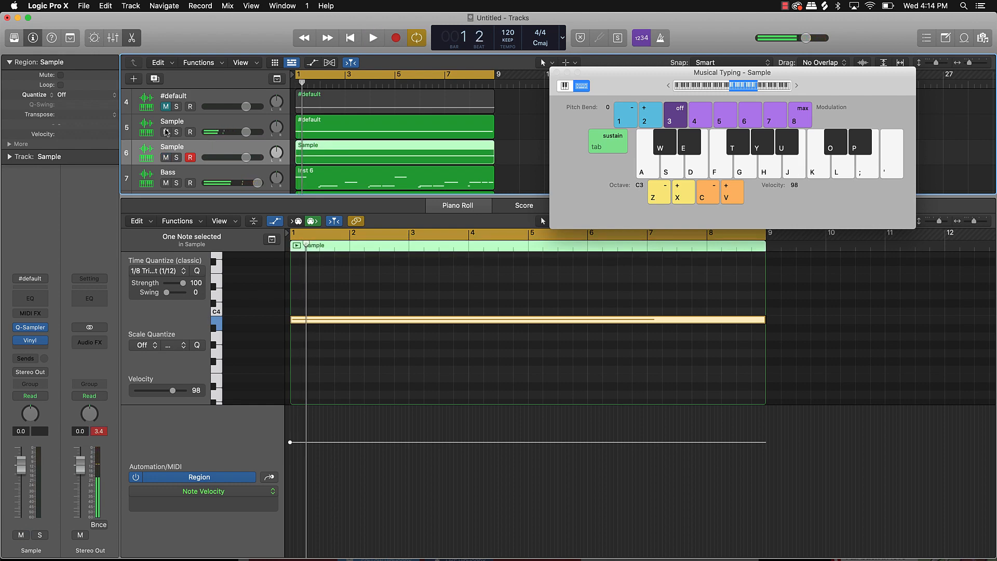
left_click(166, 132)
key("space")
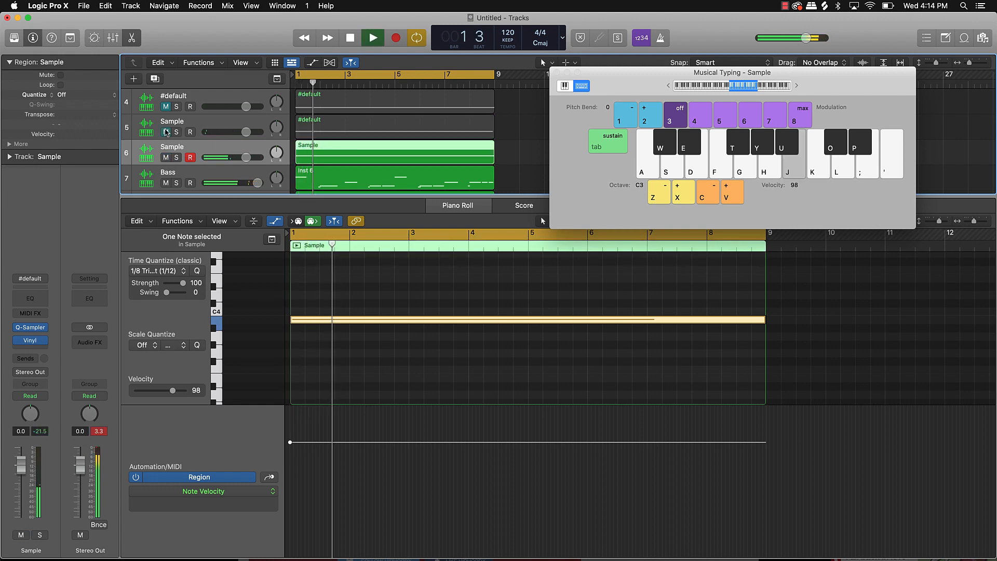
key("space")
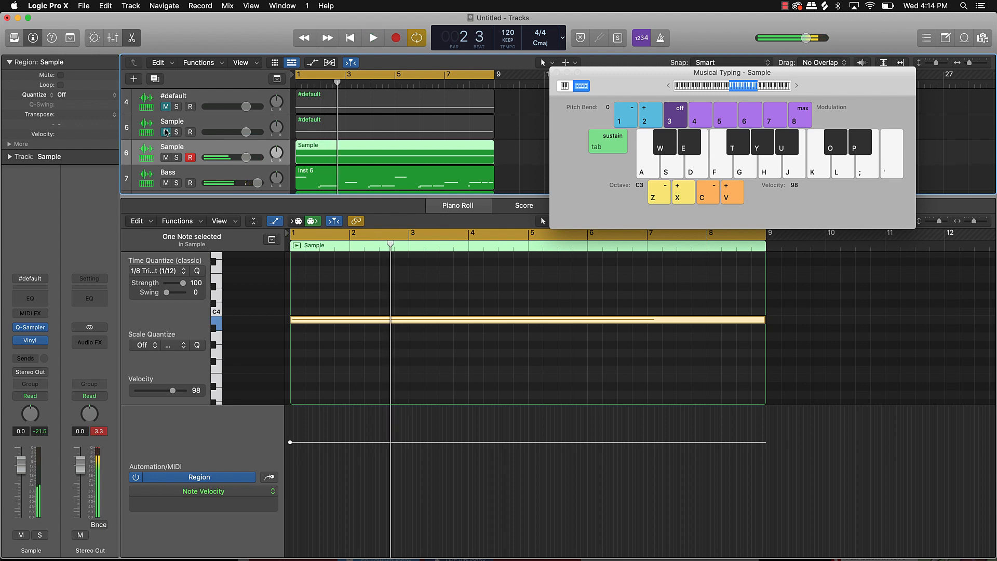
left_click(166, 158)
left_click(166, 157)
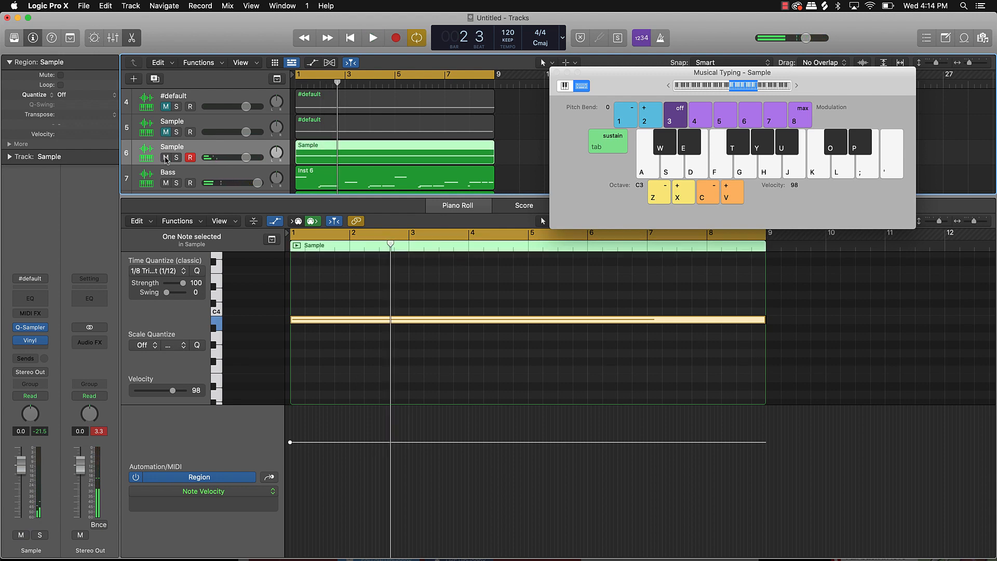
left_click(166, 132)
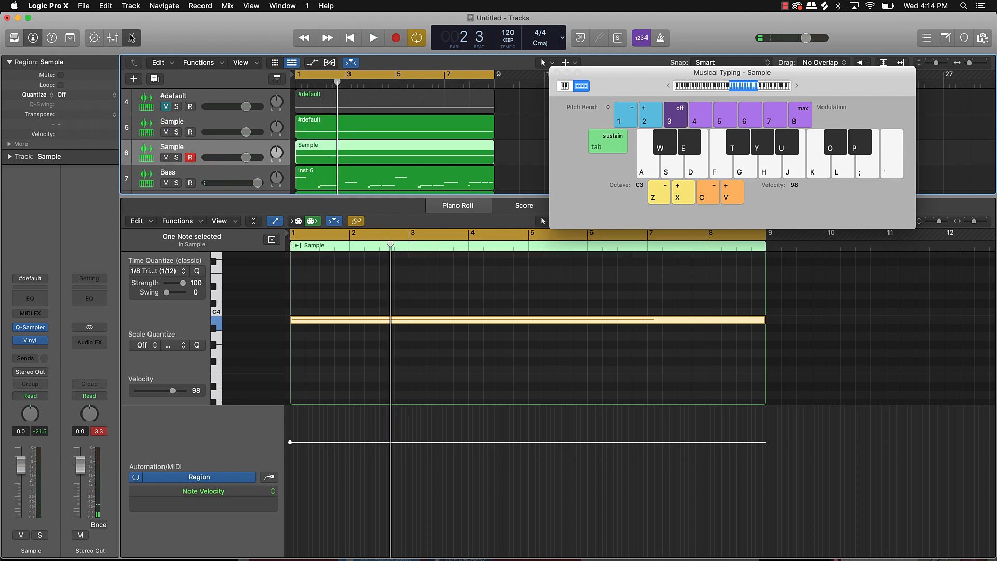
Hide the Piano Roll editor, deselect the region, and move the Musical Typing window clear of the track regions.
key("e")
left_click(443, 386)
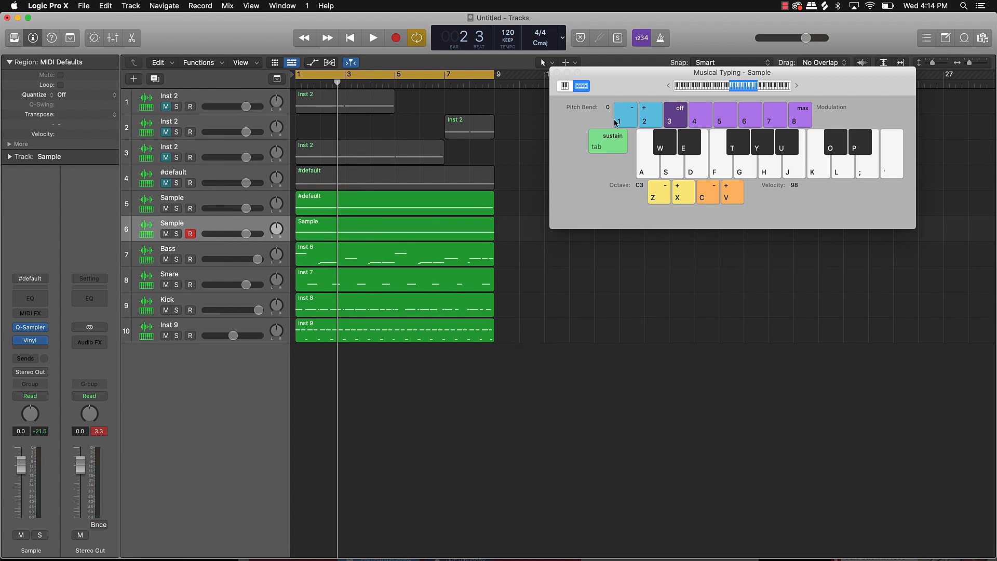
left_click_drag(622, 89, 579, 212)
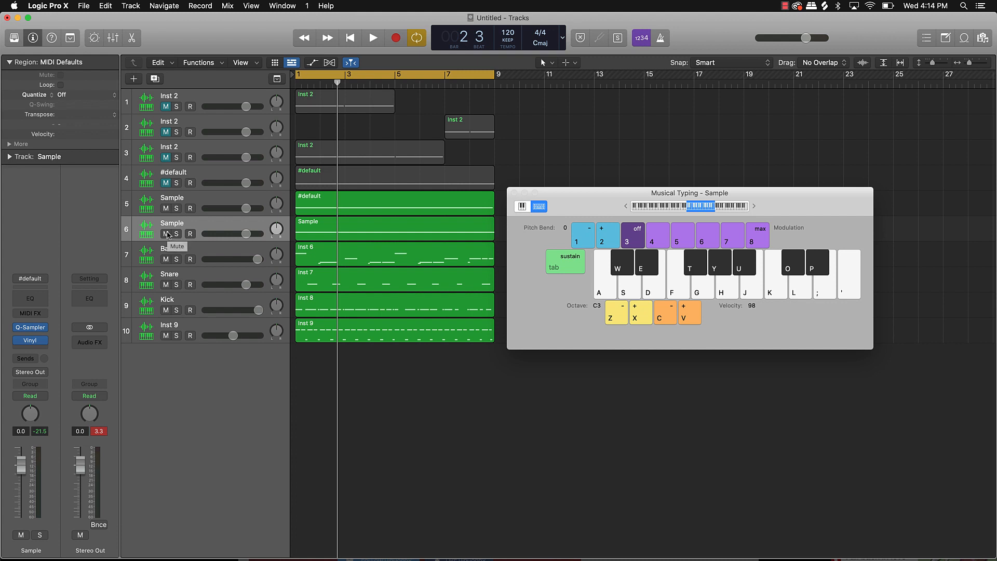
During playback, lower the duplicated Sample track to -2.5 dB and raise the Inst 9 and Snare track volumes.
key("space")
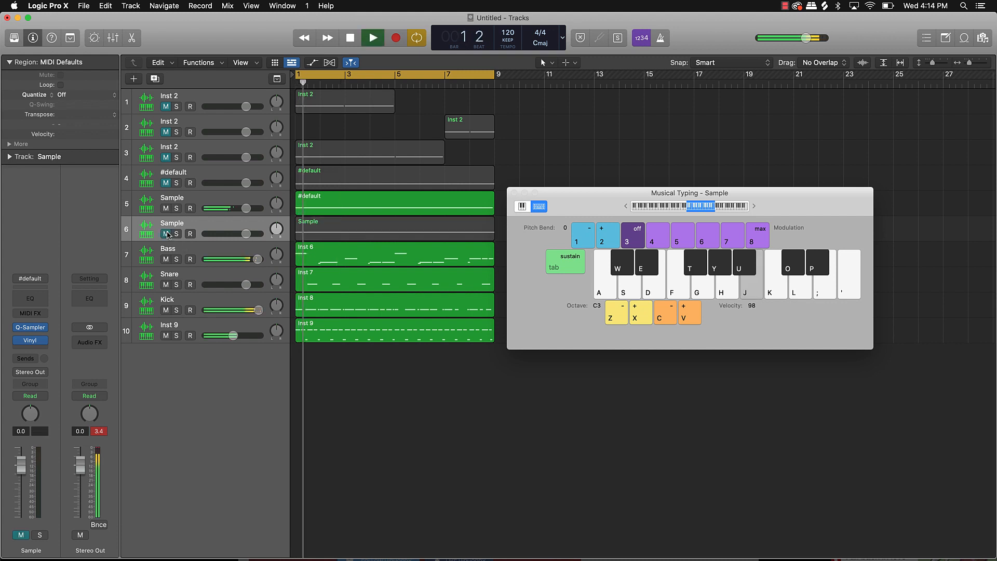
left_click_drag(246, 233, 240, 233)
left_click(240, 285)
left_click_drag(246, 284, 247, 337)
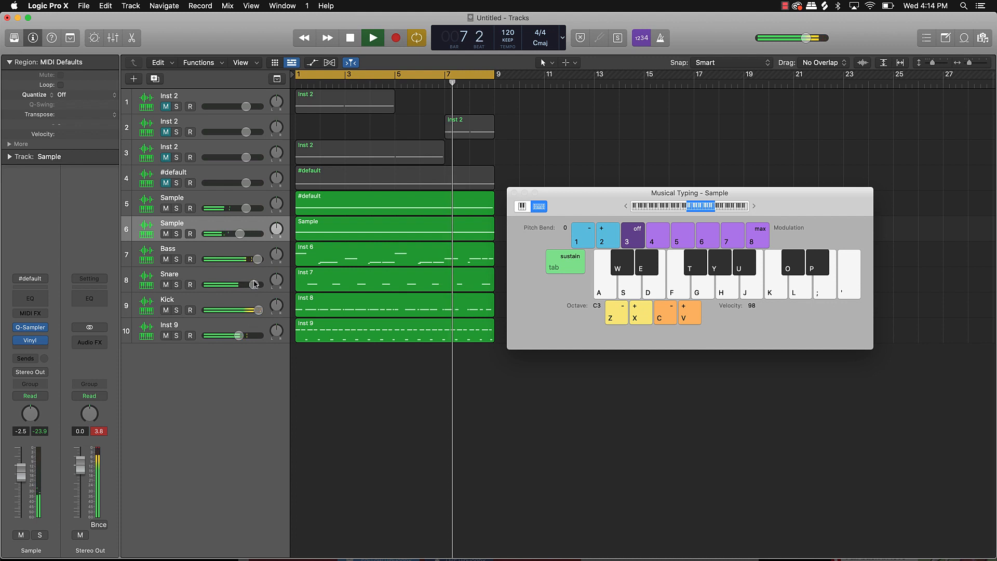
left_click_drag(254, 284, 260, 284)
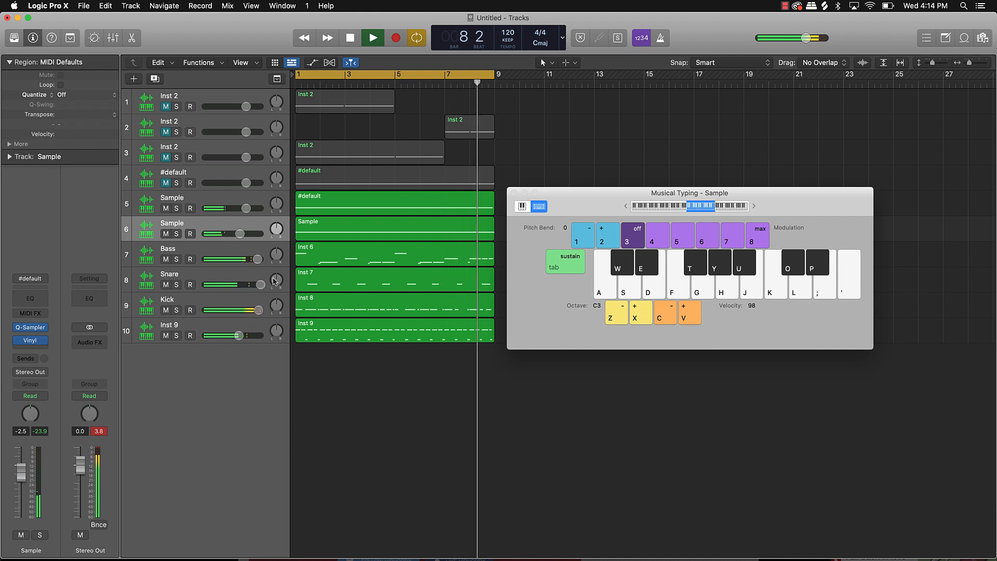